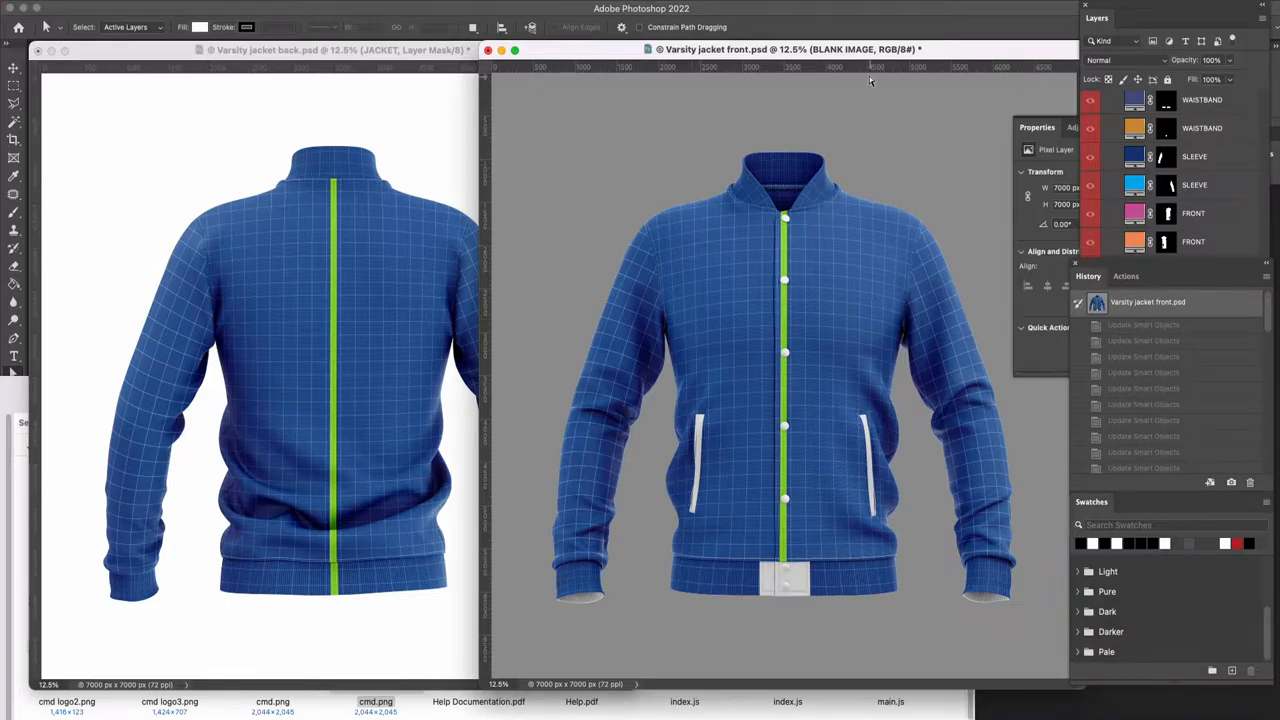
# Lock the highlights and shadows layers of the front jacket mockup.
pyautogui.moveTo(849, 52); pyautogui.dragTo(849, 53)
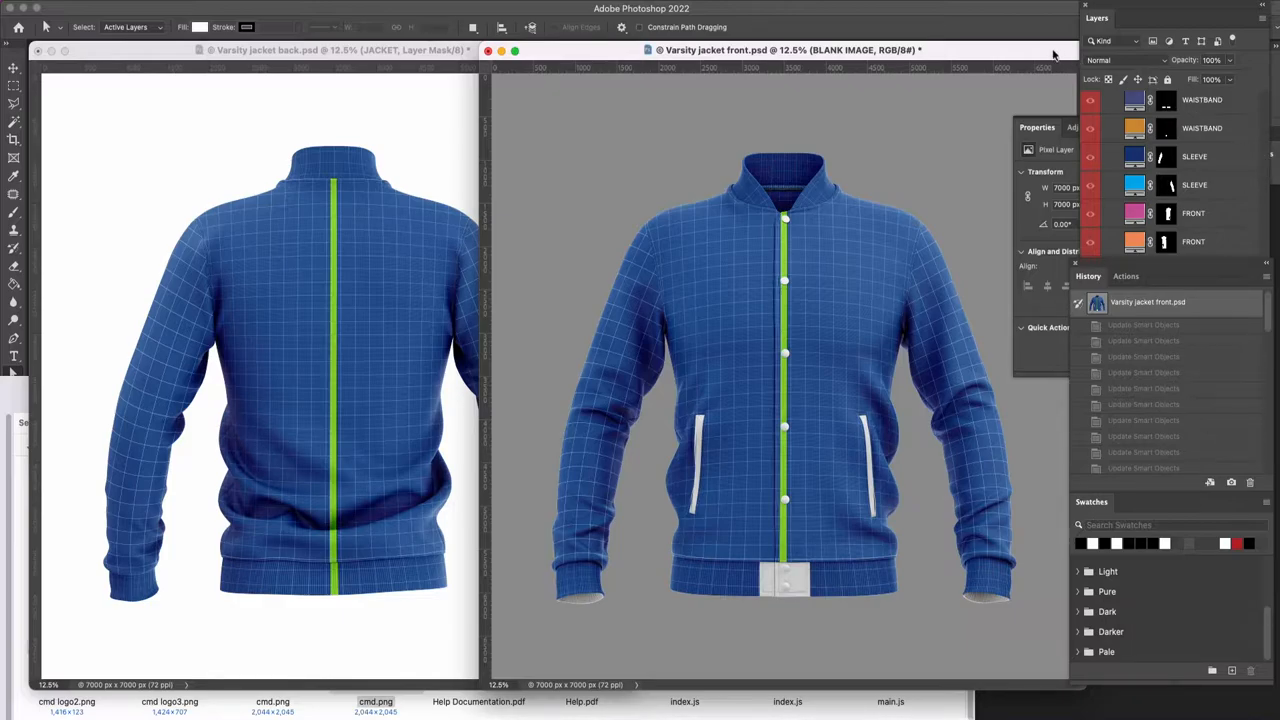
pyautogui.click(1100, 22)
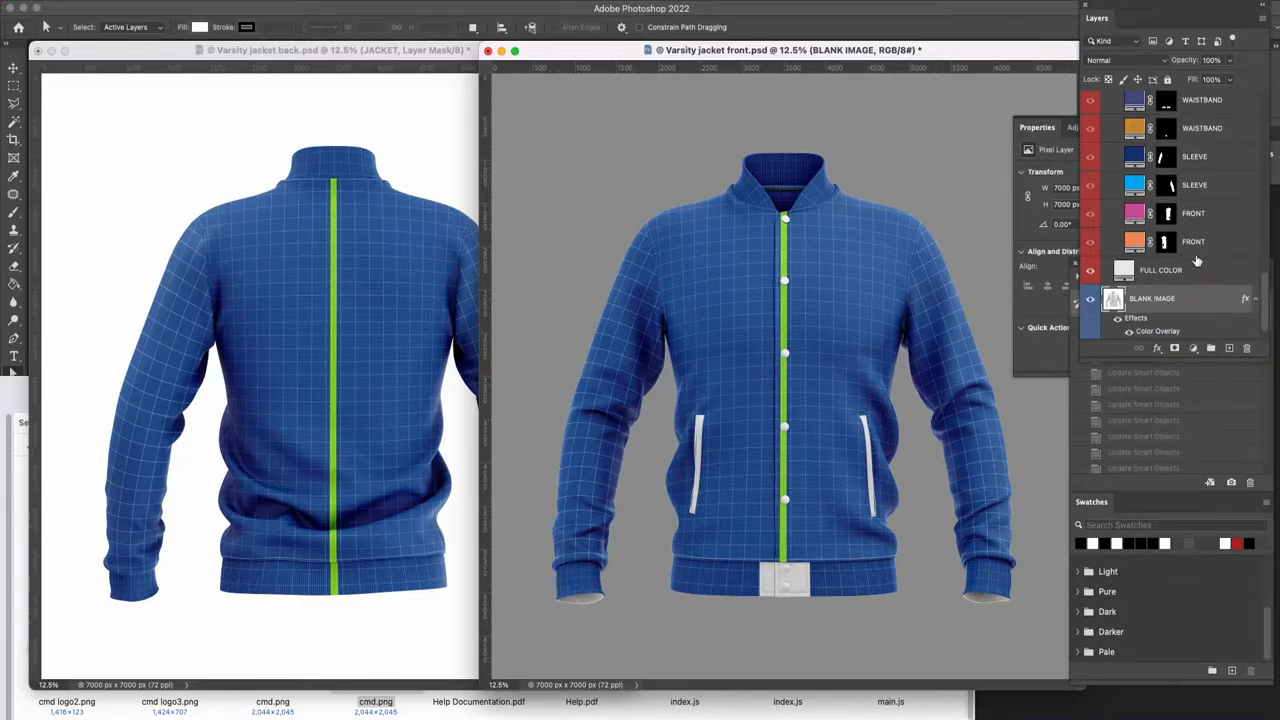
pyautogui.scroll(5, 1197, 261)
pyautogui.click(1165, 132)
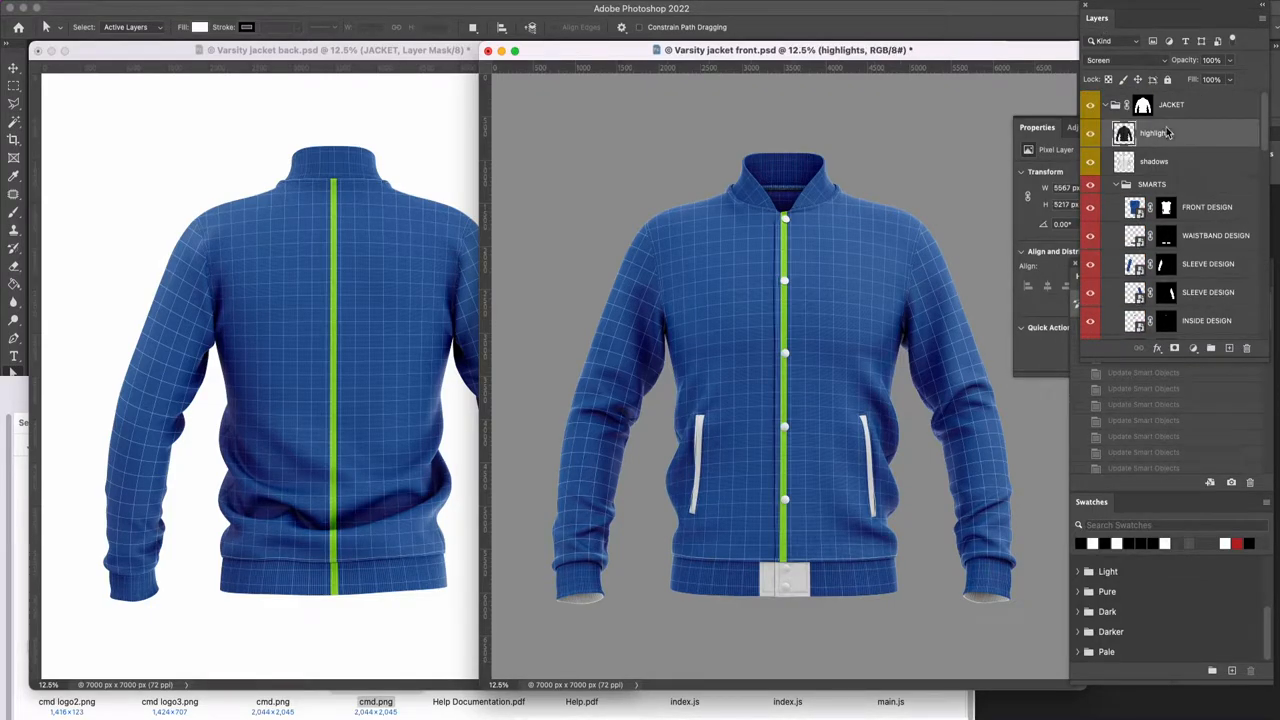
pyautogui.keyDown('shift'); pyautogui.click(1165, 161); pyautogui.keyUp('shift')
pyautogui.click(1166, 79)
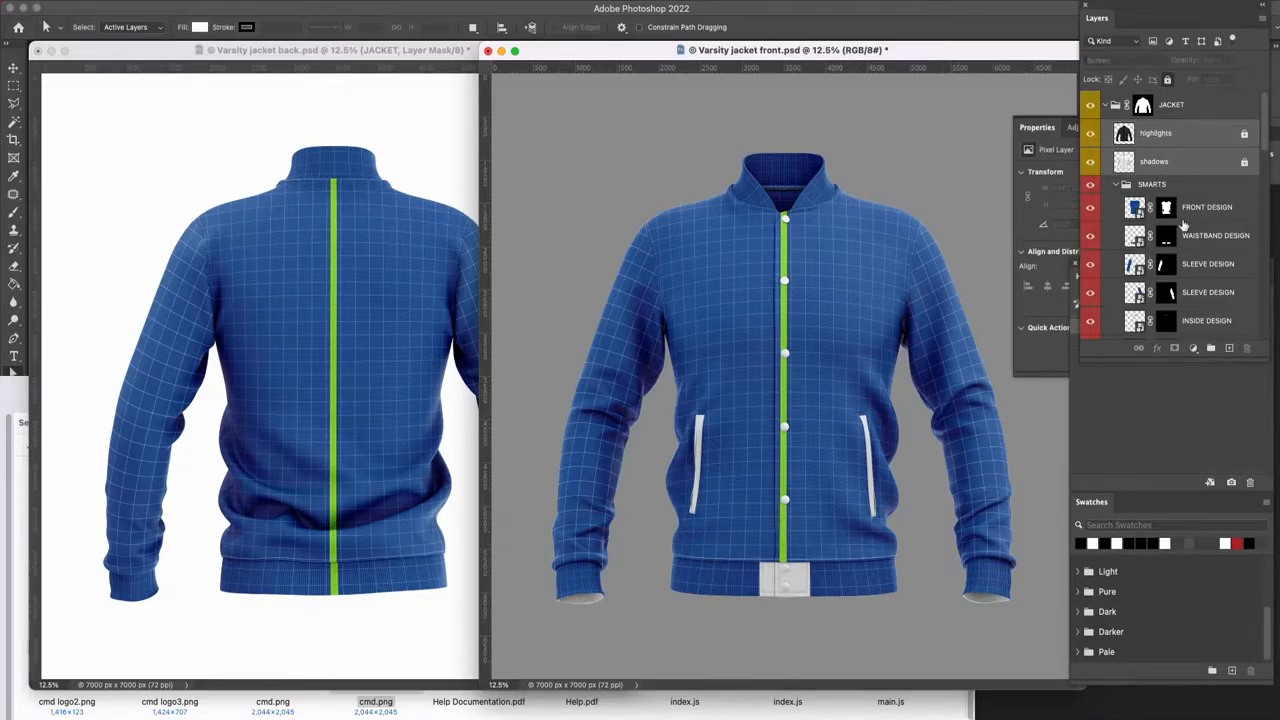
# Hide the BLANK IMAGE layer and show the white BACKGROUND layer in the front jacket mockup.
pyautogui.scroll(-5, 1182, 266)
pyautogui.scroll(-1, 1182, 268)
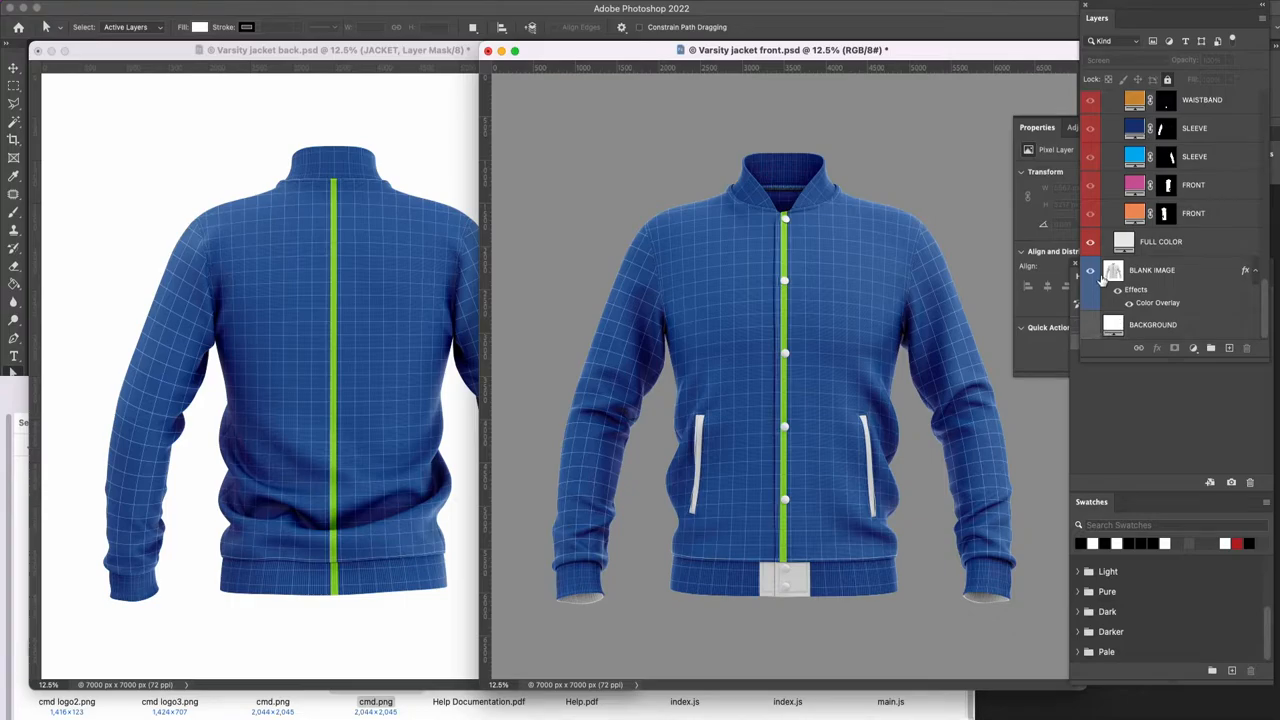
pyautogui.click(1090, 271)
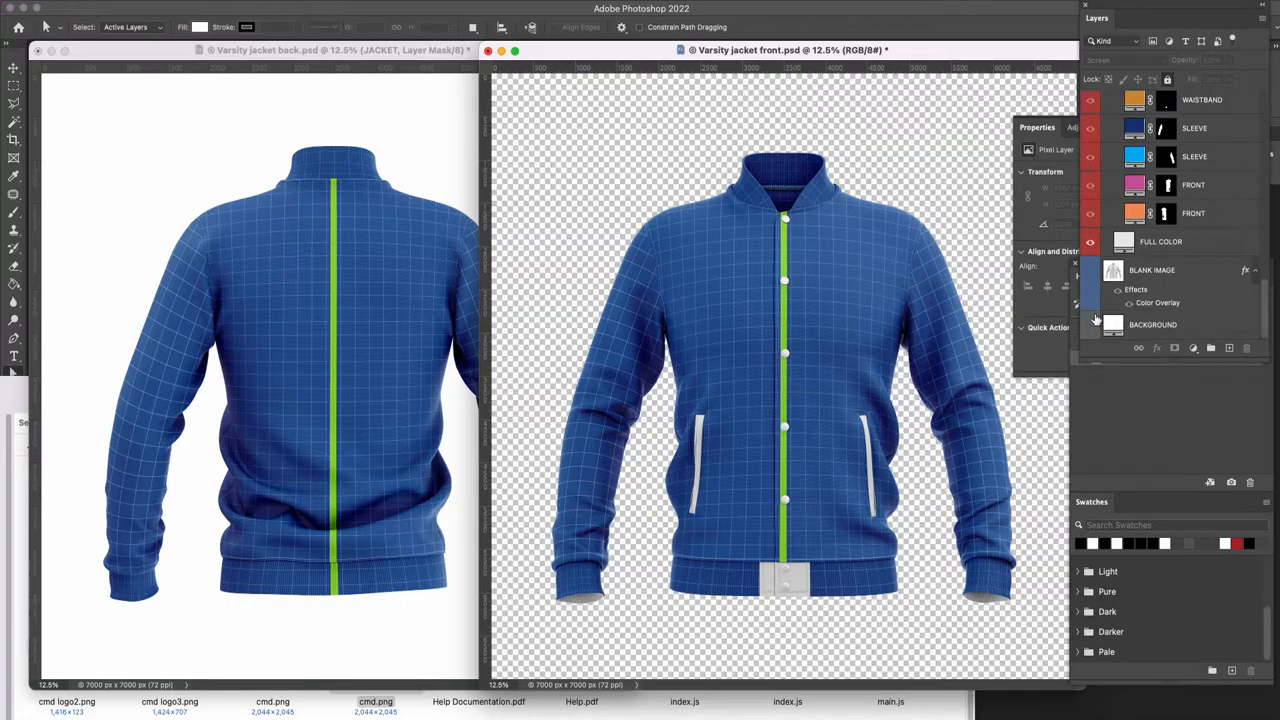
pyautogui.click(1092, 326)
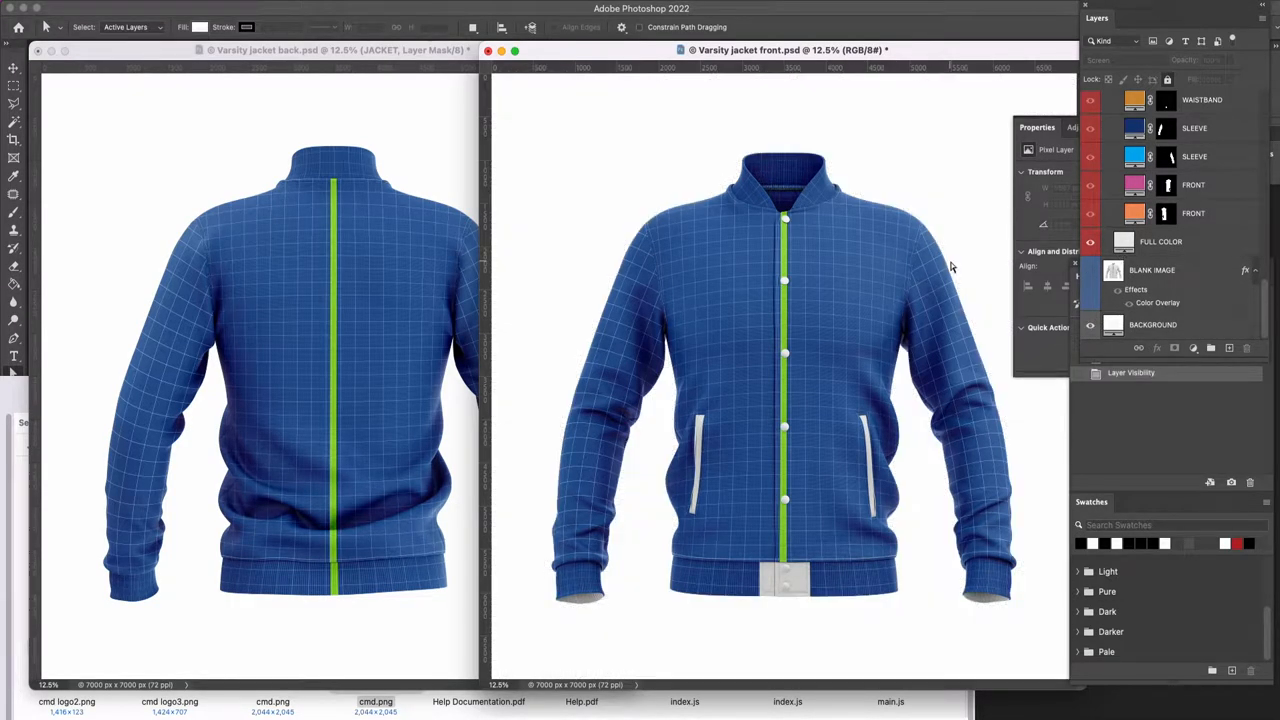
# Minimize the Varsity jacket back.psd and file browser windows, and move the Varsity jacket front.psd window into the free workspace.
pyautogui.click(150, 62)
pyautogui.click(51, 51)
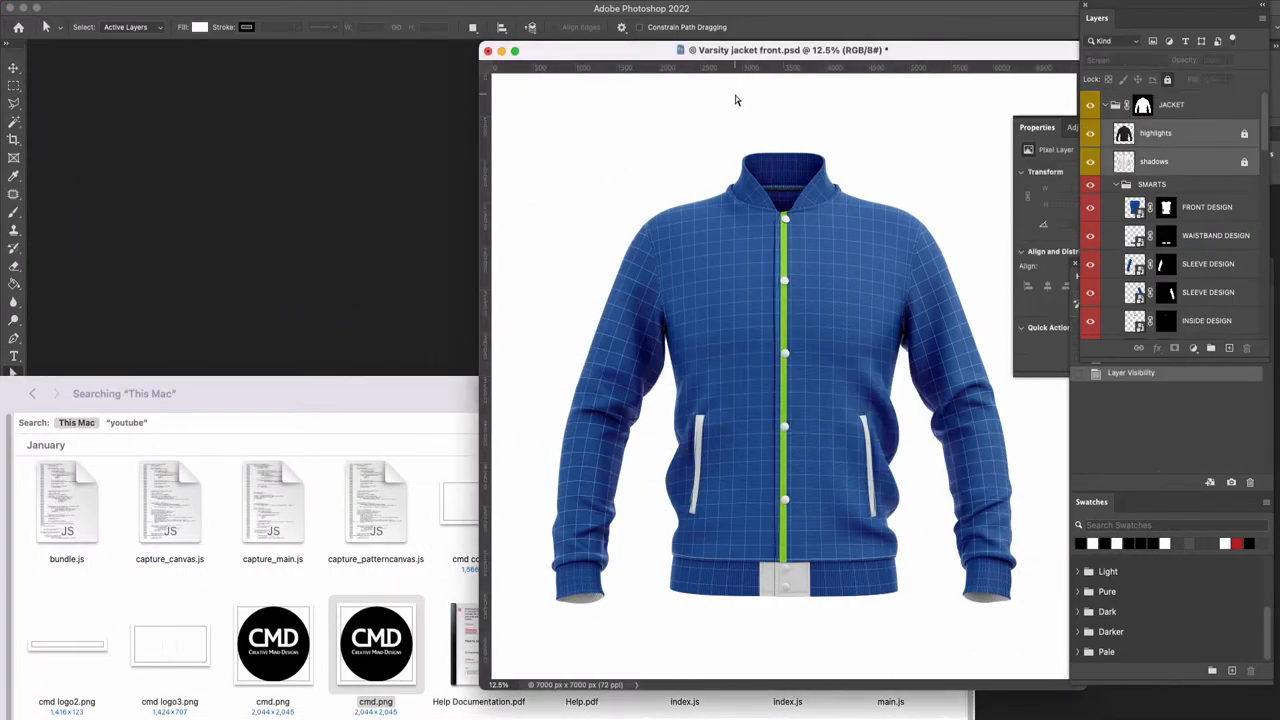
pyautogui.click(61, 394)
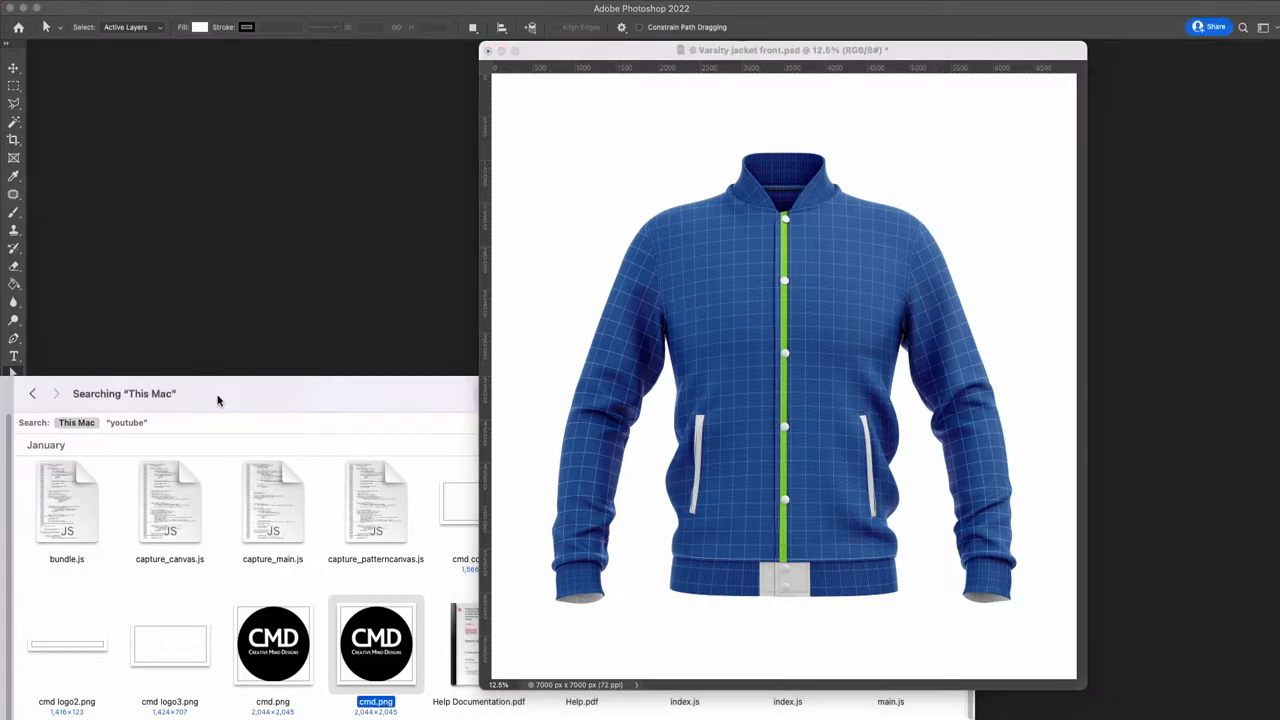
pyautogui.moveTo(218, 400); pyautogui.dragTo(333, 388)
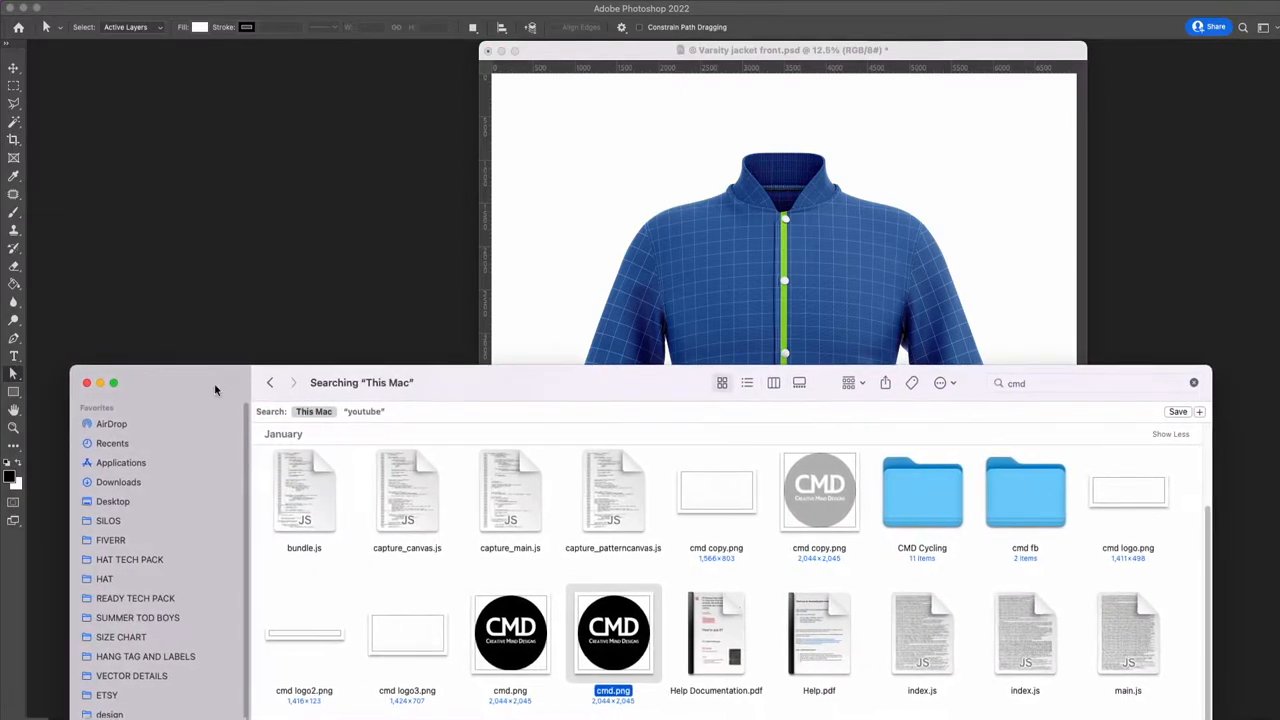
pyautogui.click(100, 385)
pyautogui.moveTo(594, 55); pyautogui.dragTo(291, 62)
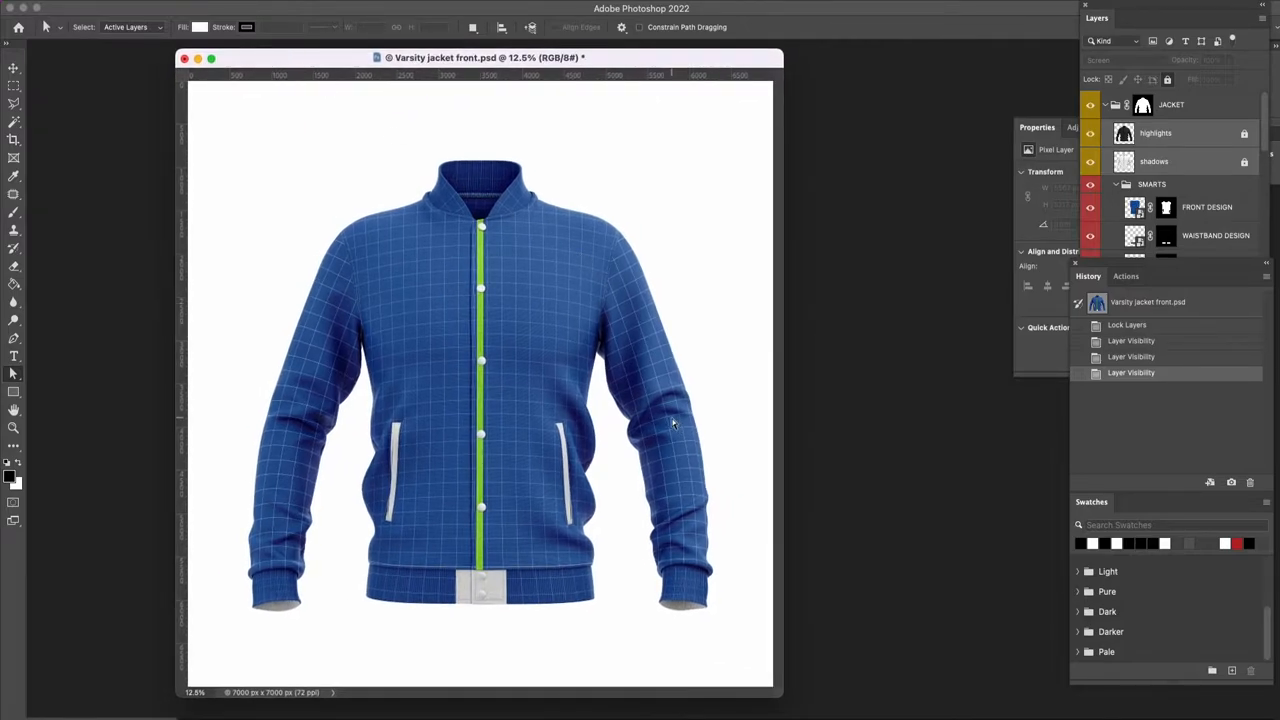
# Fill a new layer in the FRONT DESIGN smart object with white, then save and close it to update the jacket body.
pyautogui.press('v')
pyautogui.click(541, 305)
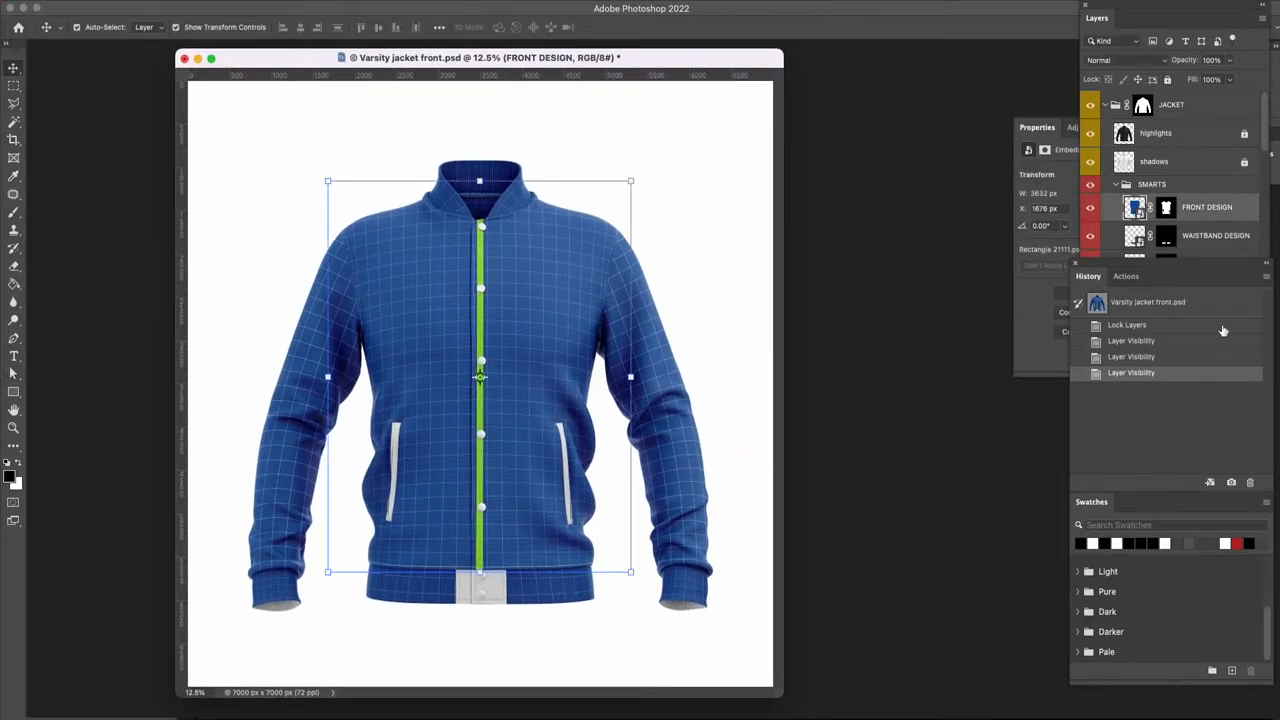
pyautogui.doubleClick(1140, 208)
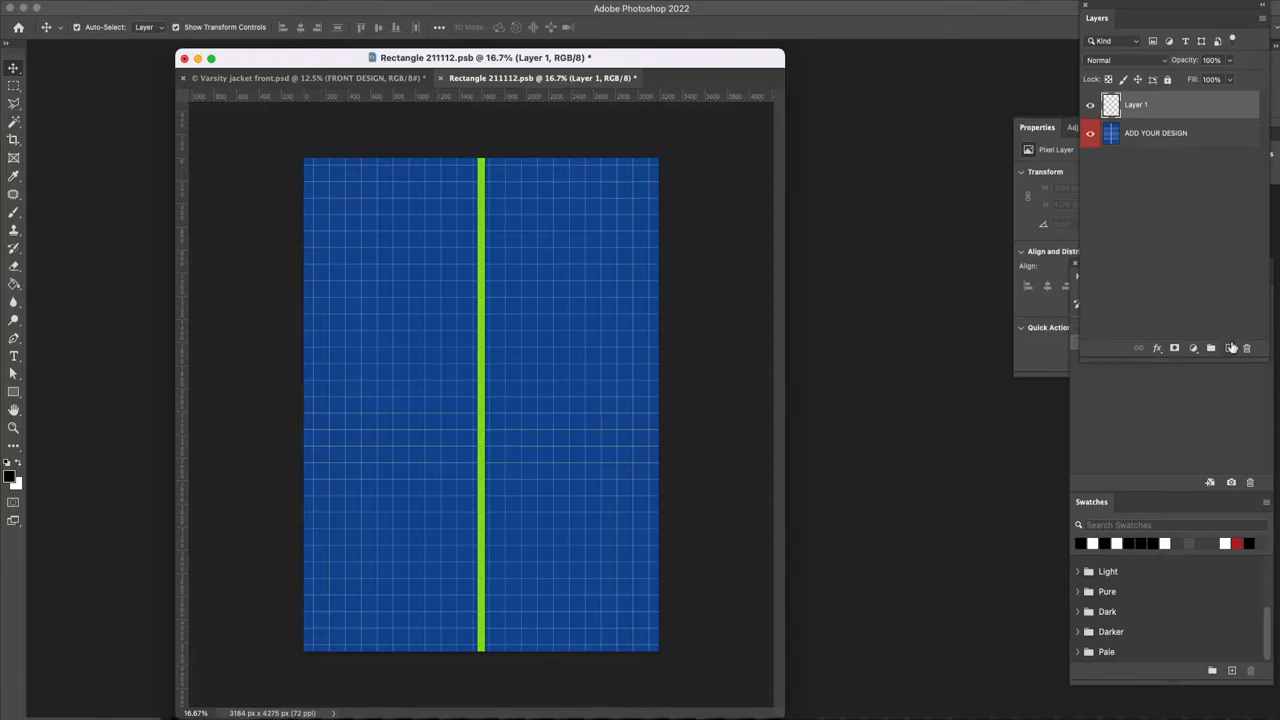
pyautogui.click(17, 465)
pyautogui.click(15, 286)
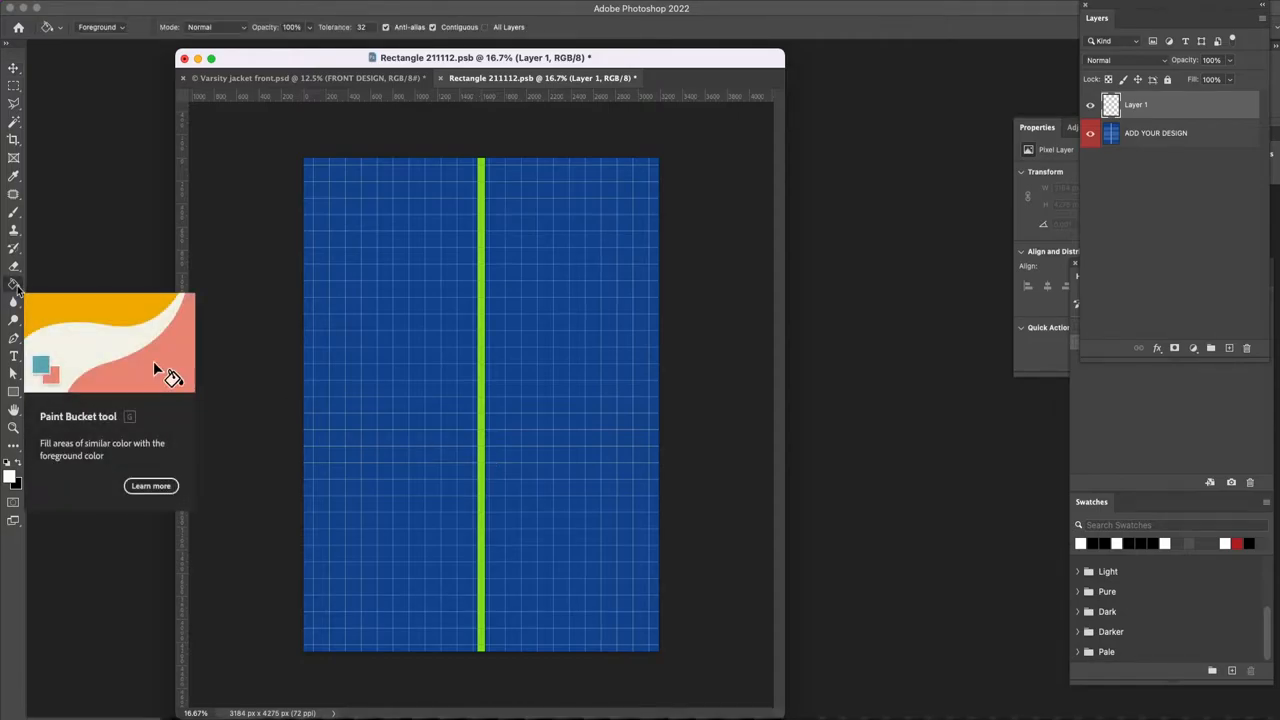
pyautogui.click(430, 337)
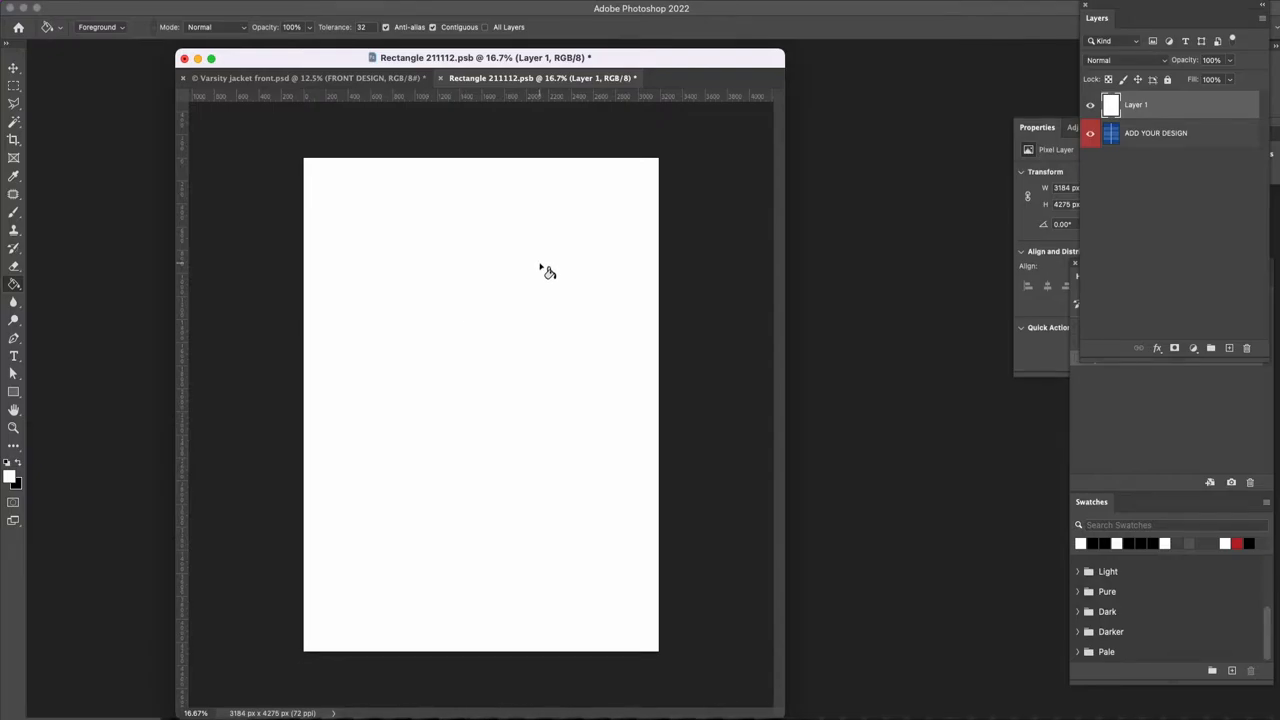
pyautogui.click(440, 79)
pyautogui.click(655, 263)
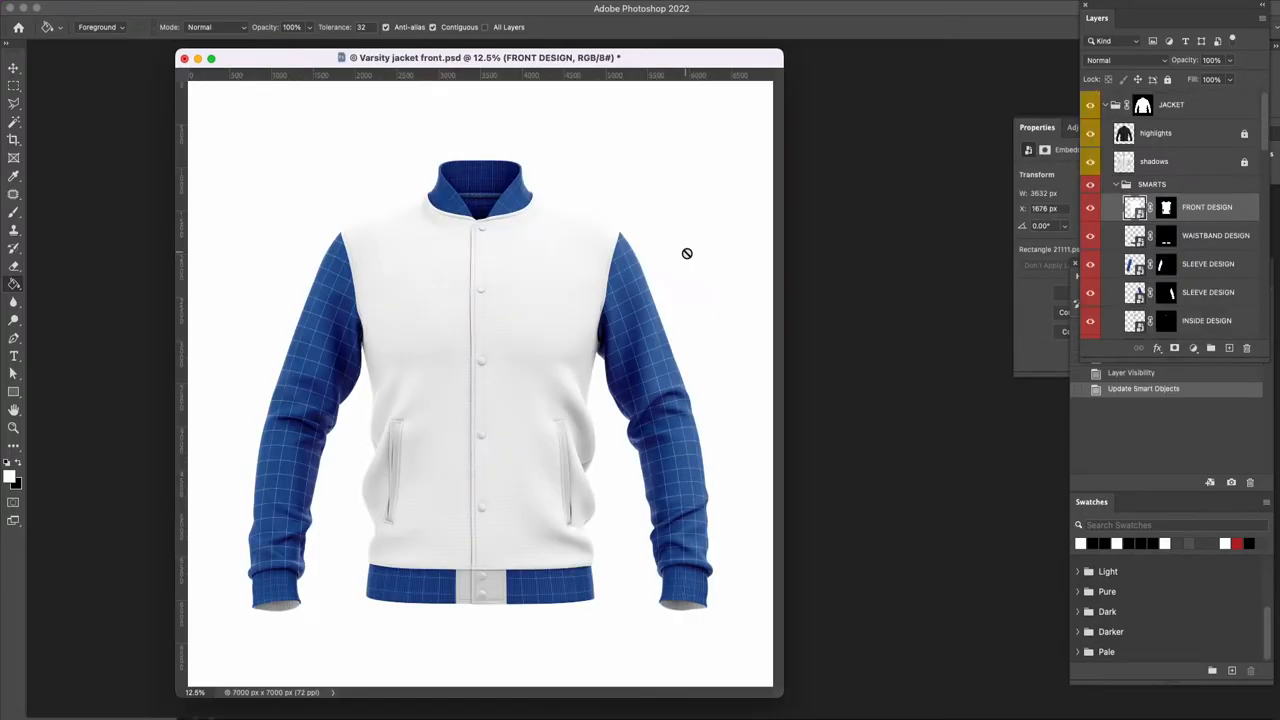
# Fill a new layer in the SLEEVE DESIGN smart object of the jacket's right-hand sleeve in the image with black, save and close it.
pyautogui.press('v')
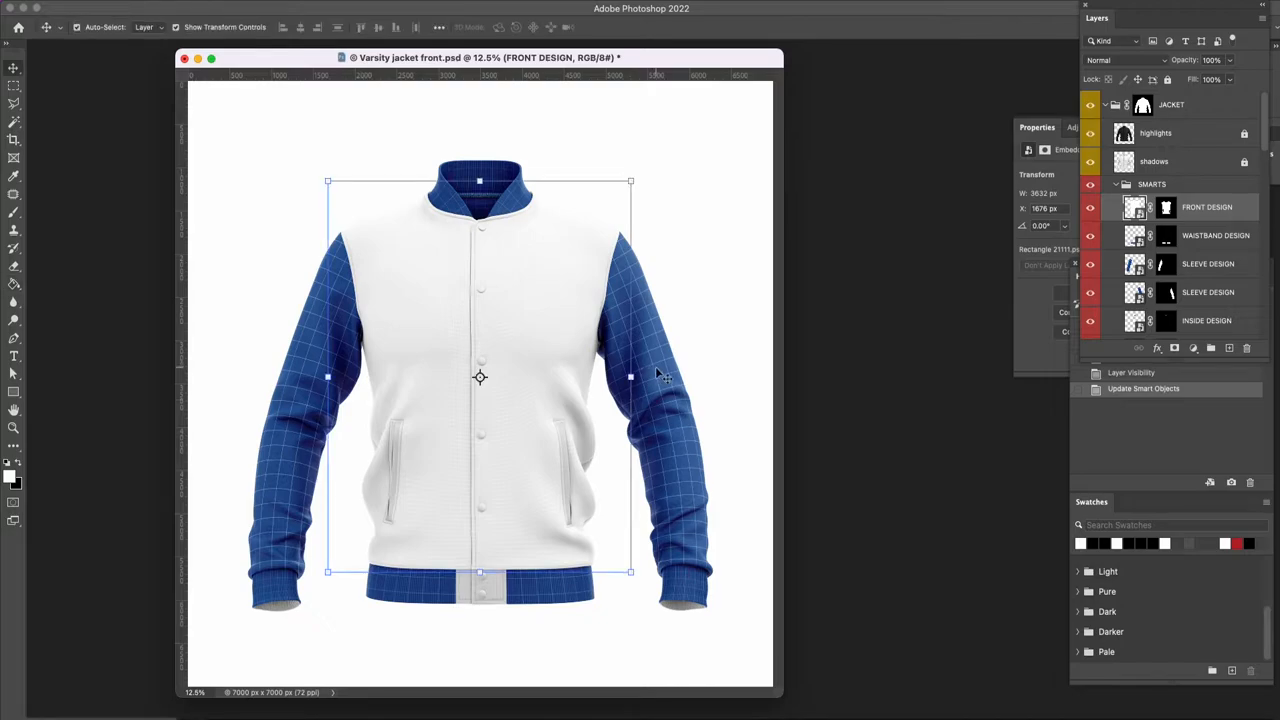
pyautogui.click(660, 372)
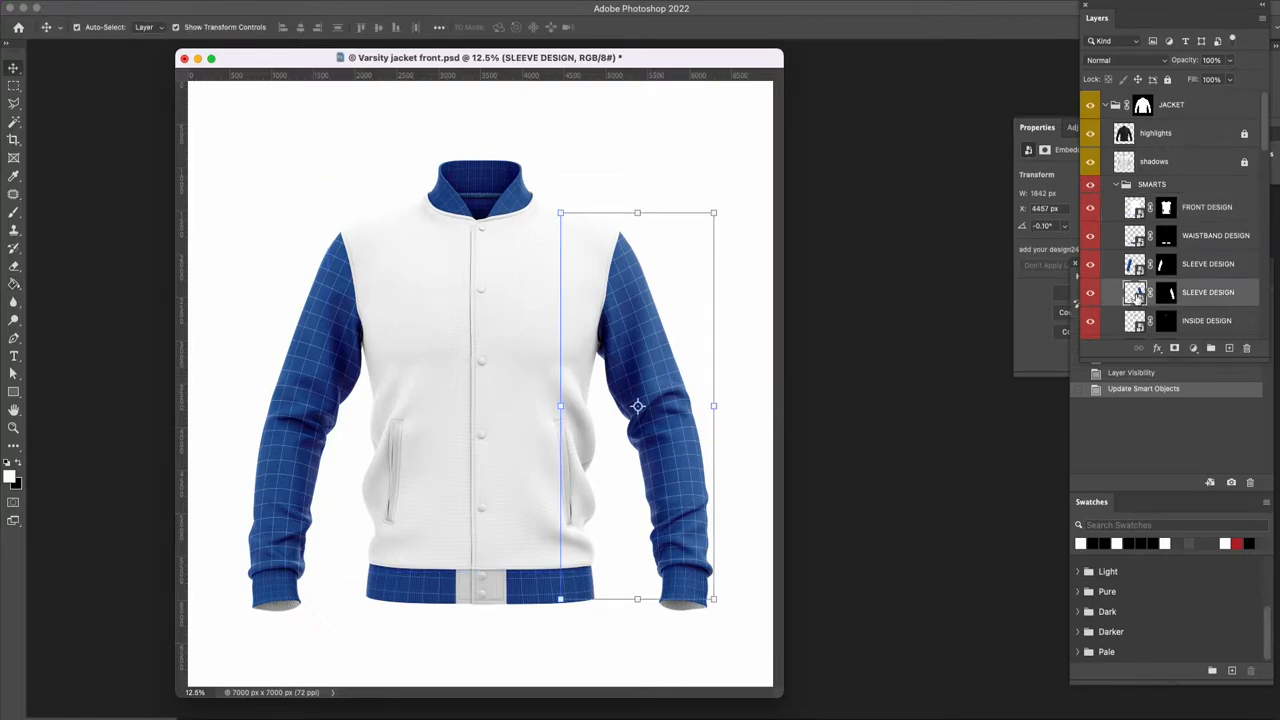
pyautogui.doubleClick(1136, 296)
pyautogui.click(1230, 348)
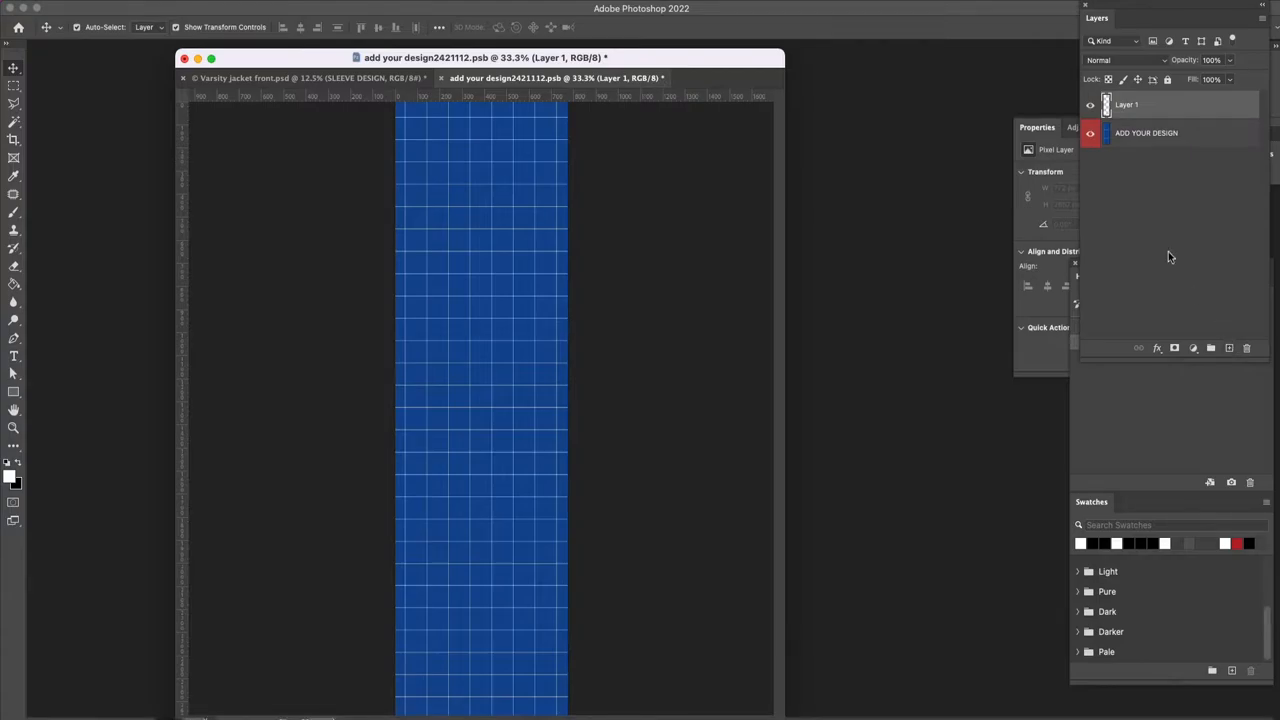
pyautogui.press('d')
pyautogui.press('g')
pyautogui.click(493, 363)
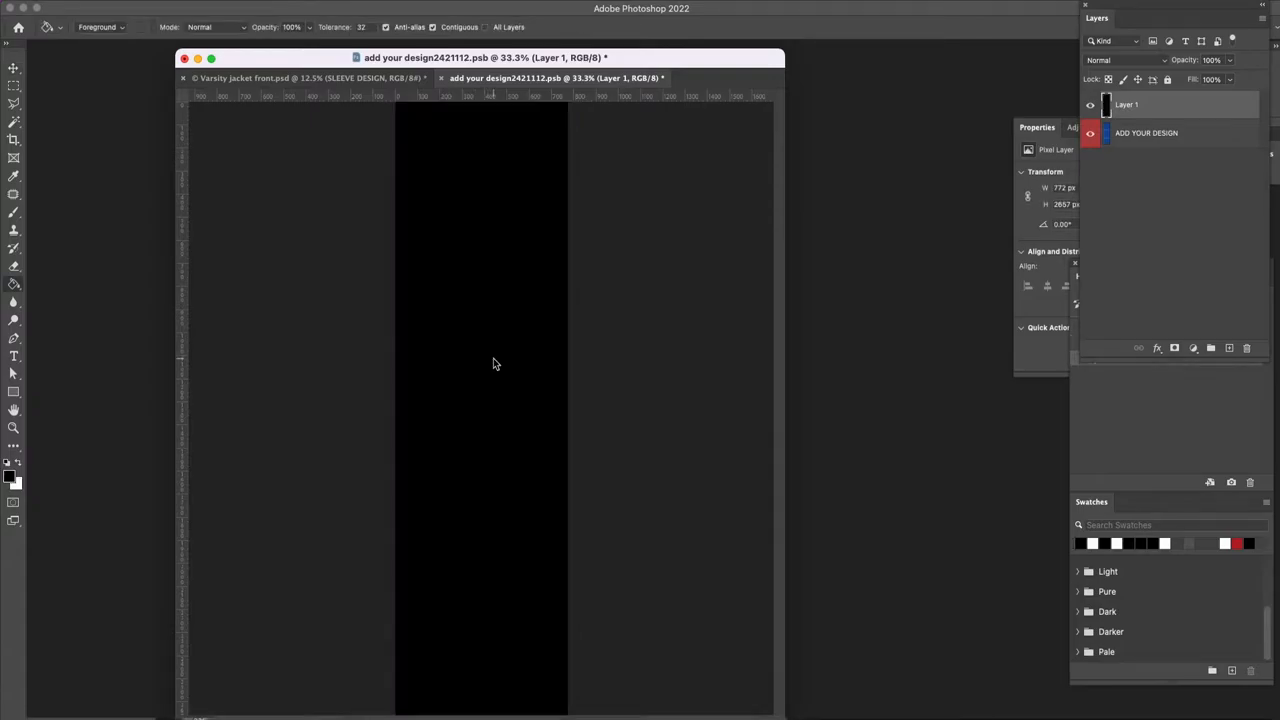
pyautogui.press('super+s')
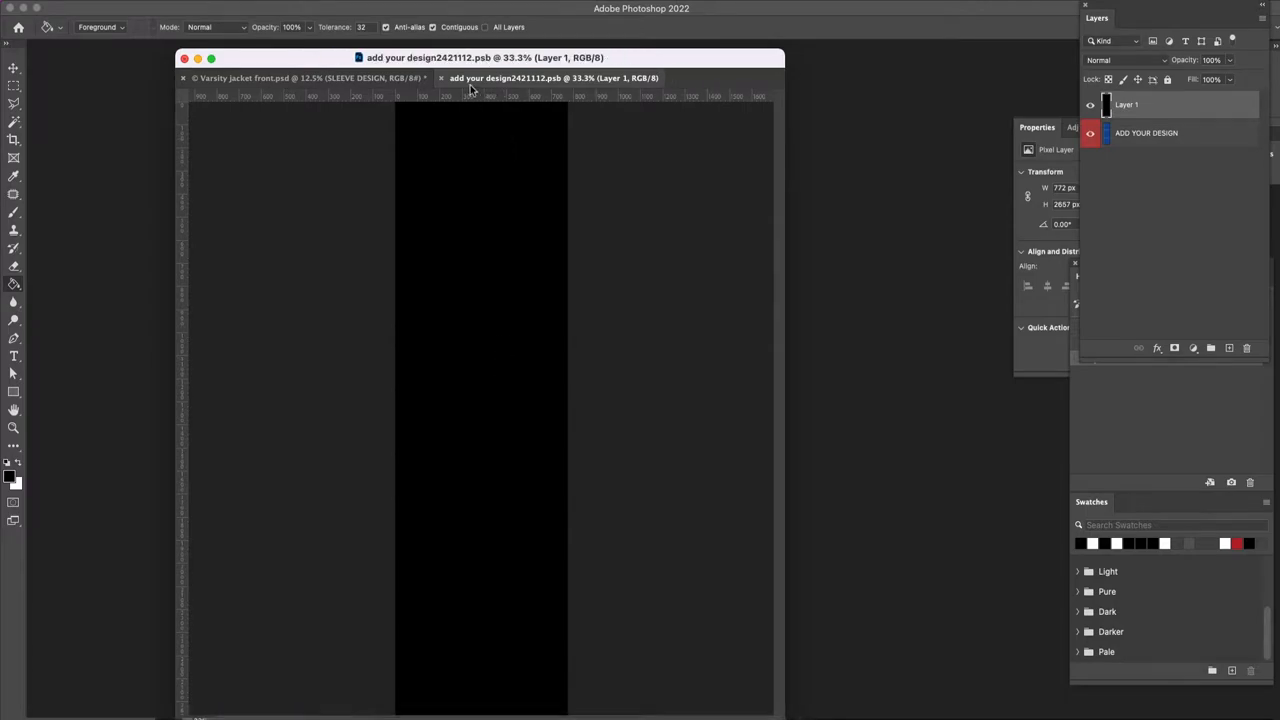
pyautogui.click(442, 79)
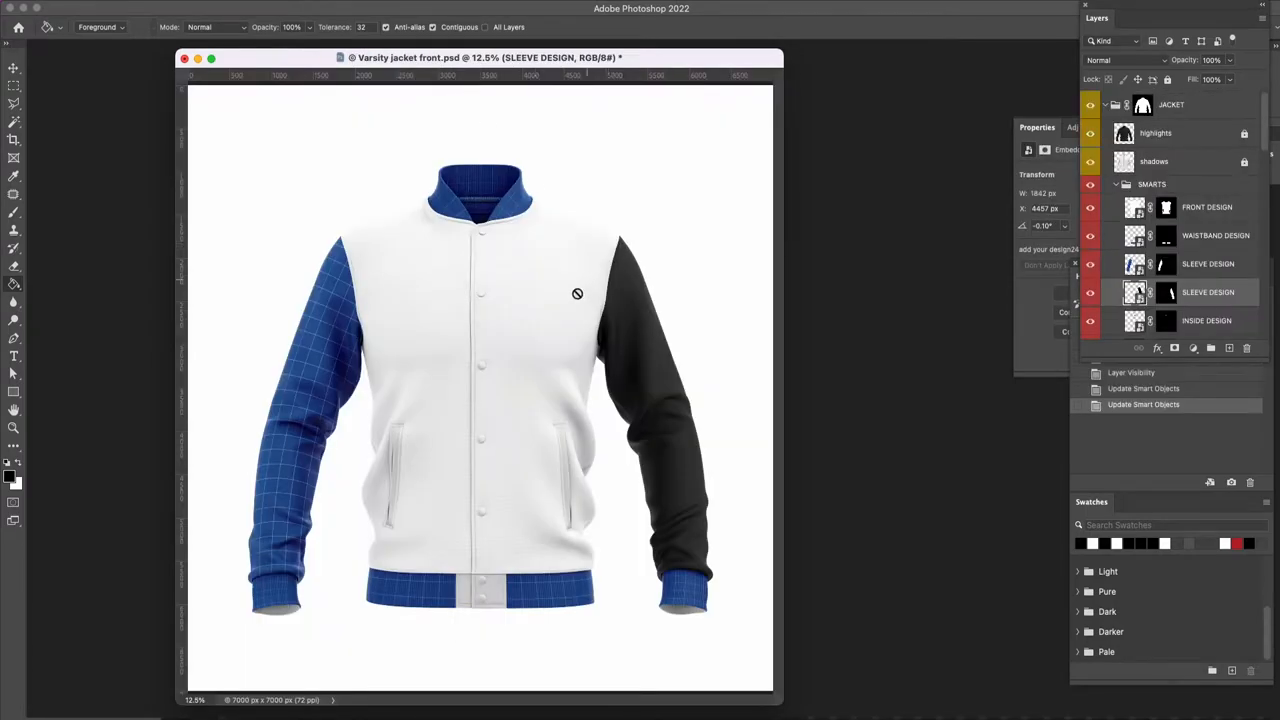
# Make the left-hand sleeve in the image black with a filled new layer in its SLEEVE DESIGN smart object, and save and close it.
pyautogui.press('v')
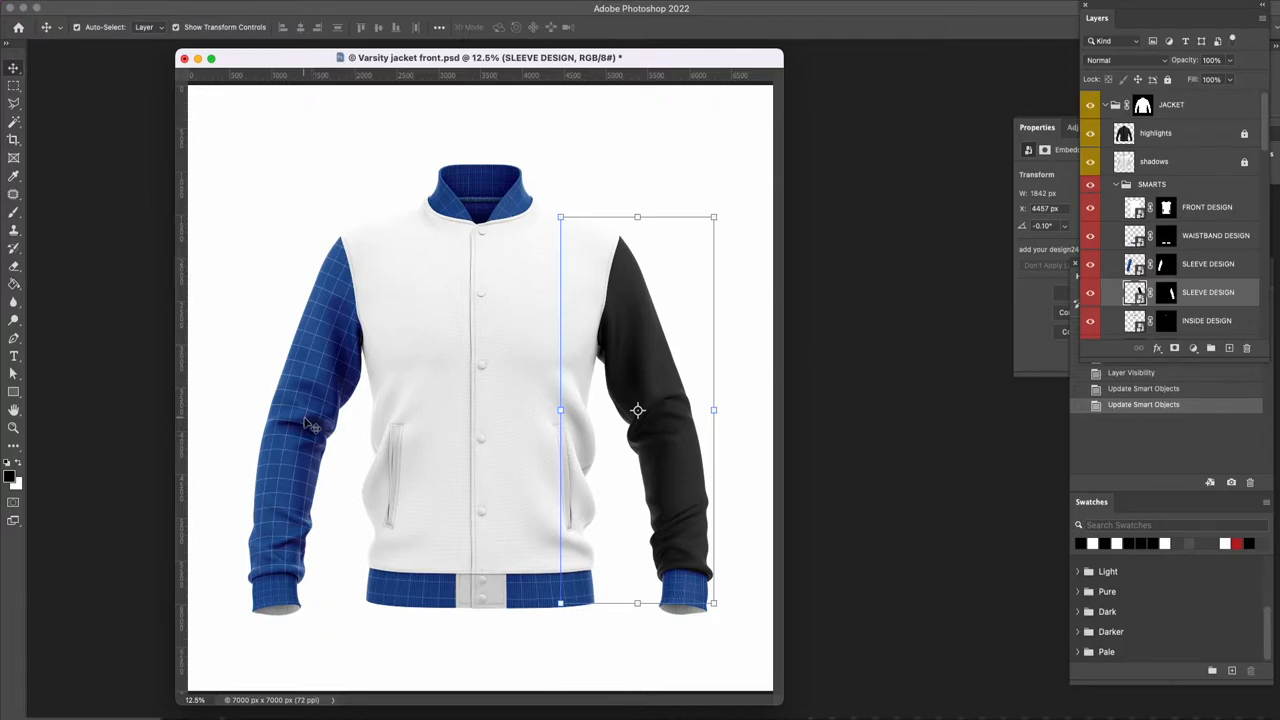
pyautogui.click(316, 426)
pyautogui.doubleClick(1135, 264)
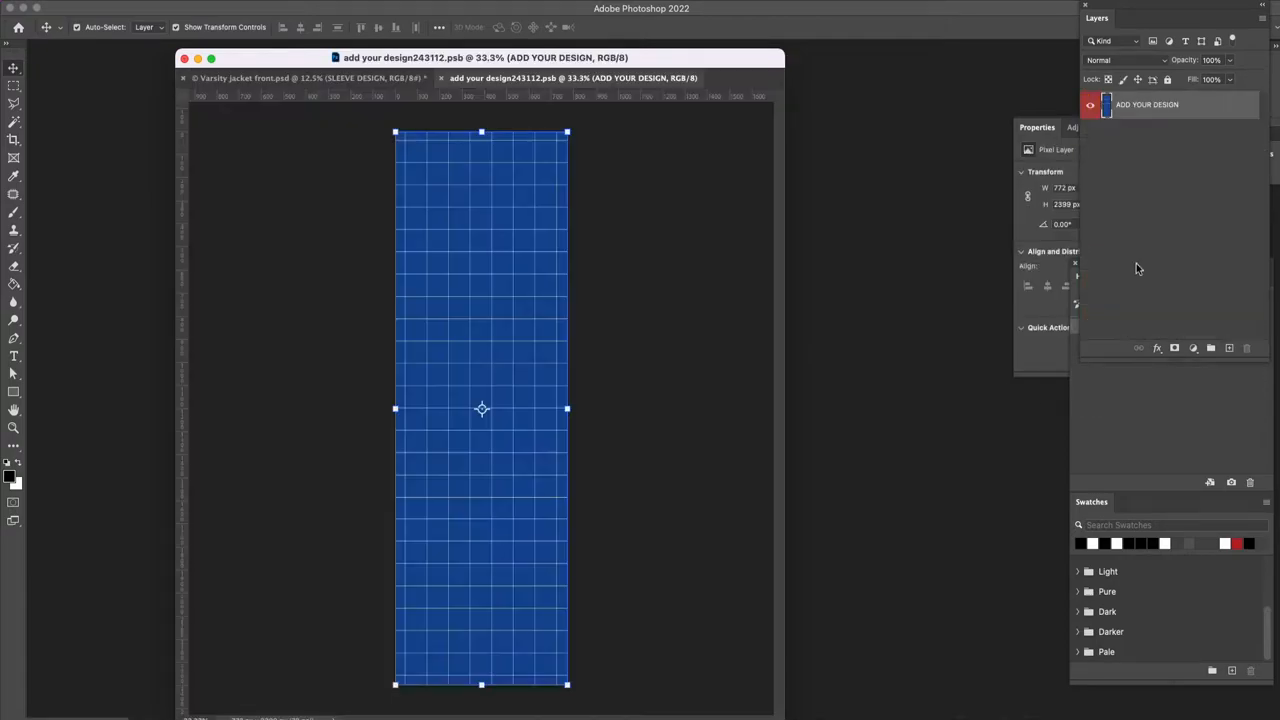
pyautogui.click(1230, 348)
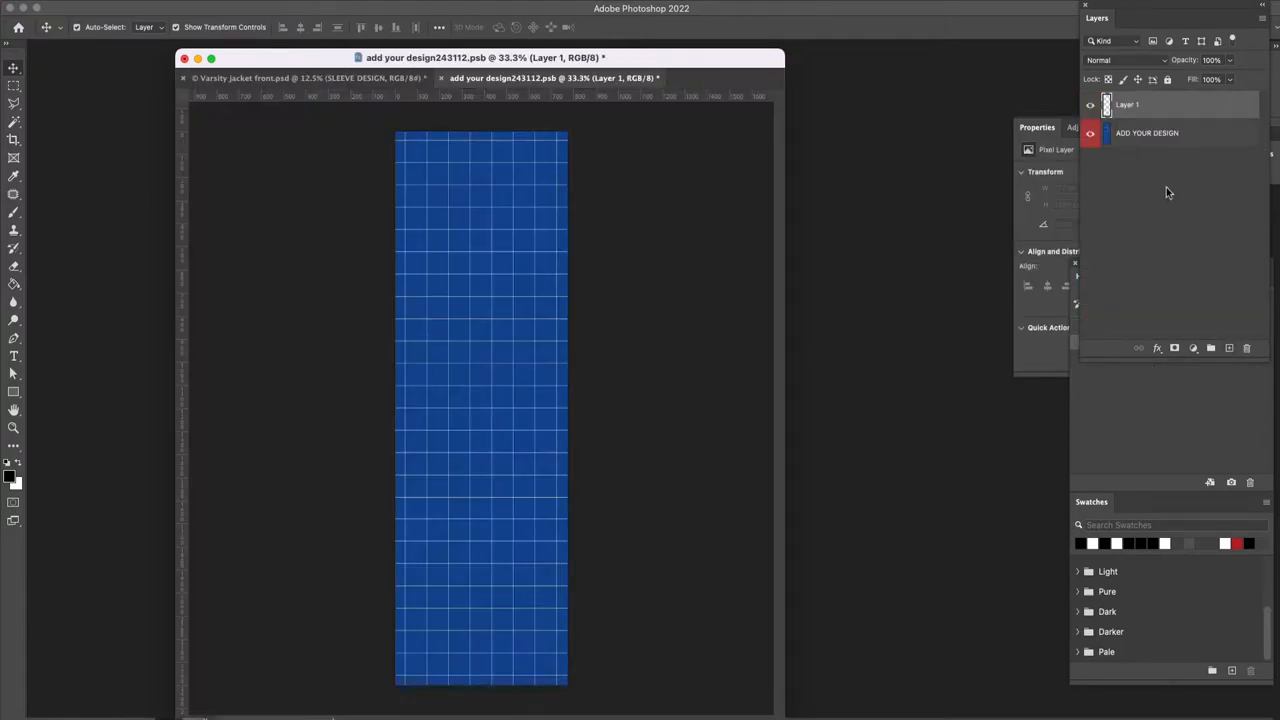
pyautogui.press('g')
pyautogui.click(523, 400)
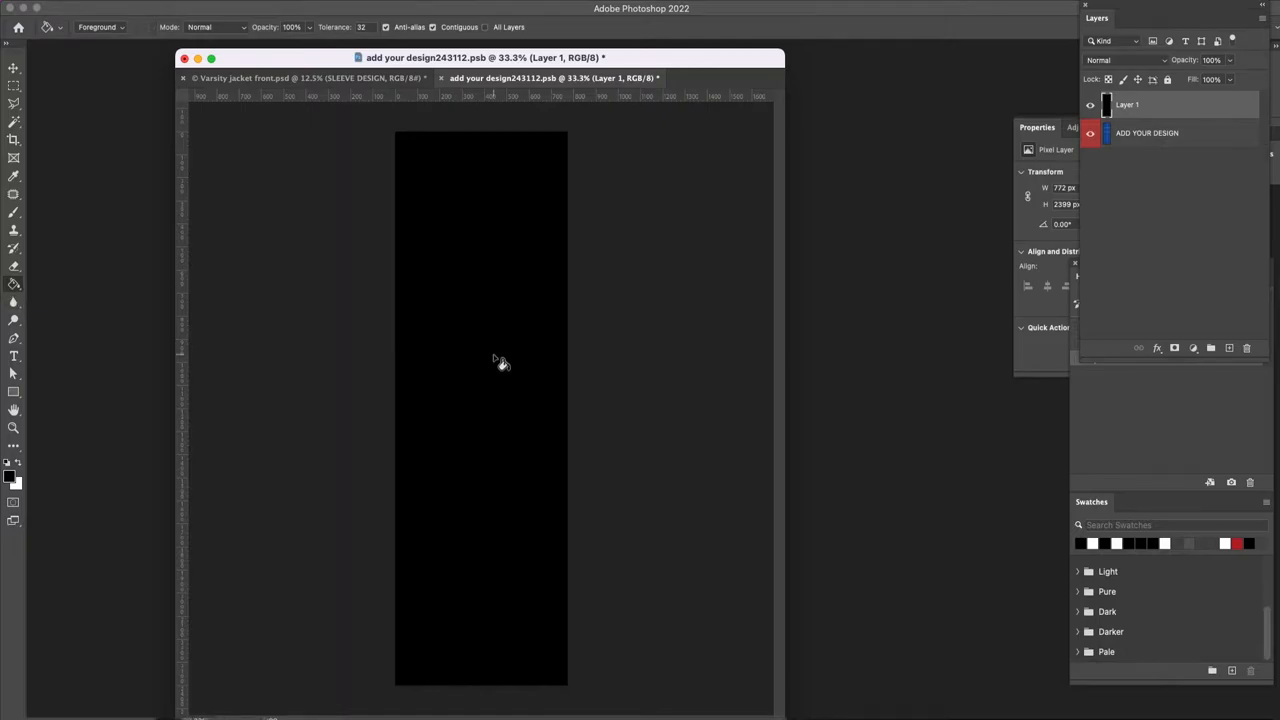
pyautogui.press('super+s')
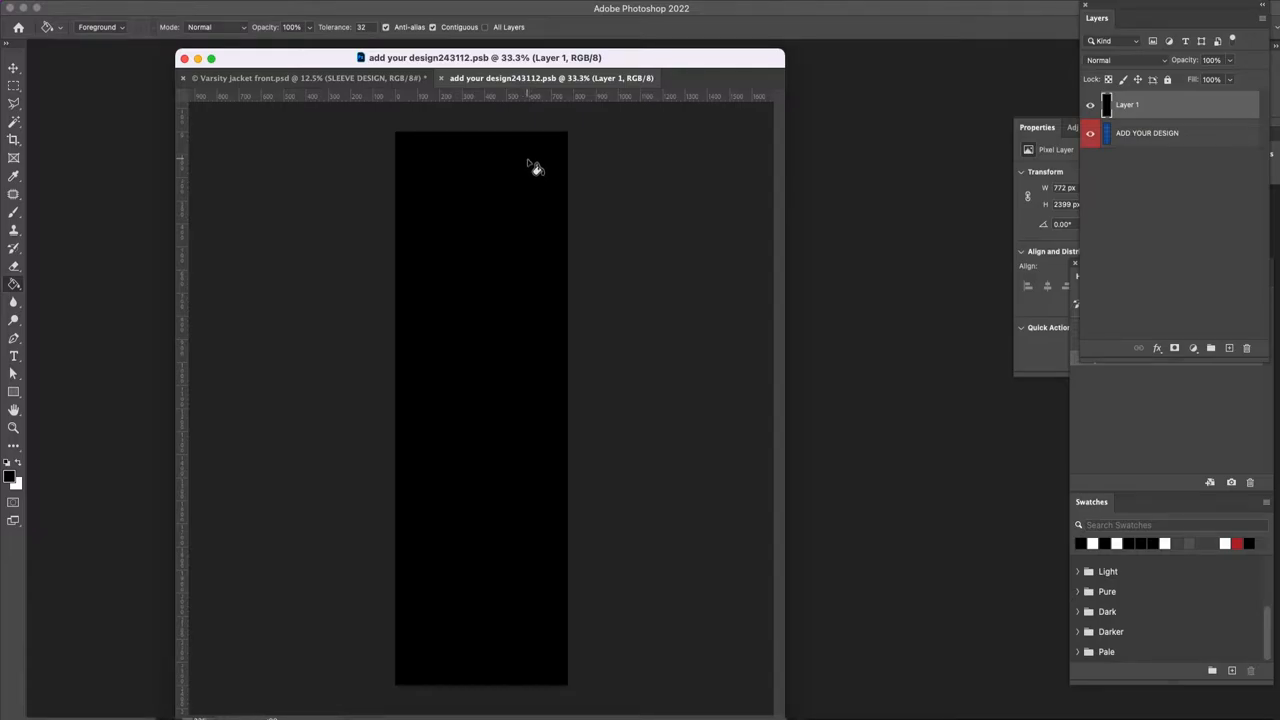
pyautogui.click(441, 78)
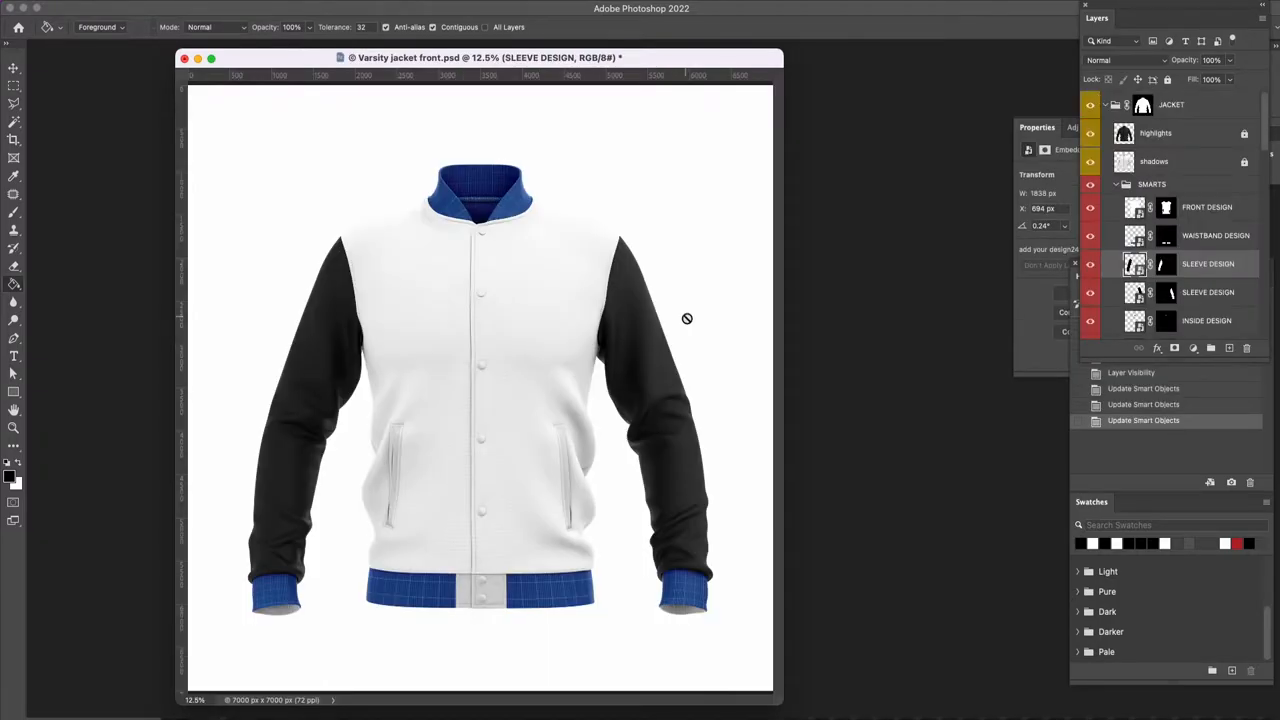
# Fill a new layer in the WAISTBAND DESIGN smart object with black, then save and close it to update the waistband.
pyautogui.press('v')
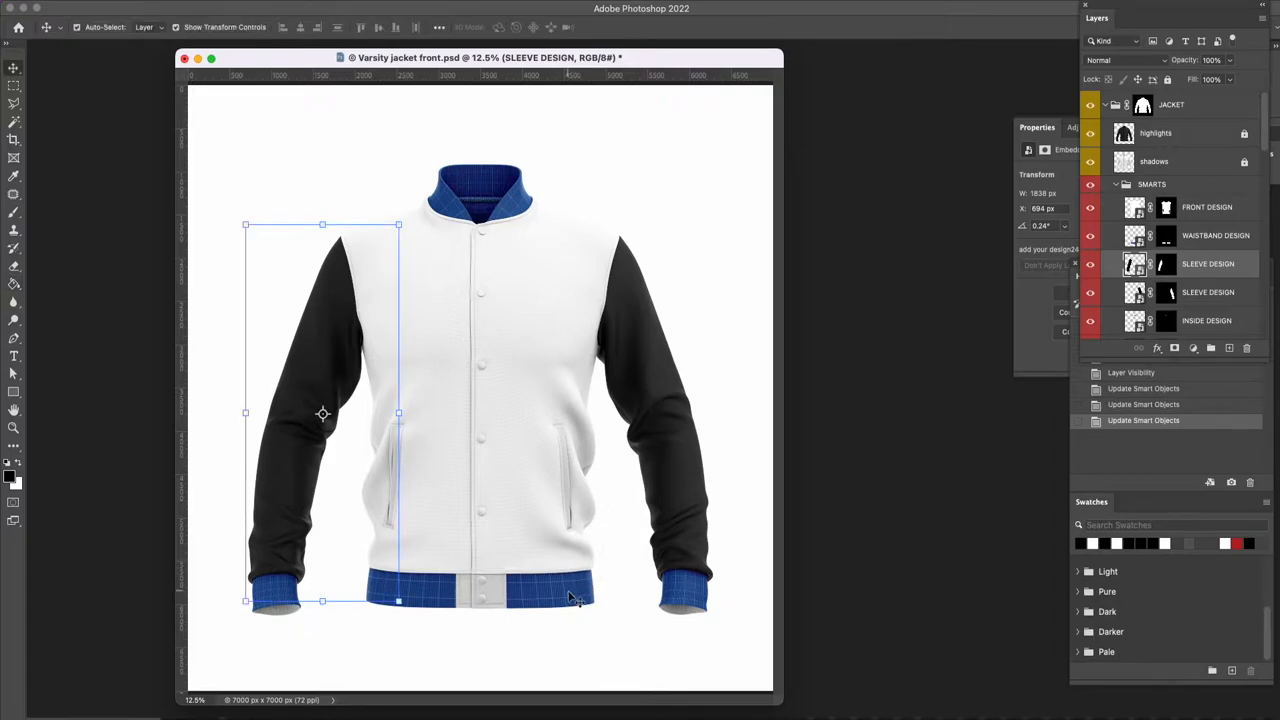
pyautogui.click(573, 597)
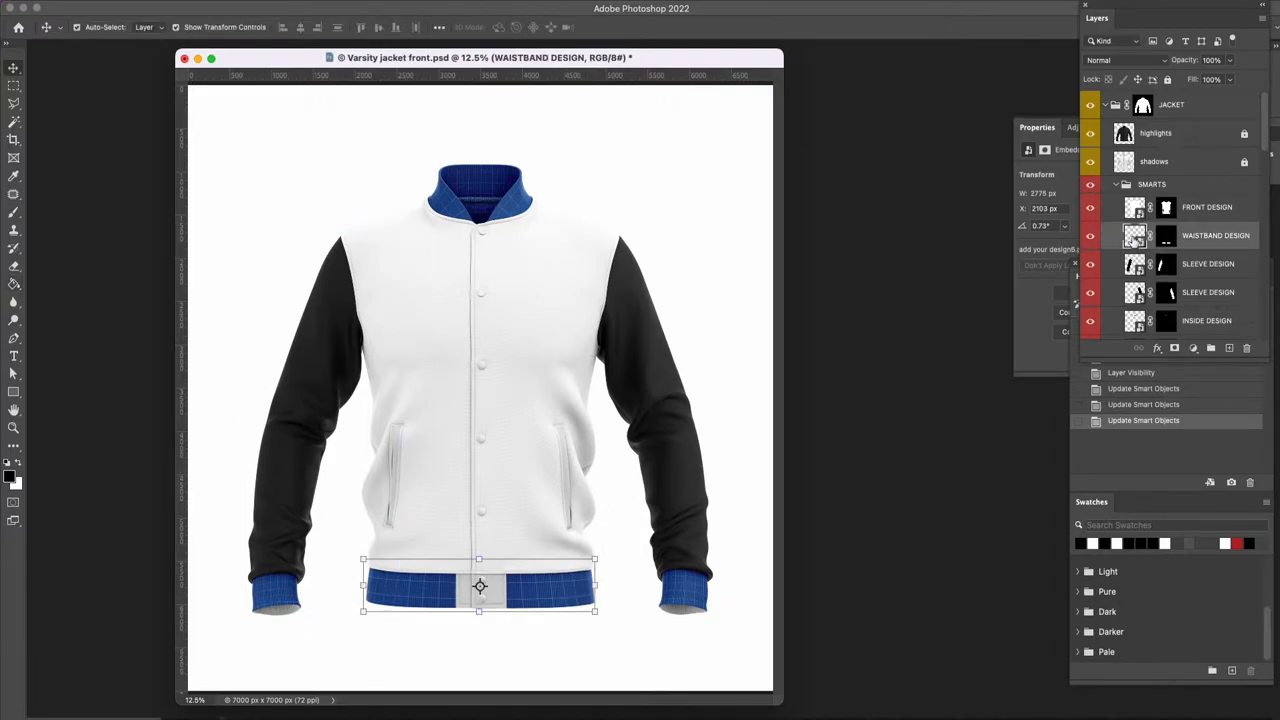
pyautogui.doubleClick(1133, 237)
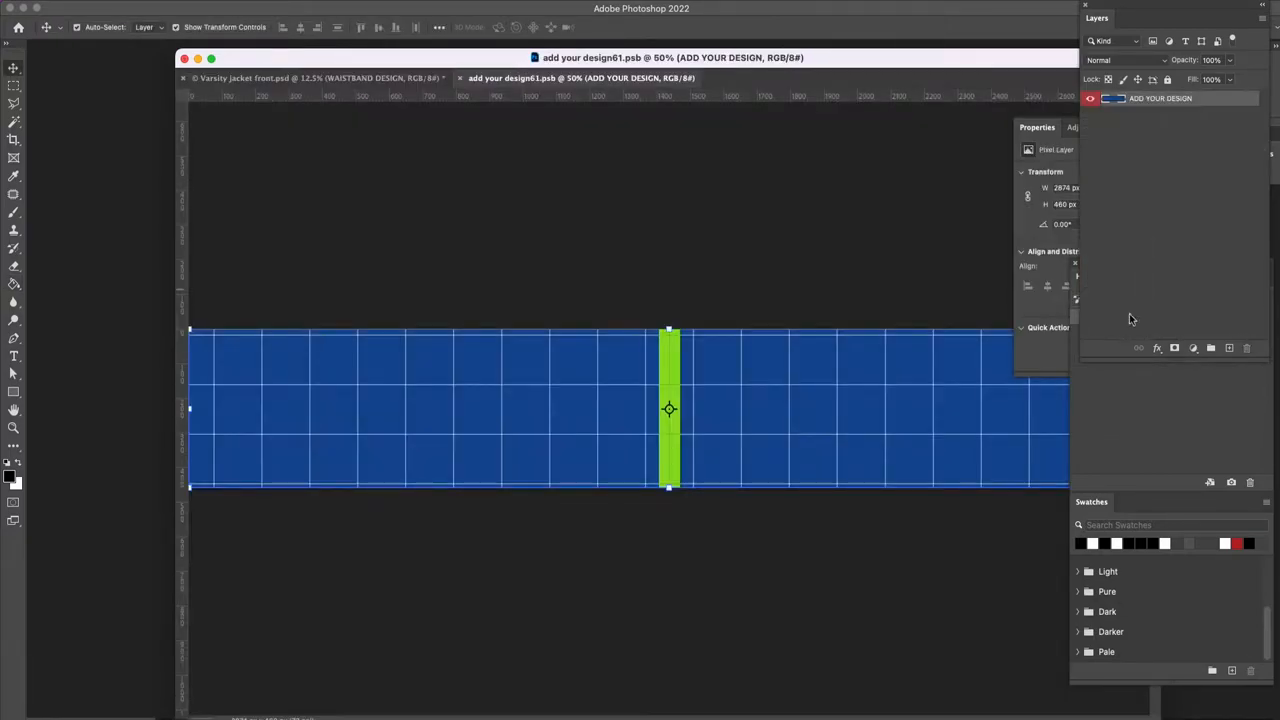
pyautogui.click(1230, 349)
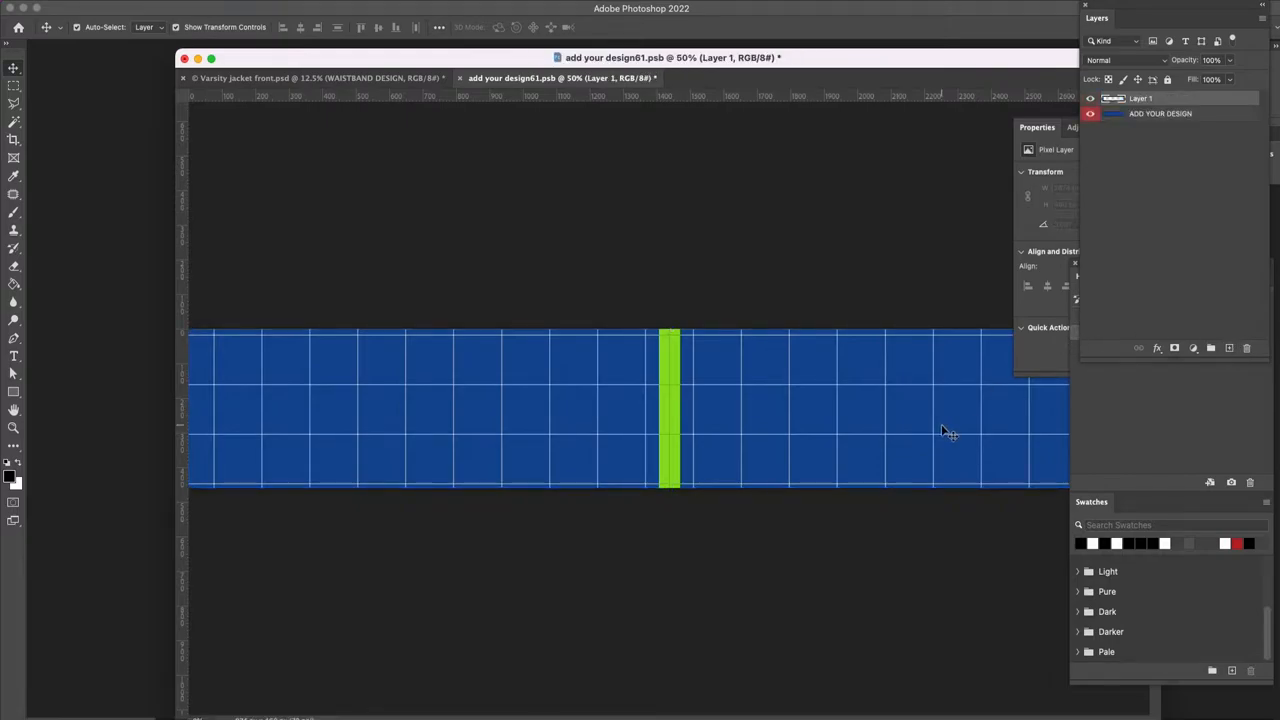
pyautogui.press('g')
pyautogui.click(883, 441)
pyautogui.hotkey('ctrl', 's')
pyautogui.click(460, 78)
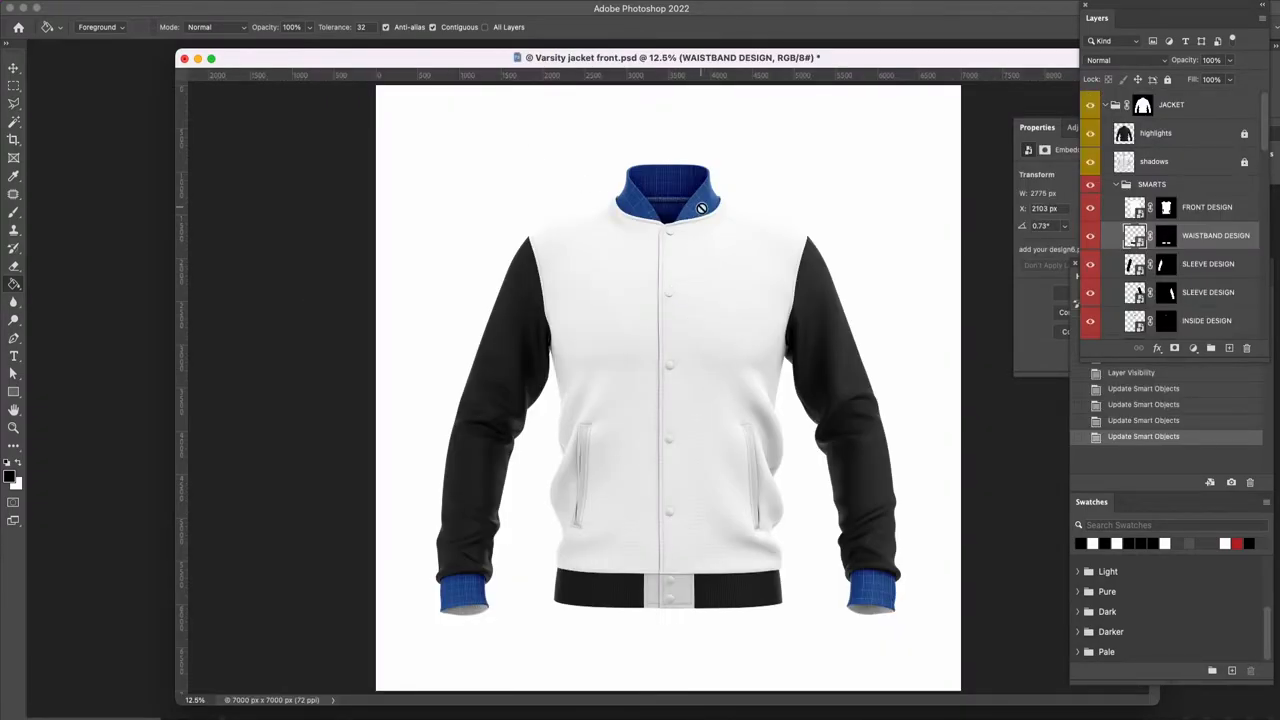
# Fill a new layer in the COLLAR DESIGN smart object of the collar's right-hand half in the image with black, save and close it.
pyautogui.press('v')
pyautogui.click(703, 207)
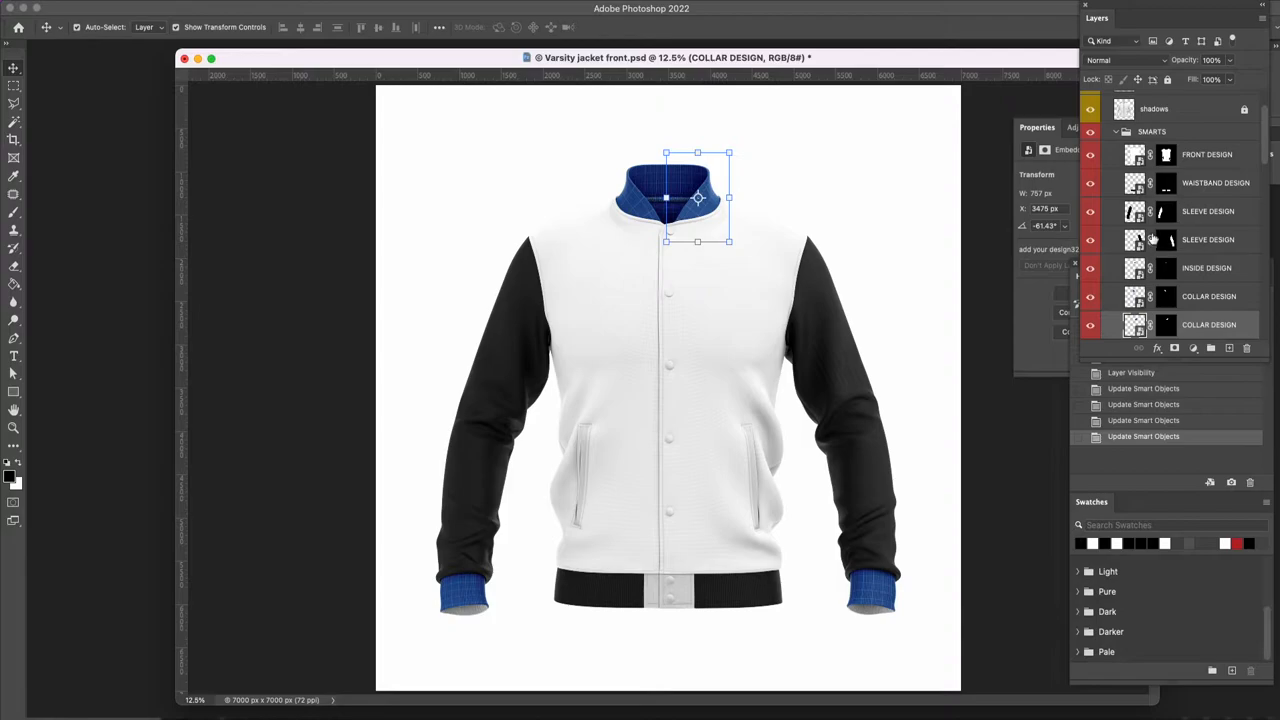
pyautogui.doubleClick(1134, 325)
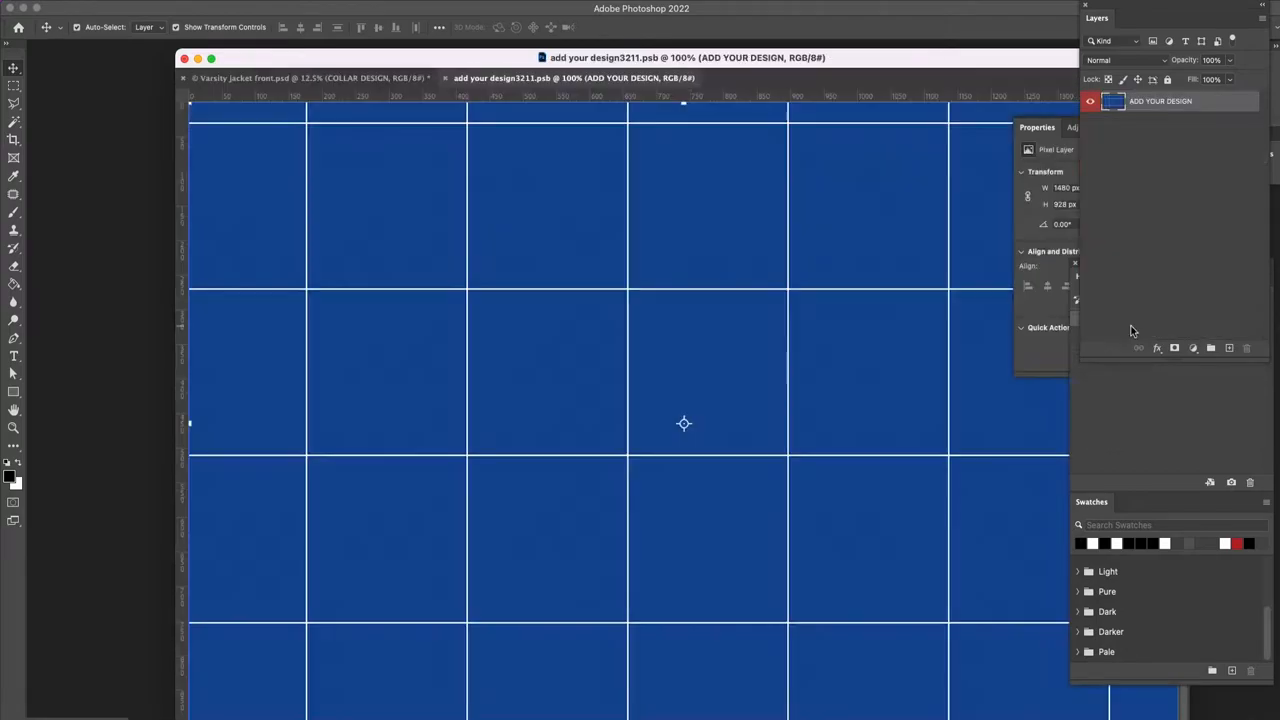
pyautogui.click(1229, 347)
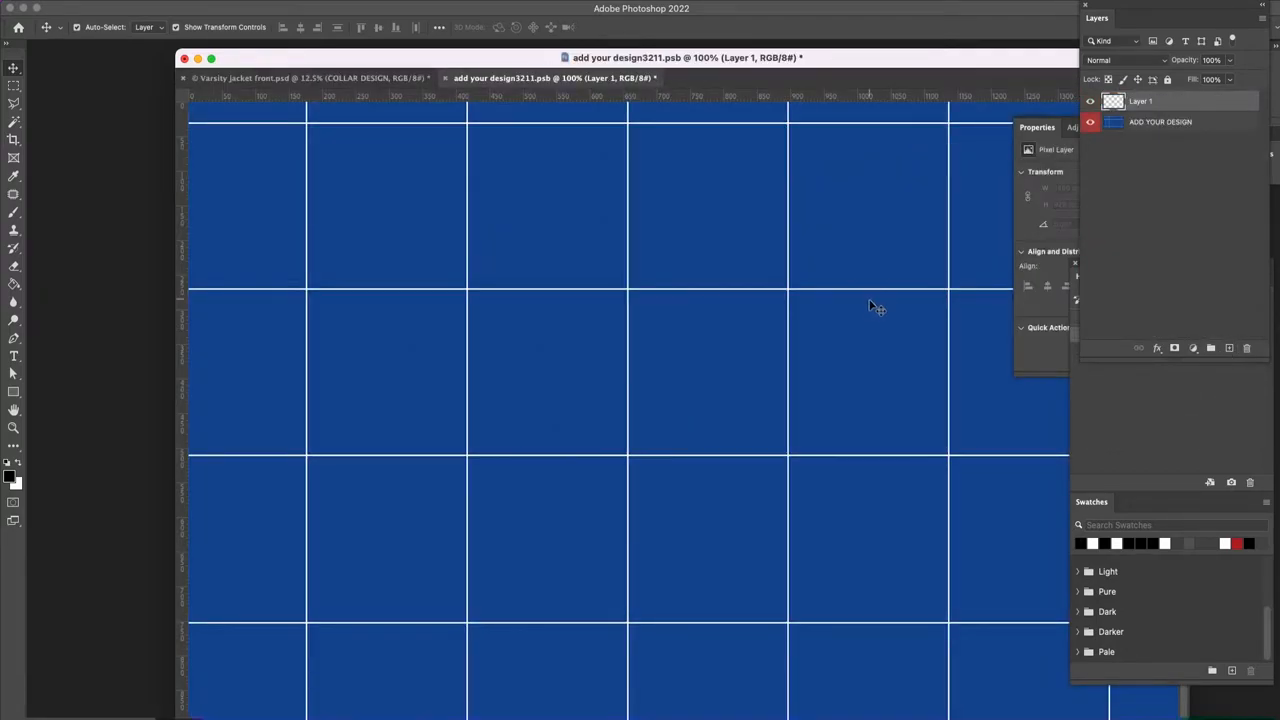
pyautogui.press('g')
pyautogui.click(794, 427)
pyautogui.press('super+s')
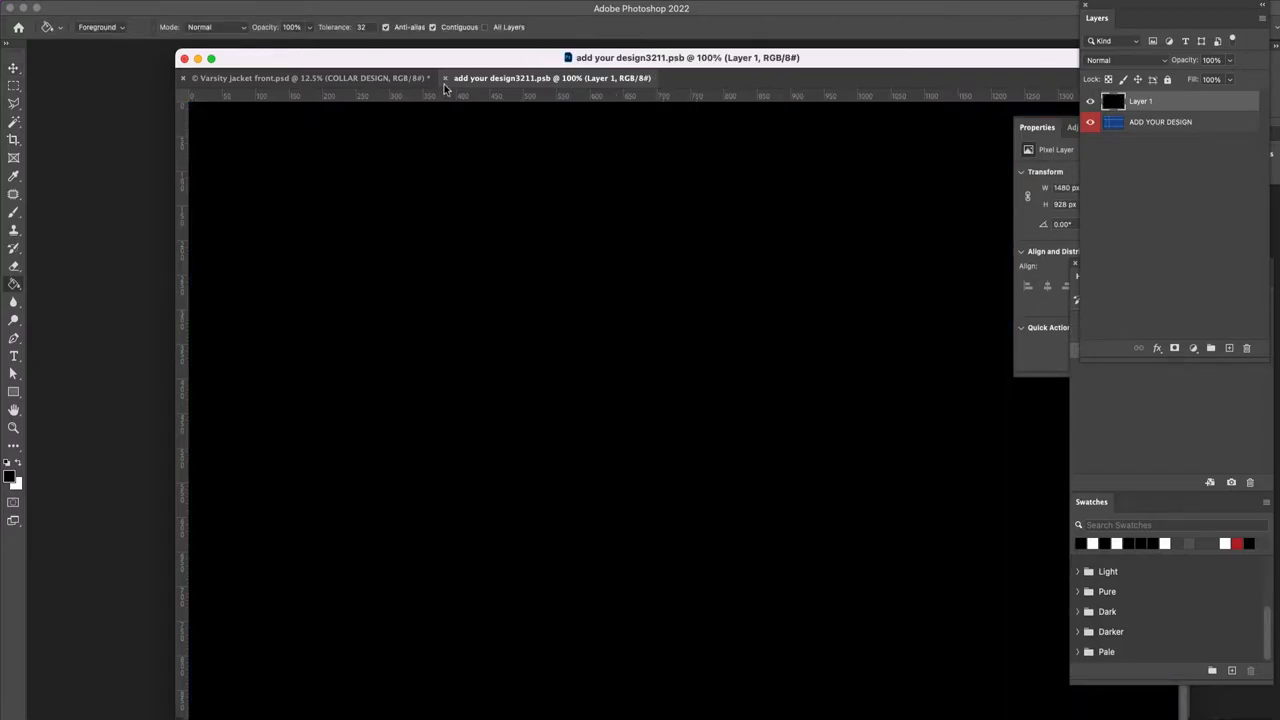
pyautogui.click(445, 78)
# Make the left-hand half of the collar in the image black with a filled new layer in its COLLAR DESIGN smart object, and save and close it.
pyautogui.press('v')
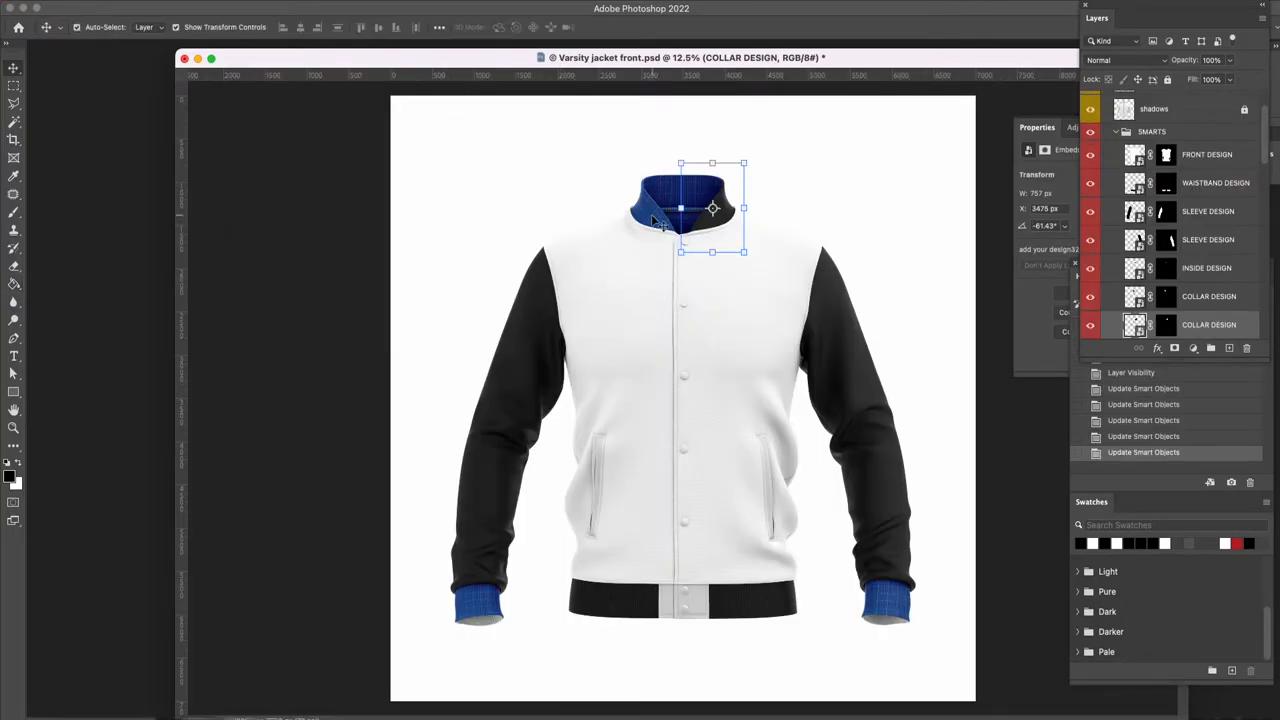
pyautogui.click(662, 212)
pyautogui.doubleClick(1135, 298)
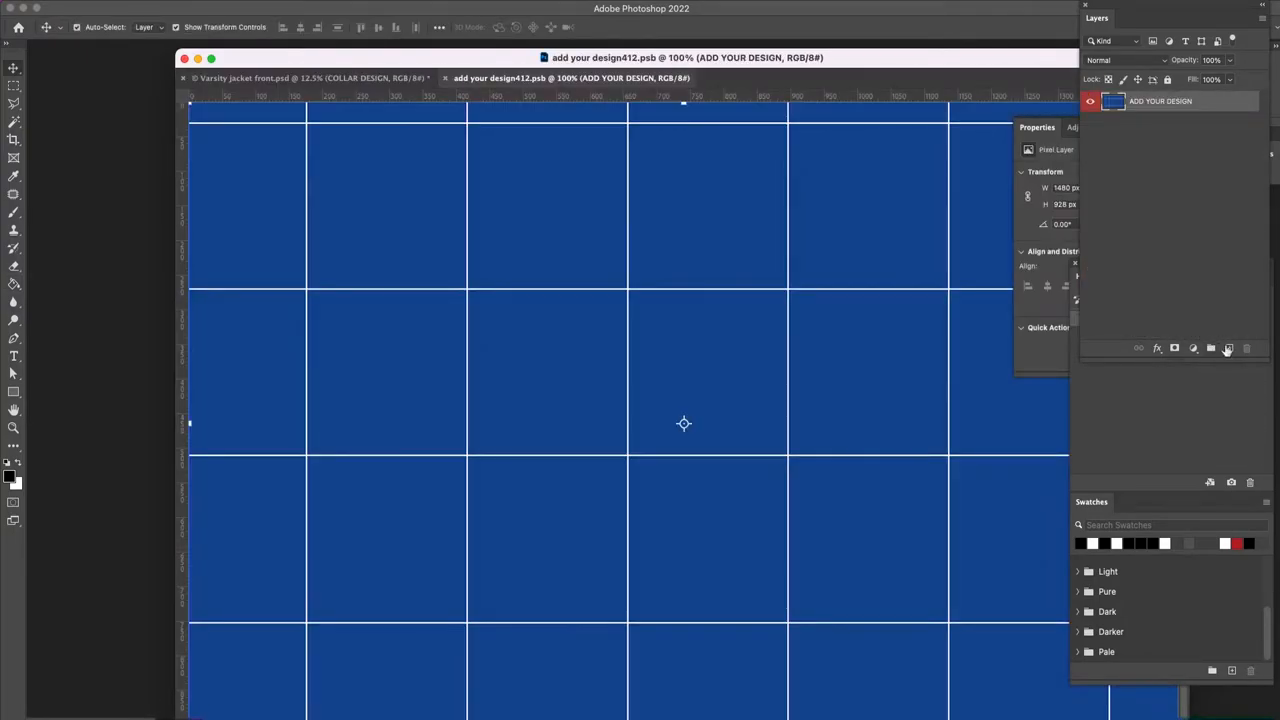
pyautogui.click(1229, 347)
pyautogui.press('g')
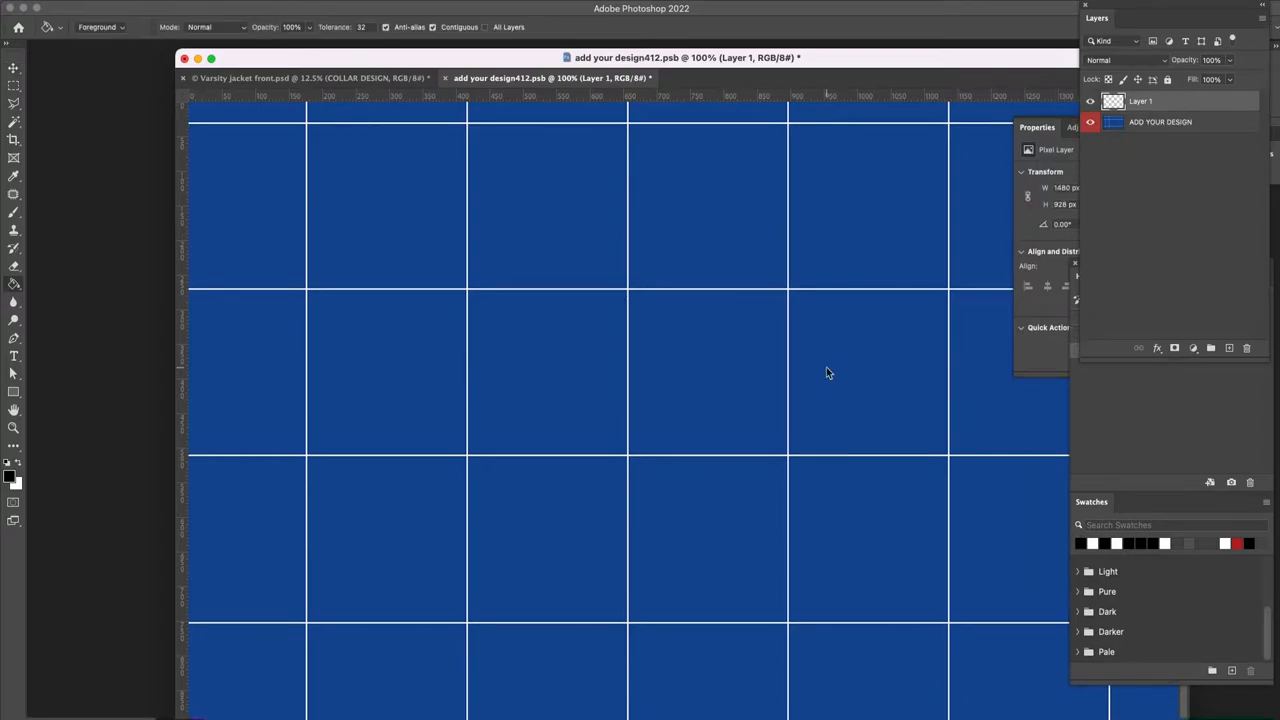
pyautogui.click(828, 372)
pyautogui.press('super+s')
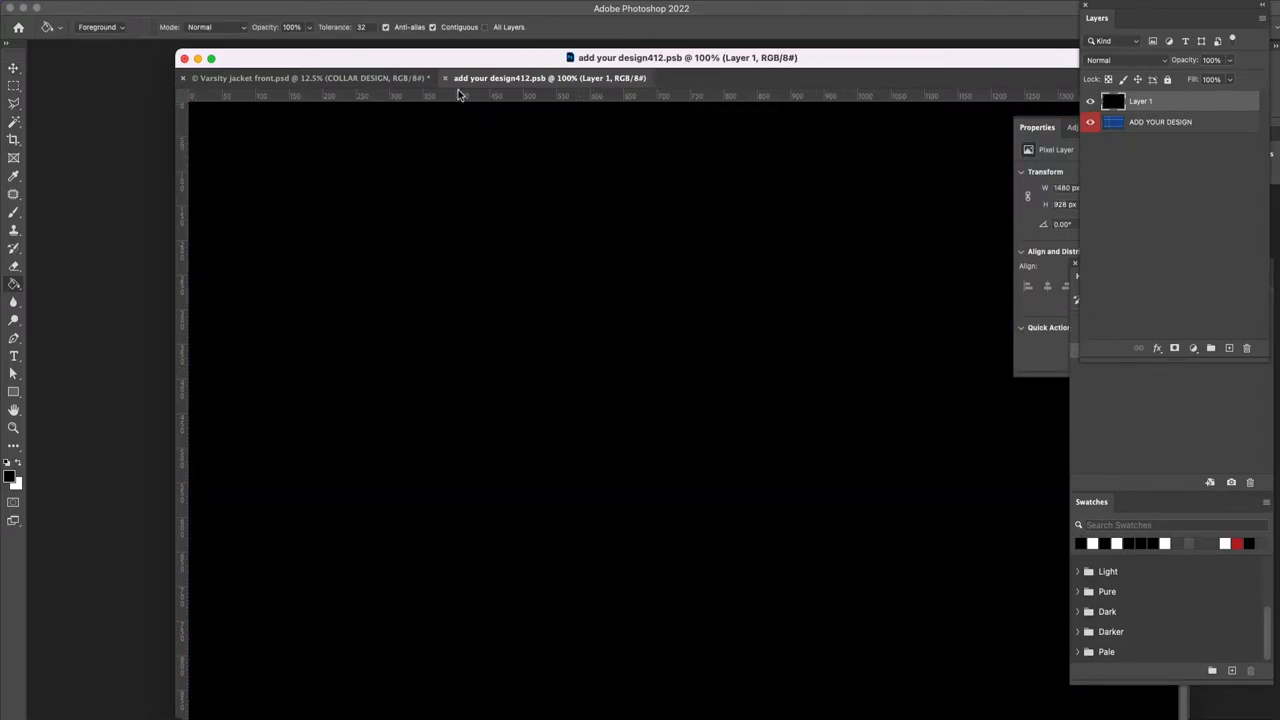
pyautogui.click(446, 78)
# Fill a new layer in the COLLAR INSIDE DESIGN smart object with black, then save and close it to update the inner collar.
pyautogui.press('z')
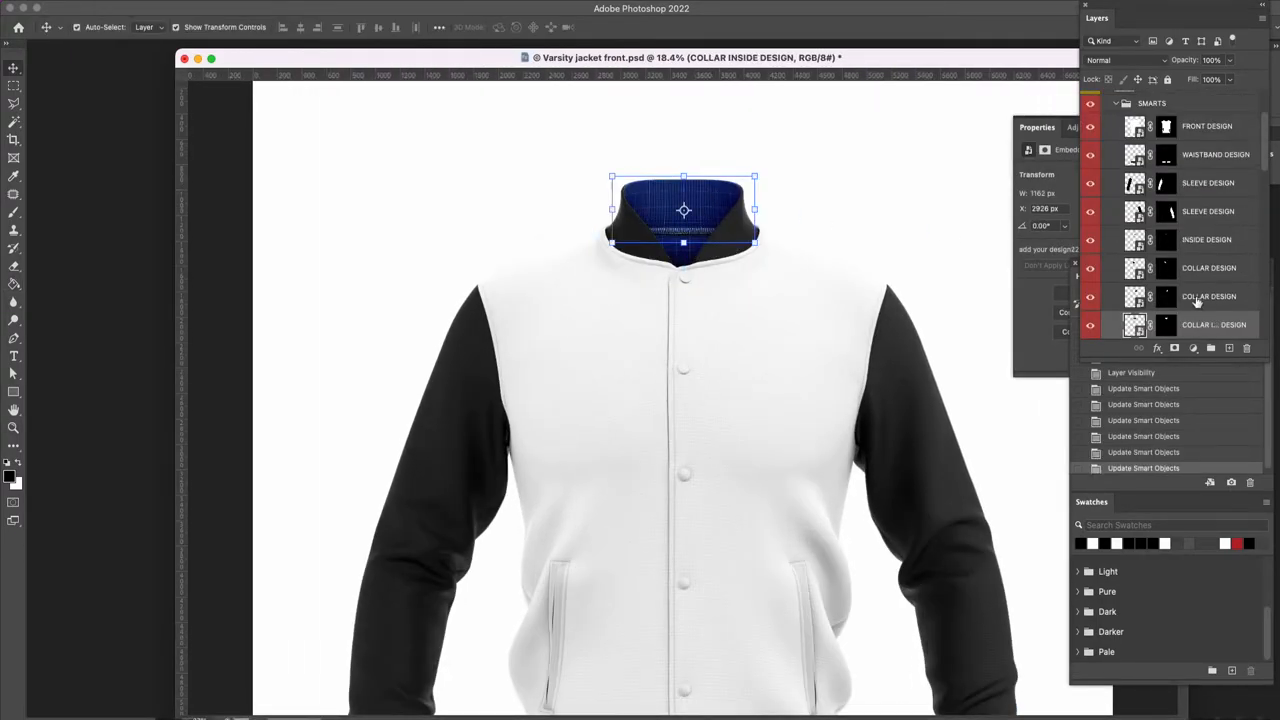
pyautogui.doubleClick(1138, 323)
pyautogui.click(1228, 348)
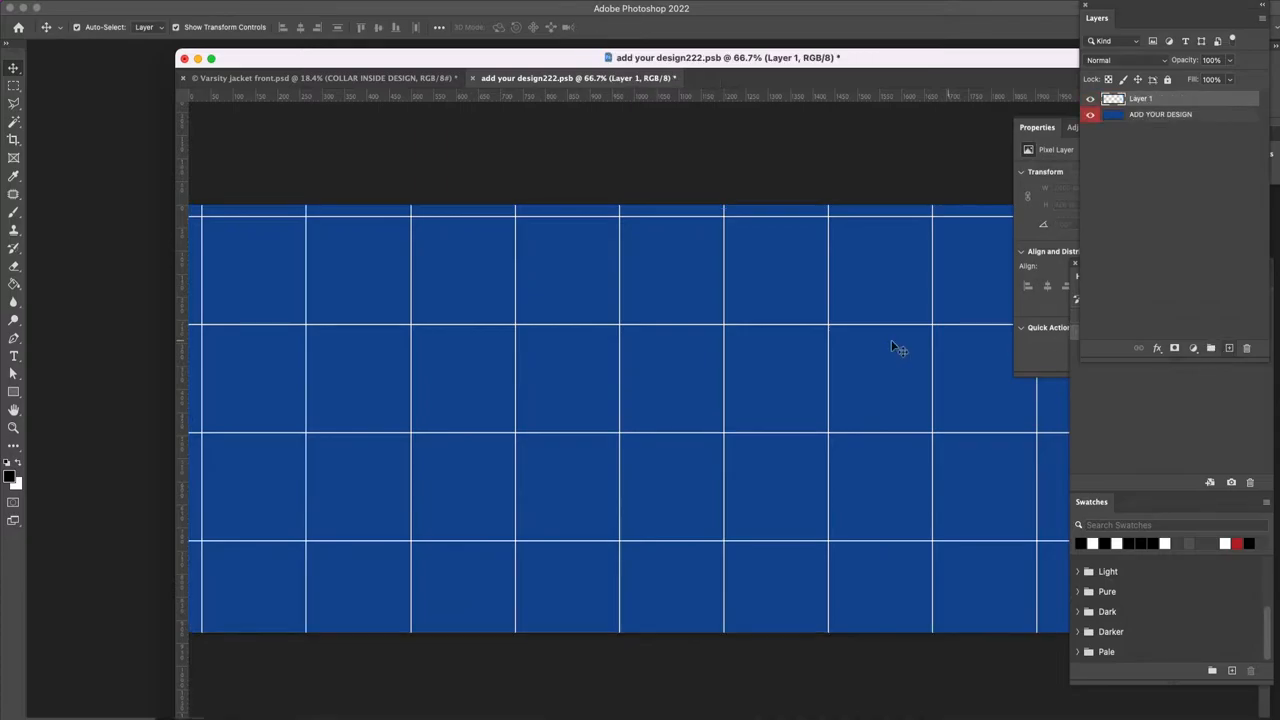
pyautogui.press('g')
pyautogui.click(756, 354)
pyautogui.hotkey('ctrl', 's')
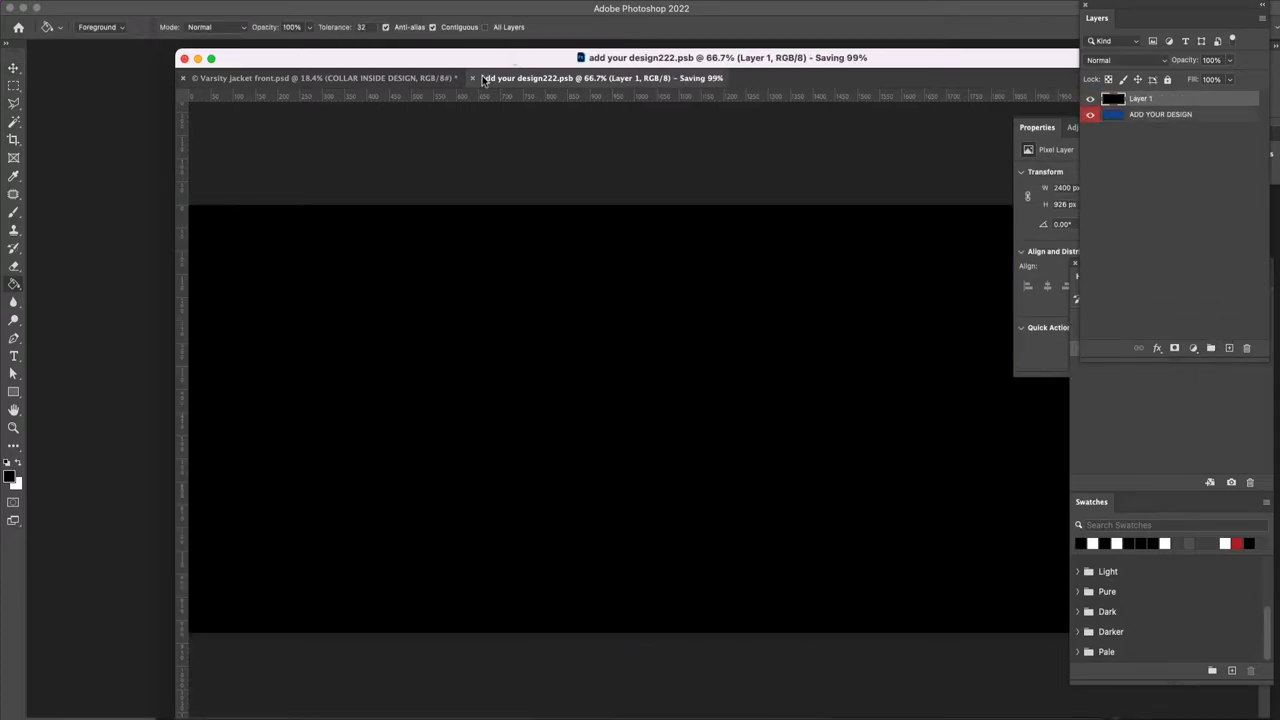
pyautogui.click(472, 78)
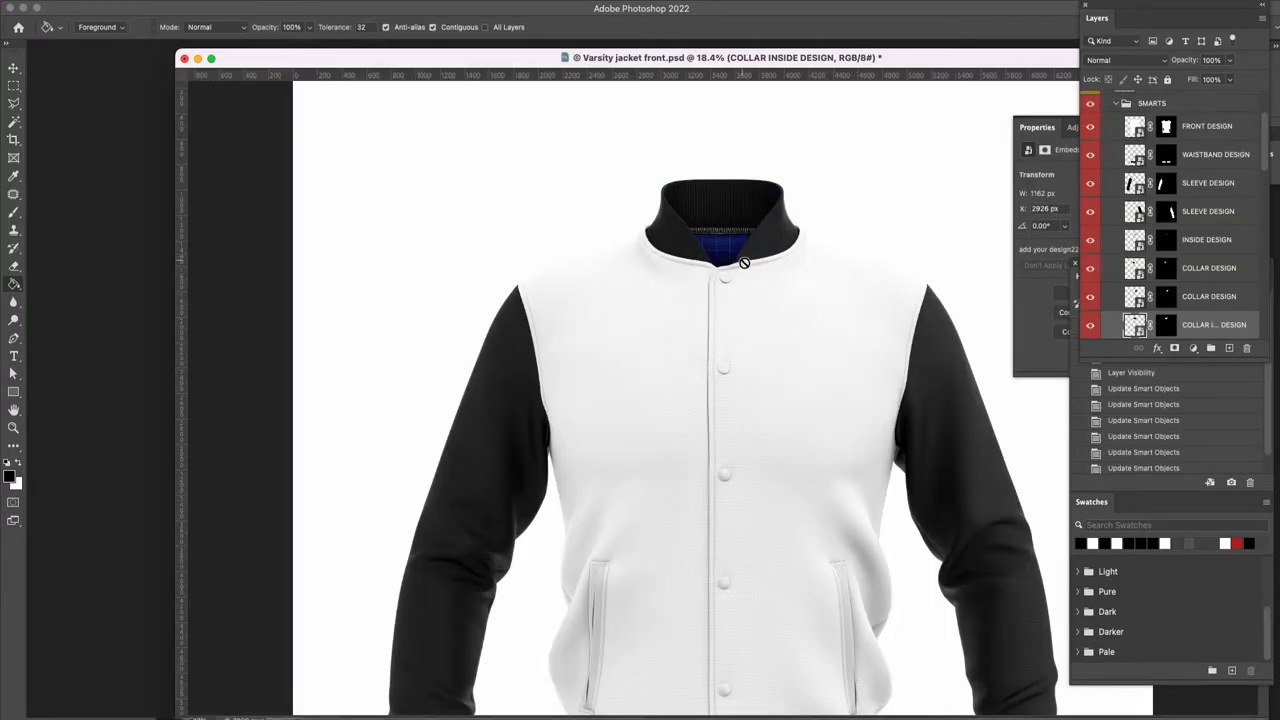
# Fill a new layer in the SLEEVE CUFF DESIGN smart object of the right-hand cuff in the image with black, save and close it.
pyautogui.scroll(-5, 745, 250)
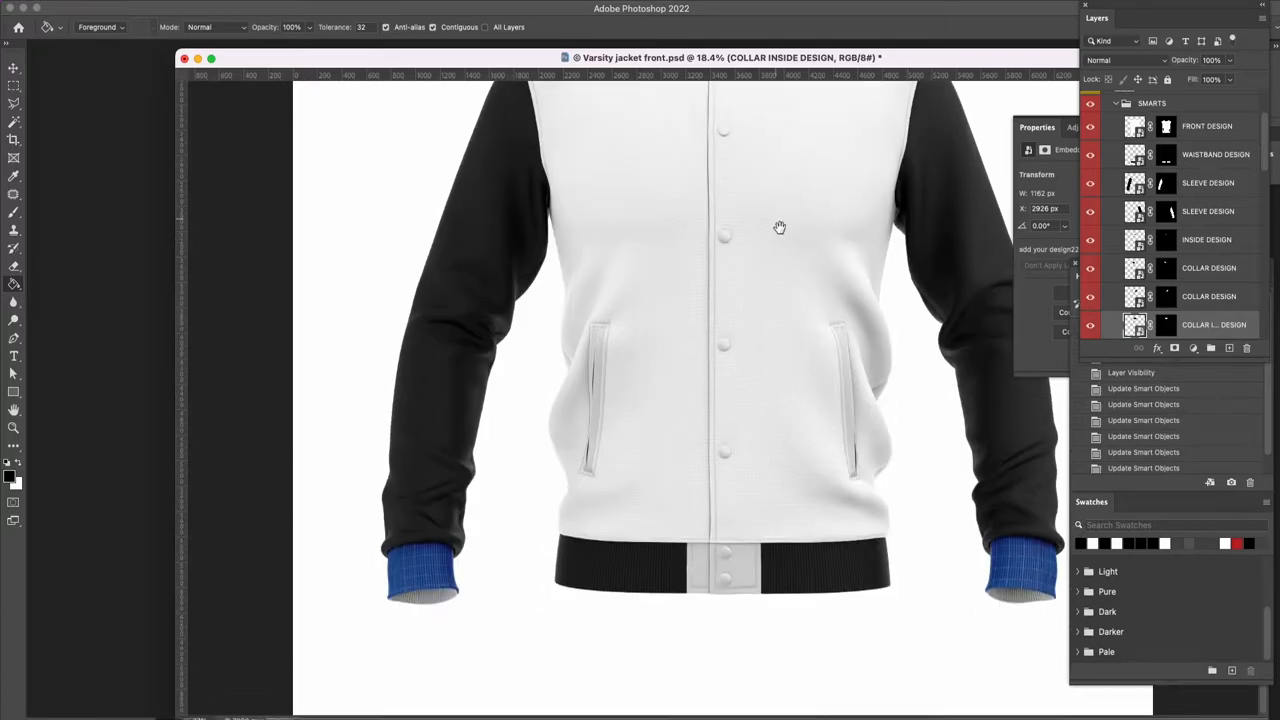
pyautogui.press('v')
pyautogui.click(1031, 569)
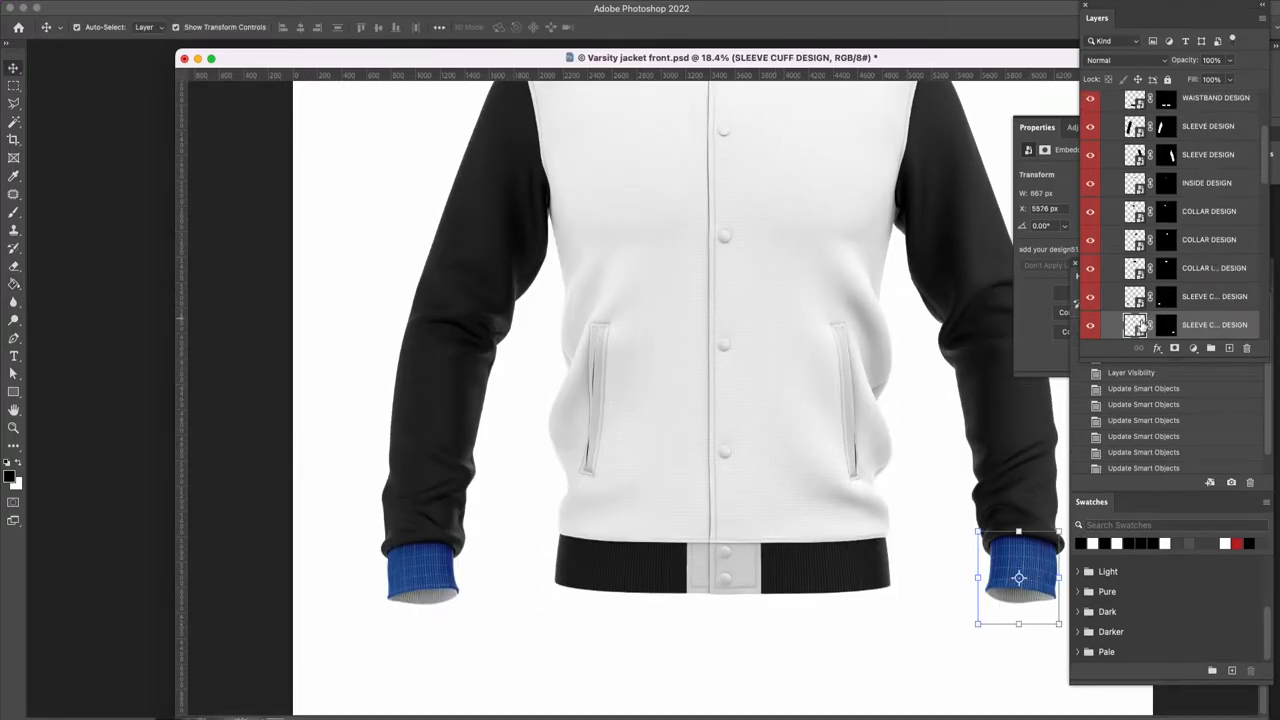
pyautogui.doubleClick(1135, 323)
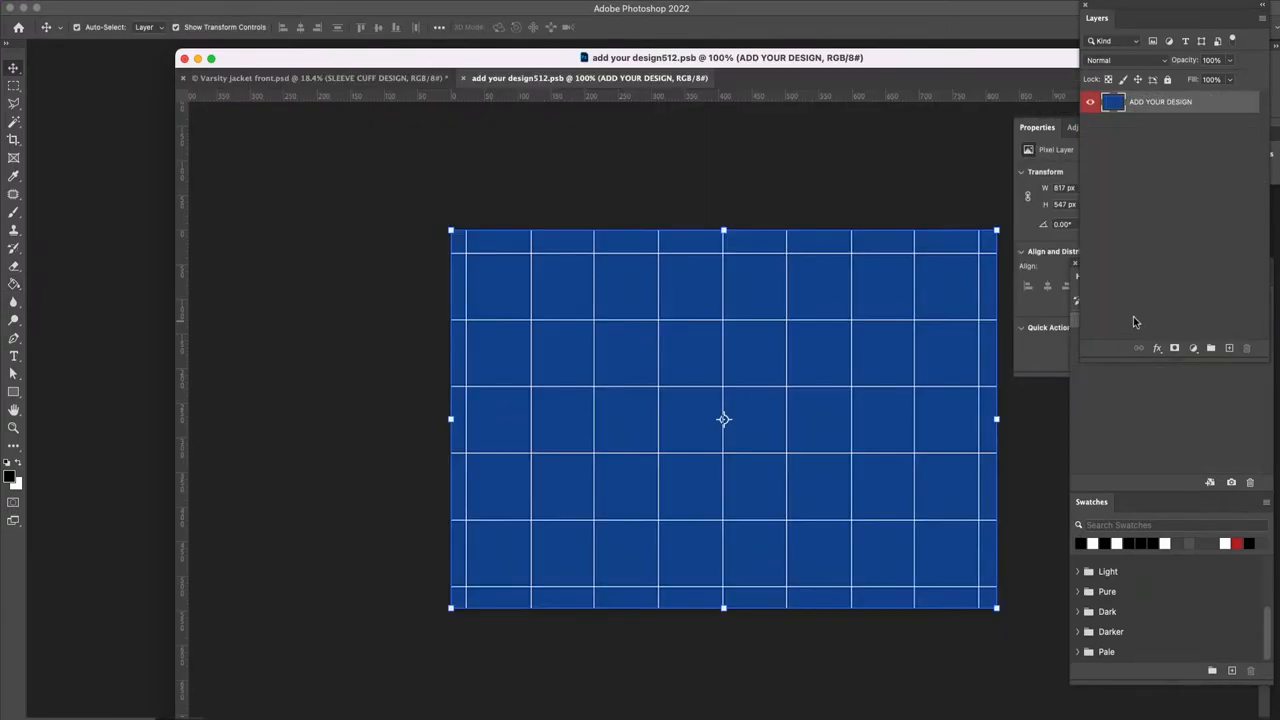
pyautogui.click(1229, 348)
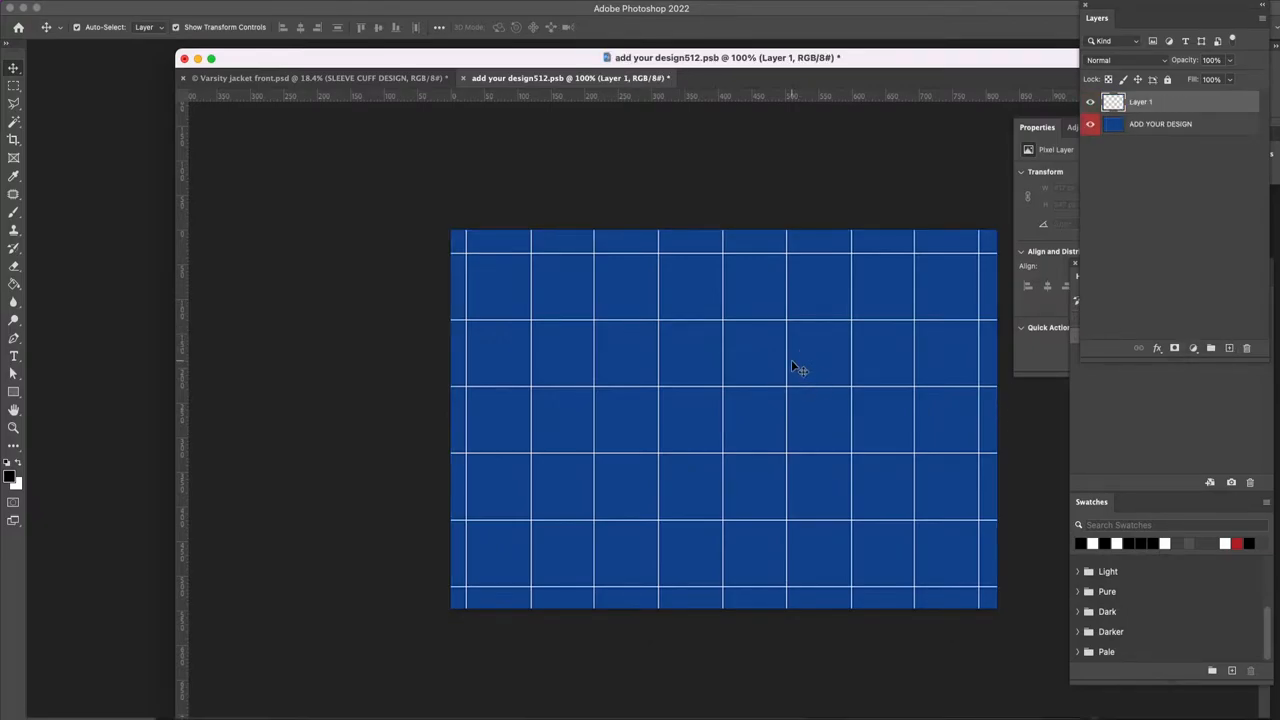
pyautogui.press('g')
pyautogui.click(792, 366)
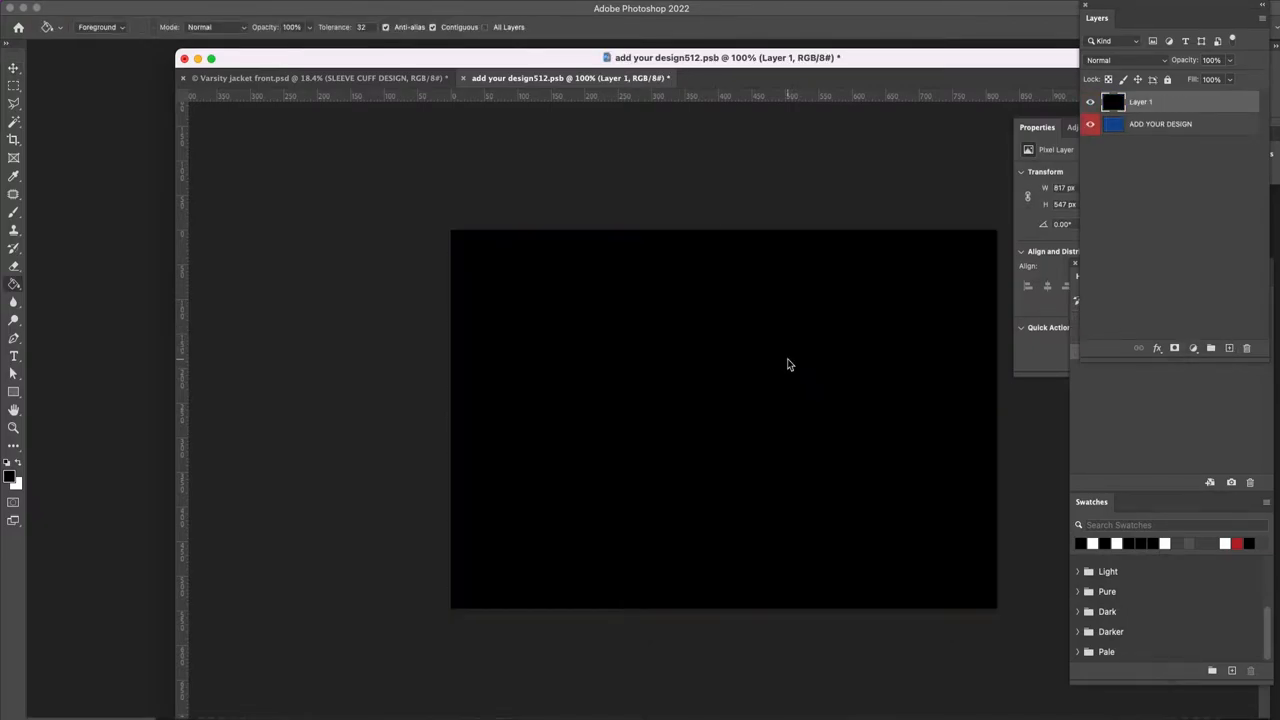
pyautogui.press('super+s')
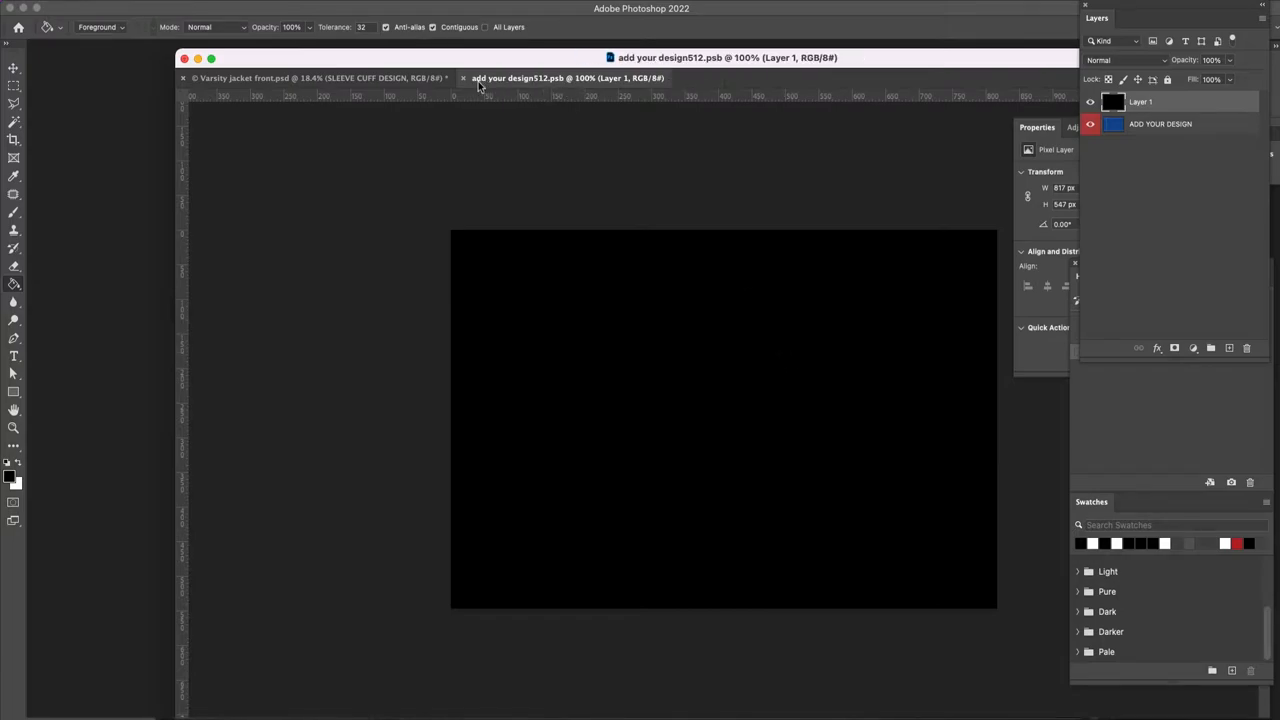
pyautogui.click(463, 78)
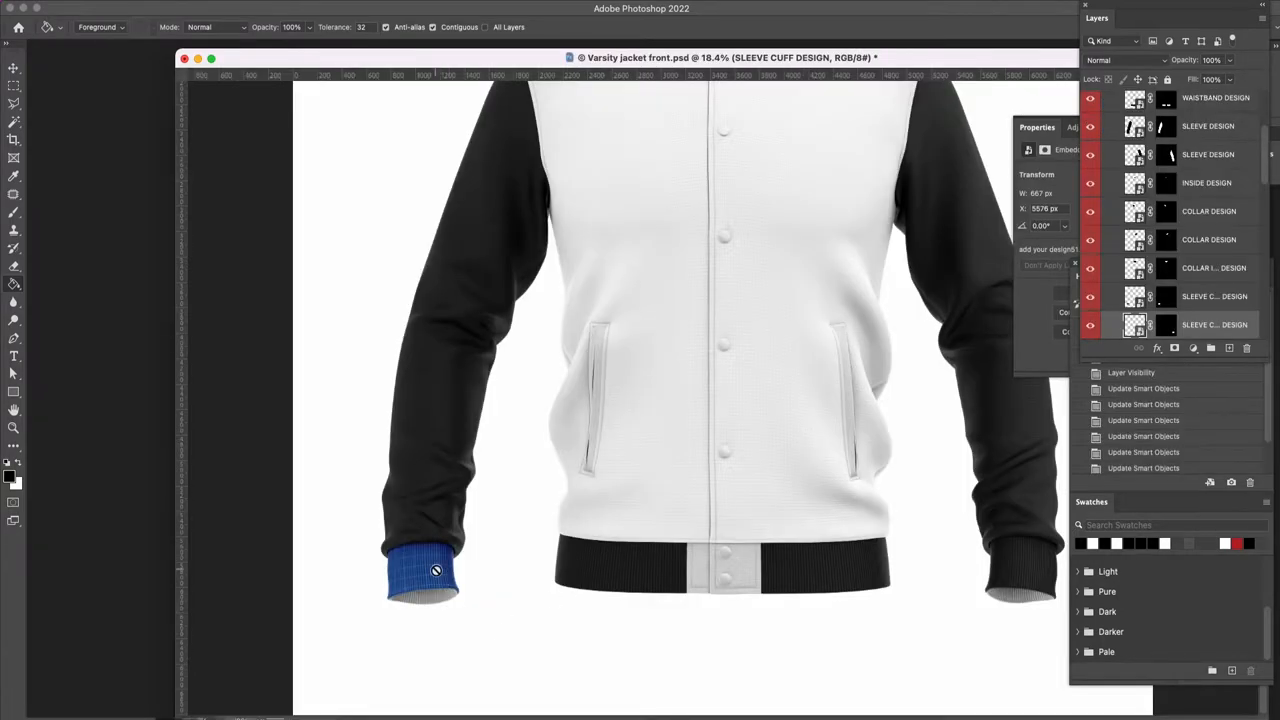
# Make the left-hand cuff in the image black with a filled new layer in its SLEEVE CUFF DESIGN smart object, and save and close it.
pyautogui.press('v')
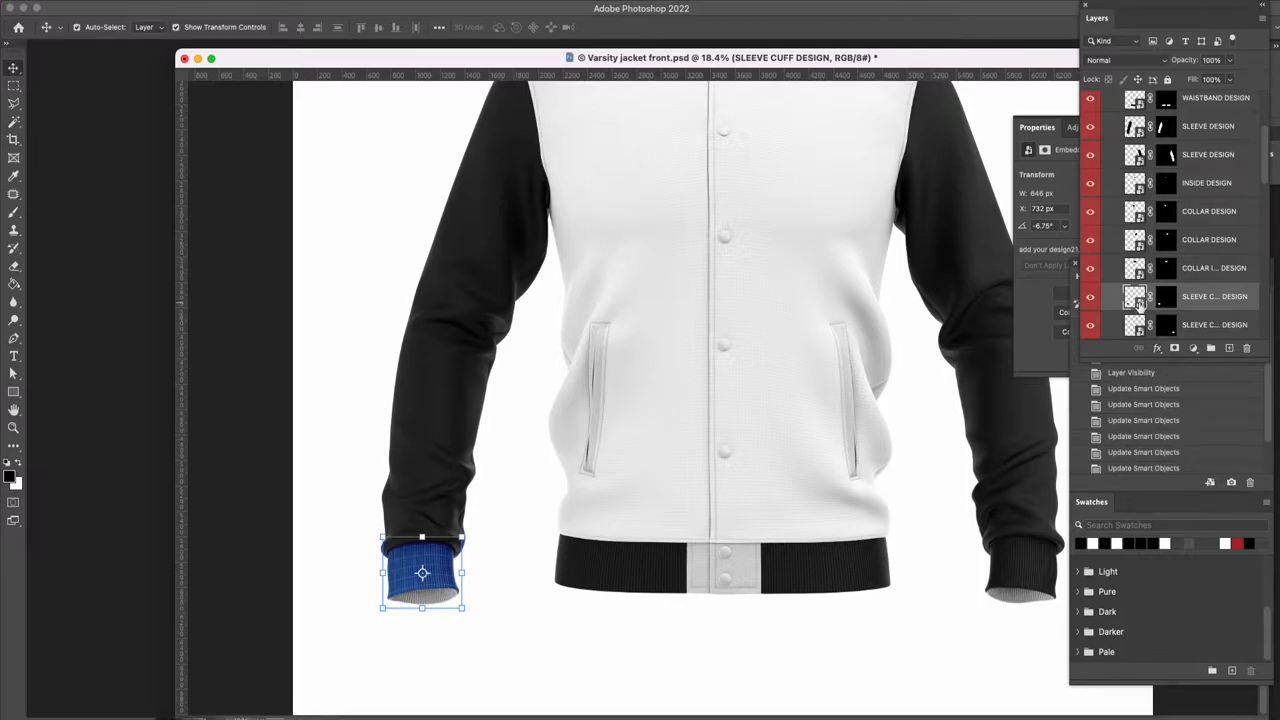
pyautogui.doubleClick(1134, 296)
pyautogui.click(1229, 347)
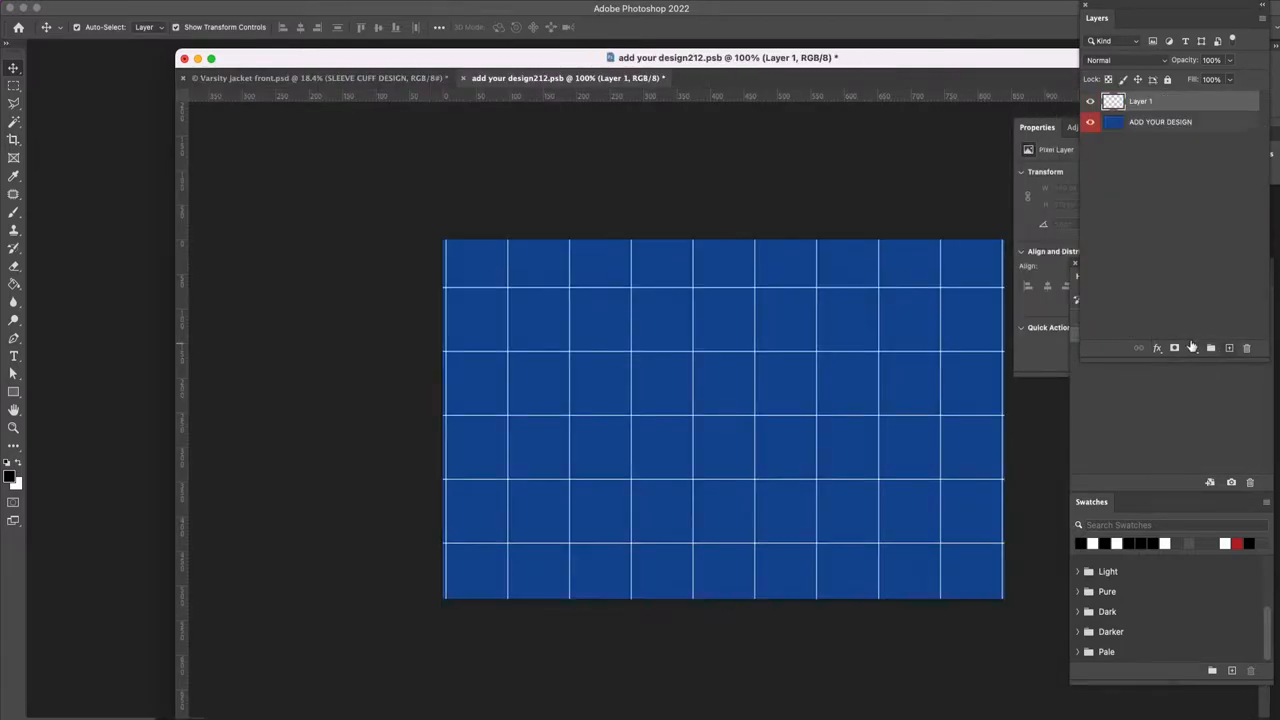
pyautogui.press('g')
pyautogui.click(770, 348)
pyautogui.press('super+s')
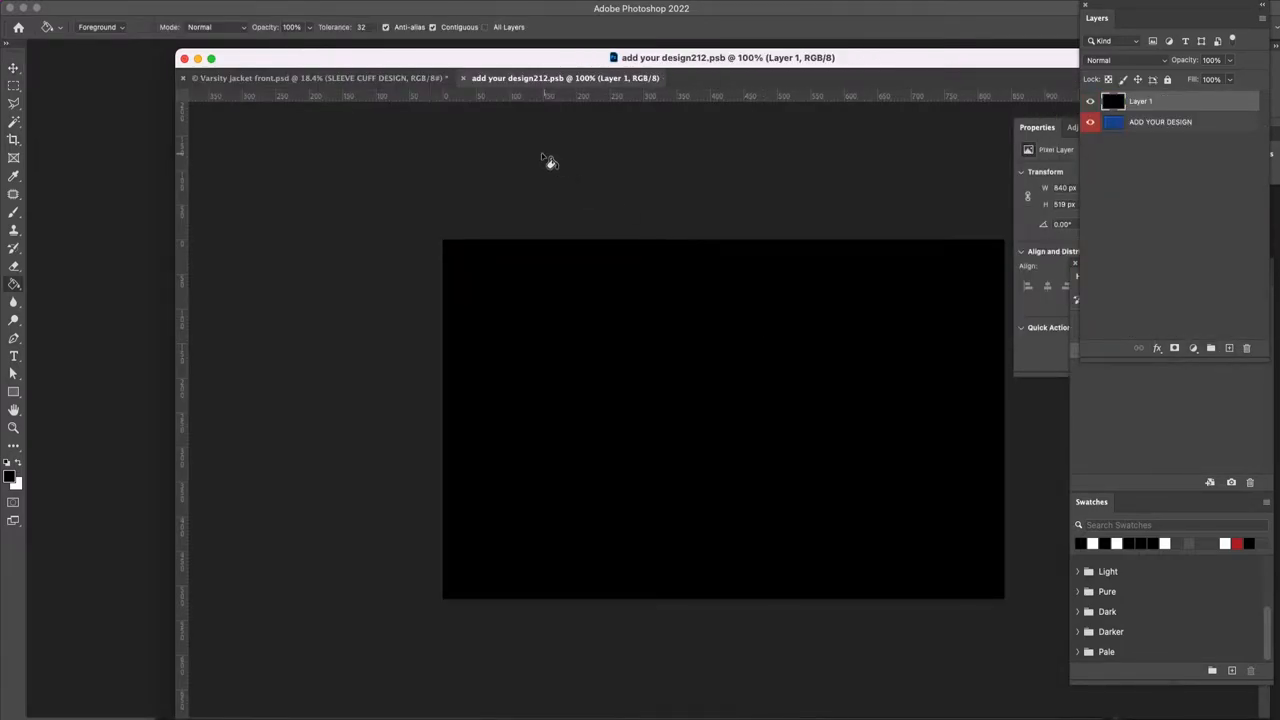
pyautogui.click(463, 79)
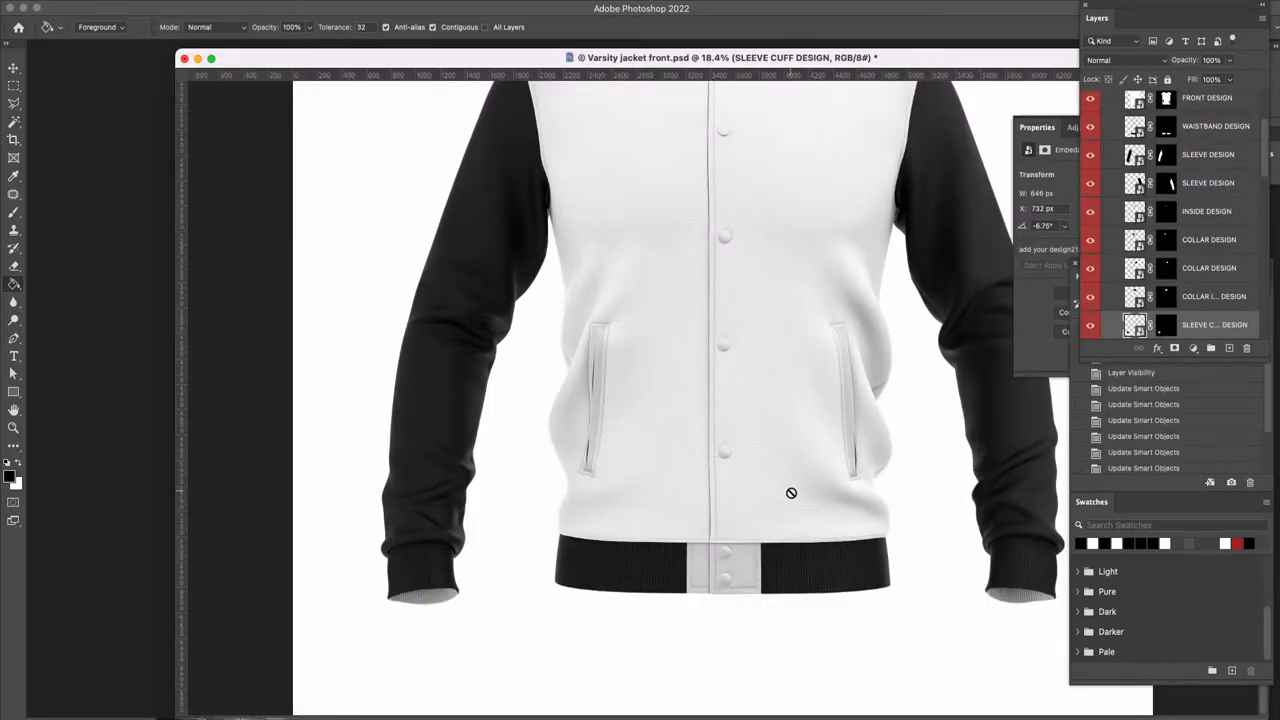
# Fill a new layer in the INSIDE DESIGN smart object with white, then save and close it to update the jacket's inside.
pyautogui.scroll(2, 708, 326)
pyautogui.scroll(3, 708, 326)
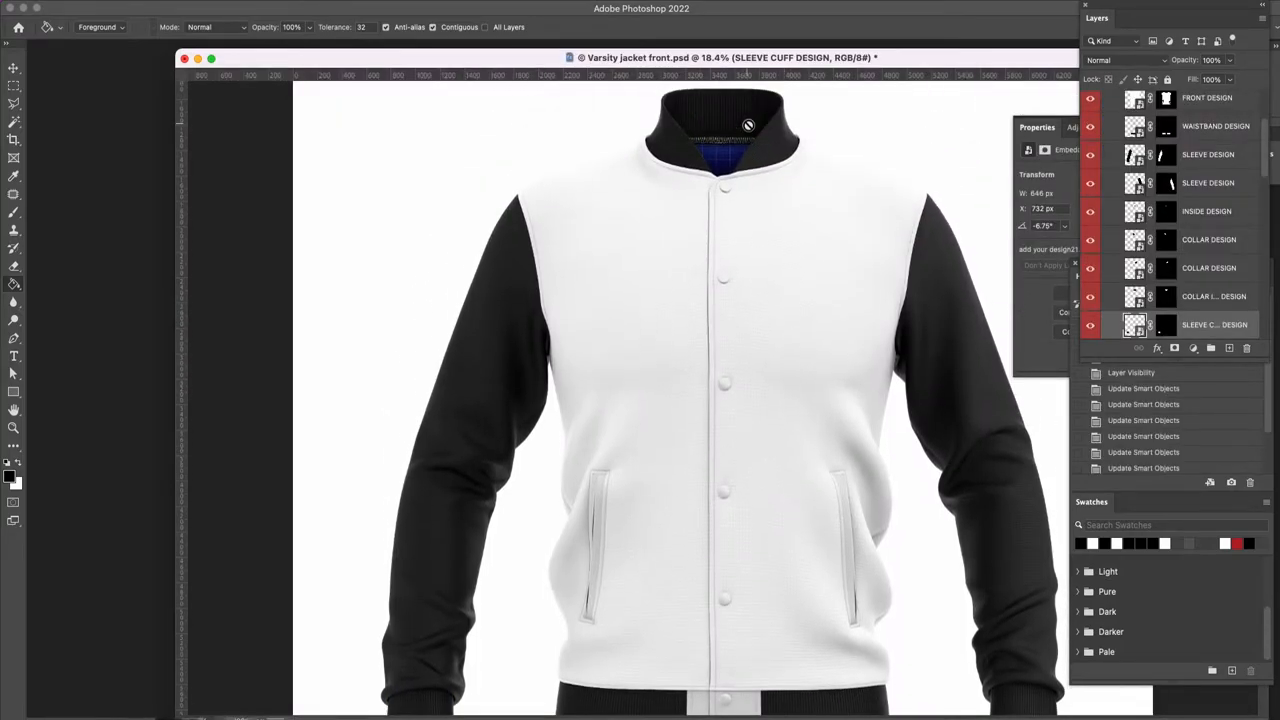
pyautogui.press('v')
pyautogui.click(1207, 211)
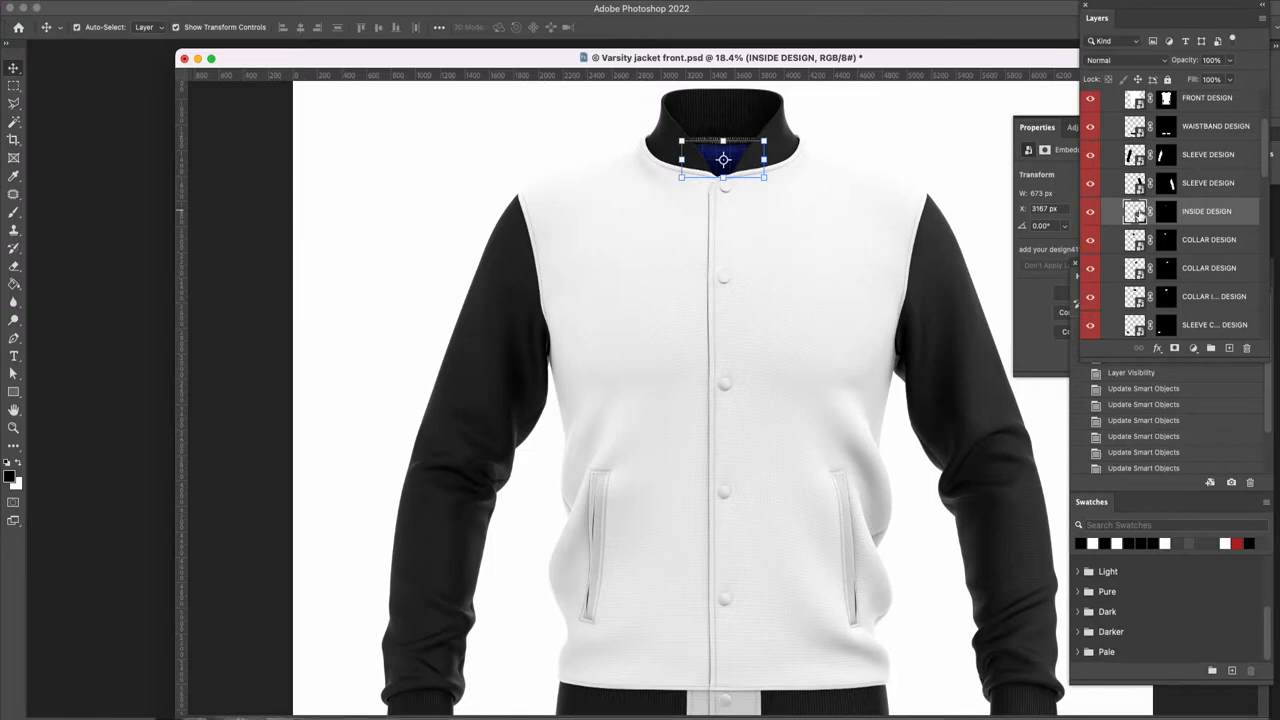
pyautogui.doubleClick(1138, 212)
pyautogui.click(1230, 349)
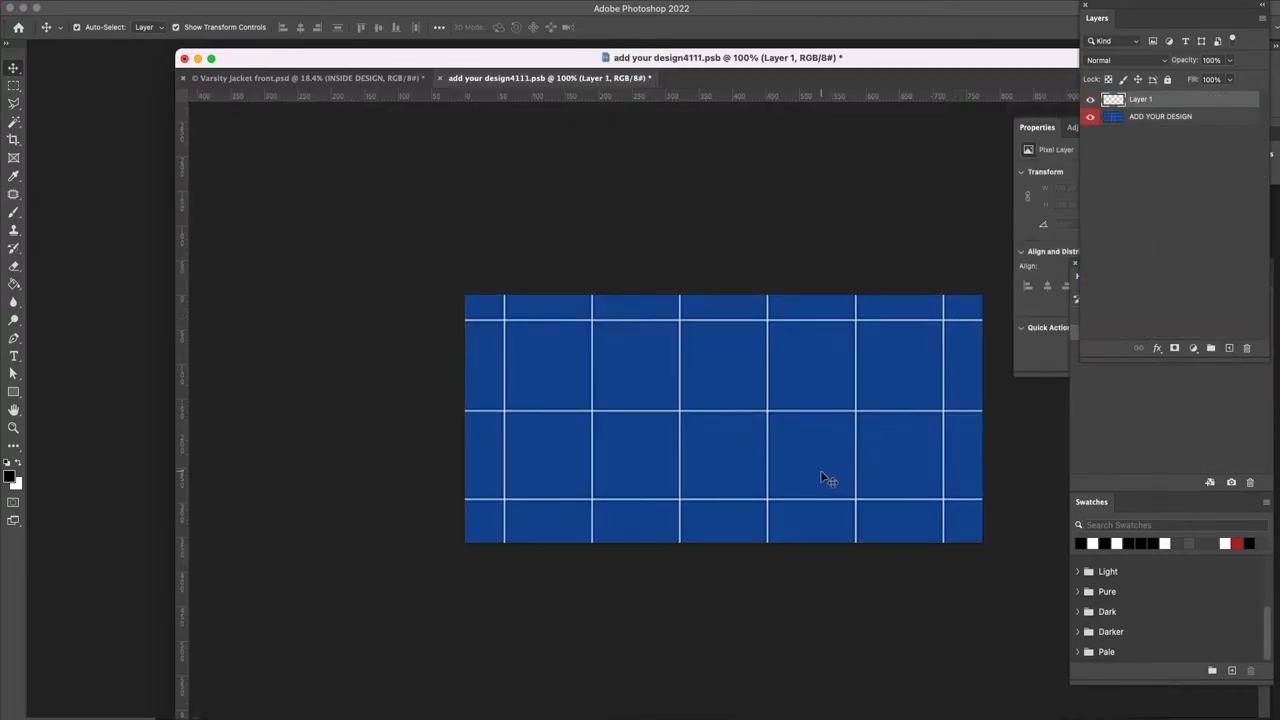
pyautogui.press('x')
pyautogui.press('g')
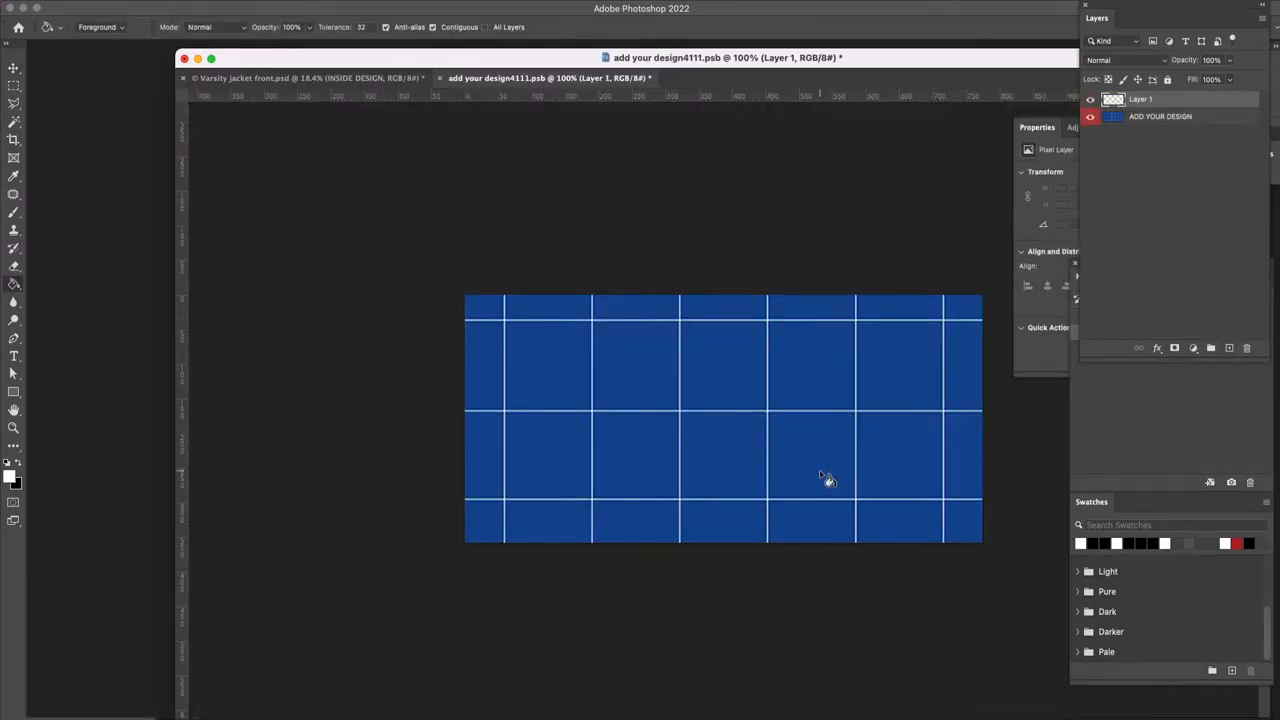
pyautogui.click(820, 476)
pyautogui.press('super+s')
pyautogui.click(438, 78)
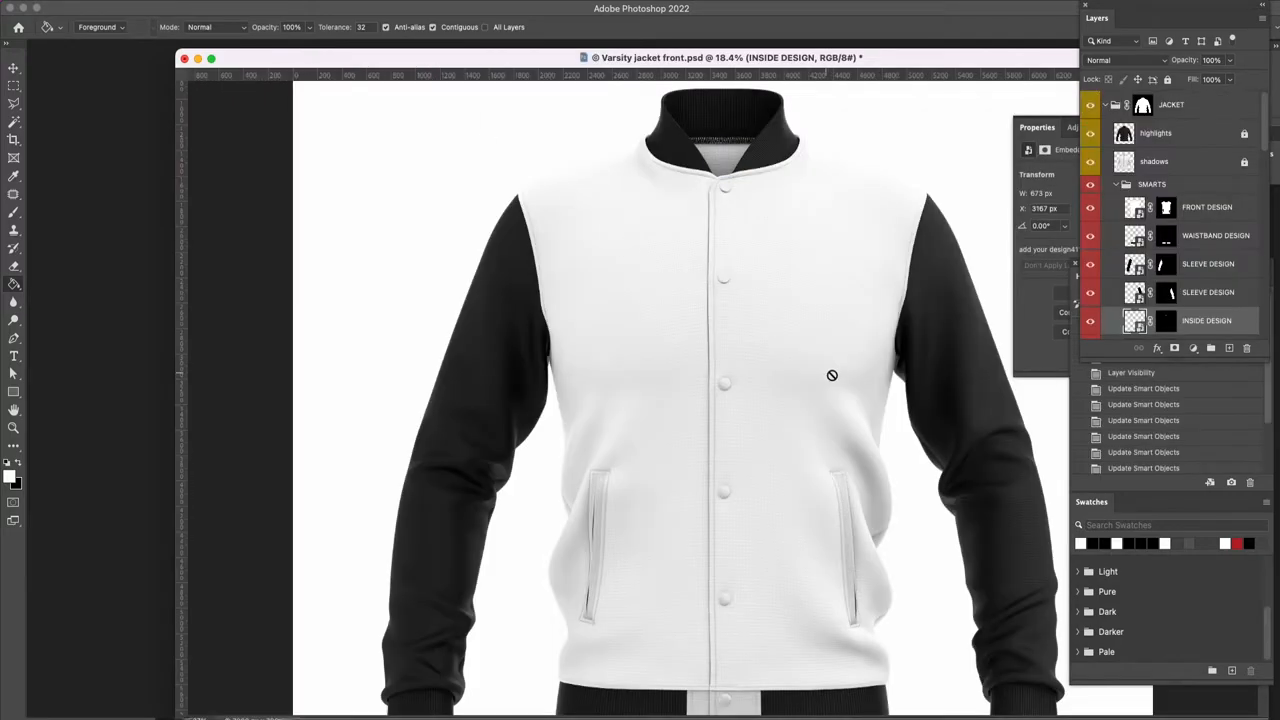
# Show the PARTS layer group and hide its three STITCHES layers.
pyautogui.moveTo(811, 472); pyautogui.dragTo(804, 349)
pyautogui.press('v')
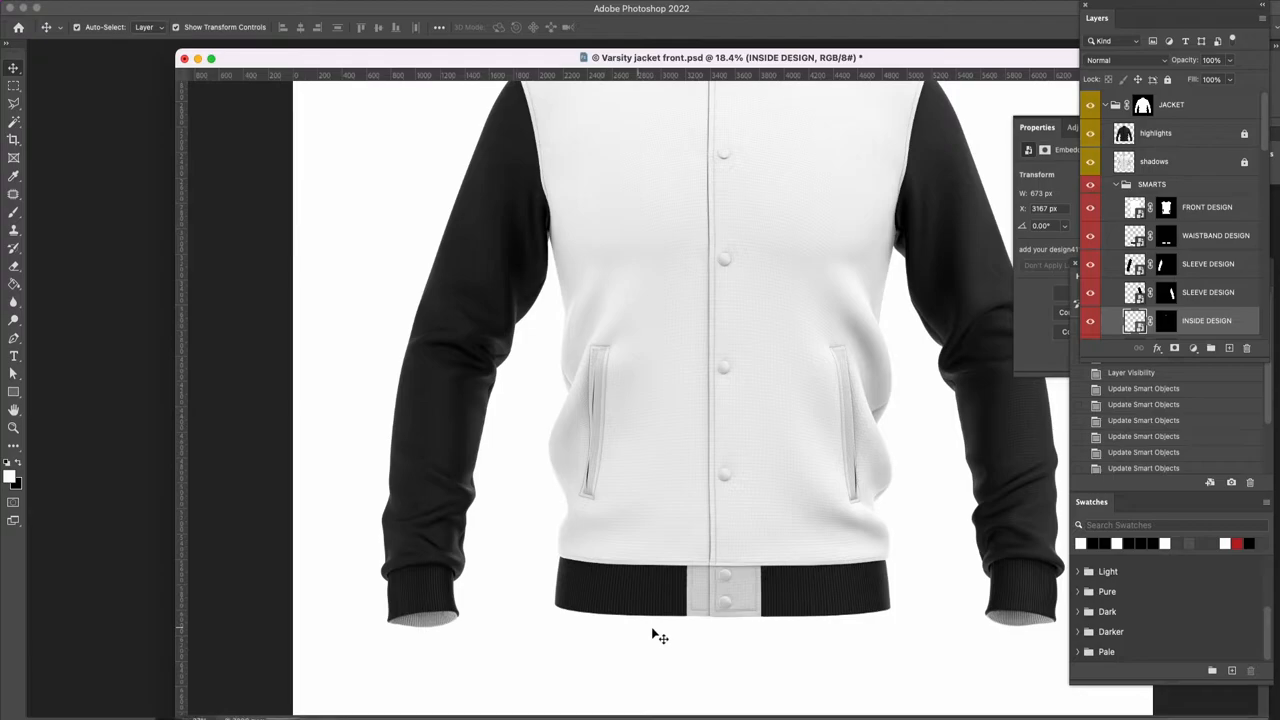
pyautogui.click(728, 381)
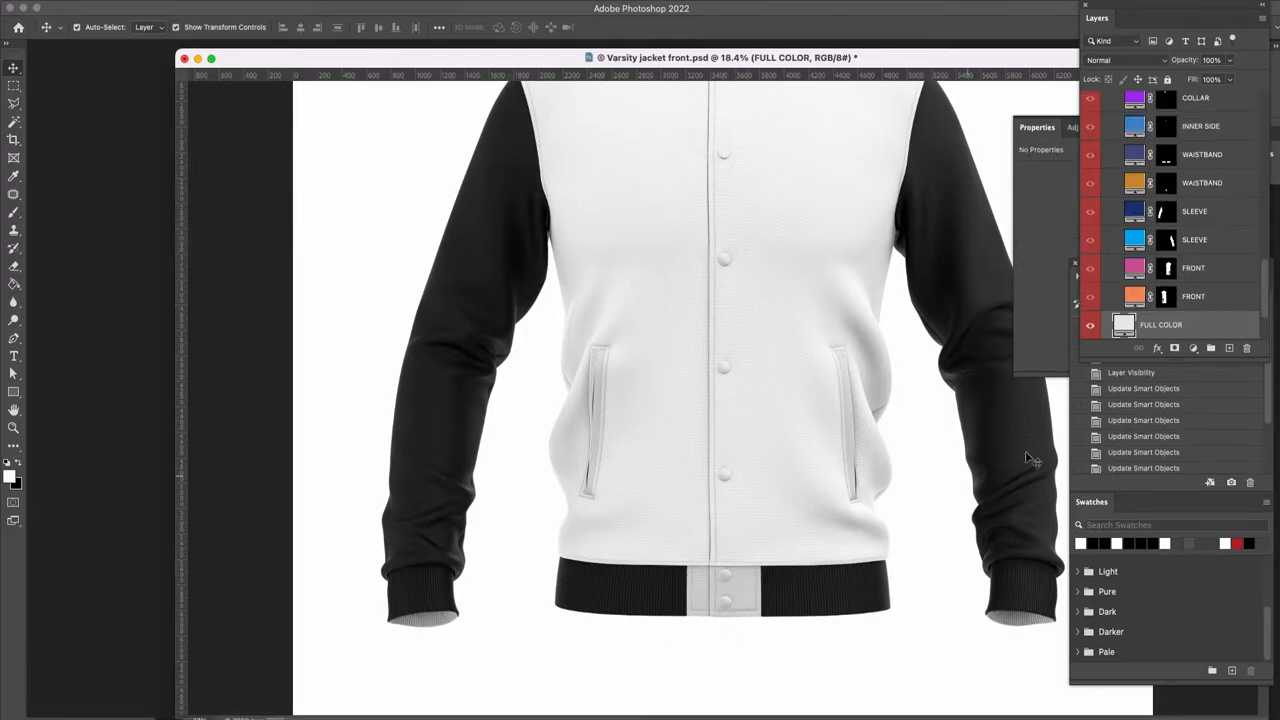
pyautogui.scroll(5, 1188, 310)
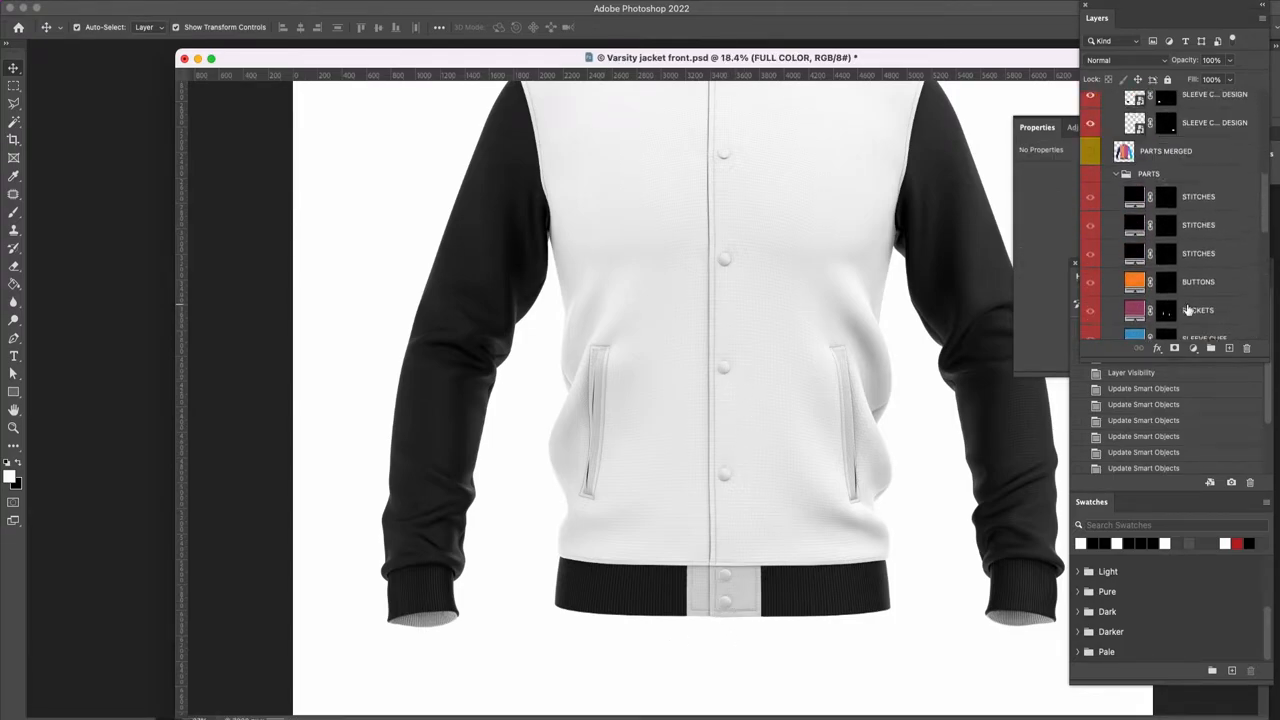
pyautogui.scroll(-2, 1188, 225)
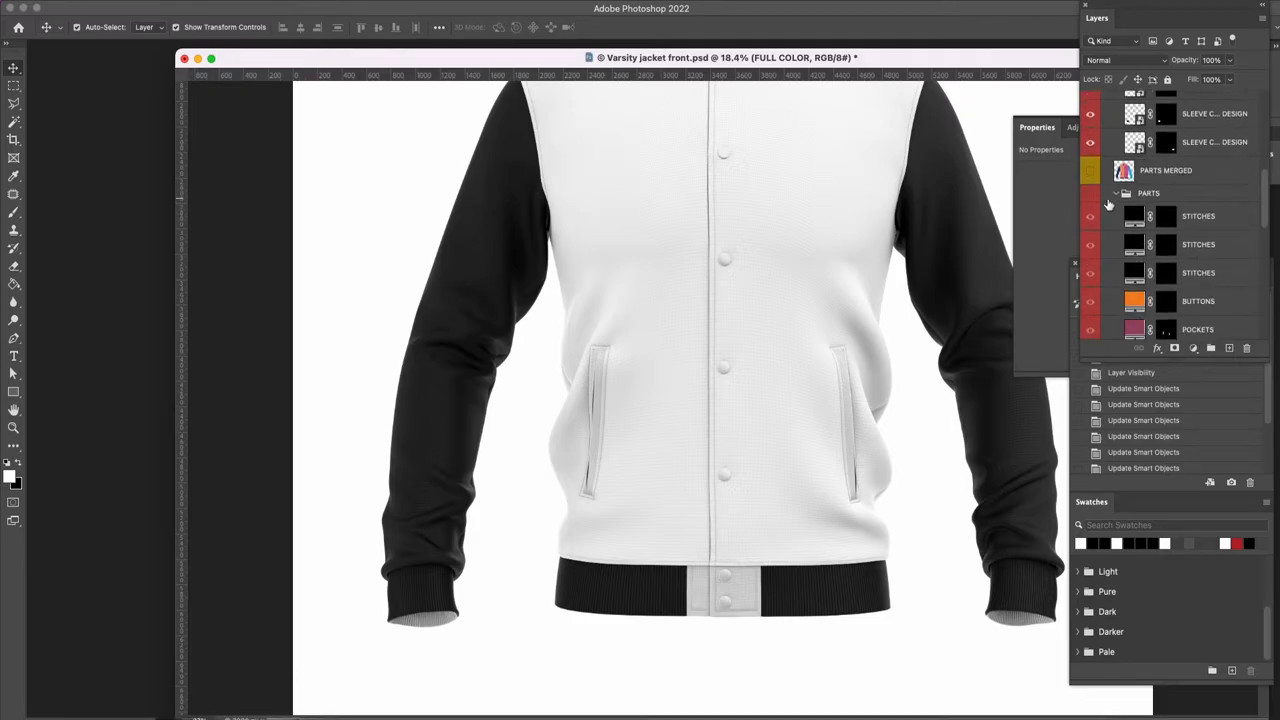
pyautogui.click(1091, 194)
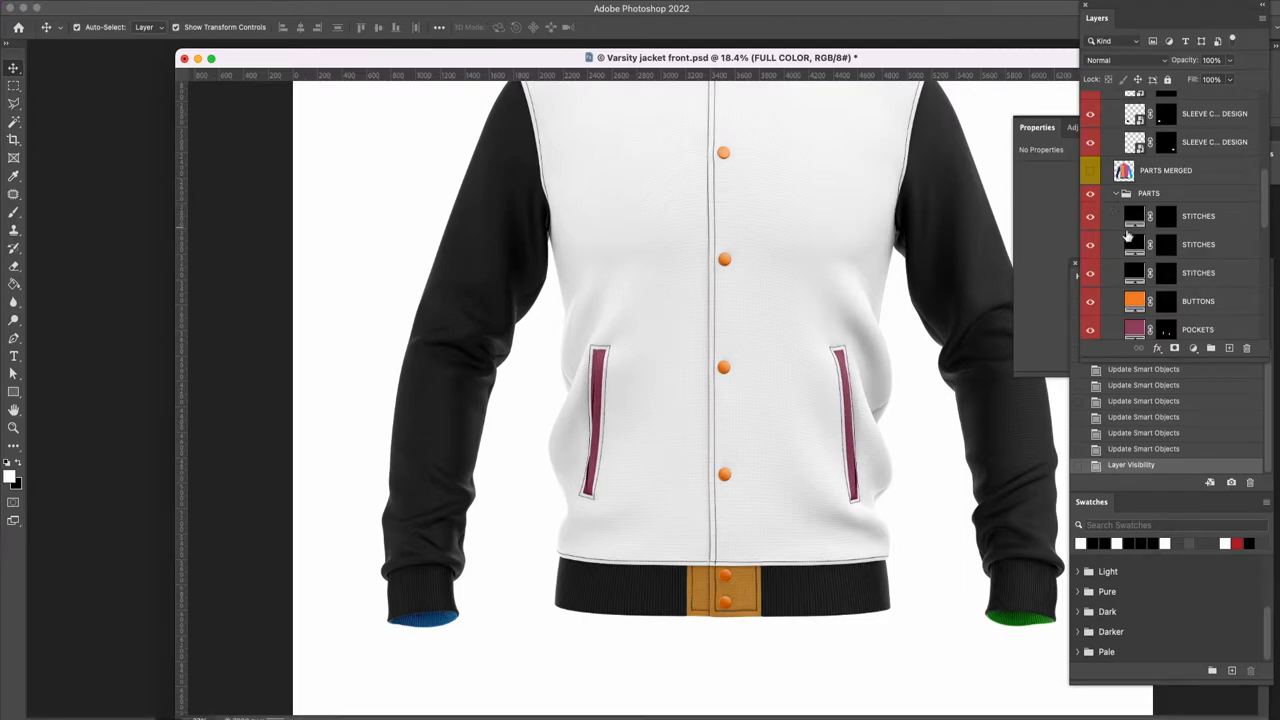
pyautogui.moveTo(1091, 218); pyautogui.dragTo(1090, 276)
# Set the fill colour of the BUTTONS layer to black (000000).
pyautogui.scroll(-1, 1172, 295)
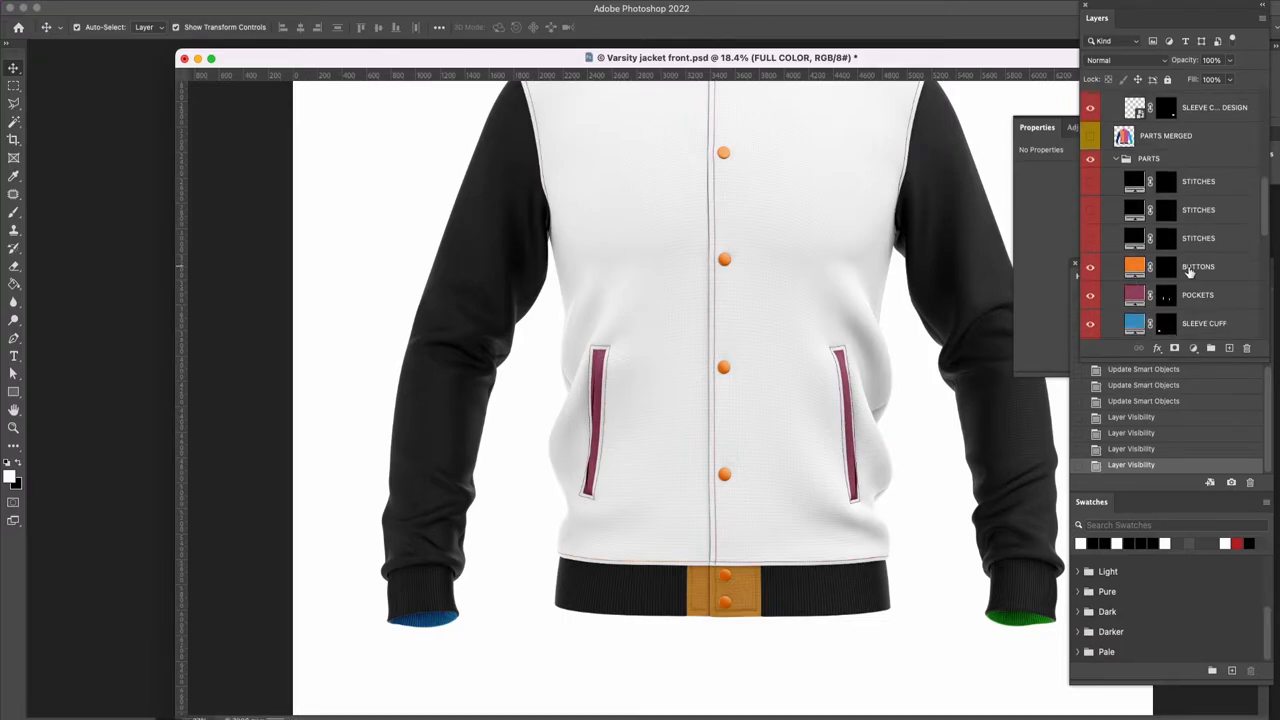
pyautogui.doubleClick(1137, 268)
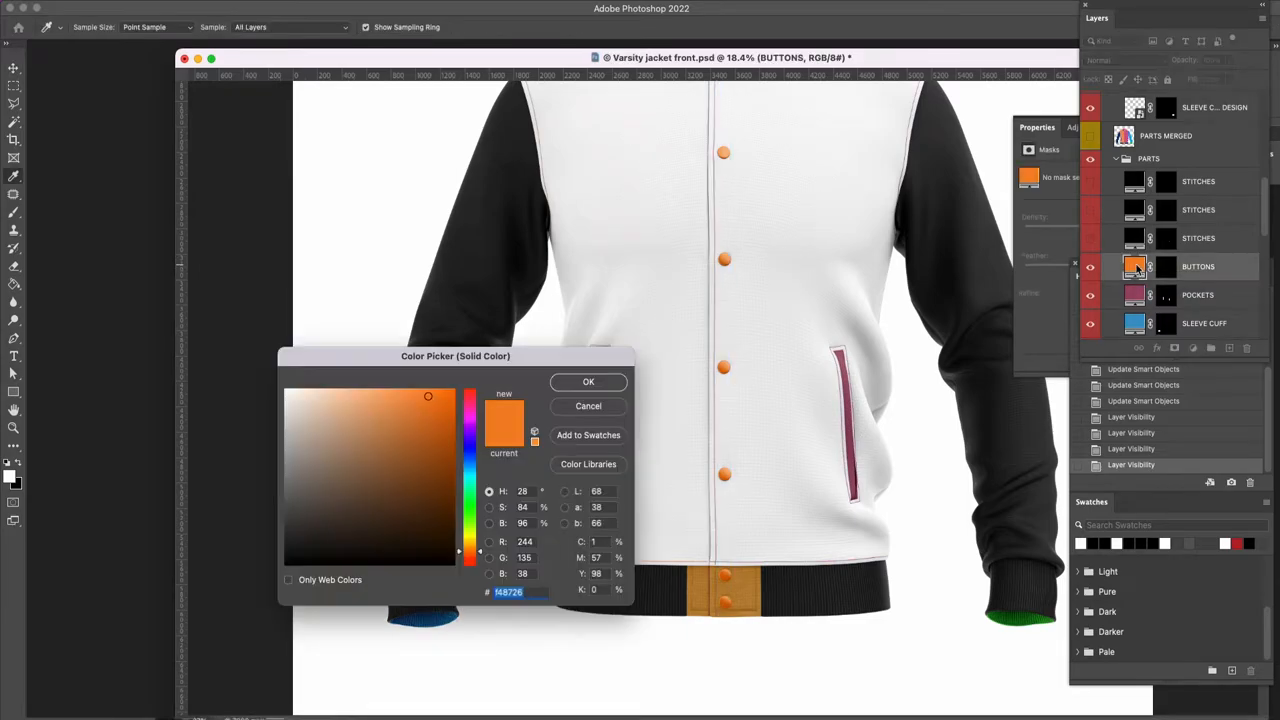
pyautogui.moveTo(430, 420); pyautogui.dragTo(244, 585)
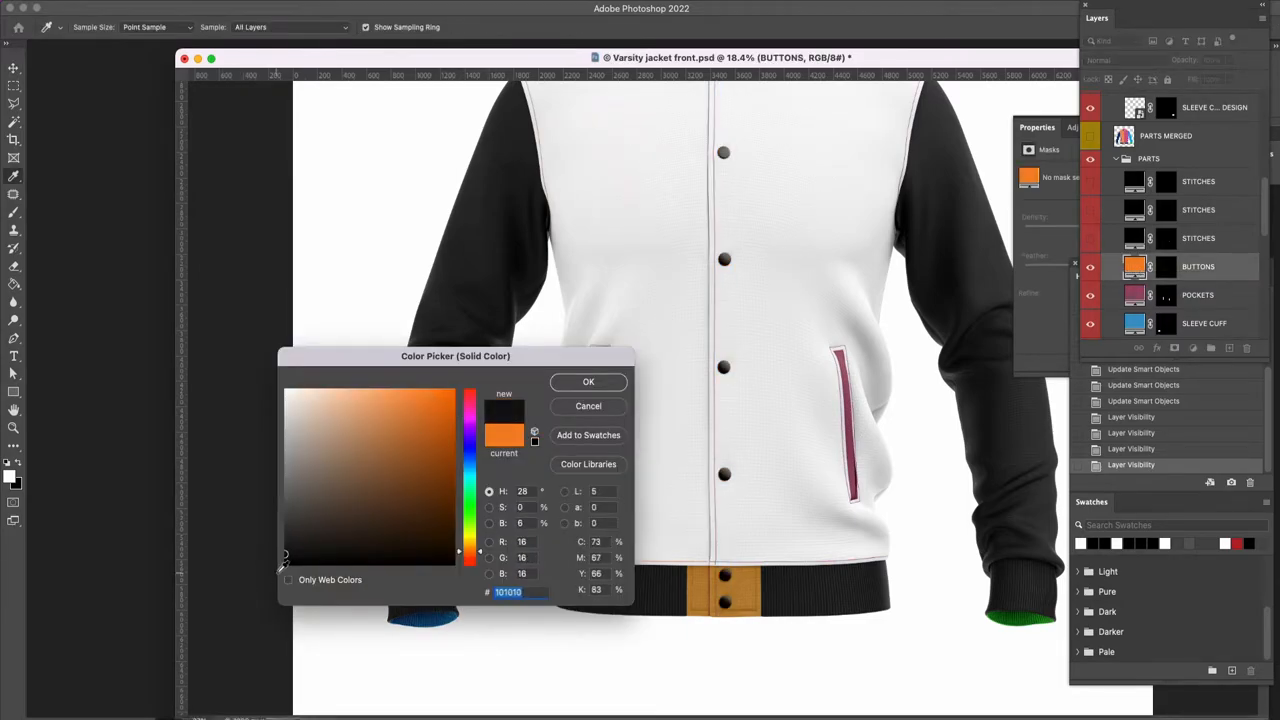
pyautogui.moveTo(292, 556); pyautogui.dragTo(246, 581)
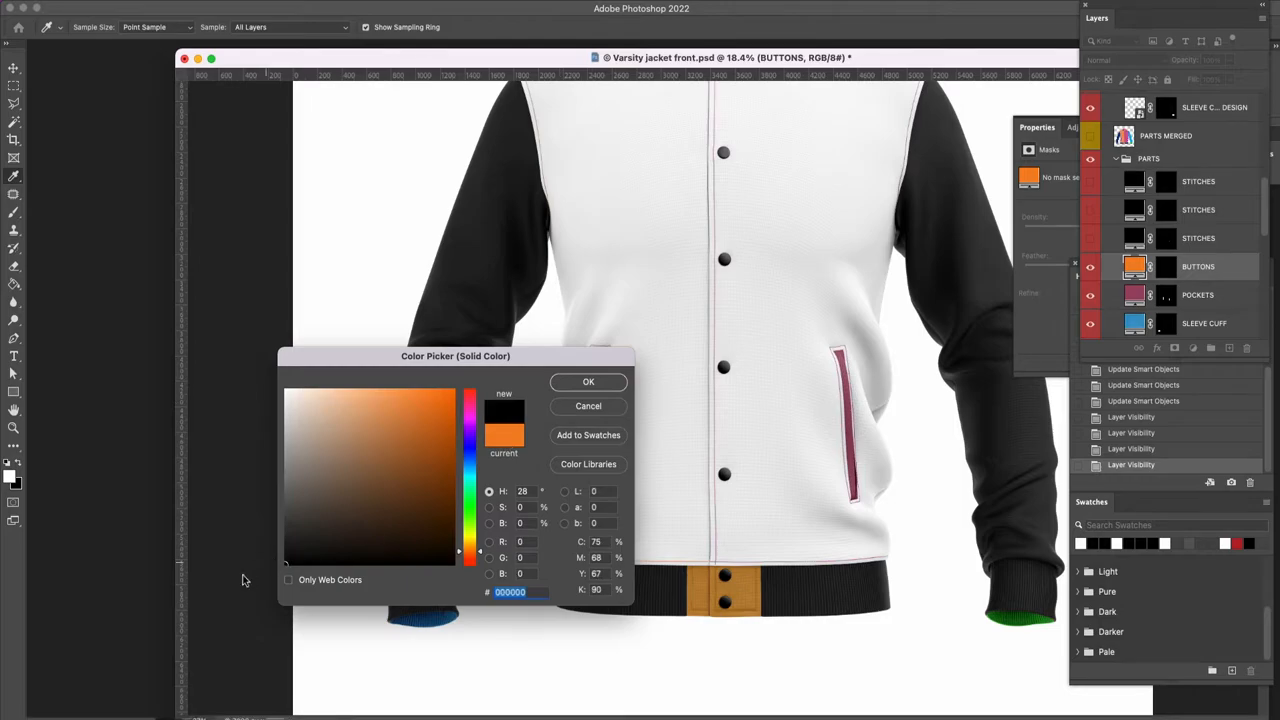
pyautogui.click(588, 382)
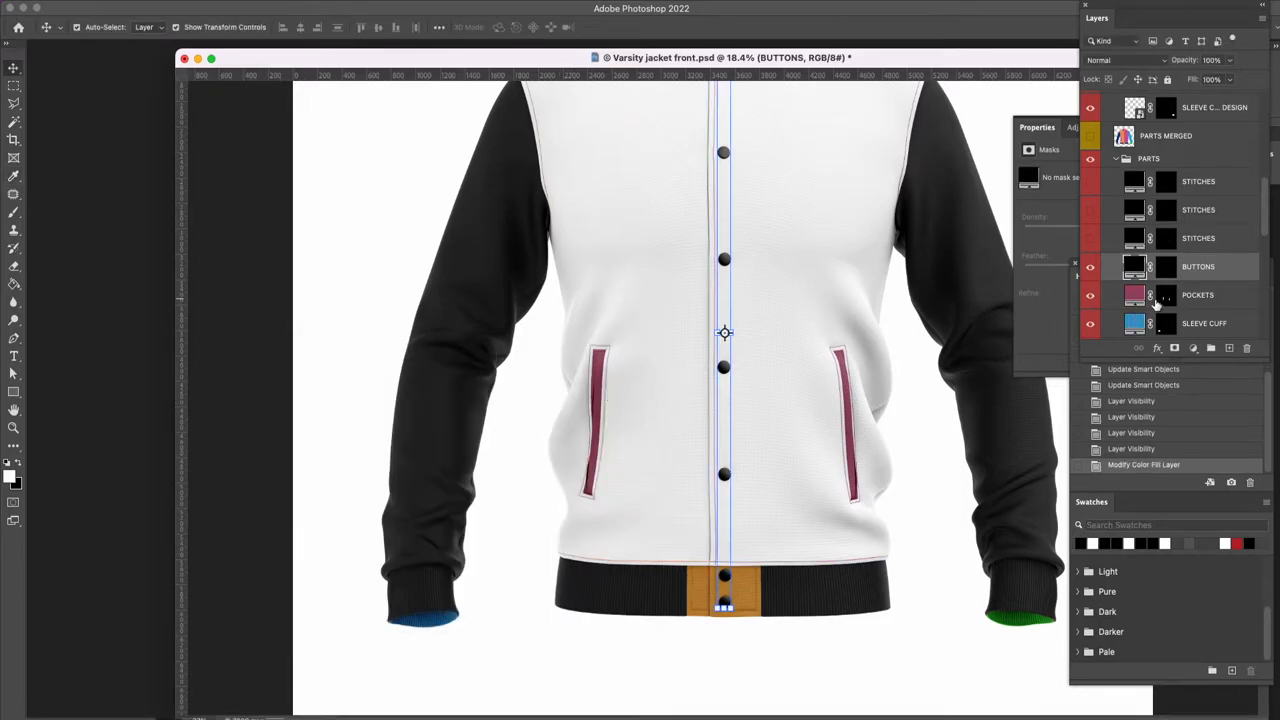
# Hide the POCKETS, both SLEEVE CUFF and COLLAR INSIDE colour layers in the PARTS group.
pyautogui.scroll(-1, 1155, 305)
pyautogui.click(1090, 279)
pyautogui.click(1090, 306)
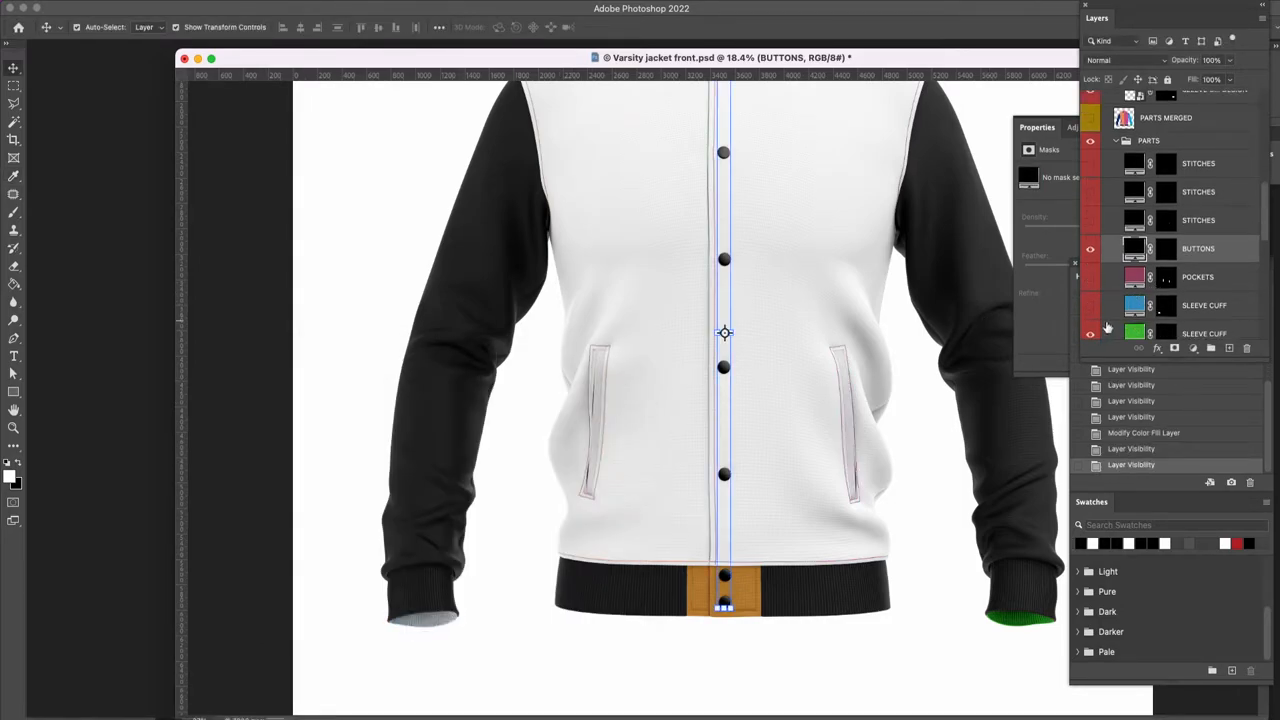
pyautogui.scroll(-2, 1106, 322)
pyautogui.scroll(-1, 1107, 323)
pyautogui.click(1090, 278)
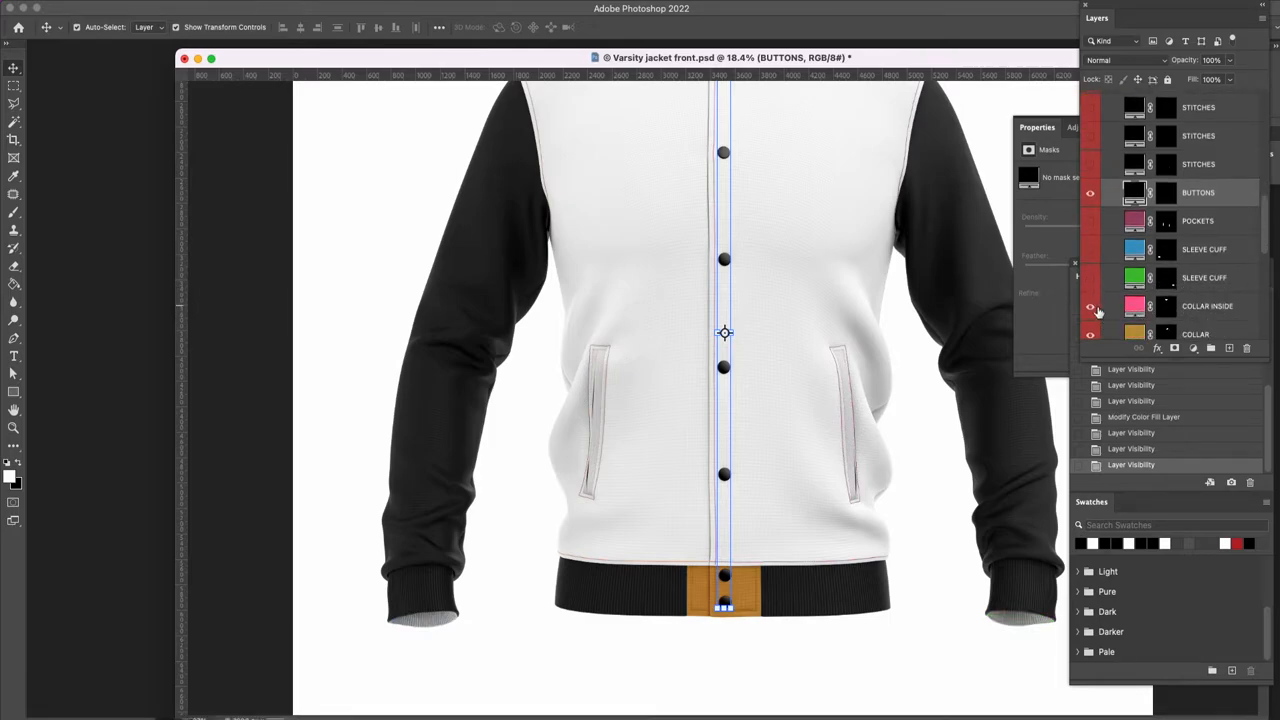
pyautogui.click(1090, 306)
# Hide both COLLAR layers, the INNER SIDE layer and the dark blue WAISTBAND layer in the PARTS group.
pyautogui.scroll(-1, 1097, 305)
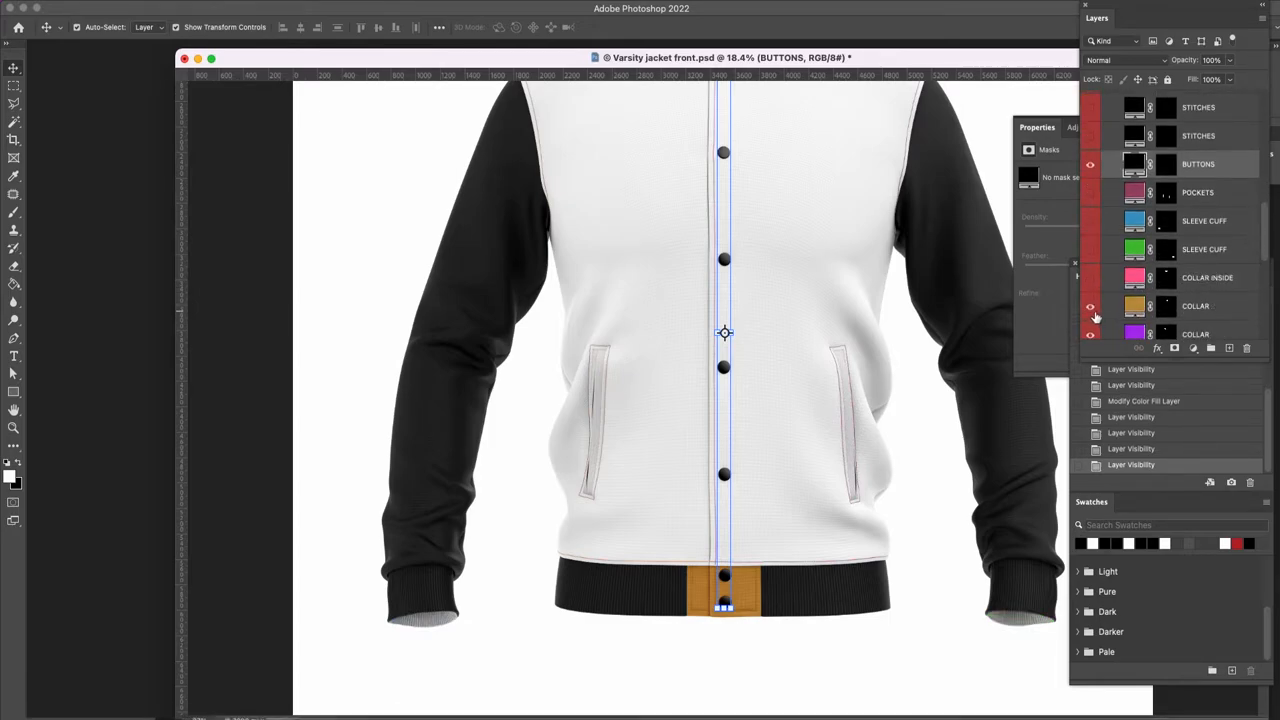
pyautogui.click(1091, 307)
pyautogui.scroll(-3, 1098, 316)
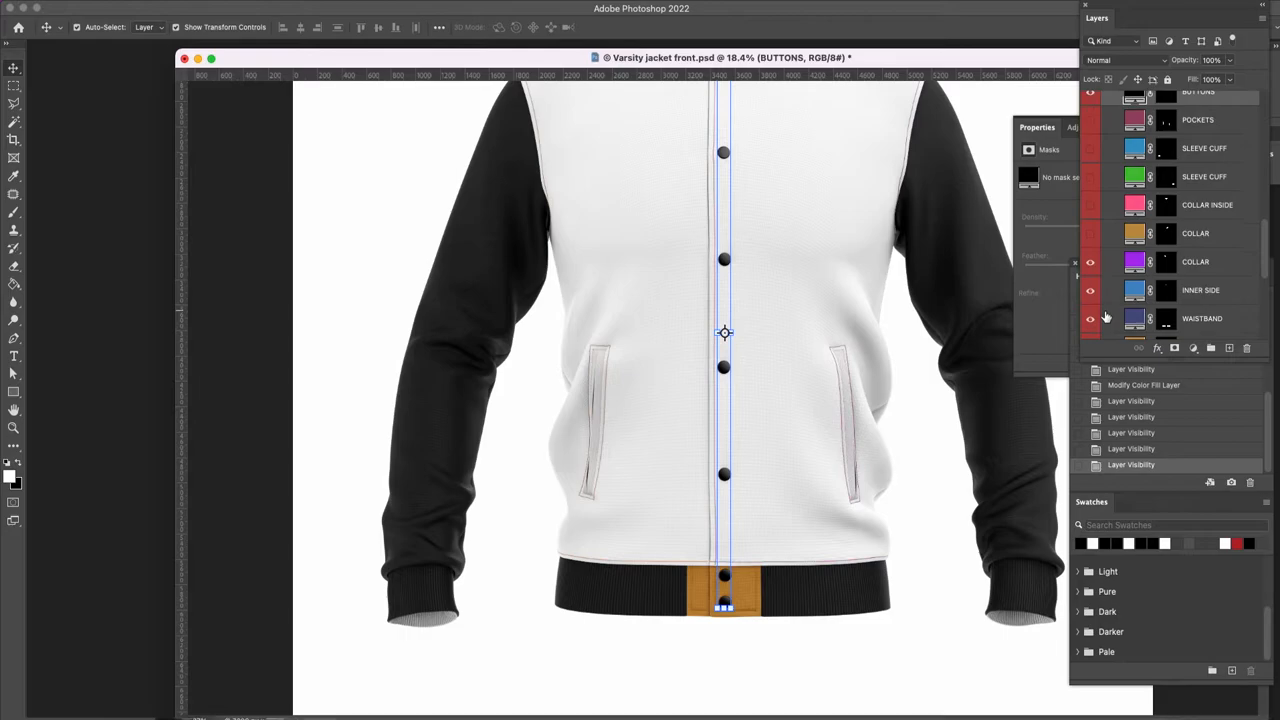
pyautogui.click(1091, 262)
pyautogui.click(1091, 290)
pyautogui.click(1091, 318)
# Load the mask of the orange WAISTBAND layer as a selection and set its fill colour to white (ffffff).
pyautogui.scroll(-3, 1112, 308)
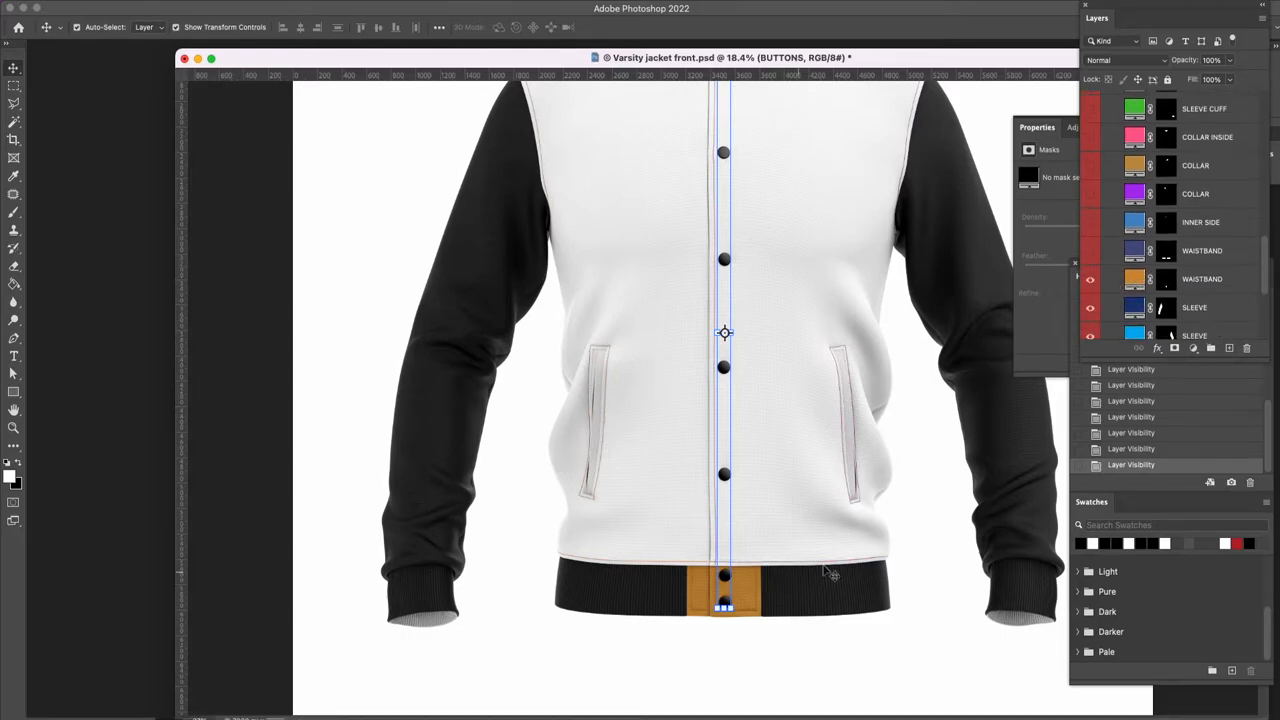
pyautogui.click(1157, 283)
pyautogui.click(1165, 283)
pyautogui.keyDown('super'); pyautogui.click(1166, 286); pyautogui.keyUp('super')
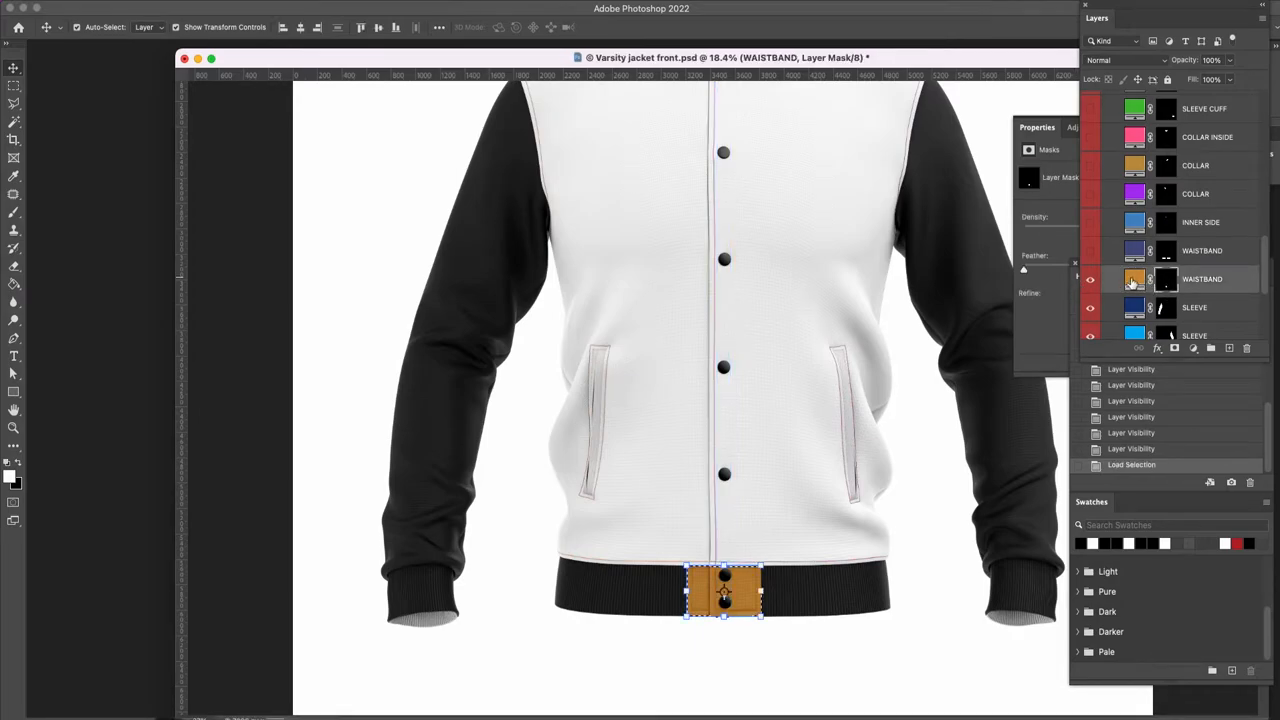
pyautogui.doubleClick(1134, 279)
pyautogui.moveTo(408, 421); pyautogui.dragTo(243, 366)
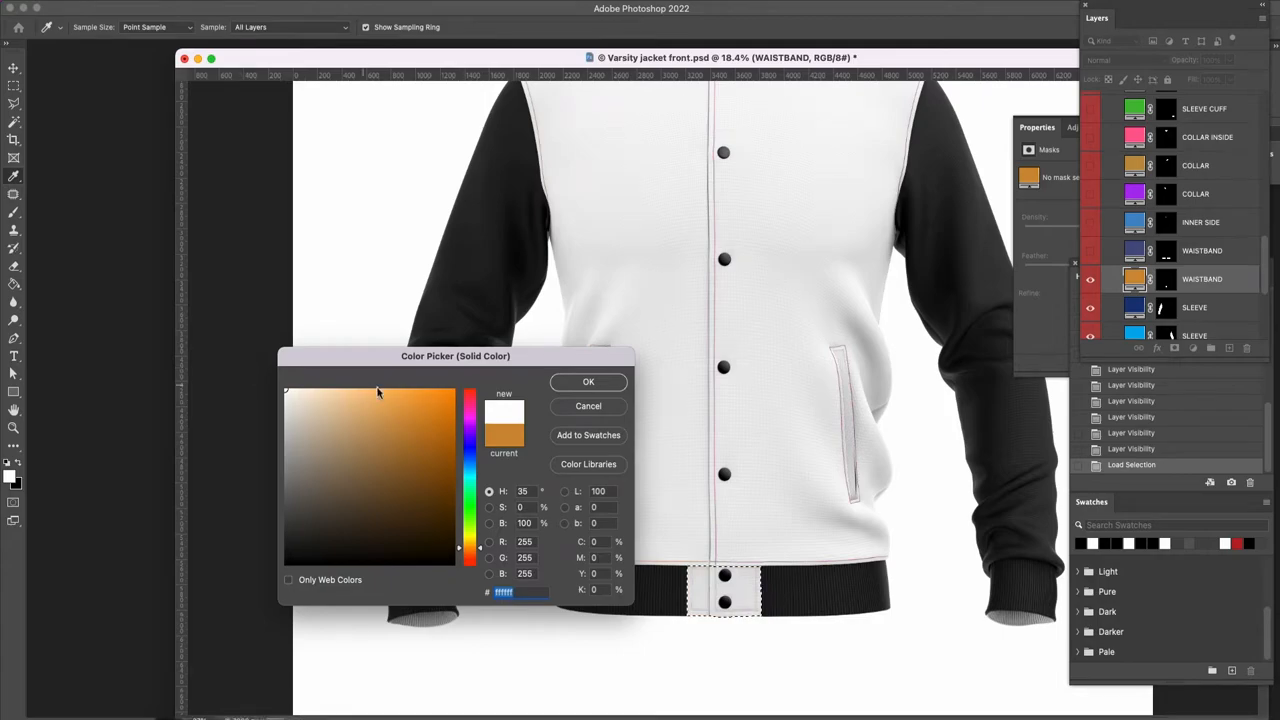
pyautogui.click(586, 383)
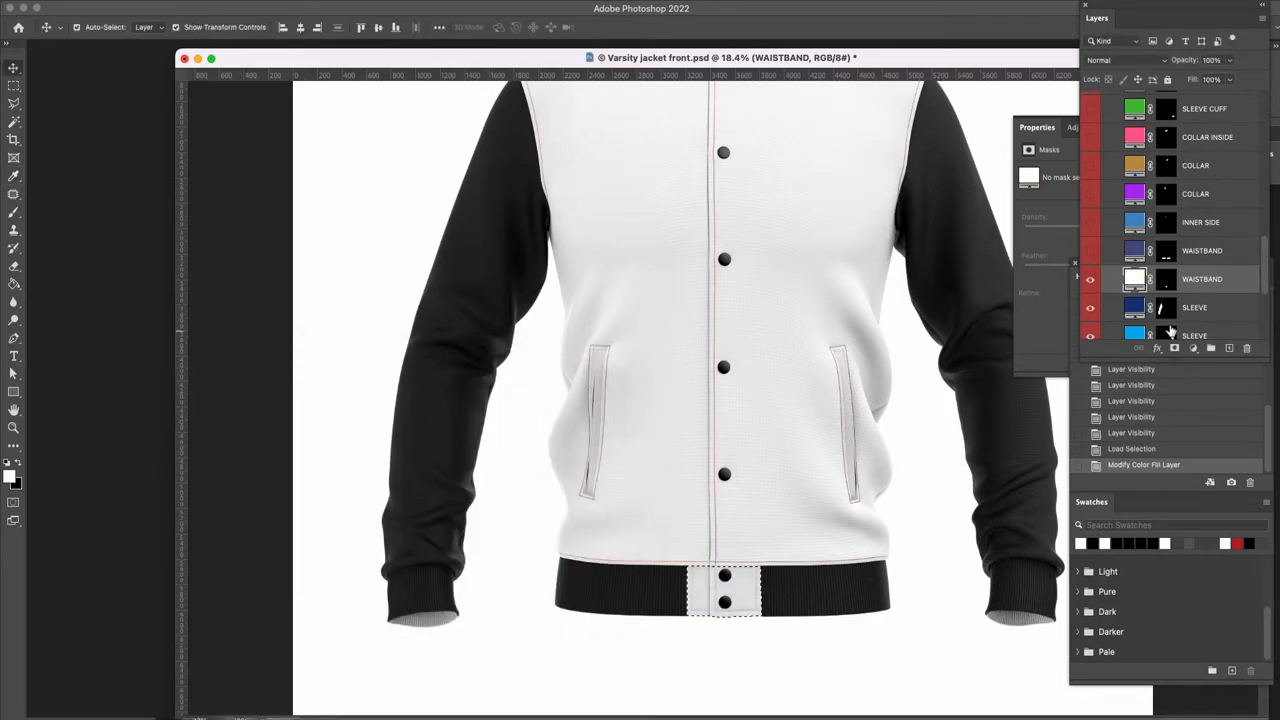
# Hide both SLEEVE and both FRONT colour layers in the PARTS group and clear the selection.
pyautogui.scroll(-3, 1160, 310)
pyautogui.click(1090, 211)
pyautogui.click(1090, 239)
pyautogui.click(1090, 268)
pyautogui.click(1090, 296)
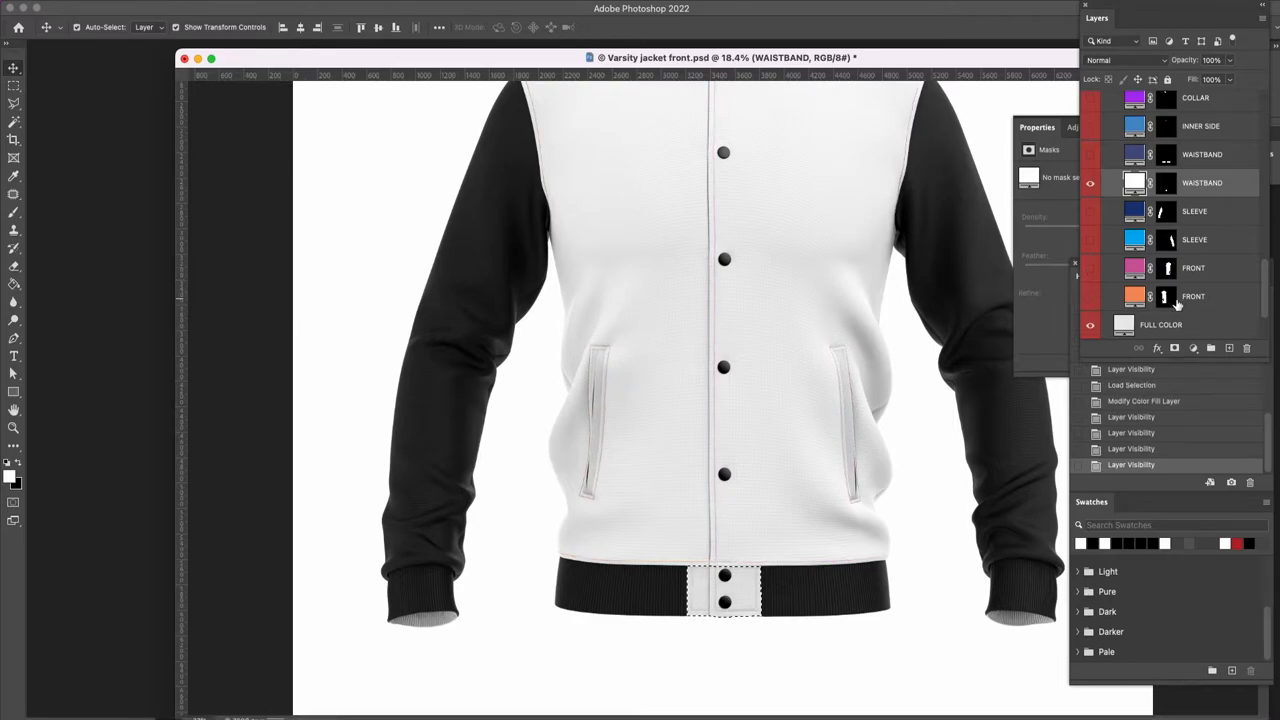
pyautogui.hotkey('ctrl', 'd')
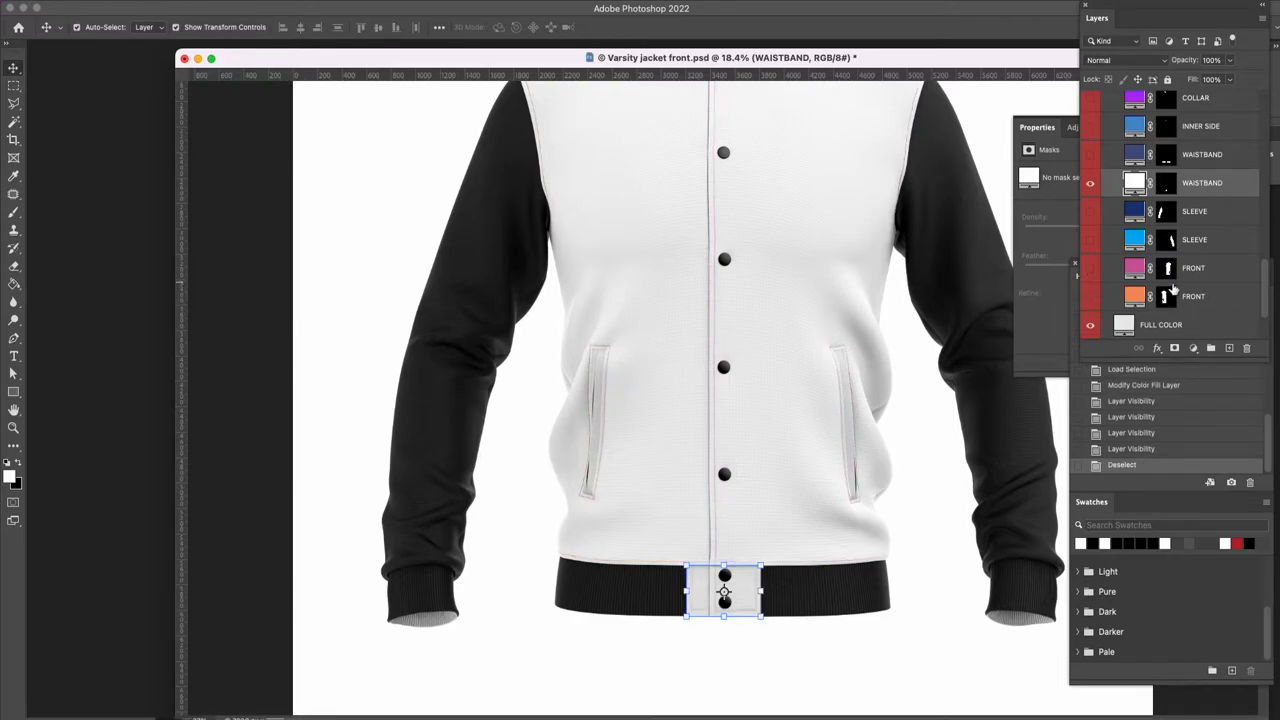
# Show the green SLEEVE CUFF and the COLLAR INSIDE layers, and change the green cuff's fill to near-black.
pyautogui.scroll(5, 1140, 272)
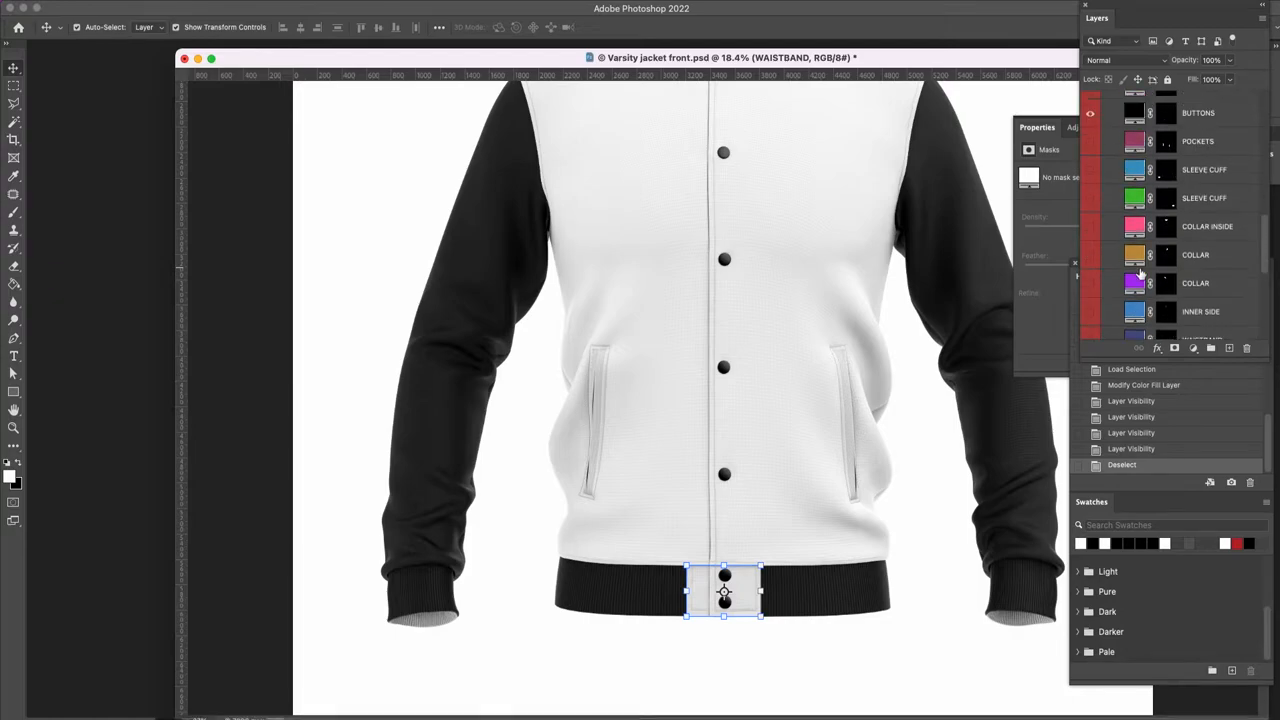
pyautogui.scroll(5, 1139, 272)
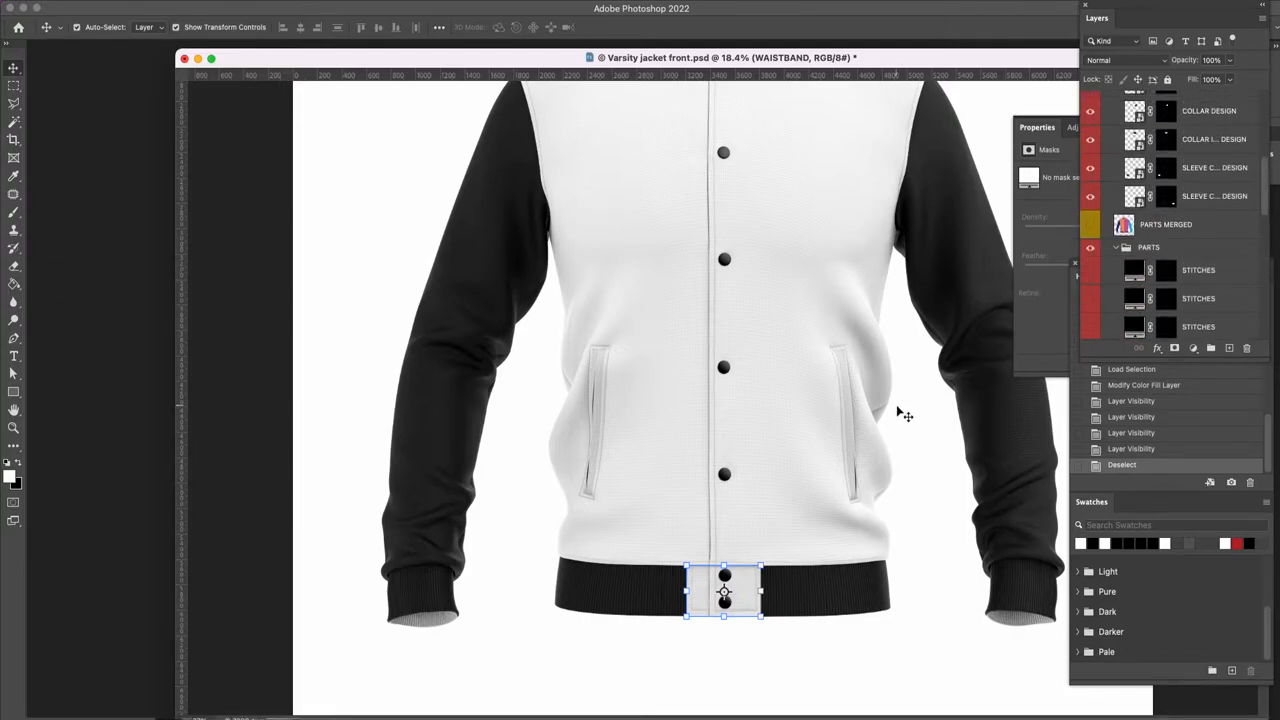
pyautogui.press('a')
pyautogui.press('v')
pyautogui.click(1020, 623)
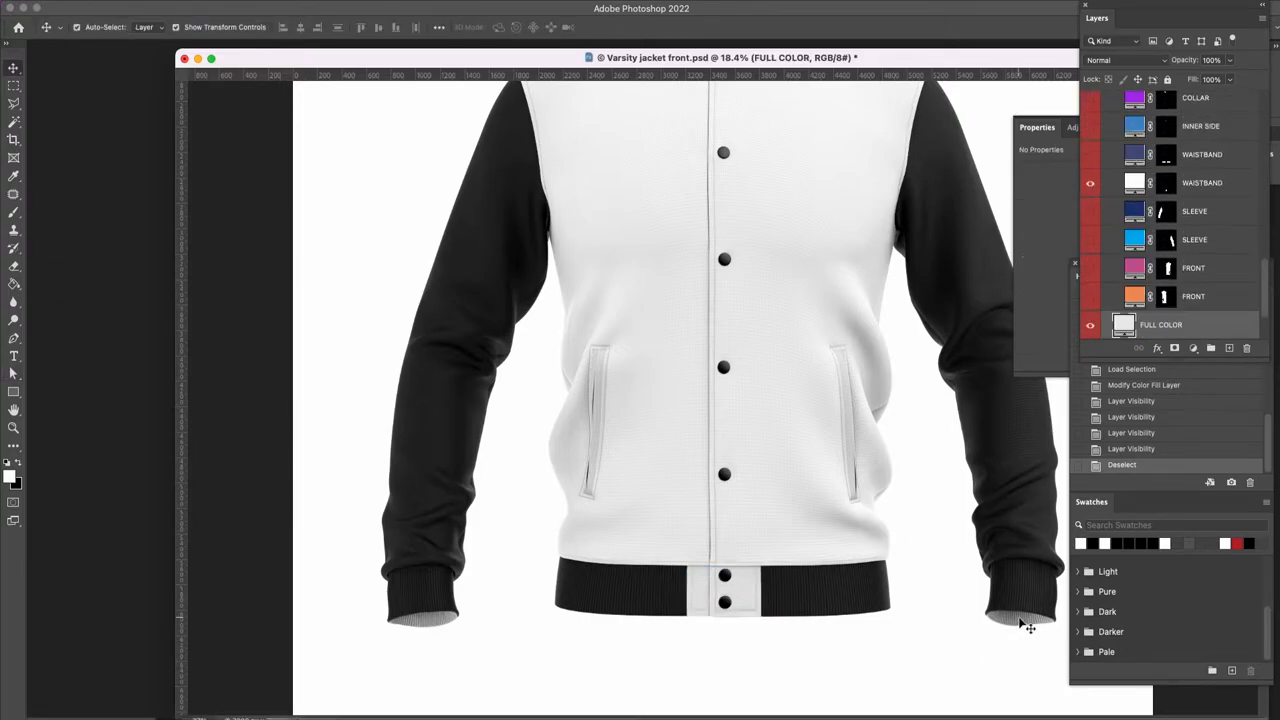
pyautogui.scroll(3, 1215, 303)
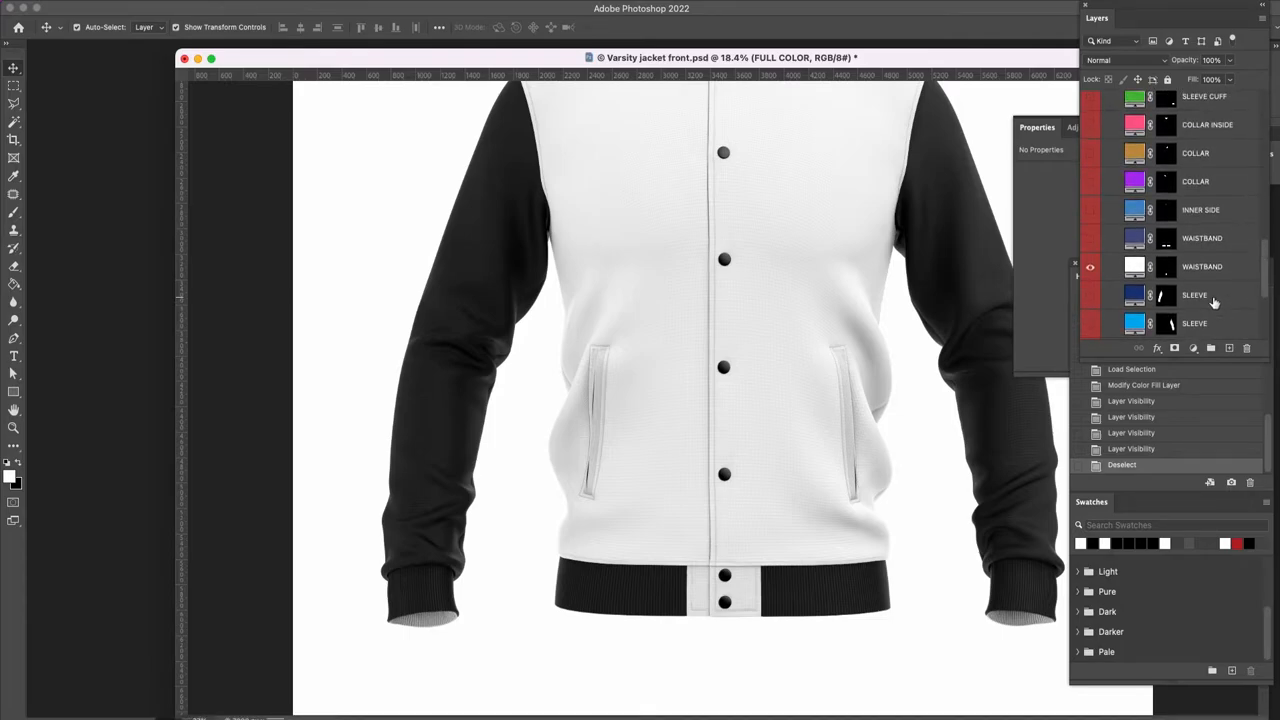
pyautogui.scroll(1, 1214, 303)
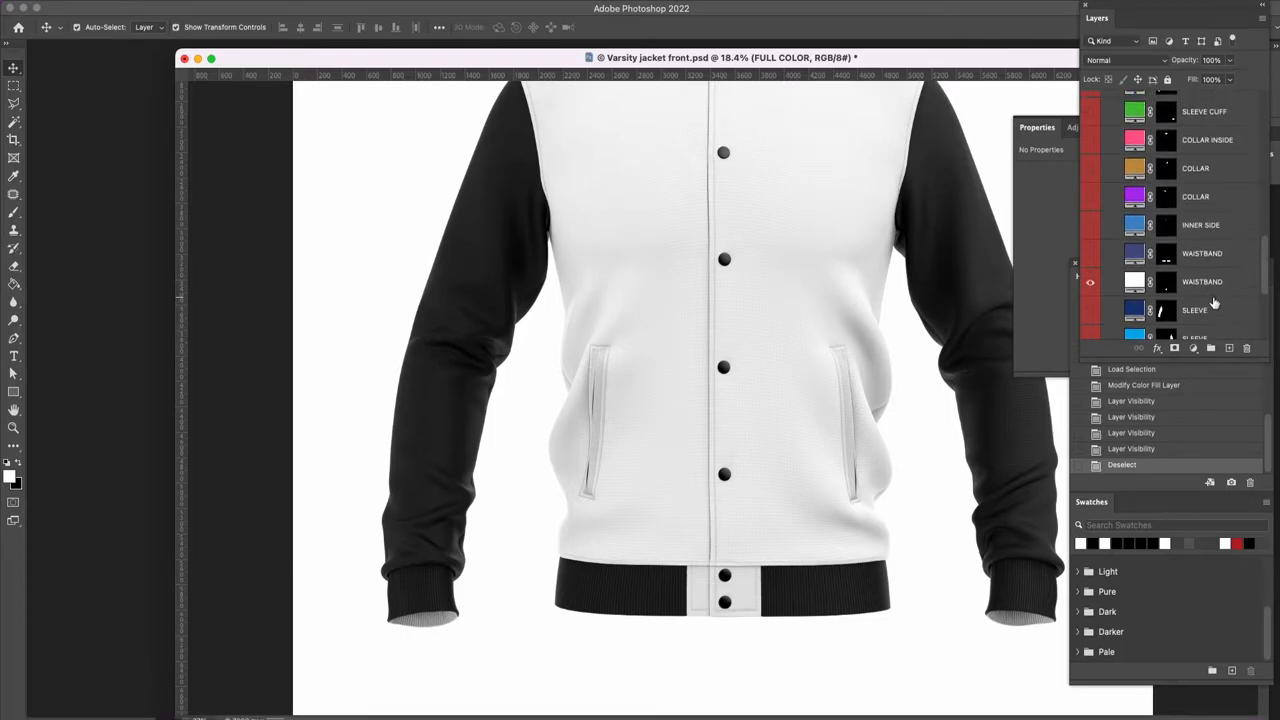
pyautogui.scroll(2, 1214, 303)
pyautogui.scroll(2, 1214, 303)
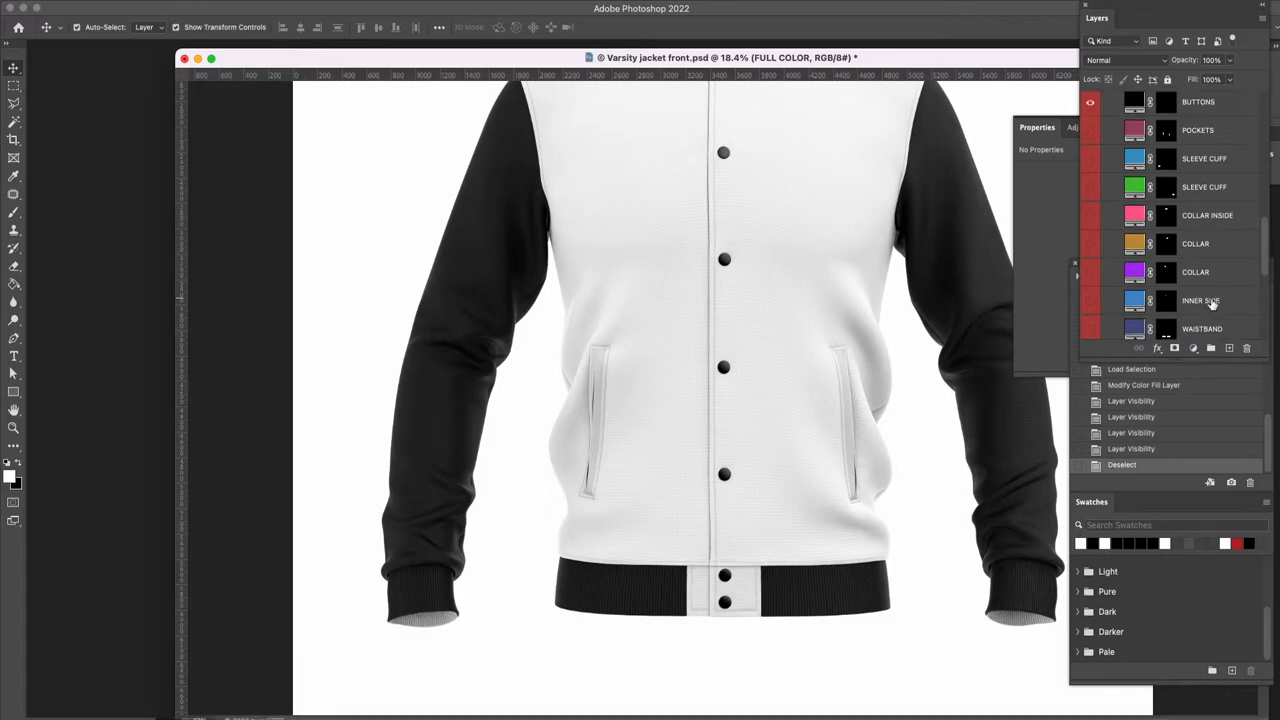
pyautogui.click(1090, 187)
pyautogui.click(1090, 215)
pyautogui.doubleClick(1133, 188)
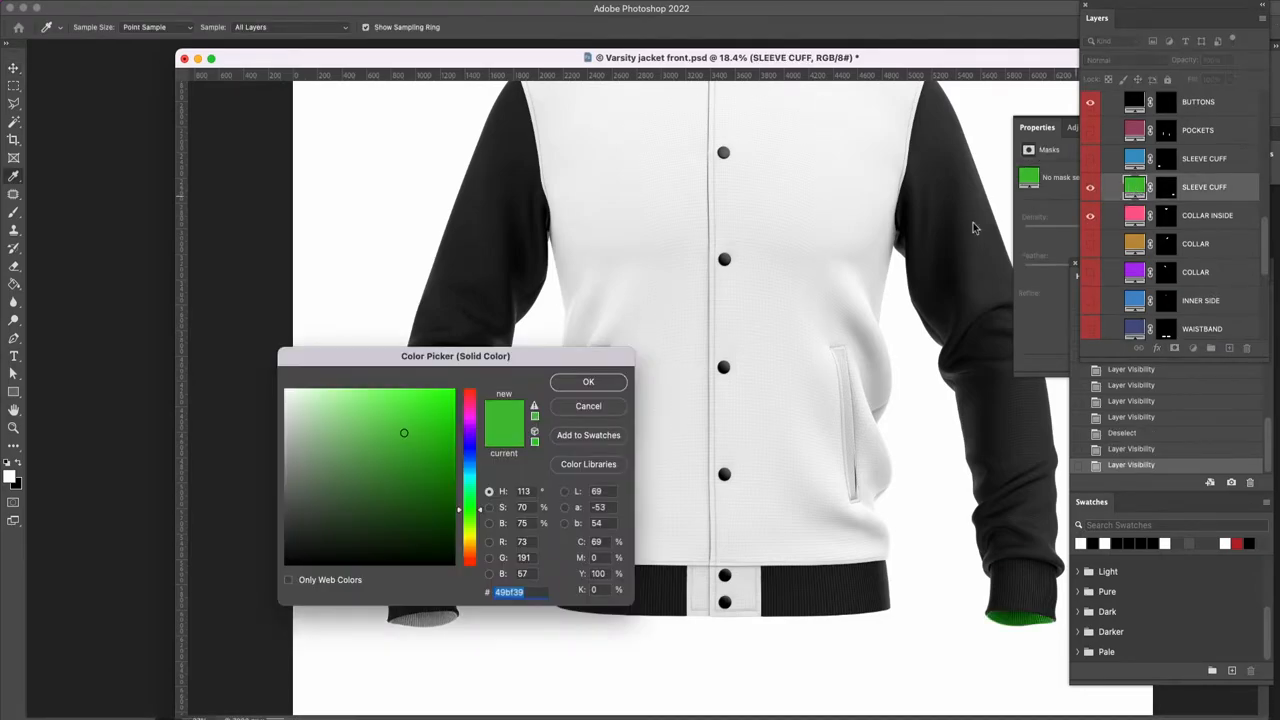
pyautogui.moveTo(319, 540); pyautogui.dragTo(270, 543)
pyautogui.click(588, 388)
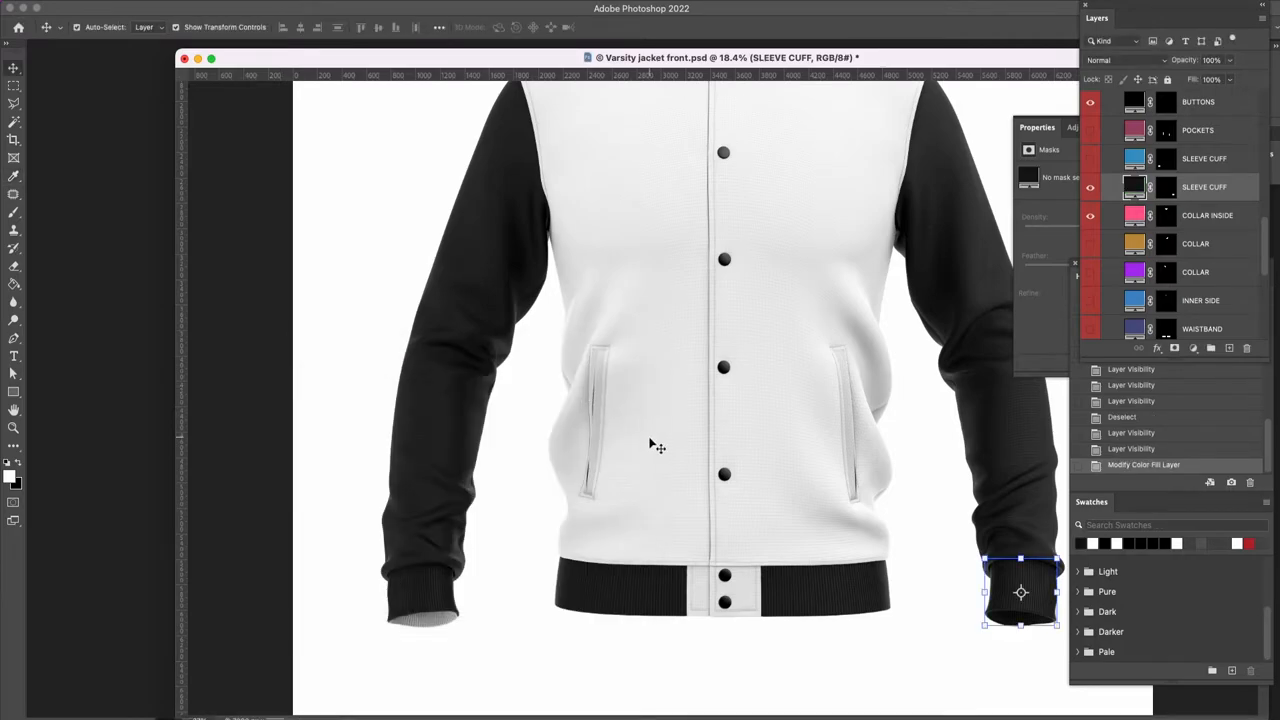
# Change the COLLAR INSIDE layer's pink fill to black and hide the layer.
pyautogui.doubleClick(1136, 215)
pyautogui.moveTo(303, 551); pyautogui.dragTo(286, 558)
pyautogui.click(588, 382)
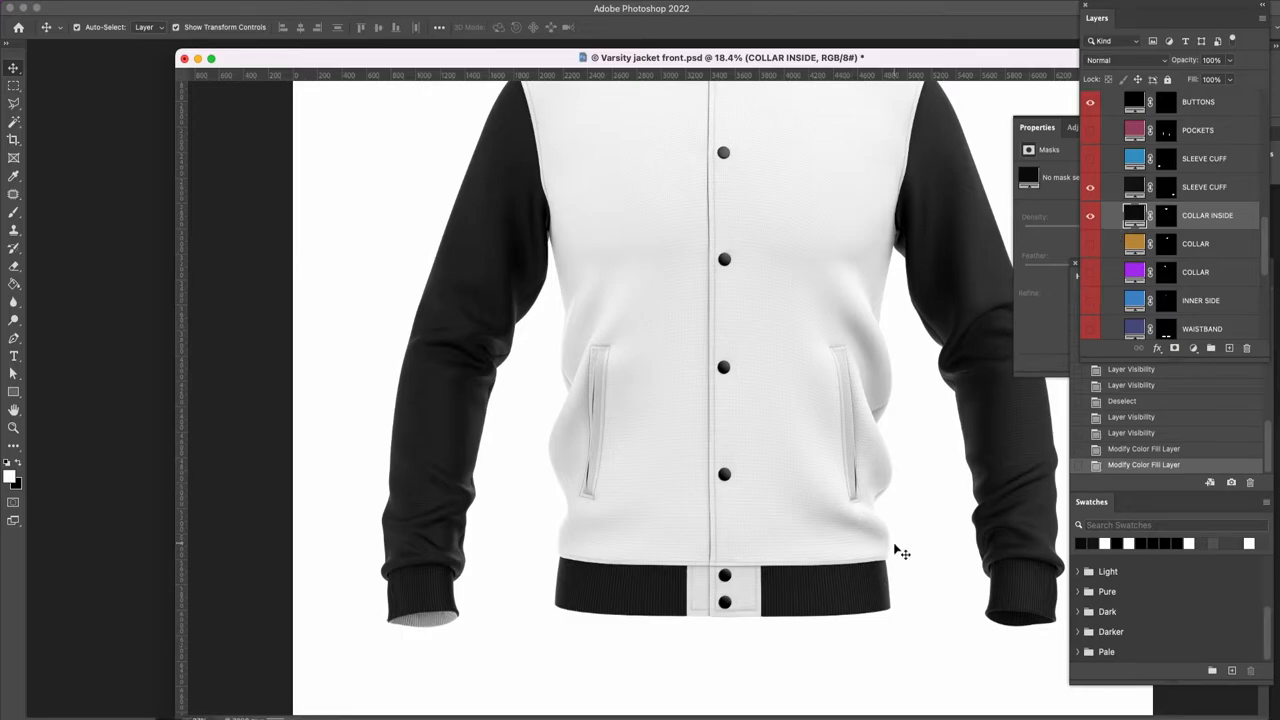
pyautogui.click(1091, 218)
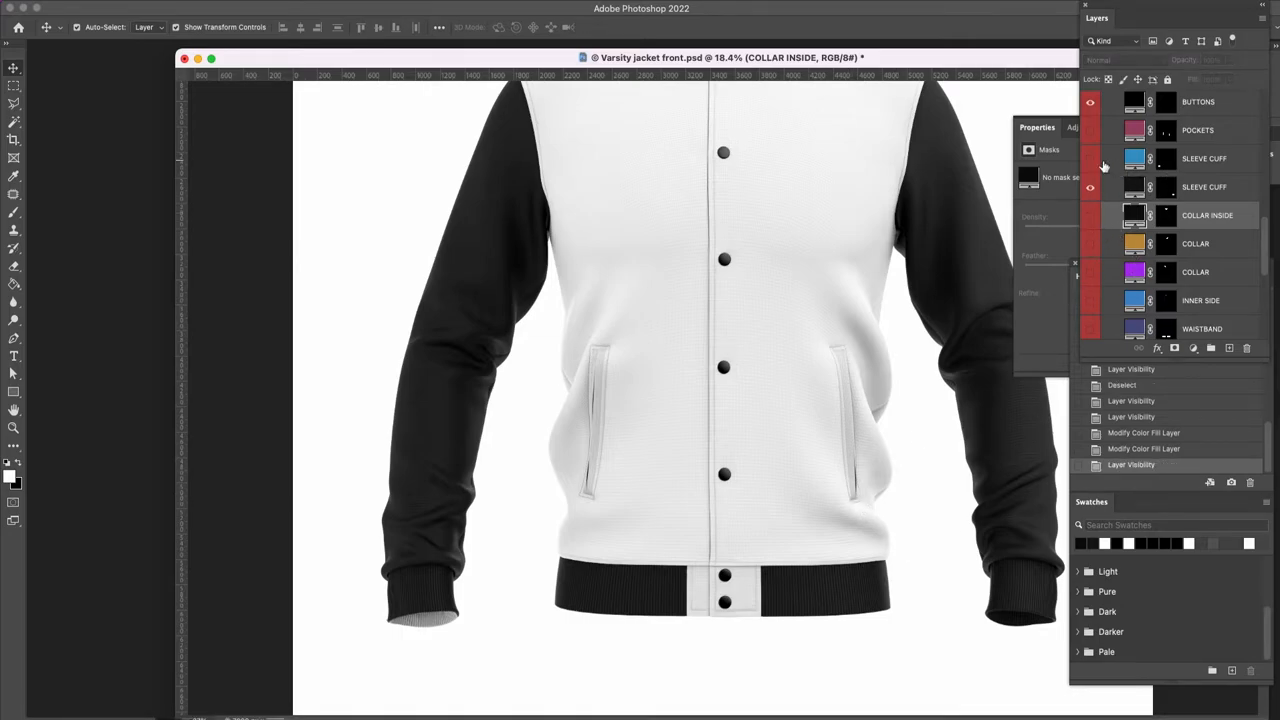
# Show the blue SLEEVE CUFF layer and set its fill colour to black (000000).
pyautogui.click(1090, 159)
pyautogui.click(1136, 160)
pyautogui.doubleClick(1136, 160)
pyautogui.moveTo(452, 489); pyautogui.dragTo(261, 582)
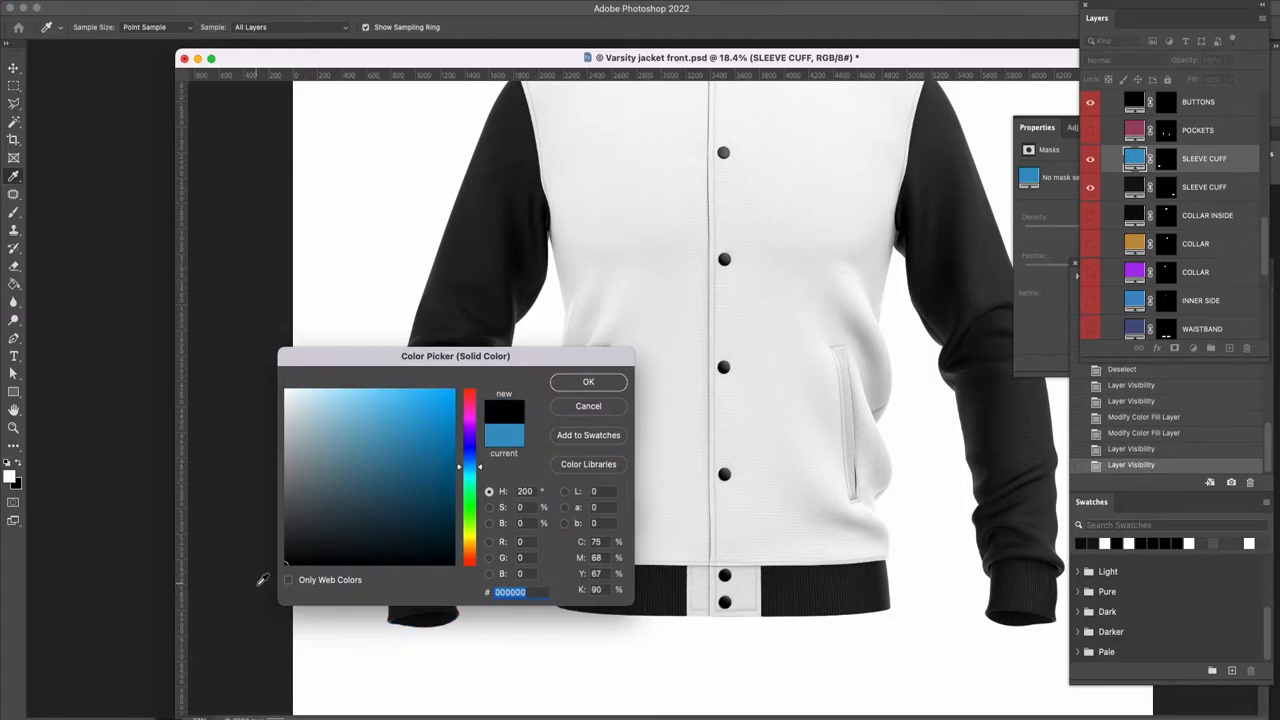
pyautogui.click(579, 382)
# Check the recoloured jacket, select its waistband and open the WAISTBAND DESIGN smart object for editing.
pyautogui.scroll(3, 814, 330)
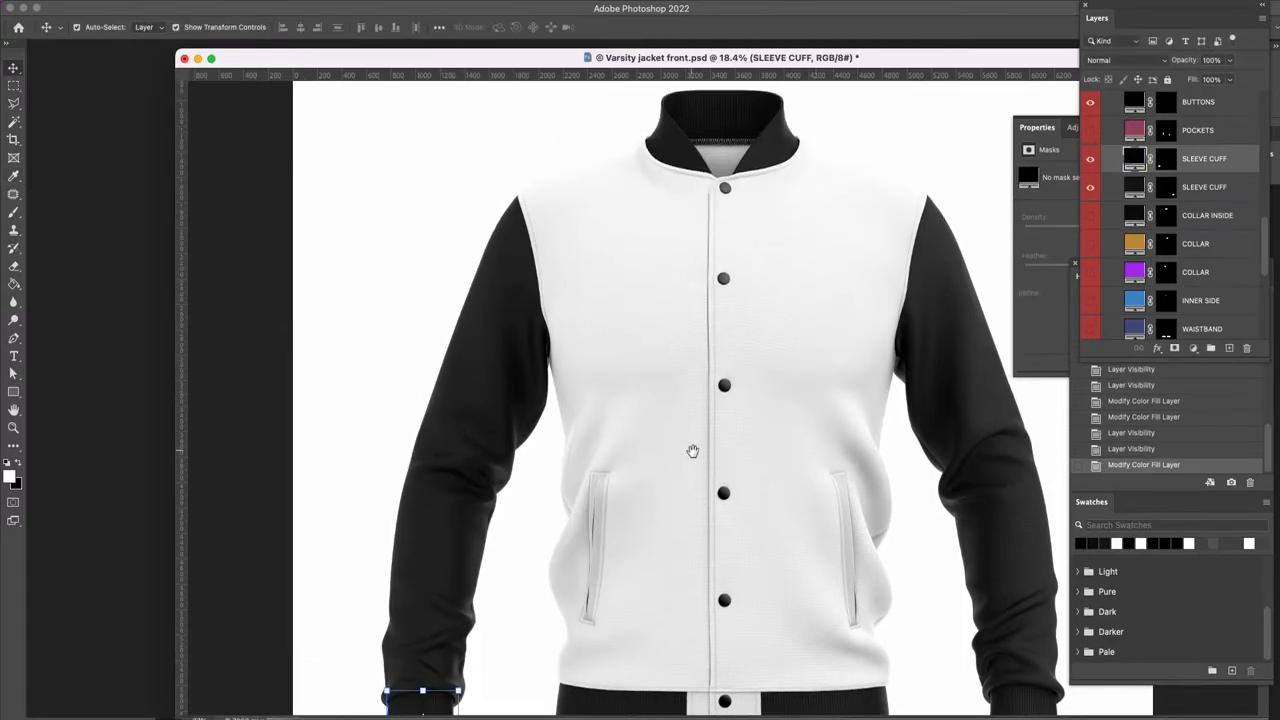
pyautogui.press('a')
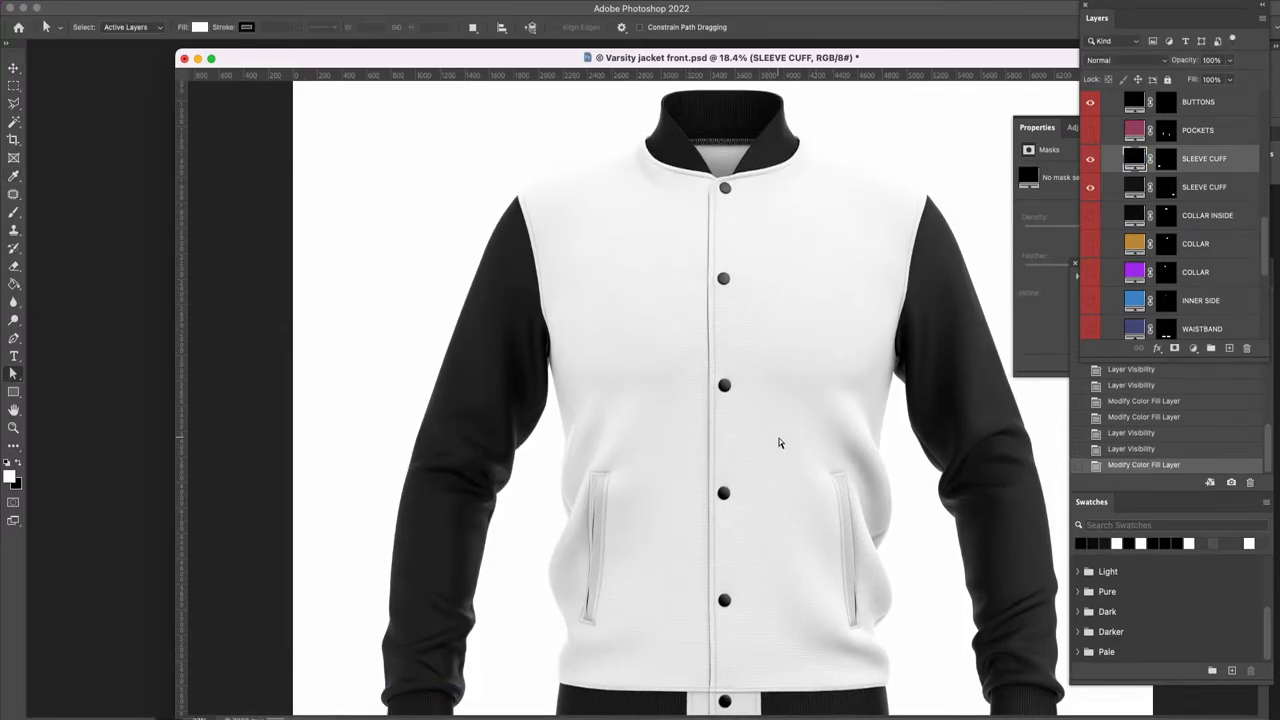
pyautogui.scroll(-2, 822, 428)
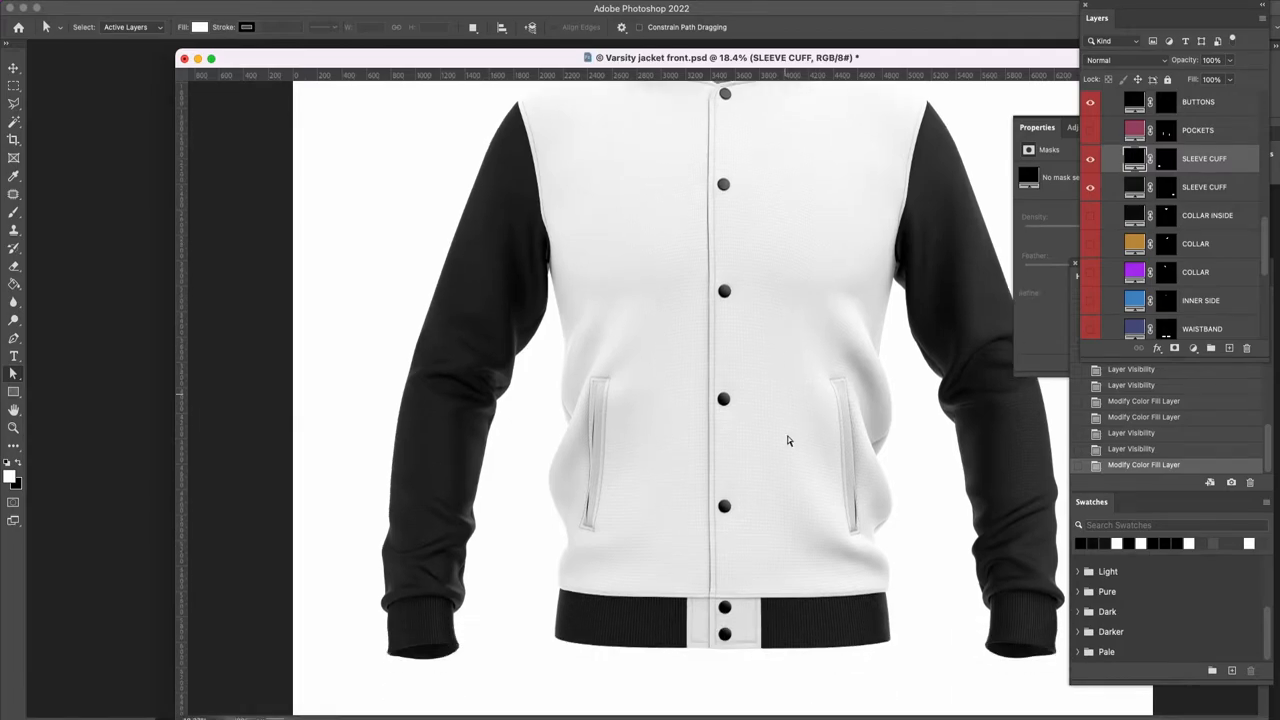
pyautogui.press('v')
pyautogui.click(825, 630)
pyautogui.doubleClick(1135, 105)
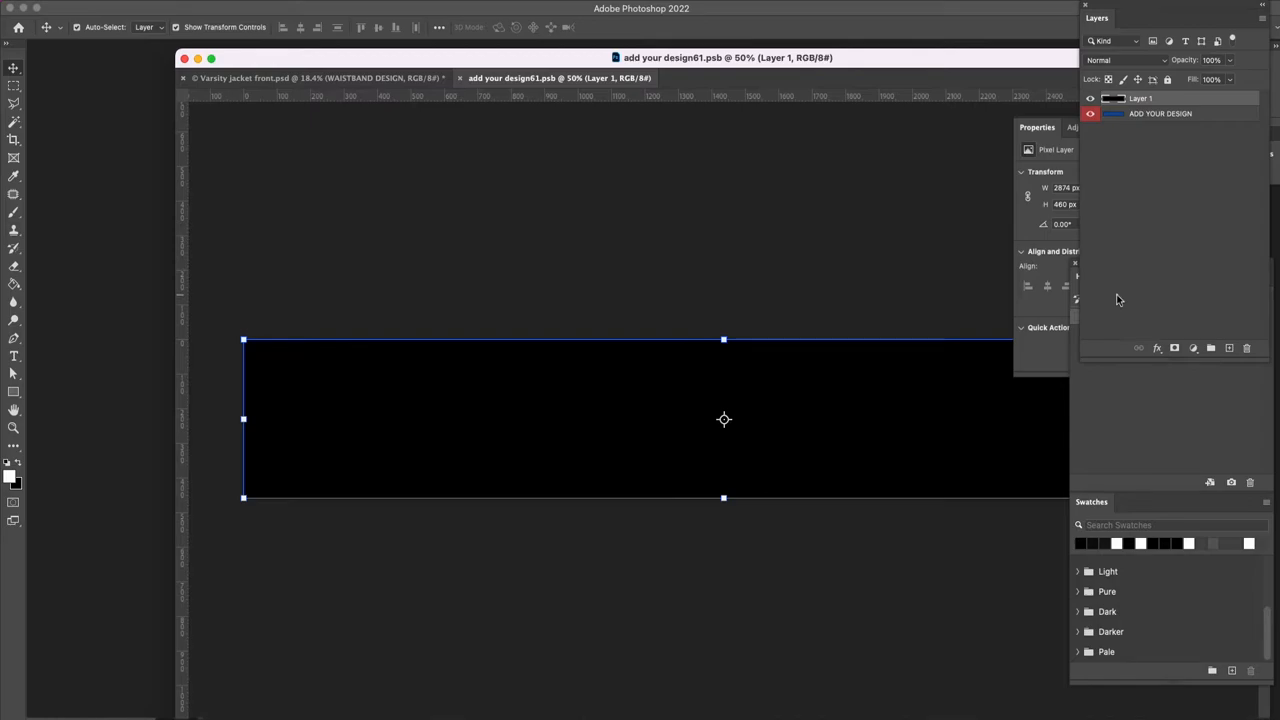
# Float the waistband design in its own window below the jacket document, with the jacket zoomed out to 8.33%.
pyautogui.press('super+minus')
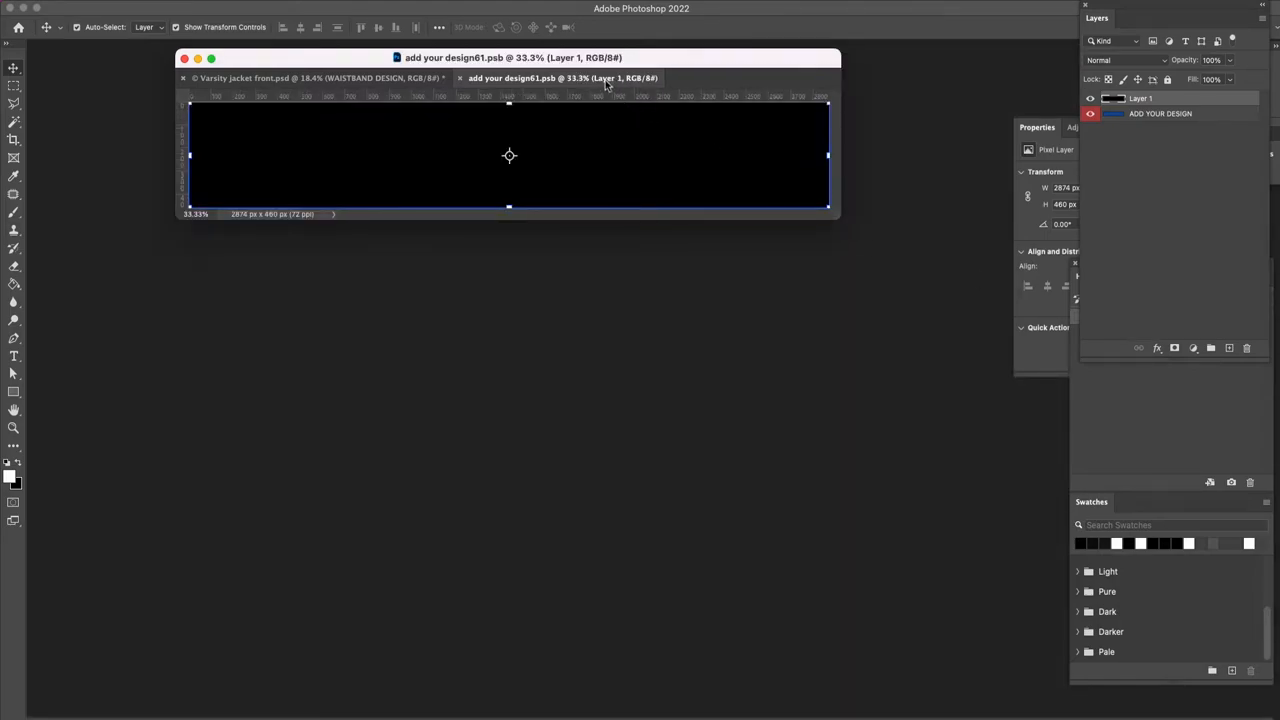
pyautogui.moveTo(605, 84); pyautogui.dragTo(642, 272)
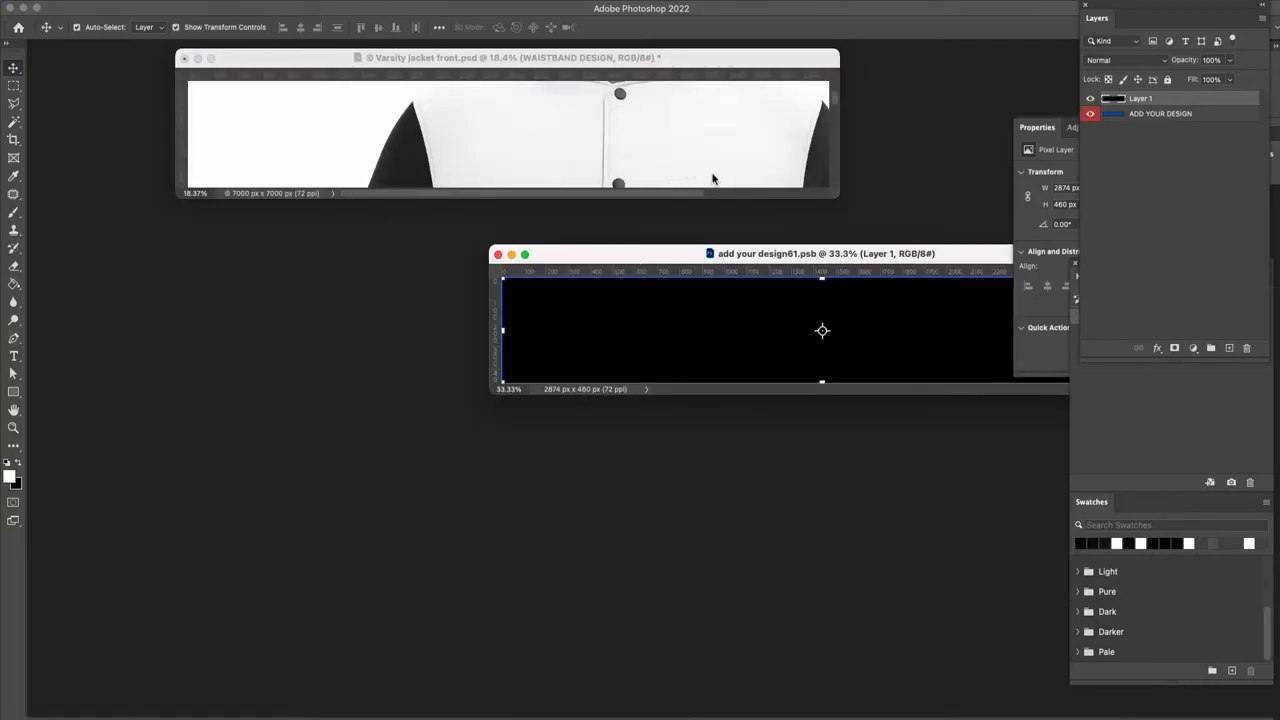
pyautogui.click(683, 58)
pyautogui.press('super+0')
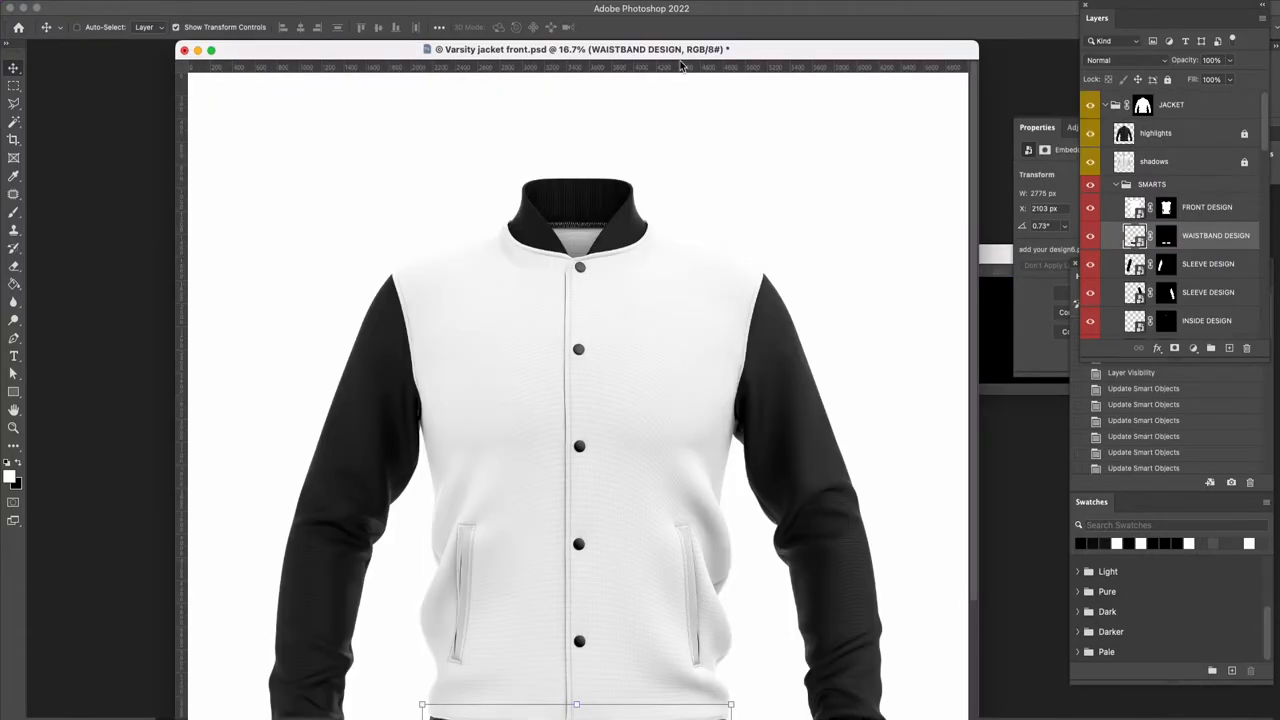
pyautogui.press('super+minus')
pyautogui.press('super+minus')
pyautogui.moveTo(642, 262); pyautogui.dragTo(425, 510)
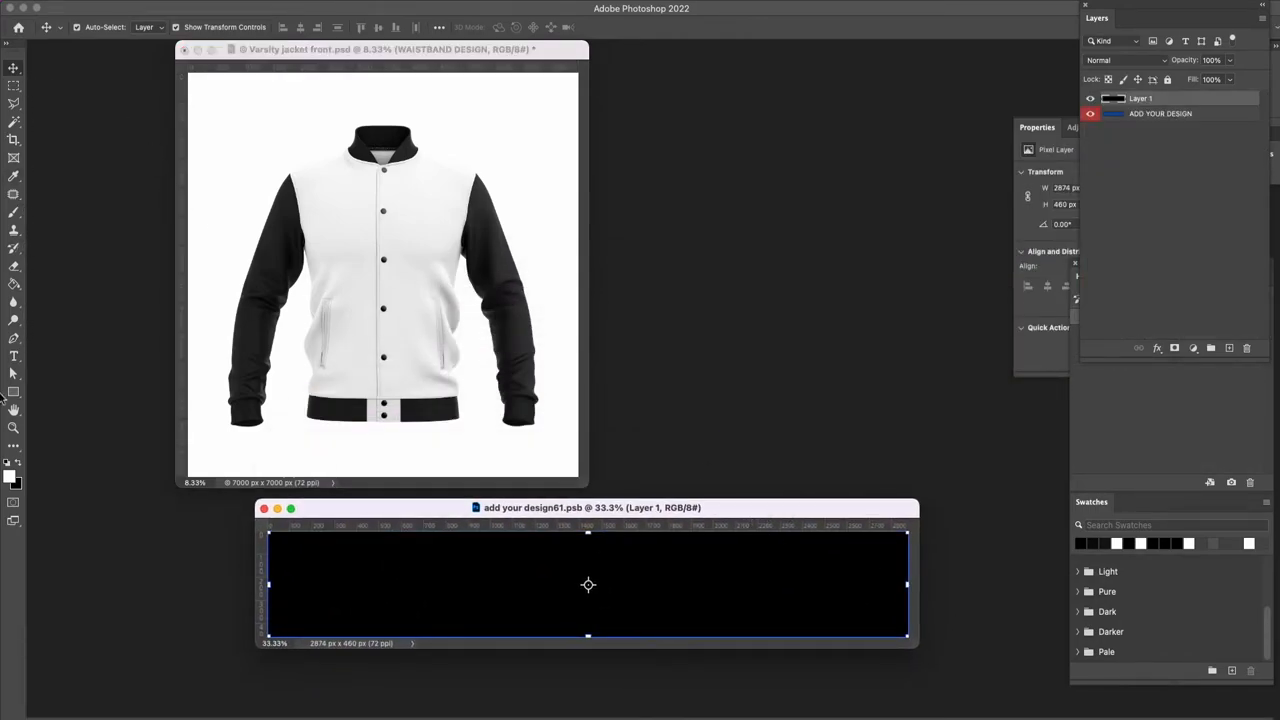
# Draw a white rectangle stripe with no stroke across the full width of the black waistband design, about 2884 px wide.
pyautogui.click(13, 393)
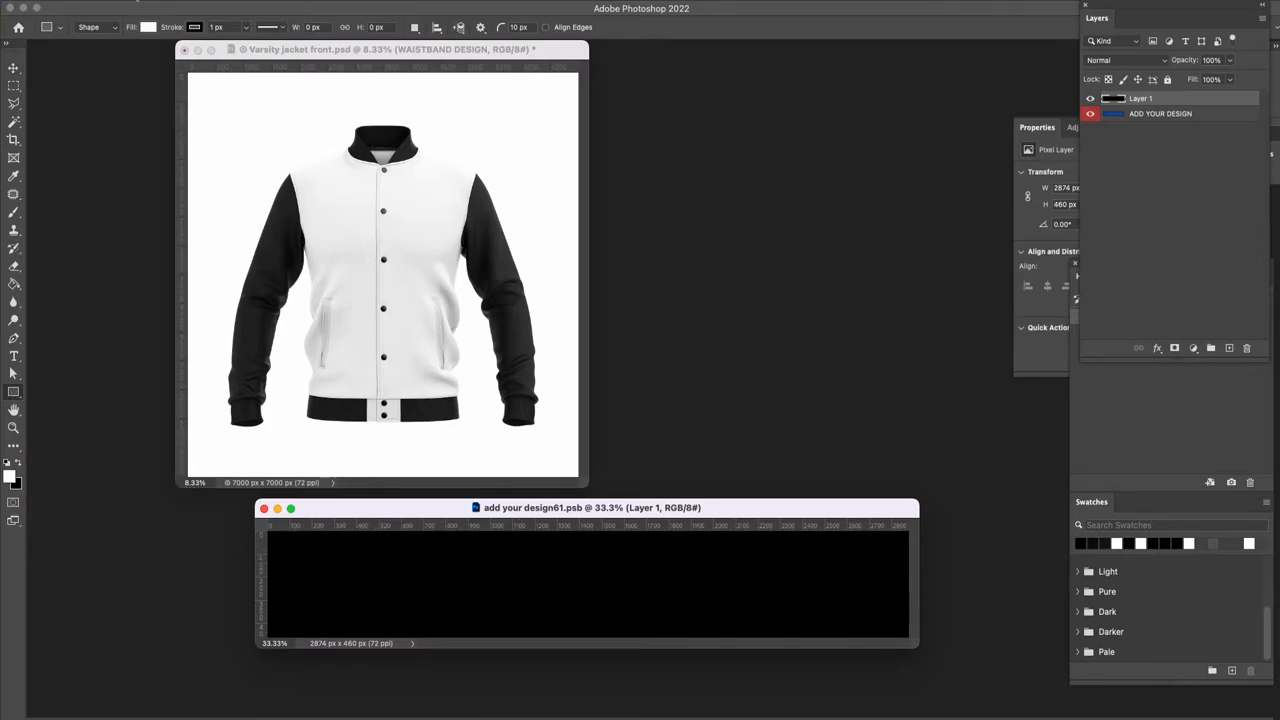
pyautogui.click(194, 27)
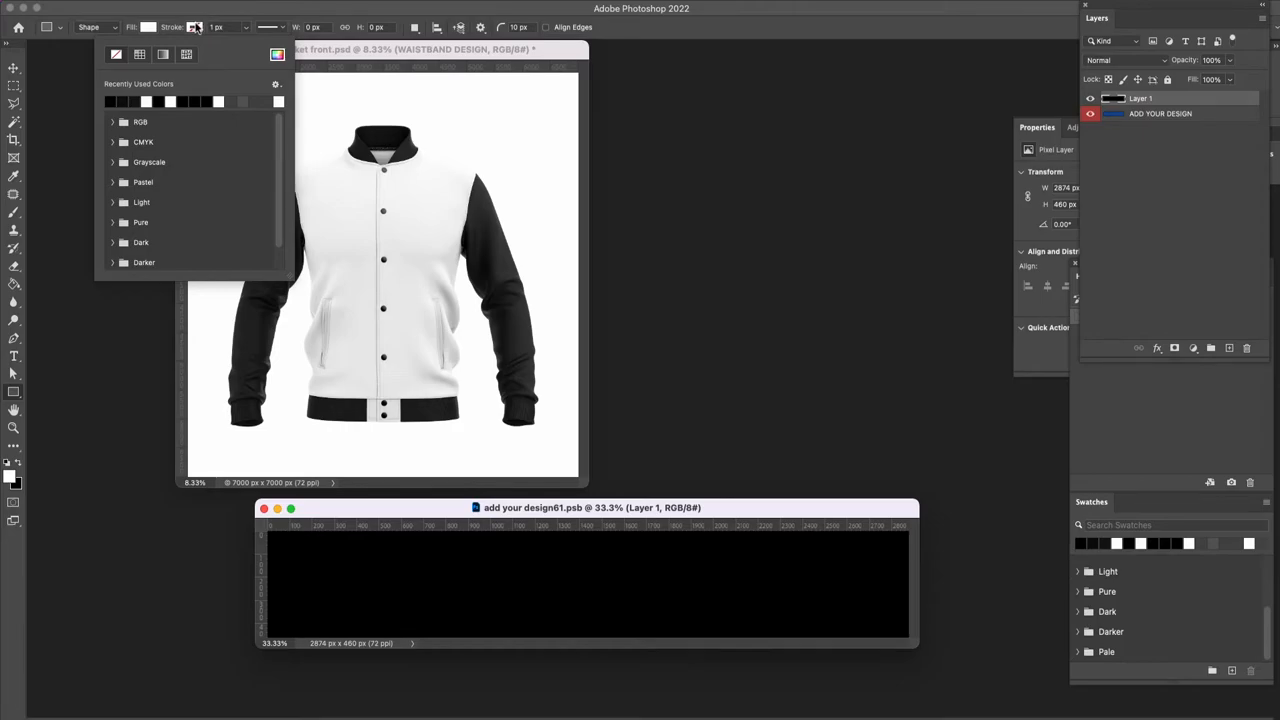
pyautogui.click(195, 10)
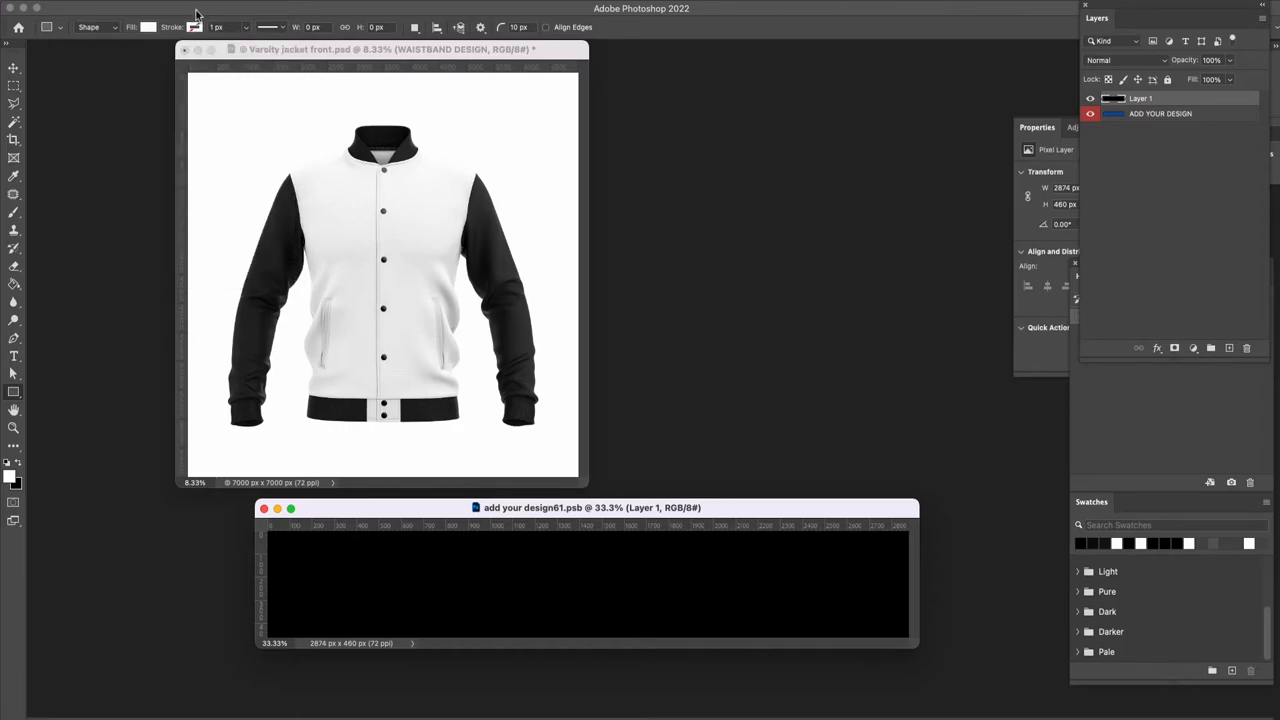
pyautogui.click(148, 27)
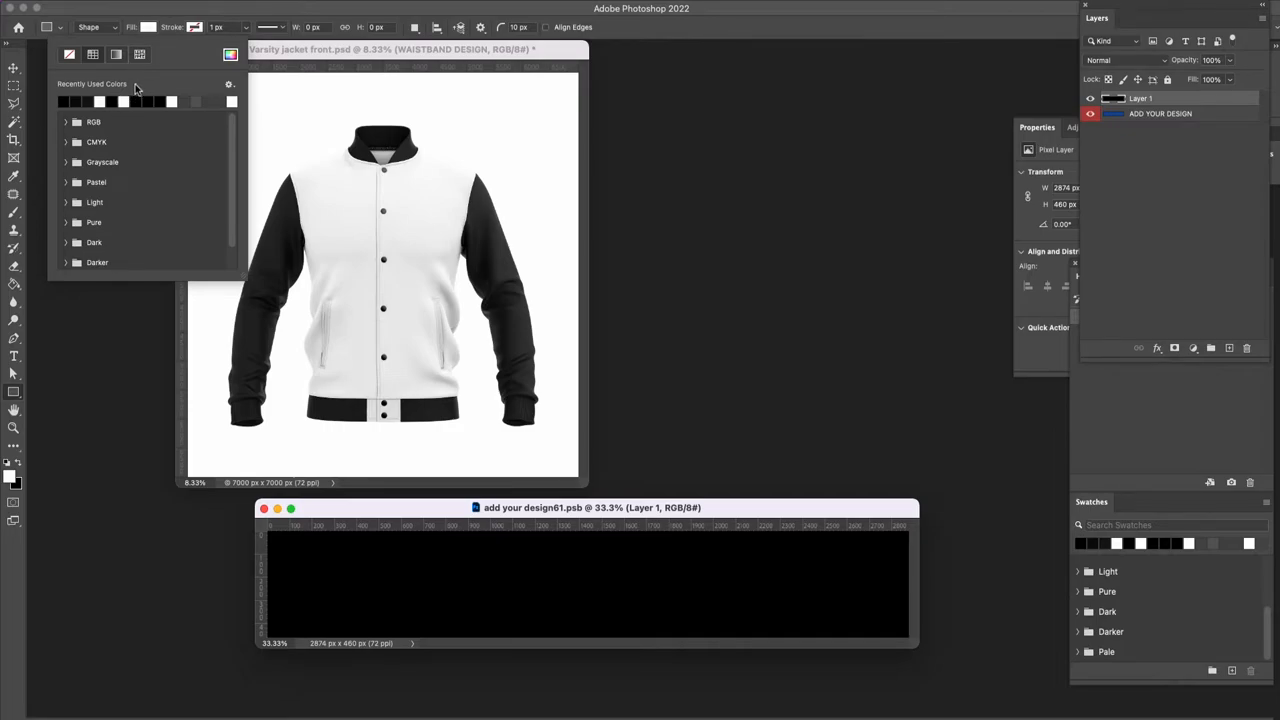
pyautogui.click(260, 558)
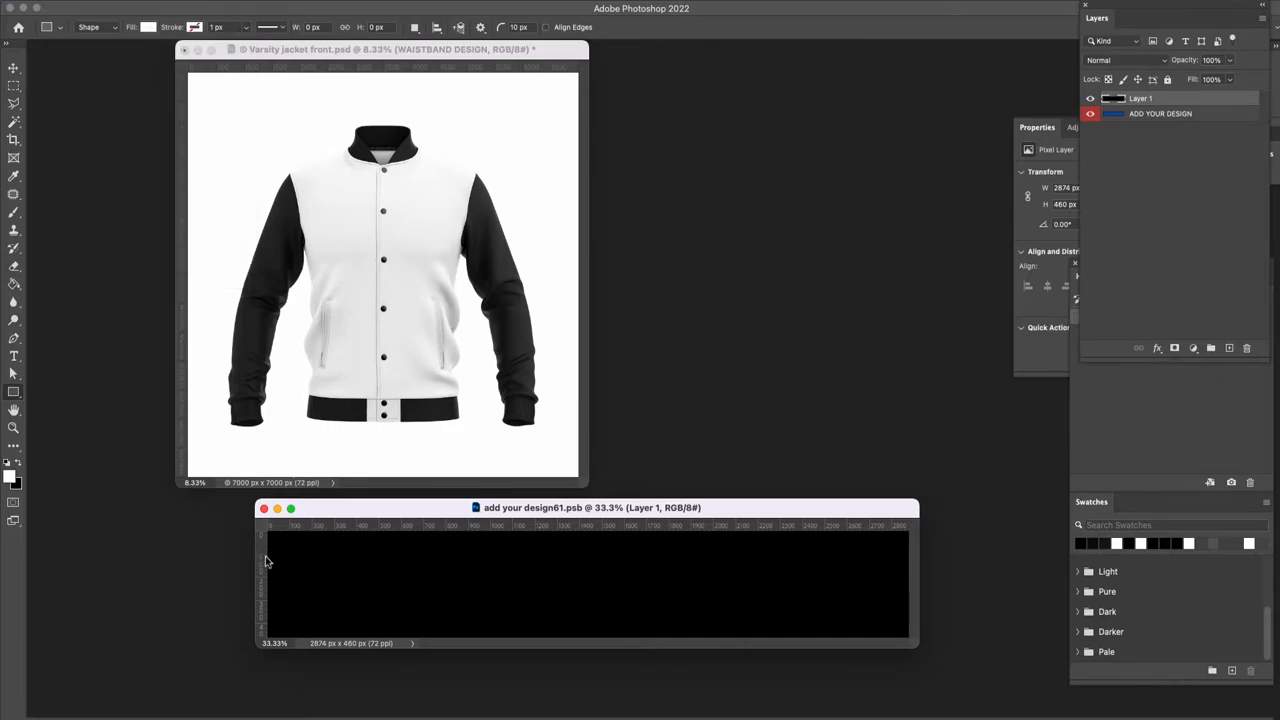
pyautogui.moveTo(268, 557); pyautogui.dragTo(911, 591)
# Thin the white stripe from both long edges to about 75 px high and save the waistband design.
pyautogui.moveTo(590, 556); pyautogui.dragTo(592, 567)
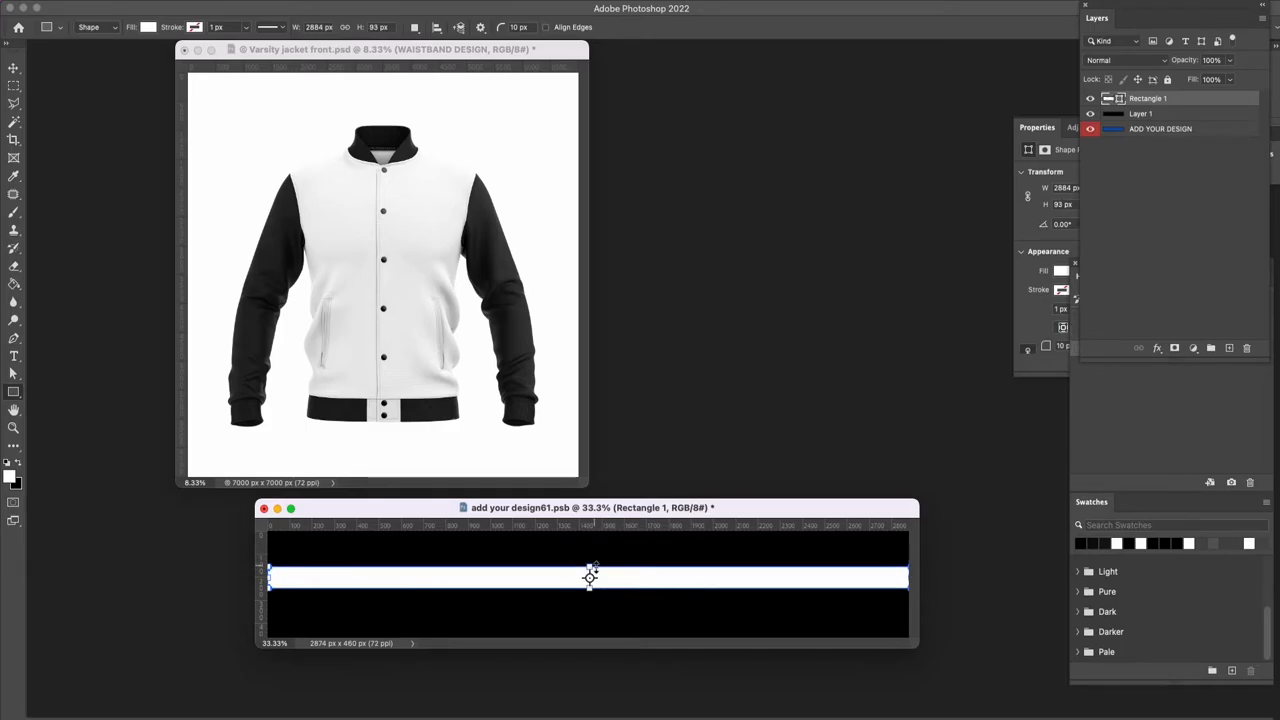
pyautogui.moveTo(590, 588); pyautogui.dragTo(590, 583)
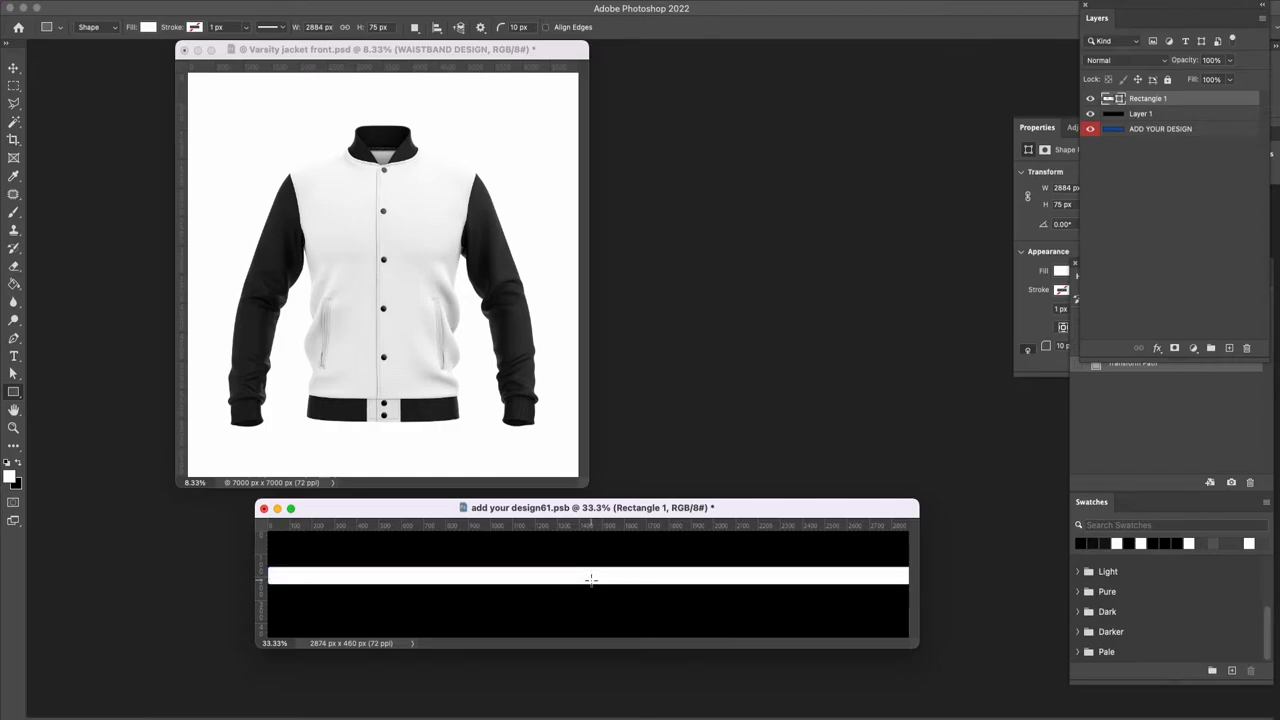
pyautogui.click(16, 69)
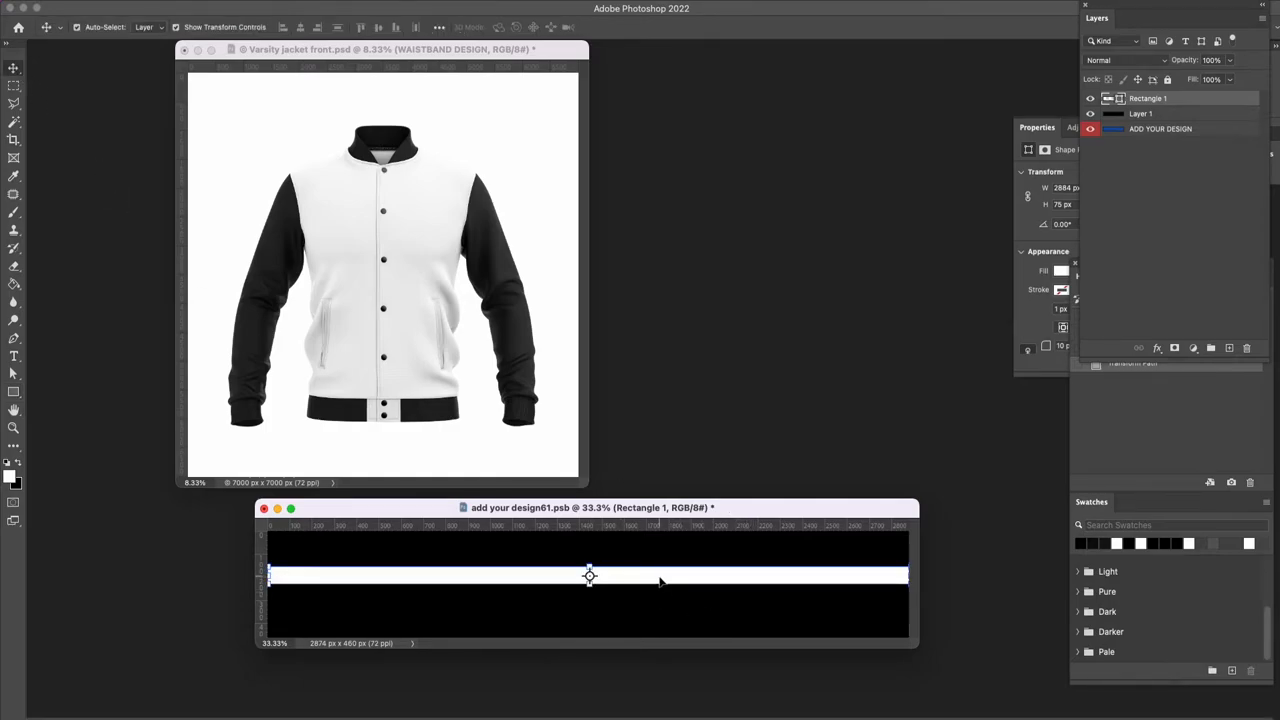
pyautogui.press('super+s')
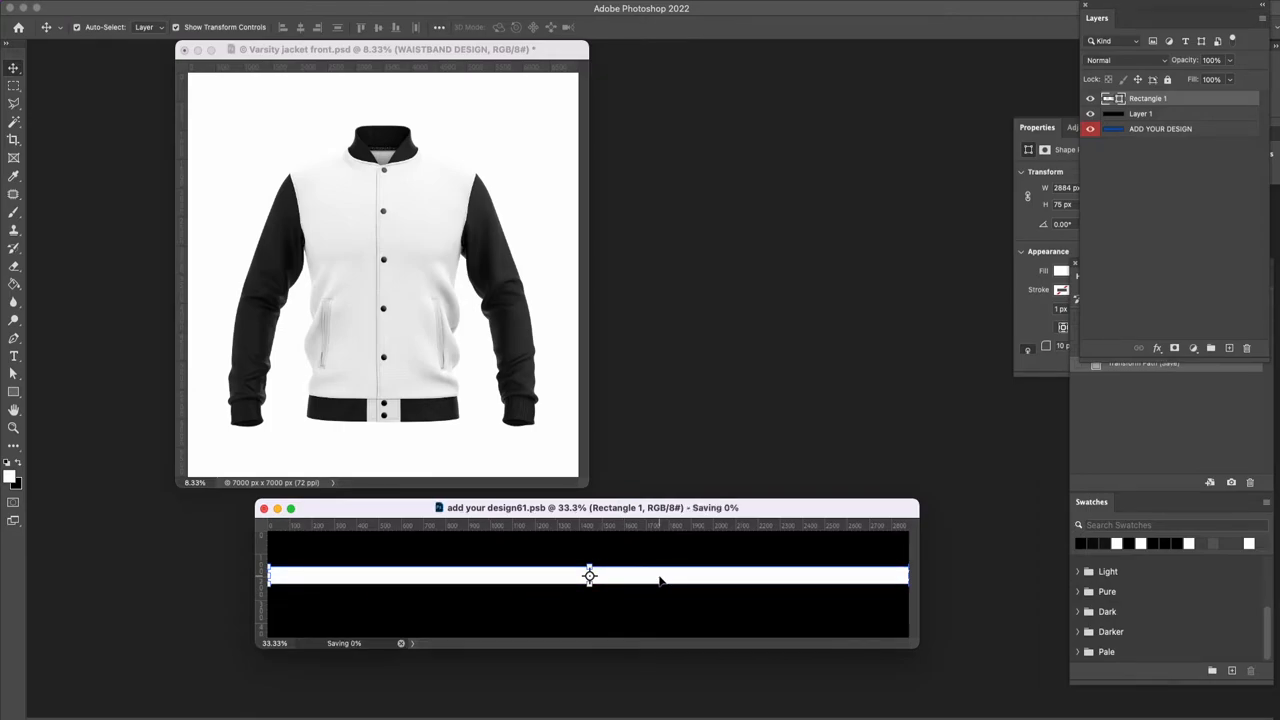
# Check the stripe on the jacket's waistband up close, reduce its height to about 59 px and save the waistband design.
pyautogui.press('z')
pyautogui.click(395, 402)
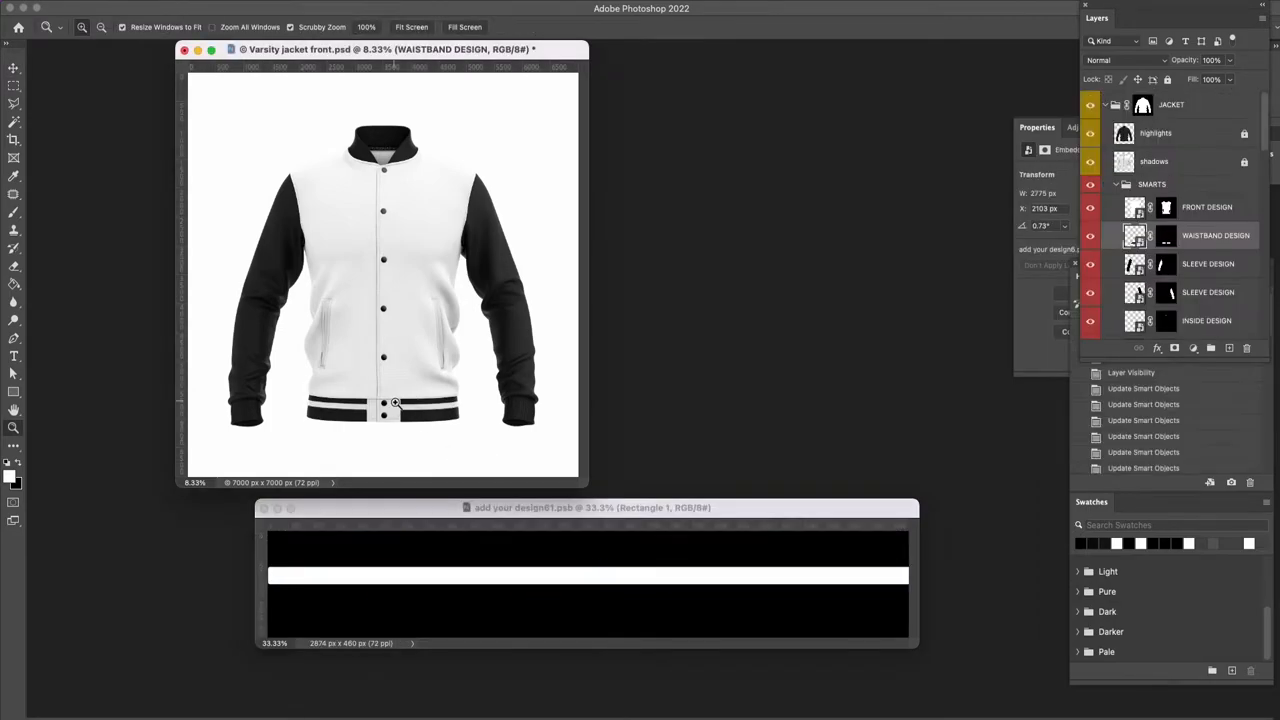
pyautogui.moveTo(395, 402); pyautogui.dragTo(563, 457)
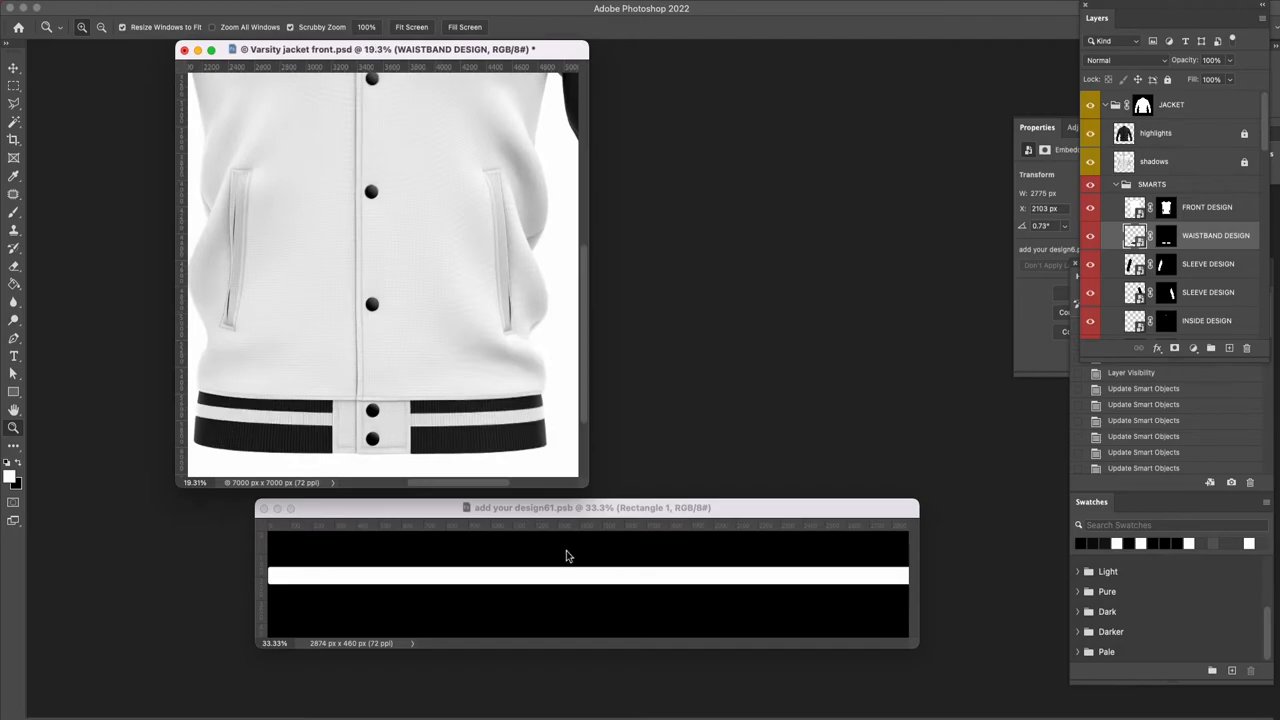
pyautogui.press('v')
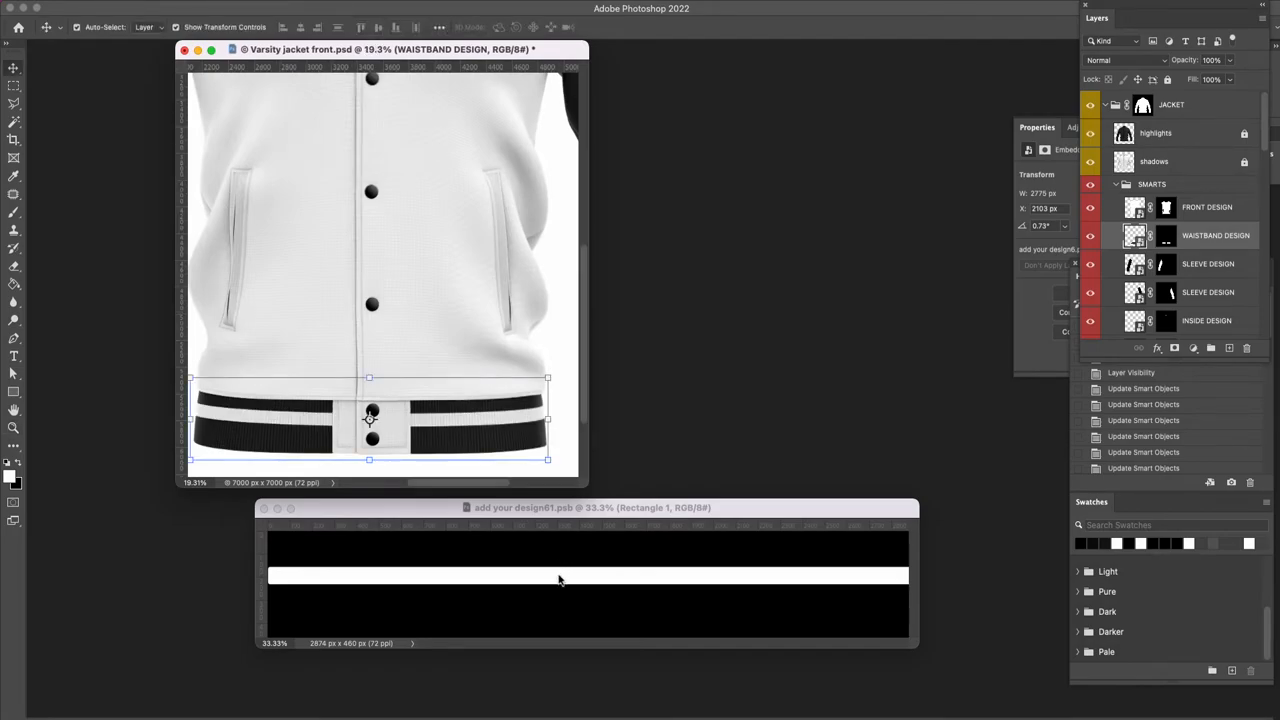
pyautogui.click(560, 582)
pyautogui.moveTo(589, 575); pyautogui.dragTo(589, 577)
pyautogui.press('Return')
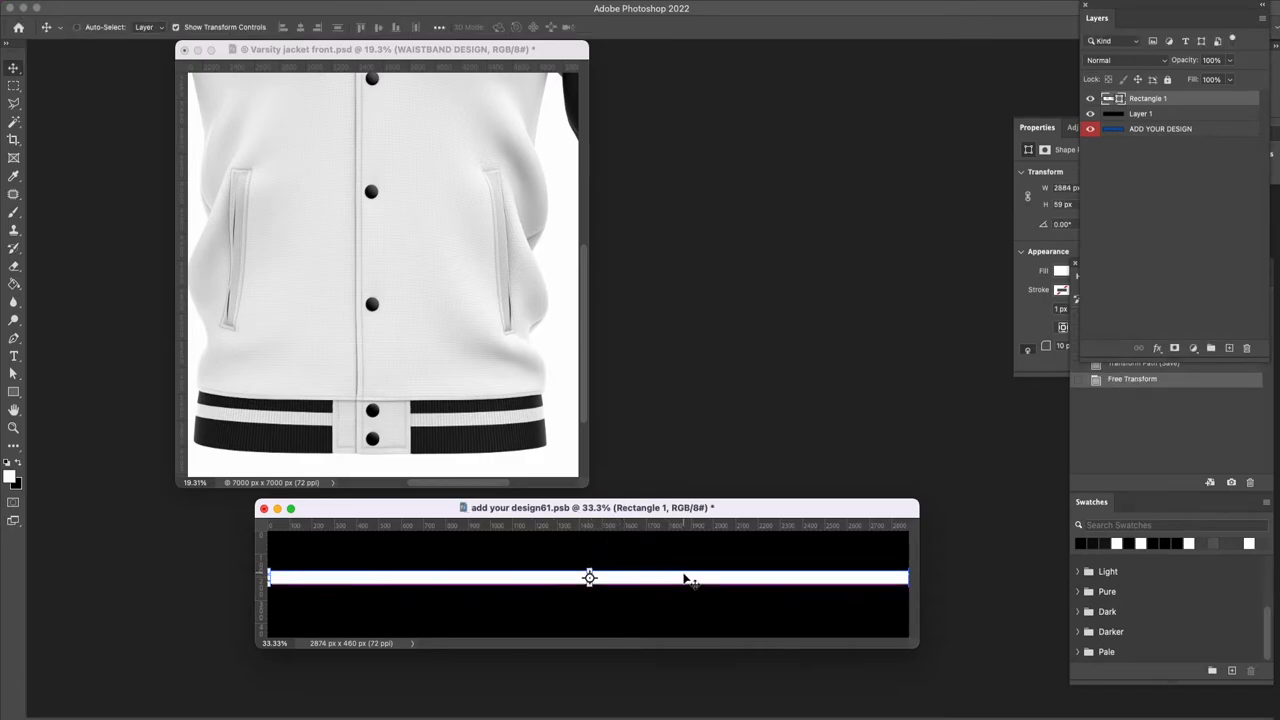
pyautogui.press('super+s')
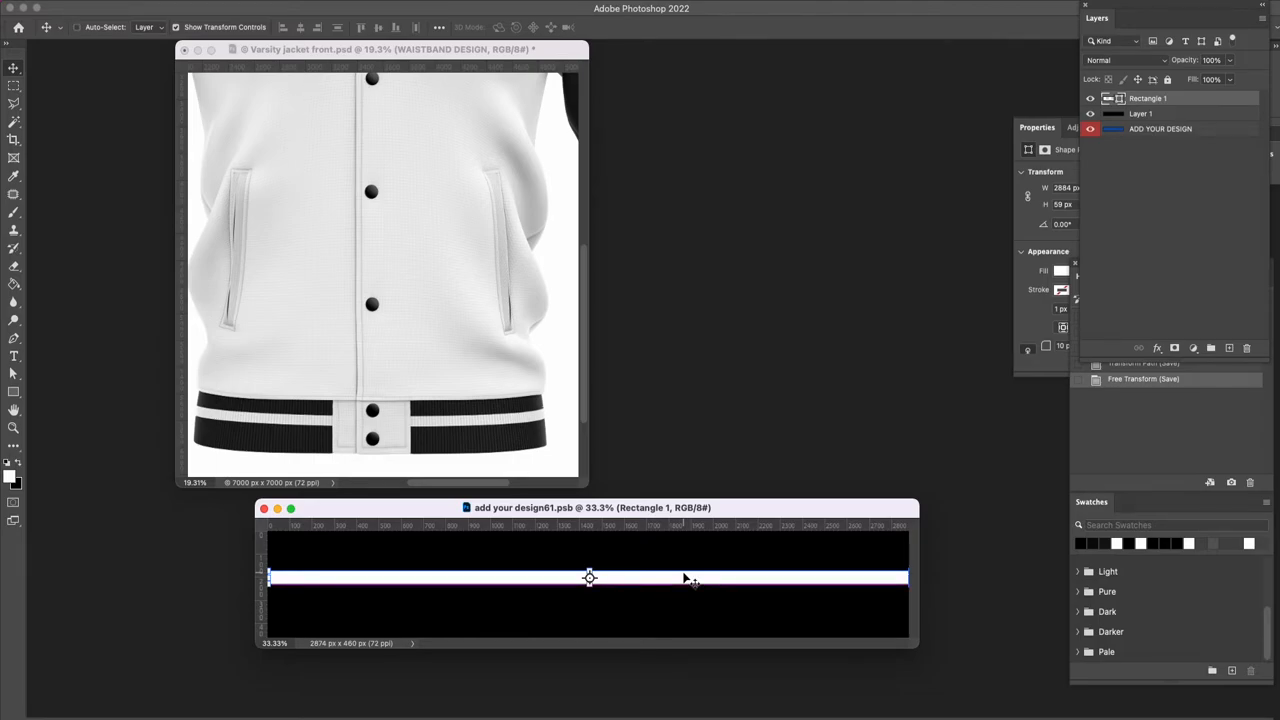
# Duplicate the white stripe, place the copy about 110 px below the original and save the waistband design.
pyautogui.press('super+j')
pyautogui.moveTo(679, 580); pyautogui.dragTo(679, 606)
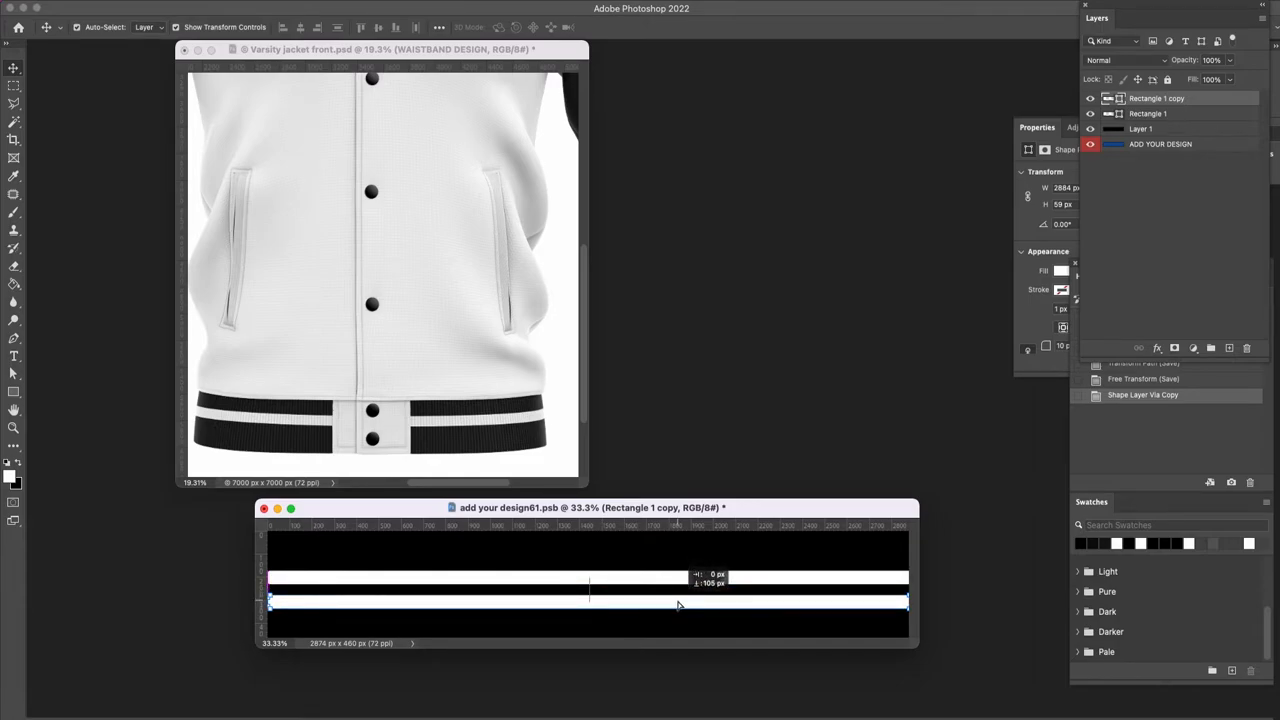
pyautogui.moveTo(678, 605); pyautogui.dragTo(678, 607)
pyautogui.press('super+s')
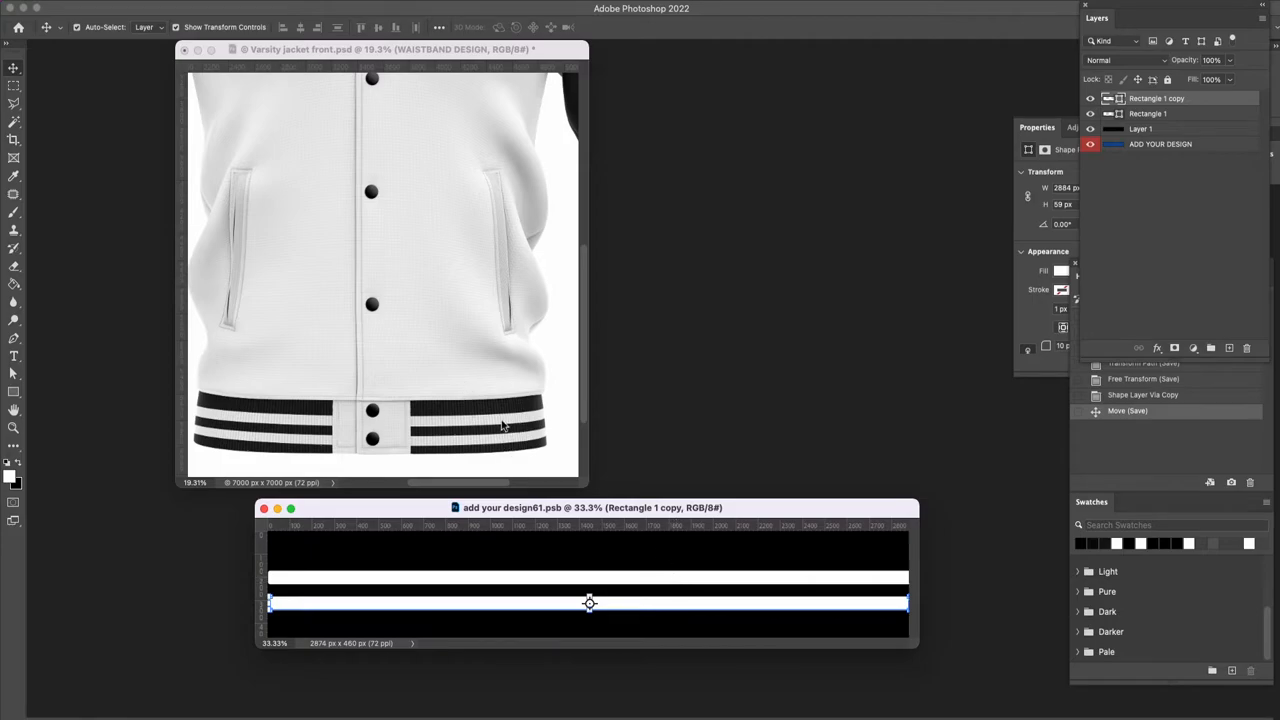
# Select both white stripes, nudge them up together towards the middle of the waistband and save the design.
pyautogui.keyDown('shift'); pyautogui.click(676, 581); pyautogui.keyUp('shift')
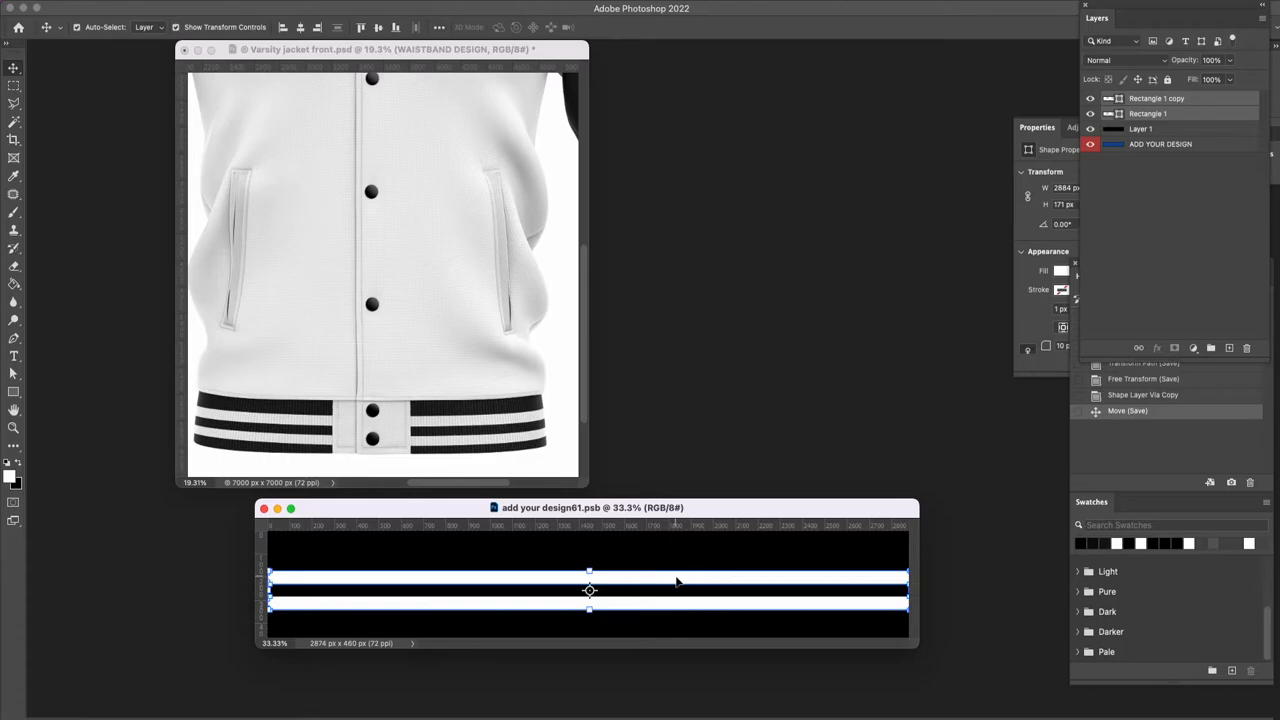
pyautogui.press('Up')
pyautogui.press('Up')
pyautogui.press('Up')
pyautogui.press('Up')
pyautogui.press('Up')
pyautogui.press('Up')
pyautogui.press('Up')
pyautogui.press('Up')
pyautogui.press('Up')
pyautogui.press('Up')
pyautogui.press('Up')
pyautogui.press('Up')
pyautogui.press('Up')
pyautogui.press('Up')
pyautogui.press('Up')
pyautogui.press('Up')
pyautogui.press('Up')
pyautogui.press('Up')
pyautogui.press('Up')
pyautogui.press('Up')
pyautogui.press('Up')
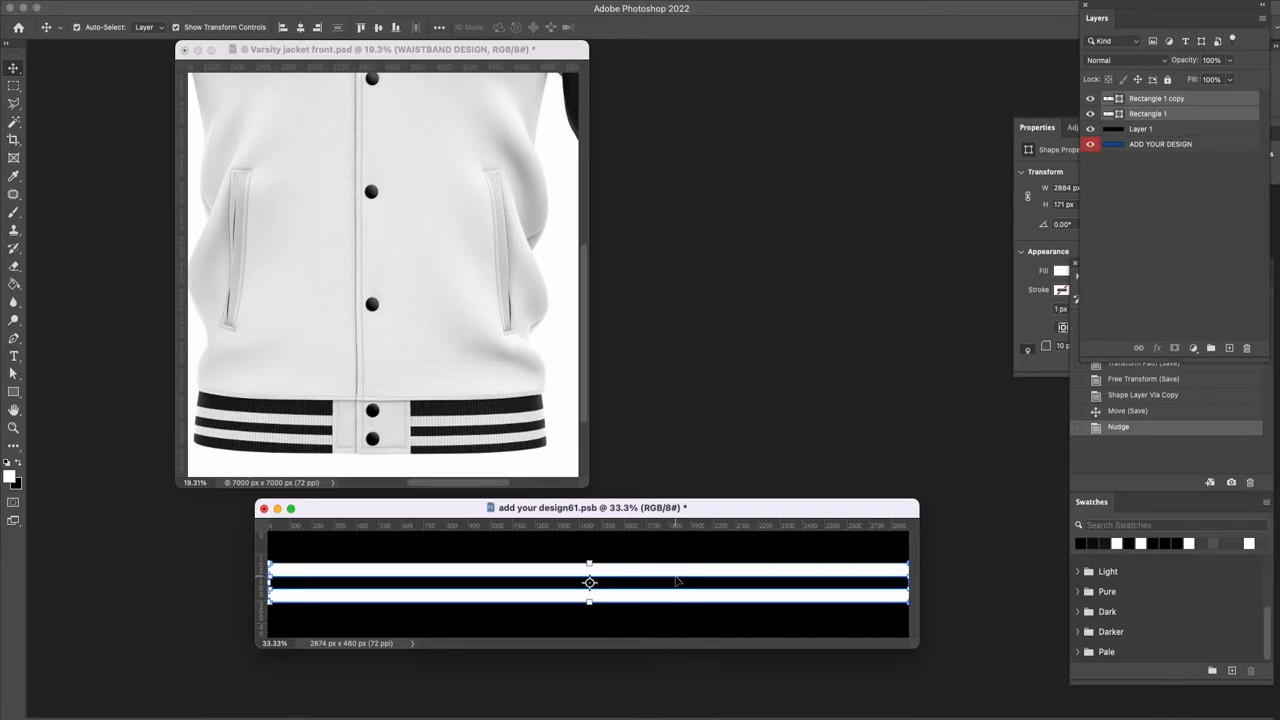
pyautogui.press('super+s')
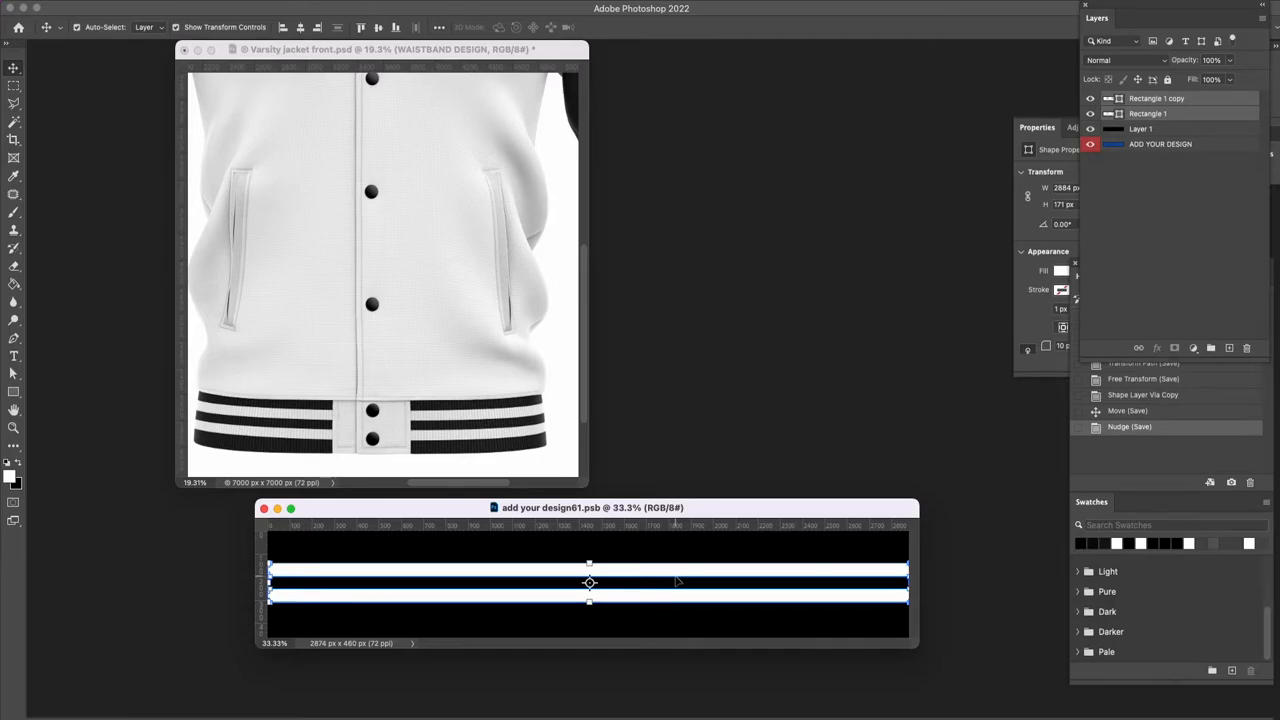
# Nudge both stripes slightly down and save the waistband design again.
pyautogui.press('Down')
pyautogui.press('Down')
pyautogui.press('Down')
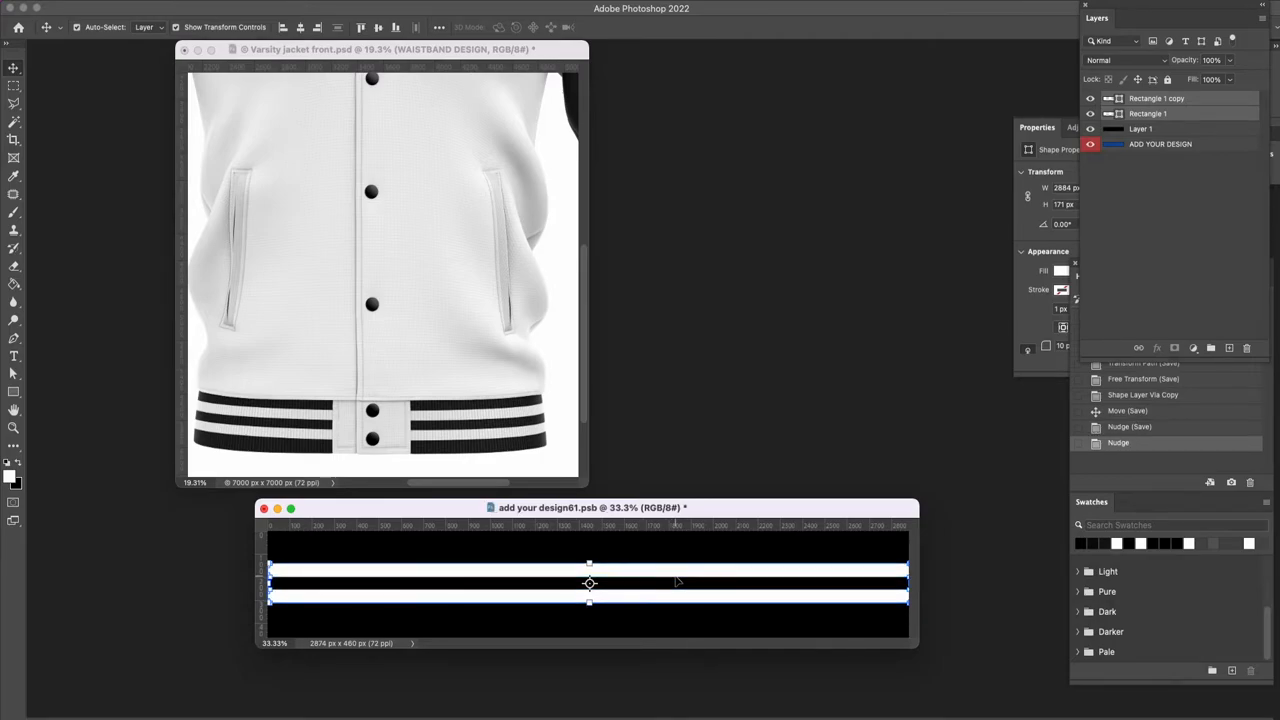
pyautogui.press('super+s')
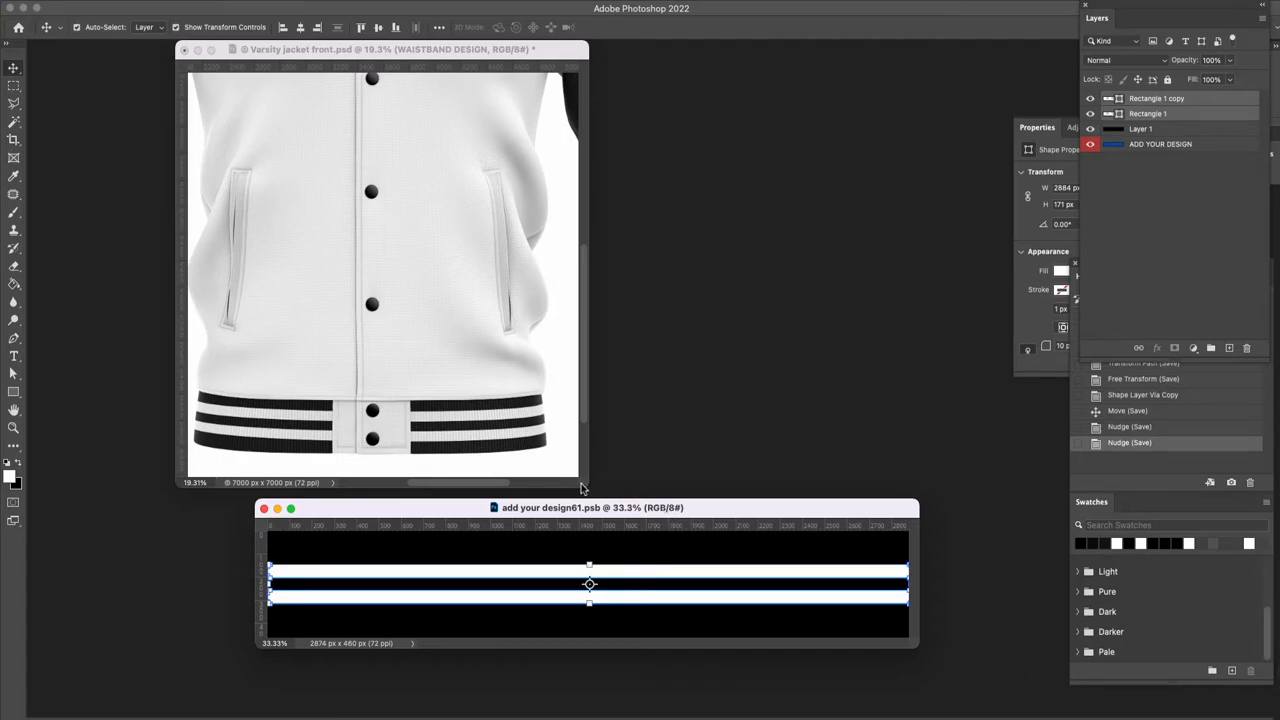
# Widen the jacket window to include the sleeve cuff and open that cuff's SLEEVE CUFF DESIGN smart object for editing.
pyautogui.moveTo(583, 488); pyautogui.dragTo(756, 487)
pyautogui.press('a')
pyautogui.press('v')
pyautogui.click(662, 436)
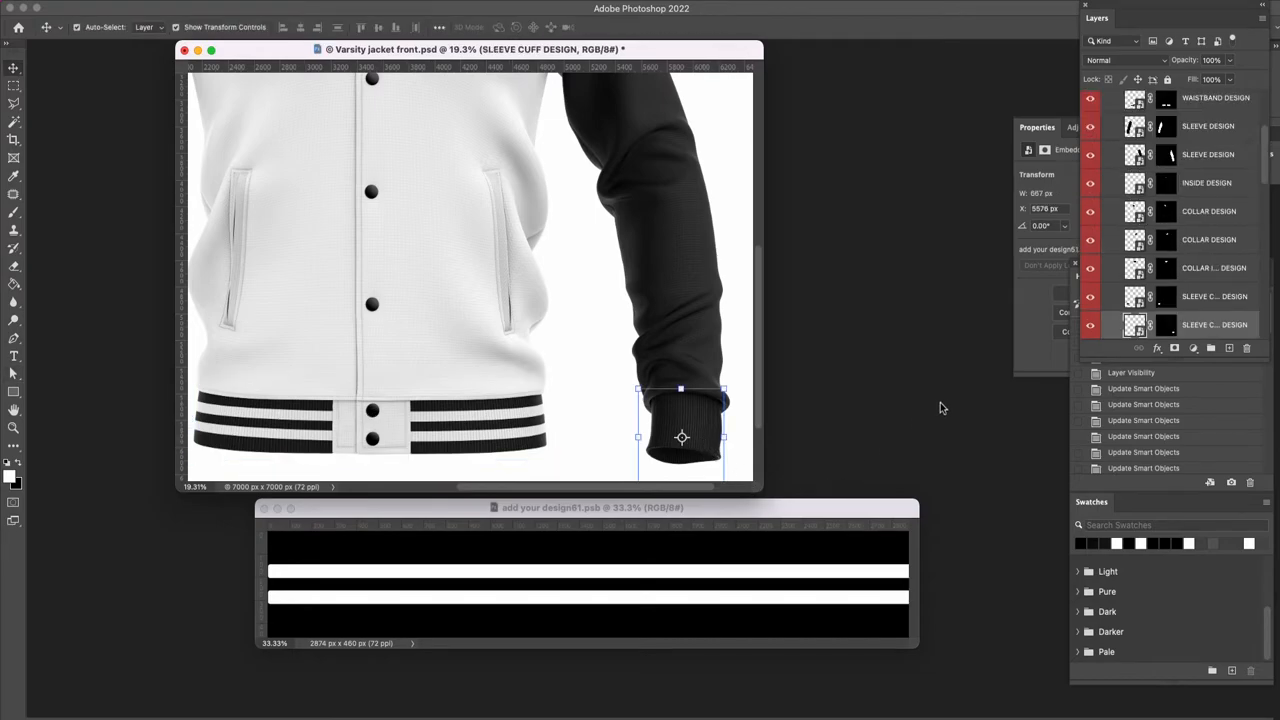
pyautogui.doubleClick(1133, 330)
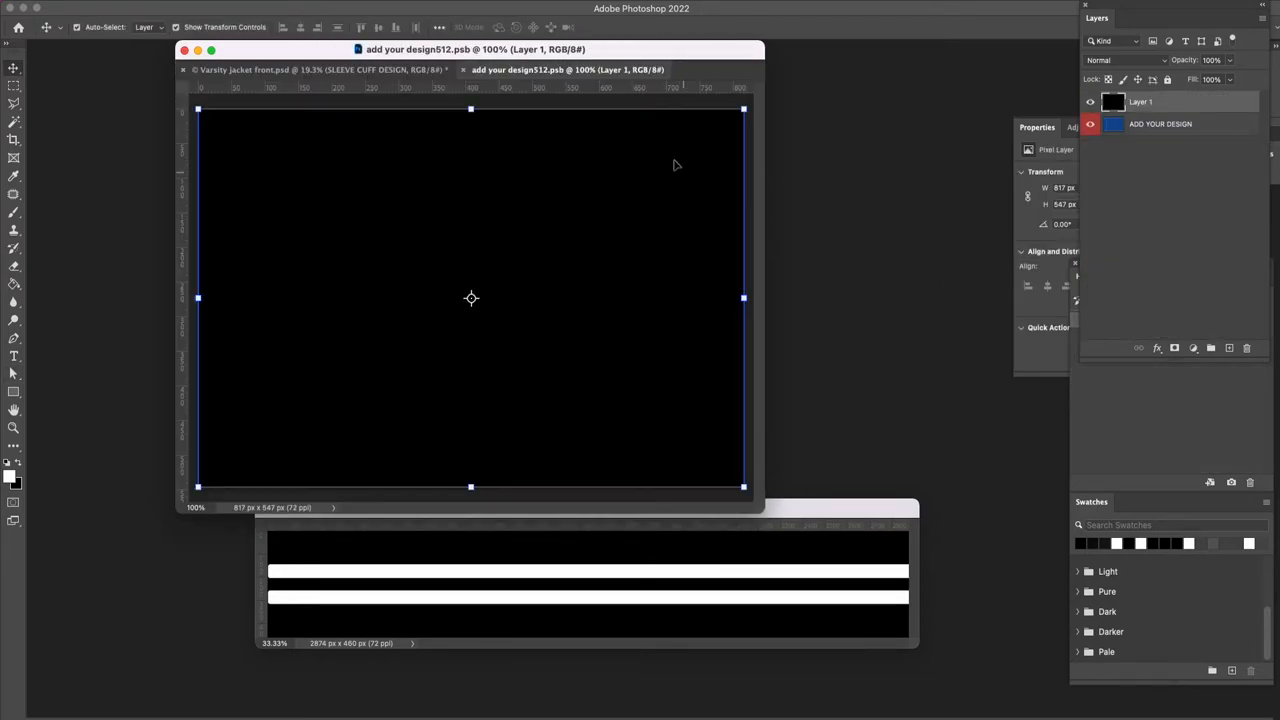
# Float the sleeve cuff design in its own window at 66.7% zoom and copy both waistband stripes into it.
pyautogui.moveTo(585, 76); pyautogui.dragTo(818, 57)
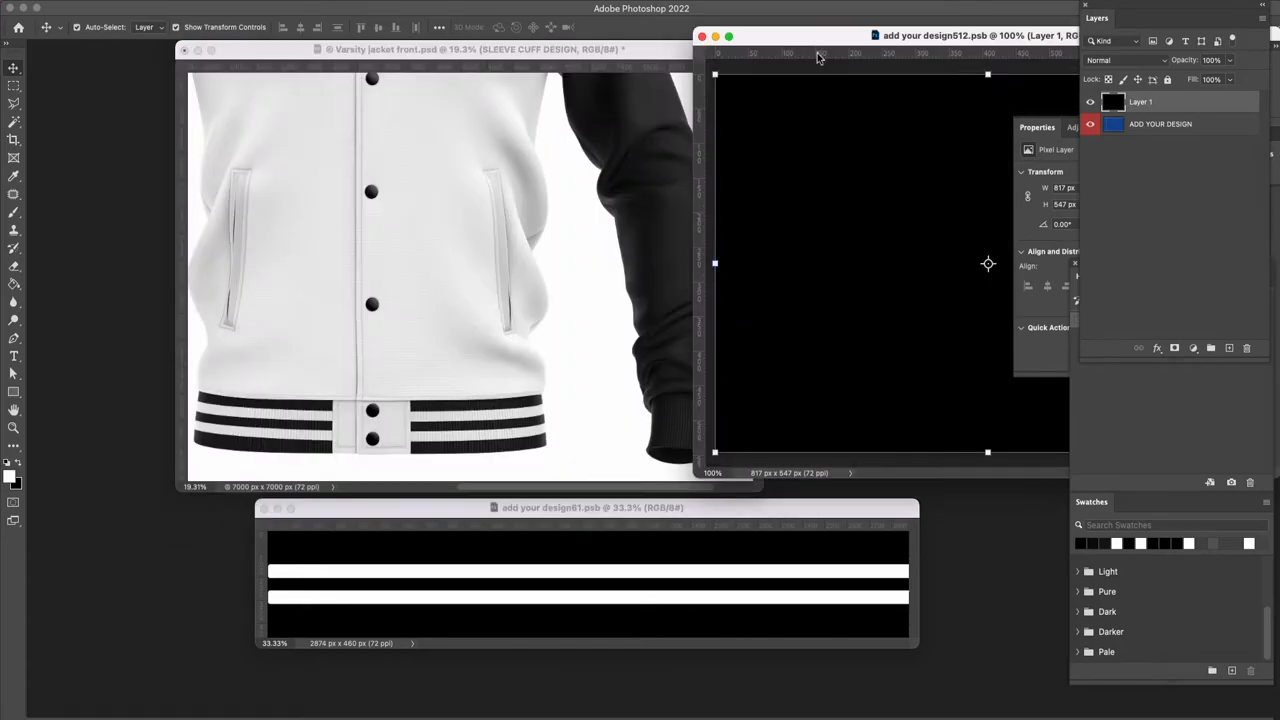
pyautogui.press('super+minus')
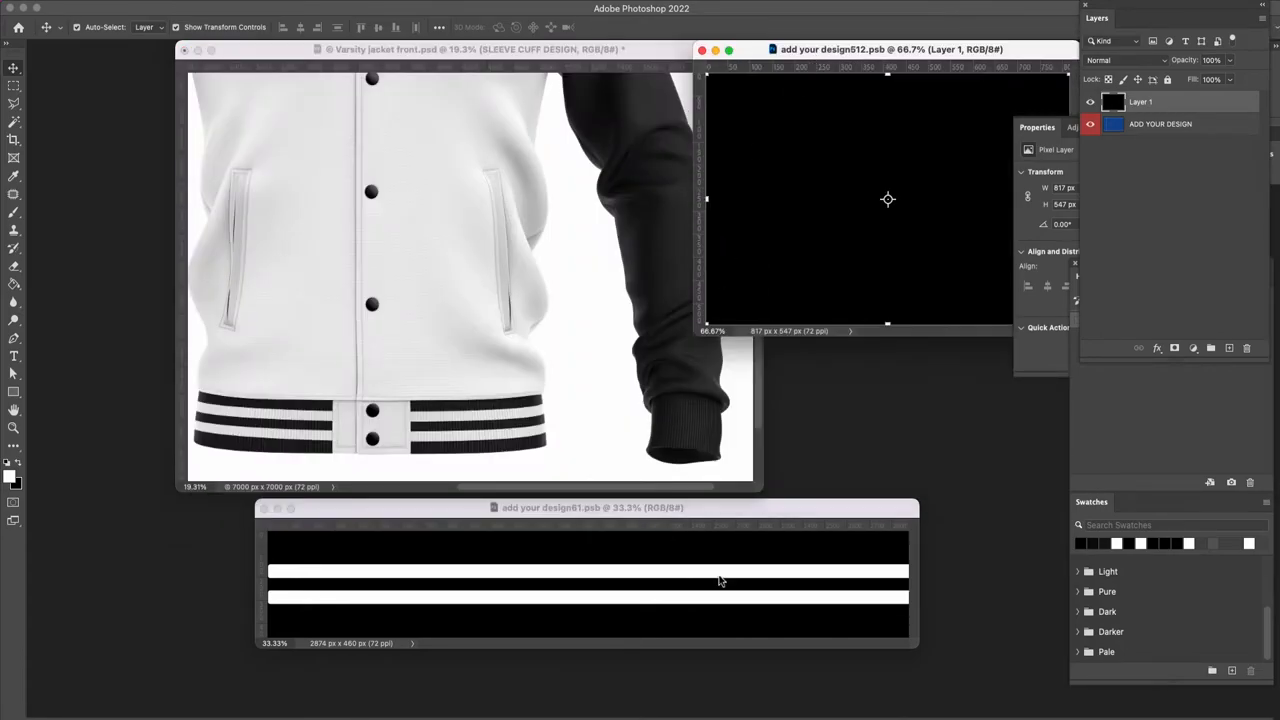
pyautogui.click(718, 580)
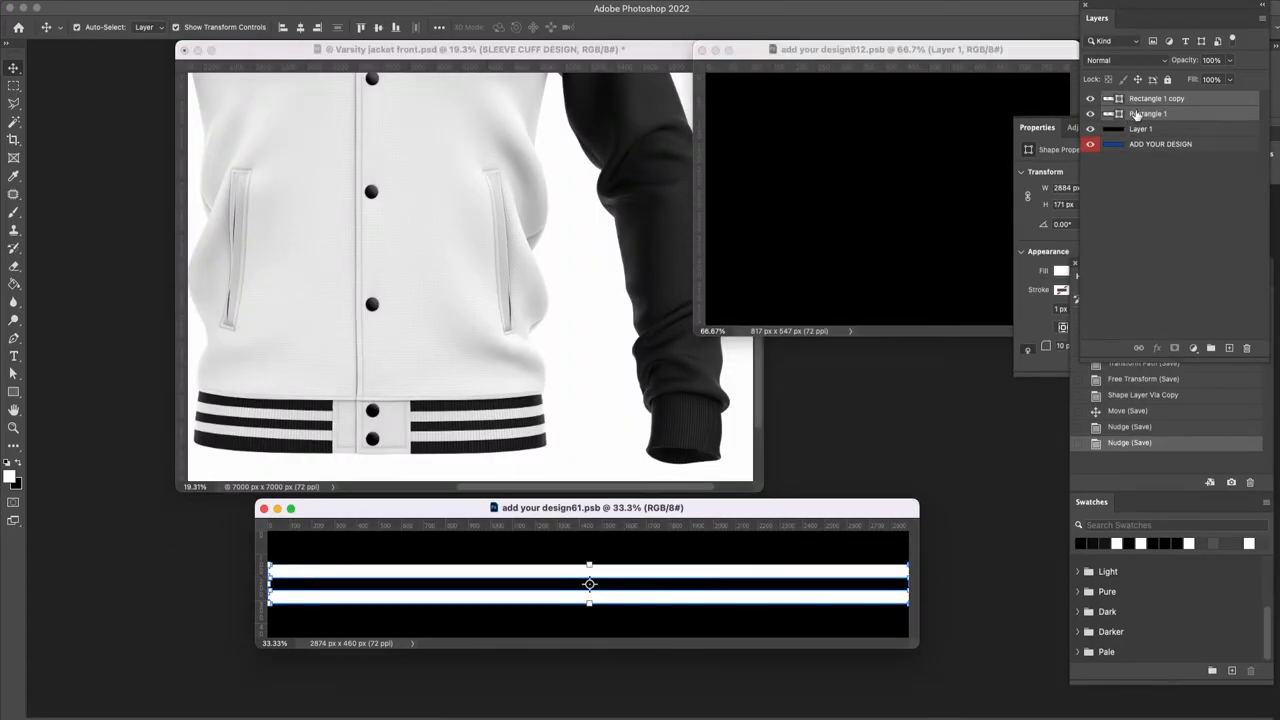
pyautogui.moveTo(1136, 114); pyautogui.dragTo(863, 197)
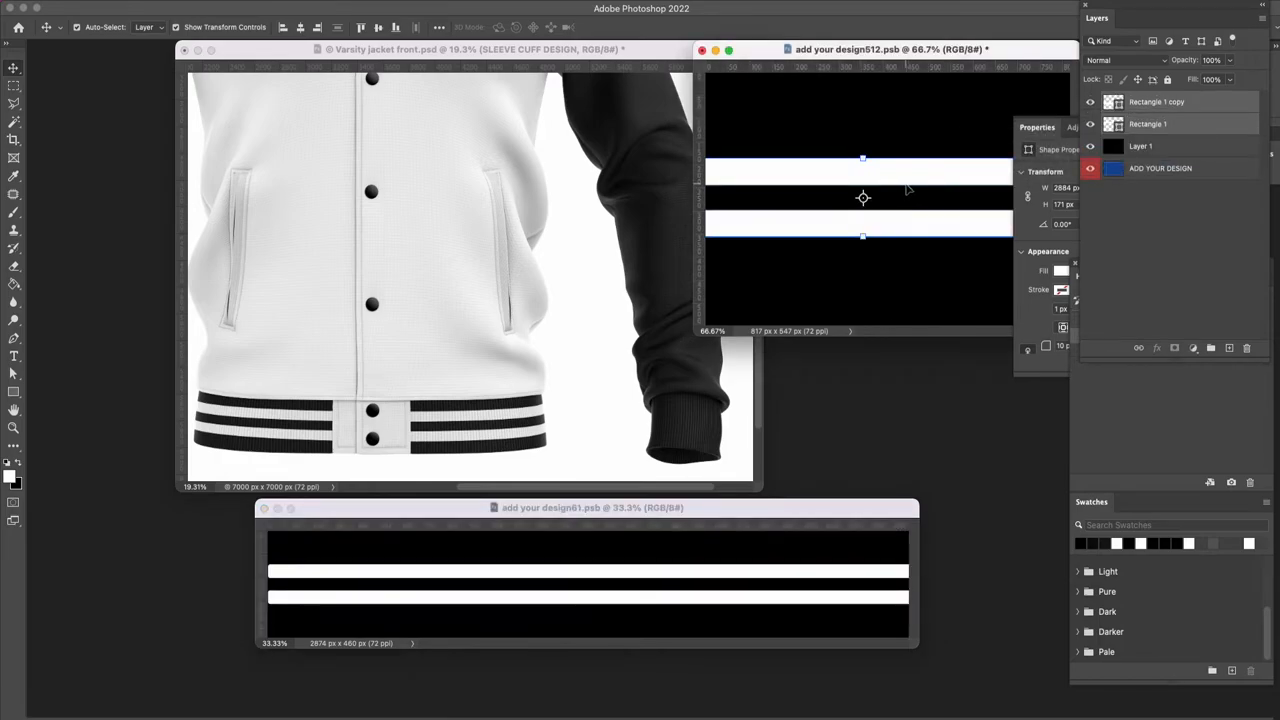
# Move and enlarge the cuff design's window so the whole design fits, and save the striped cuff design.
pyautogui.moveTo(968, 50); pyautogui.dragTo(938, 66)
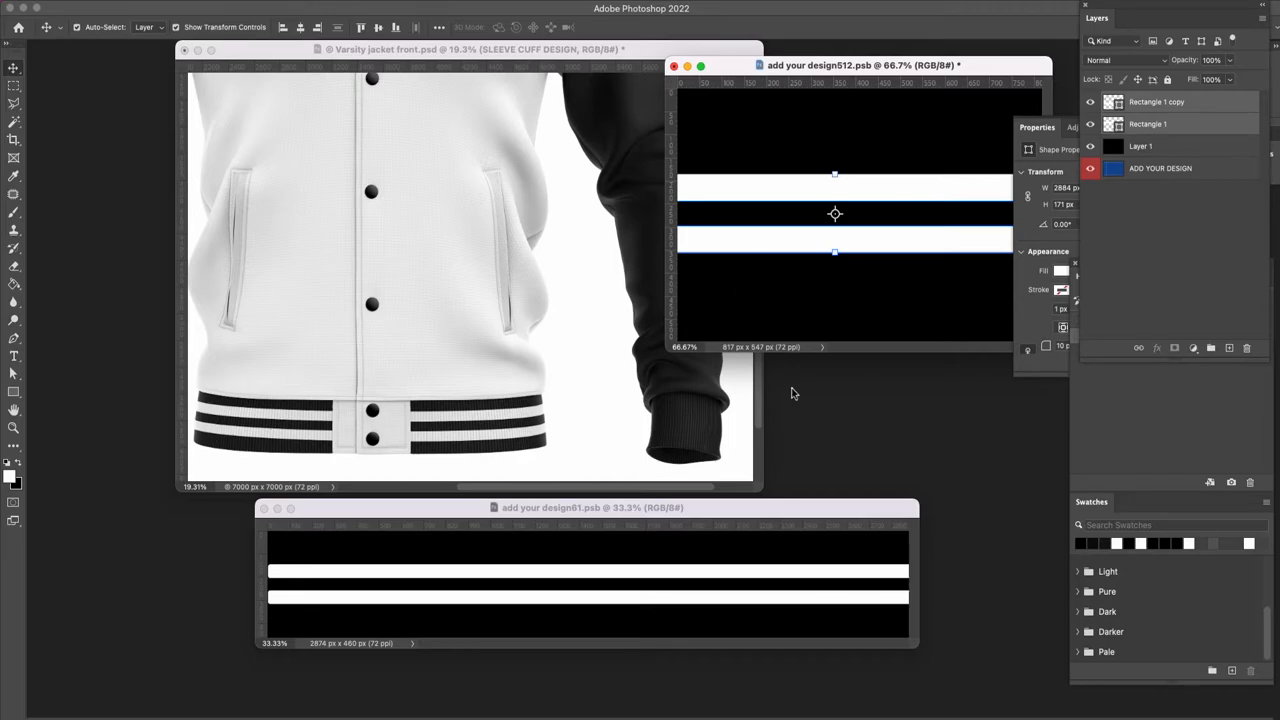
pyautogui.moveTo(866, 72); pyautogui.dragTo(818, 76)
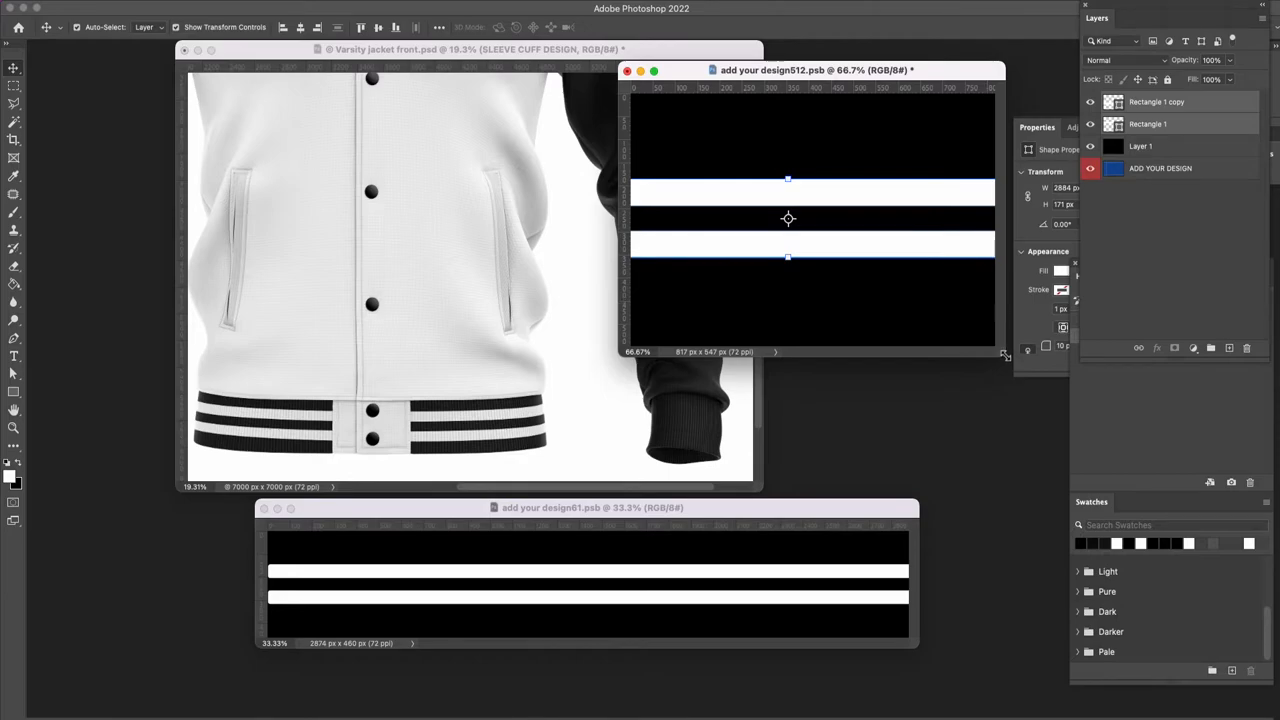
pyautogui.moveTo(1006, 357); pyautogui.dragTo(1013, 367)
pyautogui.hotkey('ctrl', 's')
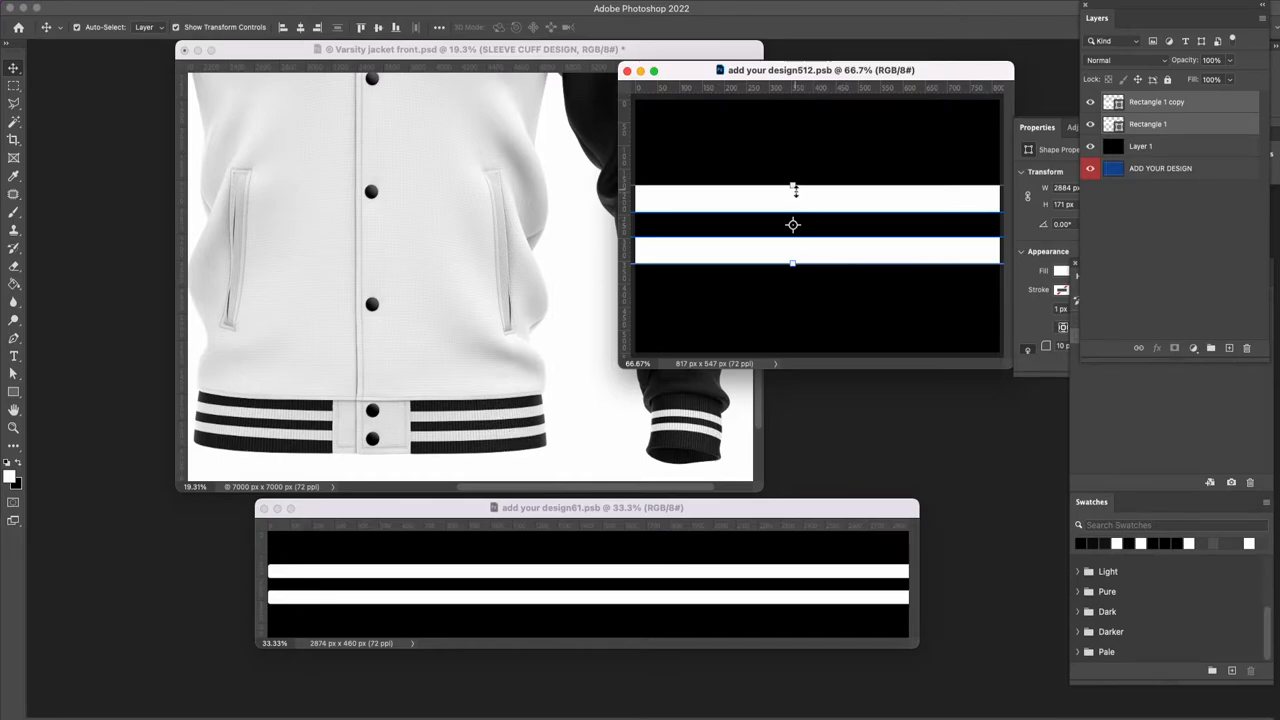
# Delete the lower stripe from the cuff design, stretch the remaining stripe downward to about 71 px high and save.
pyautogui.click(886, 316)
pyautogui.click(864, 250)
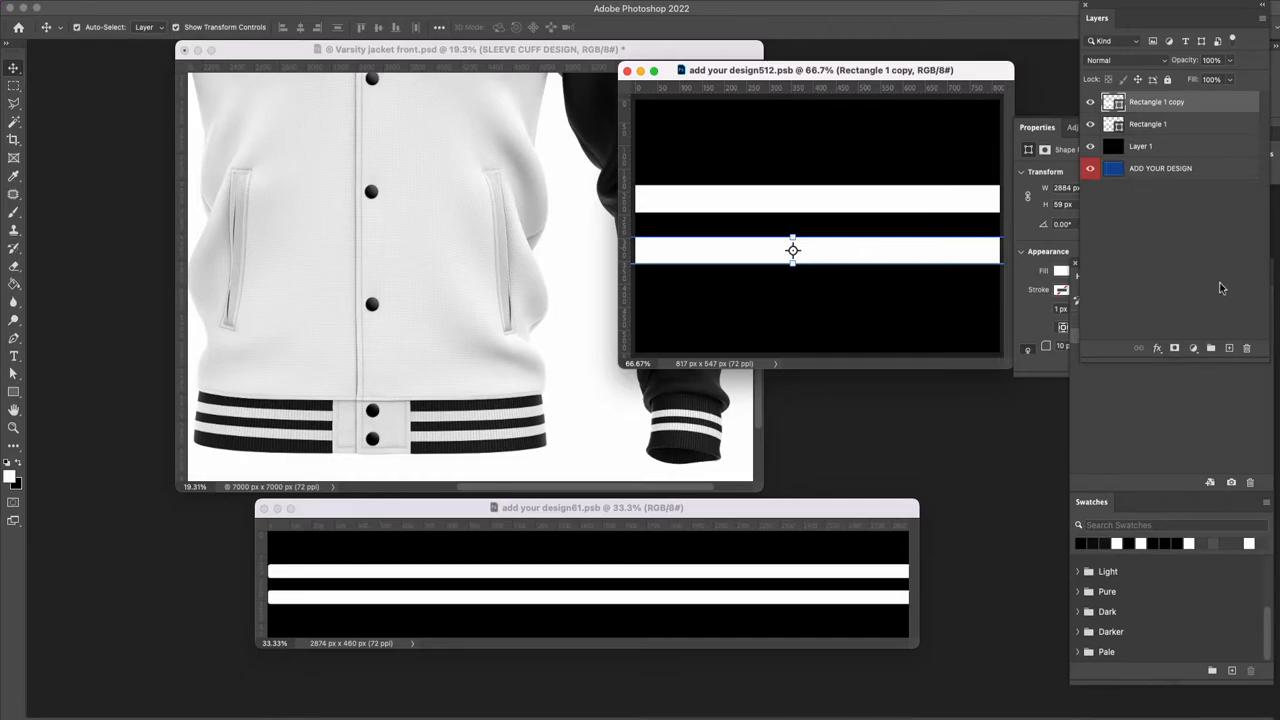
pyautogui.click(1247, 348)
pyautogui.hotkey('ctrl', 't')
pyautogui.moveTo(796, 214); pyautogui.dragTo(795, 222)
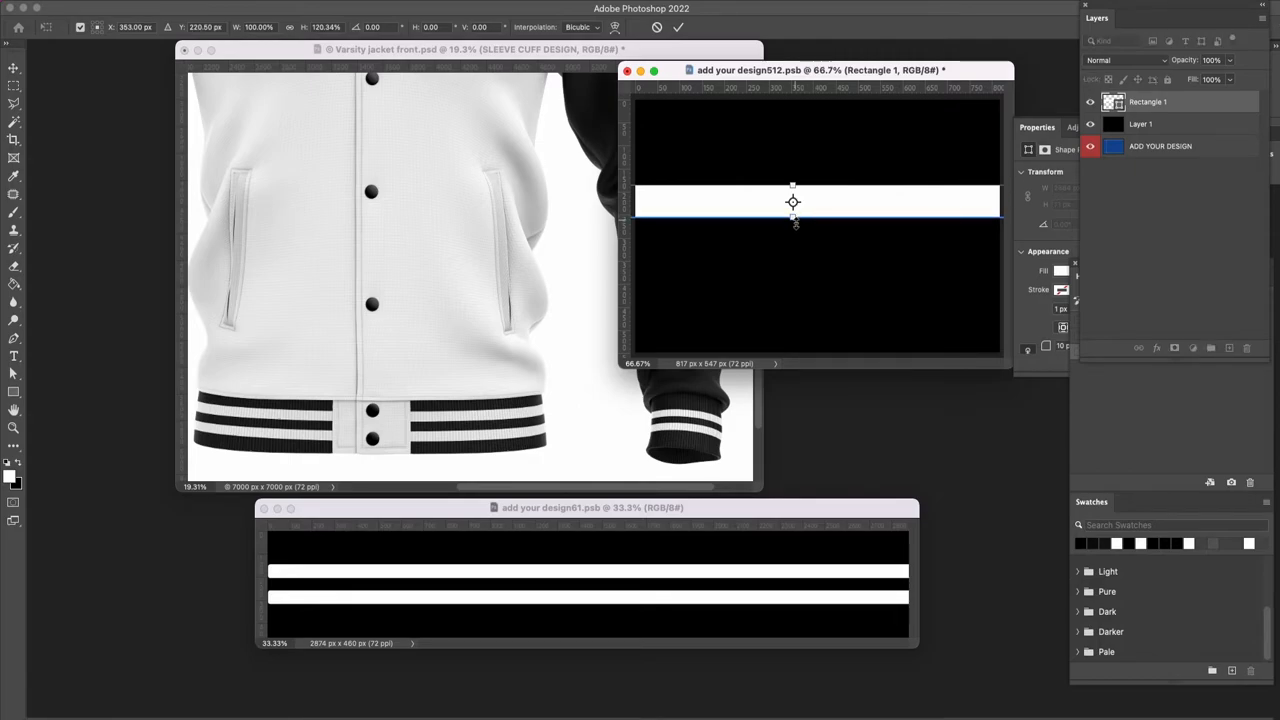
pyautogui.press('Return')
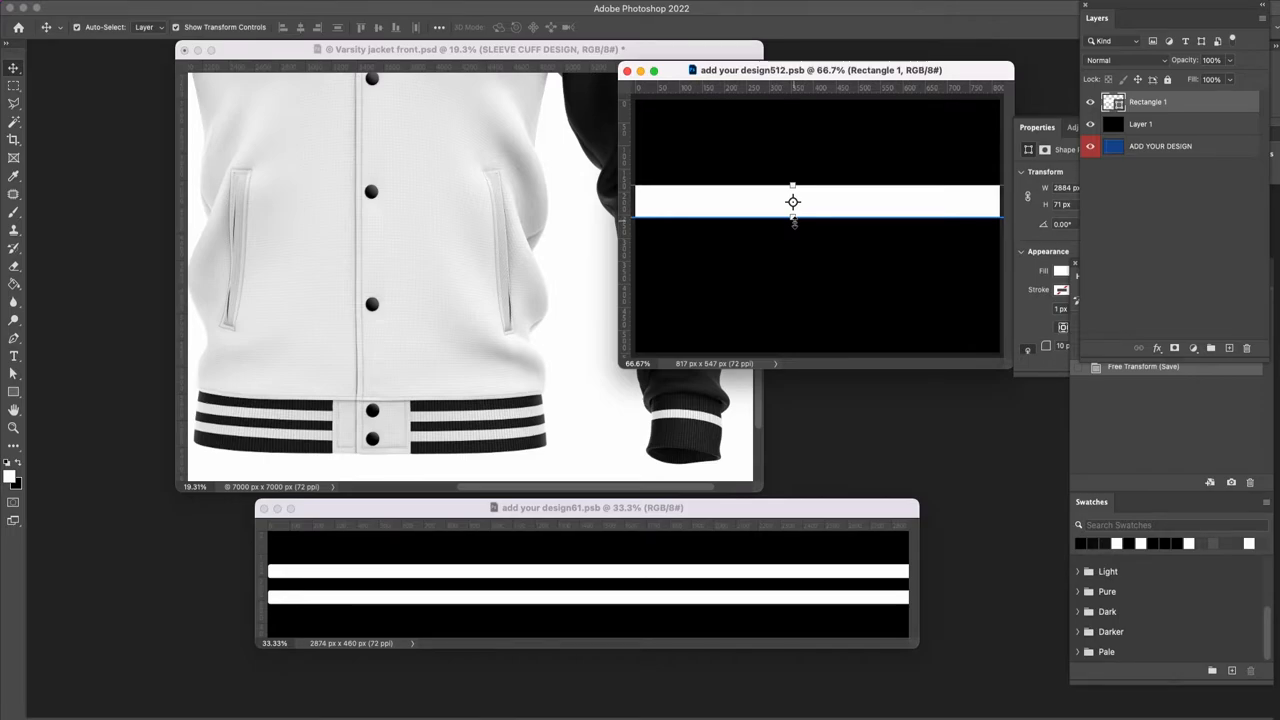
# Stretch the cuff stripe upward to about 84 px high and save the cuff design.
pyautogui.moveTo(792, 183); pyautogui.dragTo(792, 177)
pyautogui.press('Return')
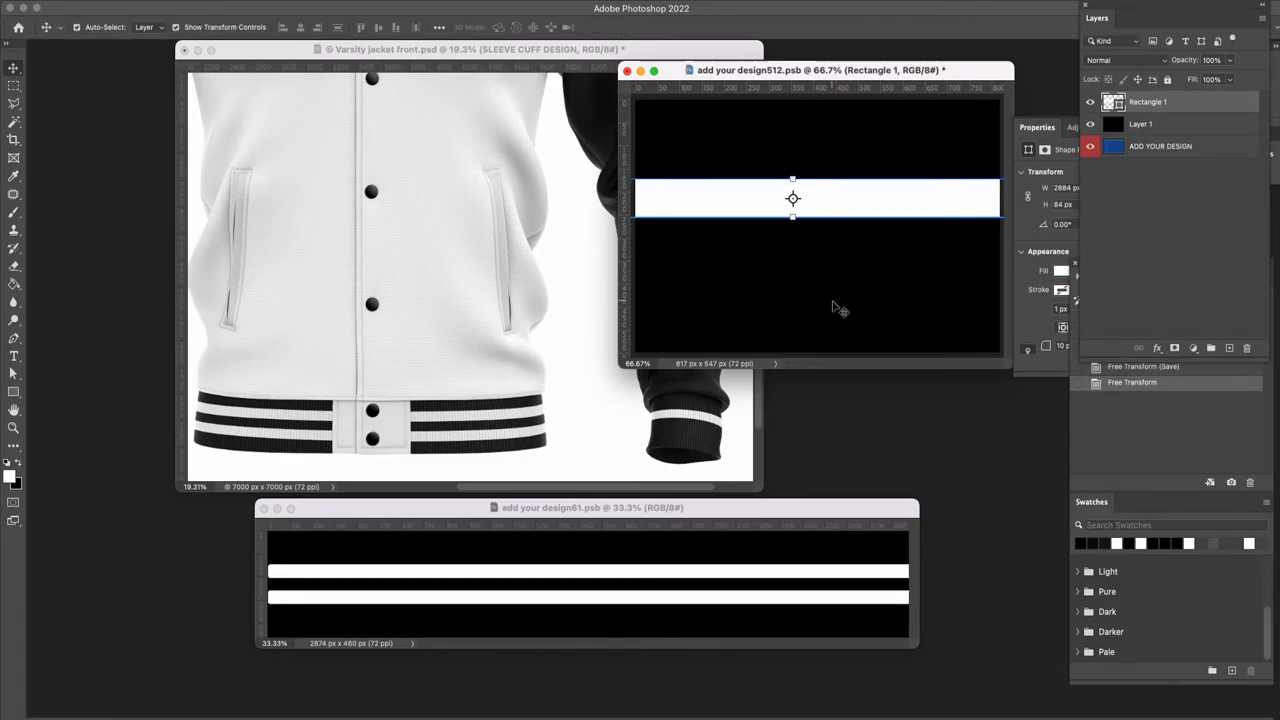
pyautogui.press('super+s')
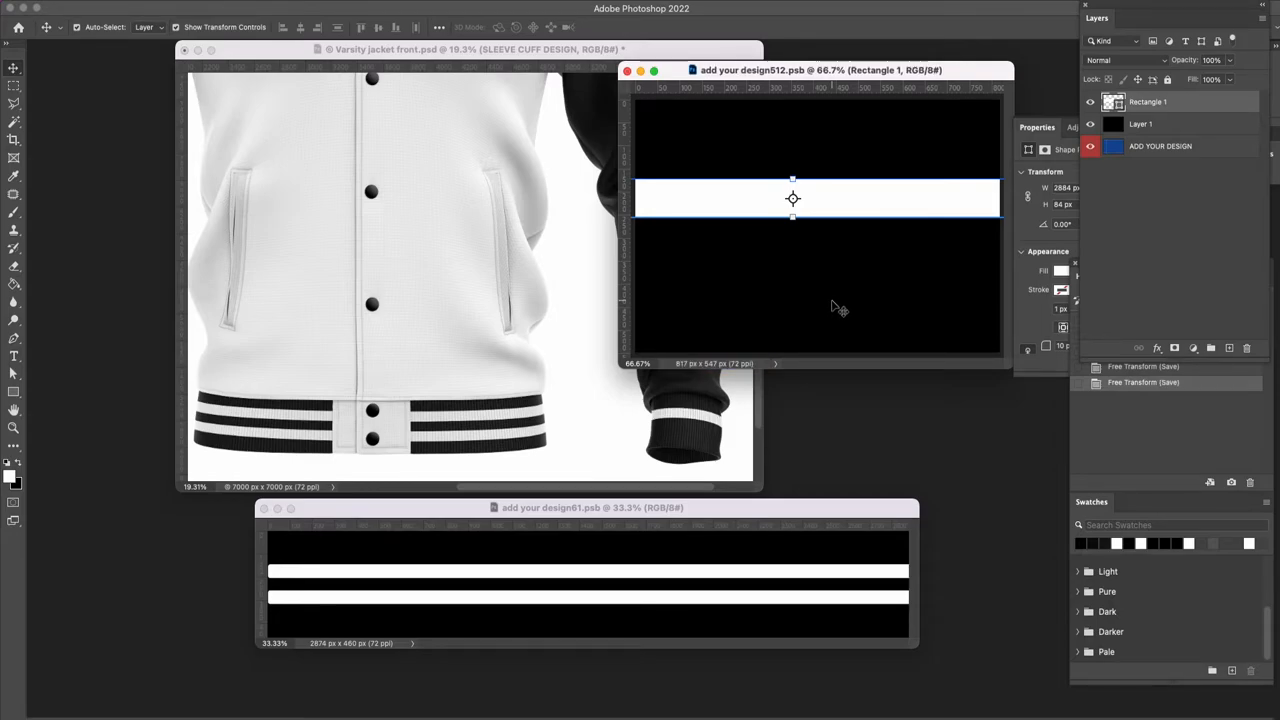
# Duplicate the cuff stripe below the original, set the pair closer together and higher at about 228 px overall height, and save.
pyautogui.press('super+j')
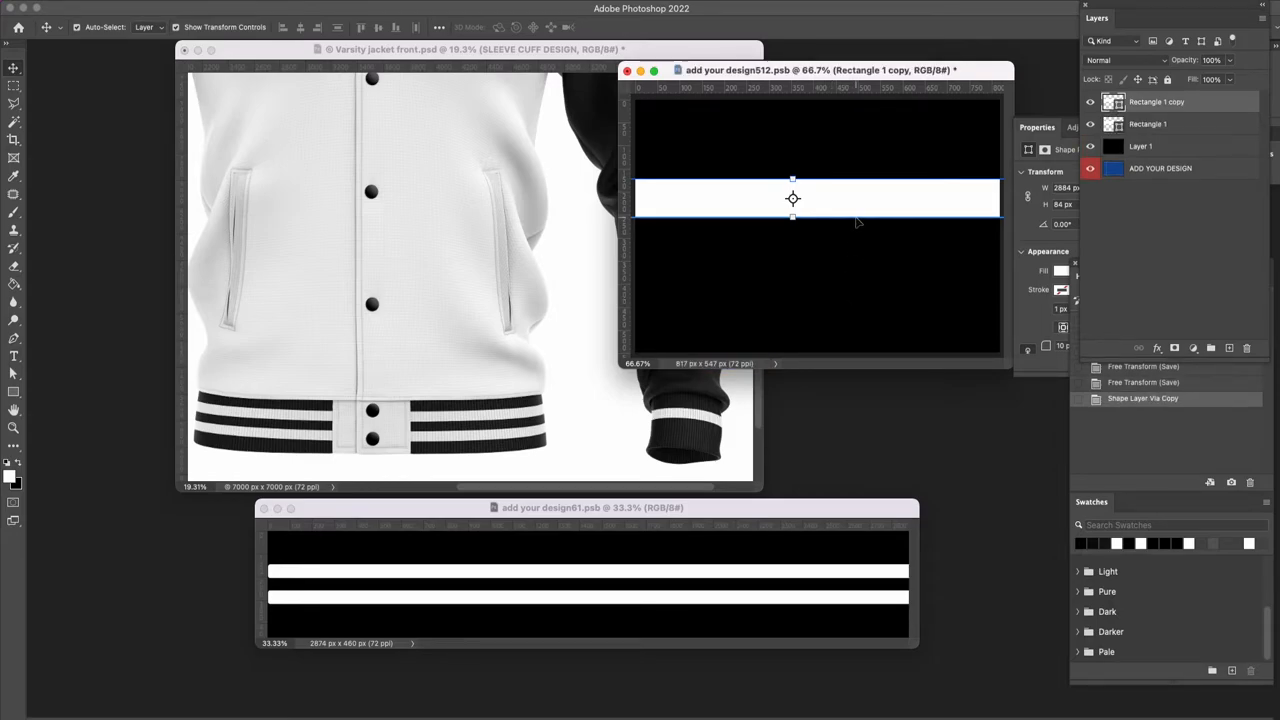
pyautogui.moveTo(856, 215); pyautogui.dragTo(841, 283)
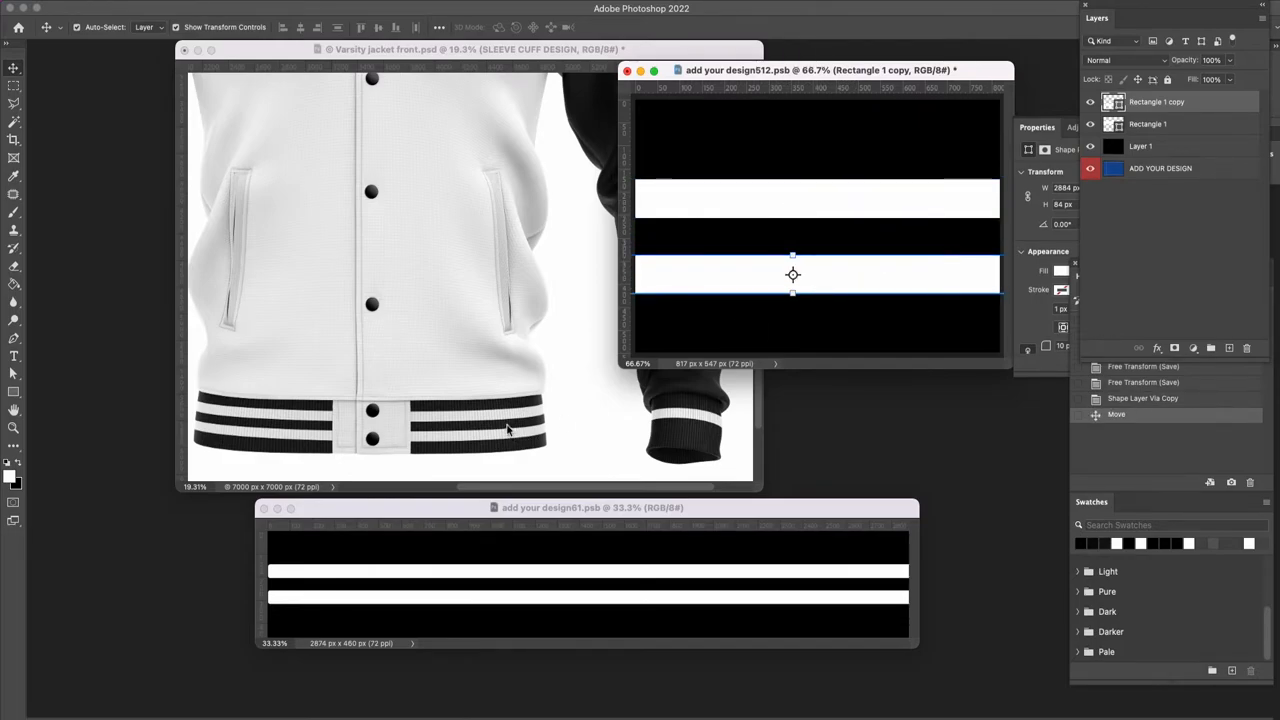
pyautogui.press('super+s')
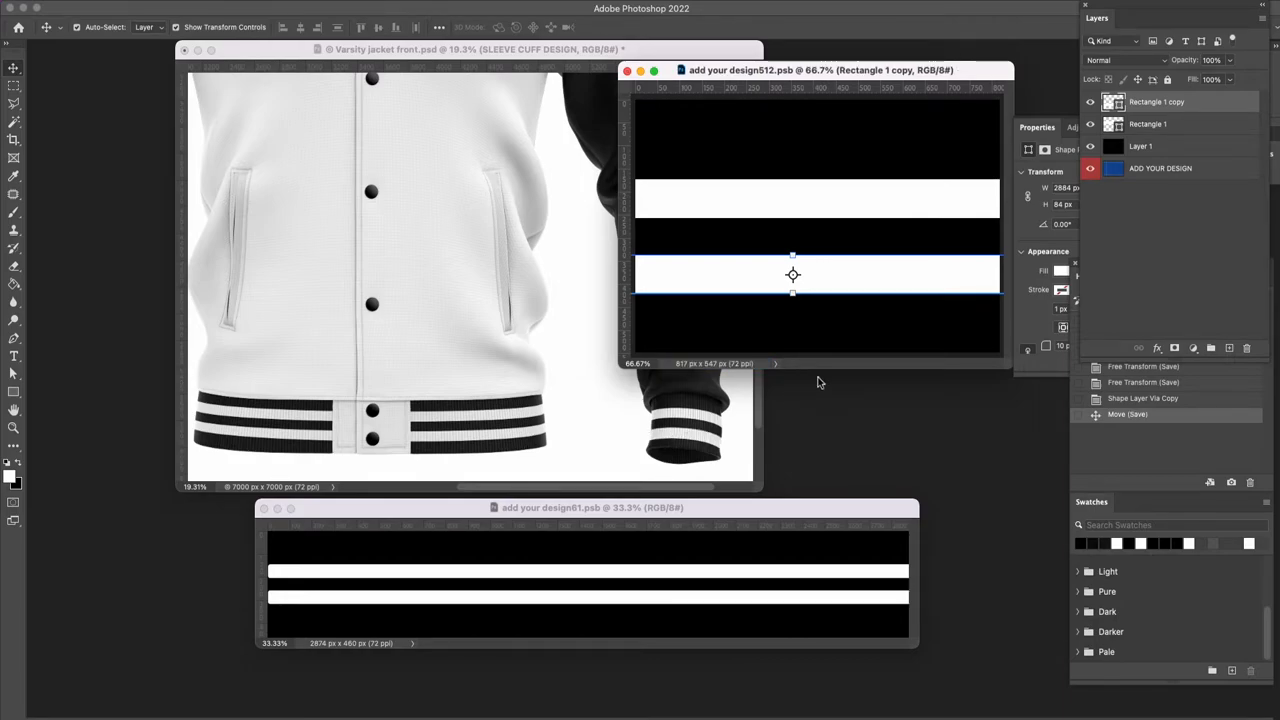
pyautogui.moveTo(850, 287); pyautogui.dragTo(846, 191)
pyautogui.keyDown('shift'); pyautogui.click(848, 205); pyautogui.keyUp('shift')
pyautogui.press('super+s')
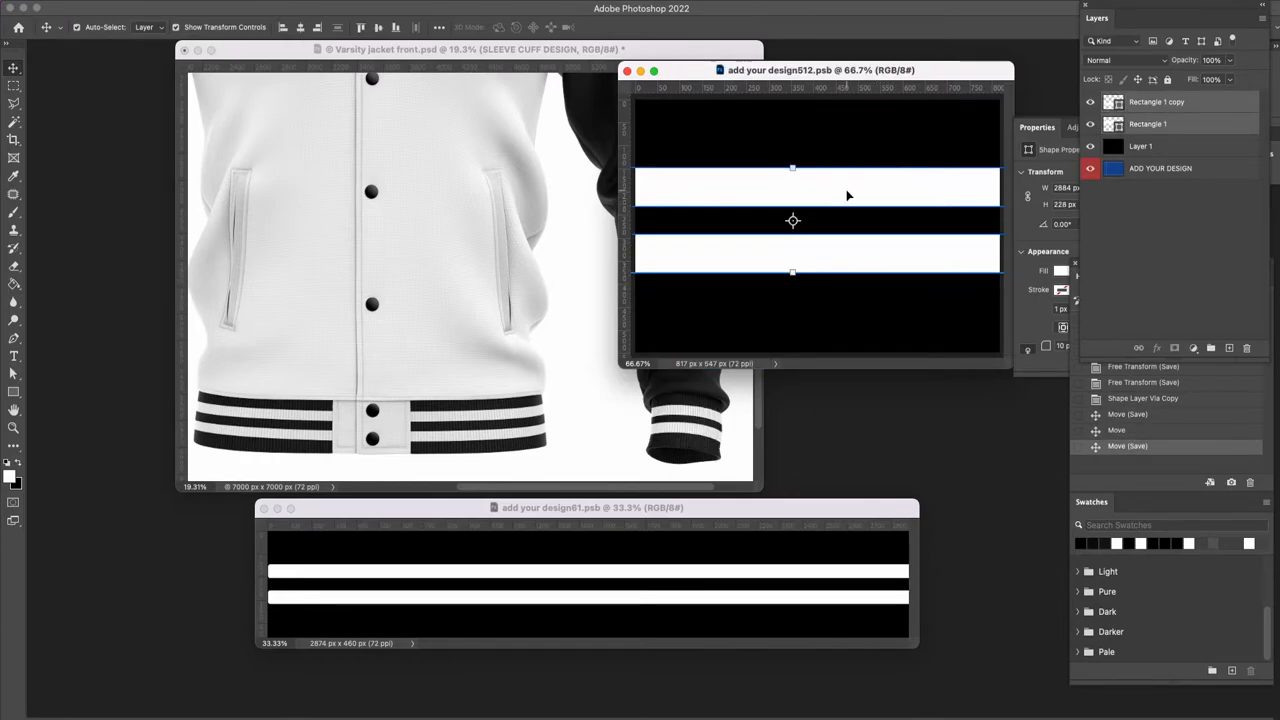
# Close the waistband design and open the smart object of the plain black cuff on the jacket's other sleeve.
pyautogui.click(264, 508)
pyautogui.click(429, 489)
pyautogui.moveTo(431, 489); pyautogui.dragTo(460, 489)
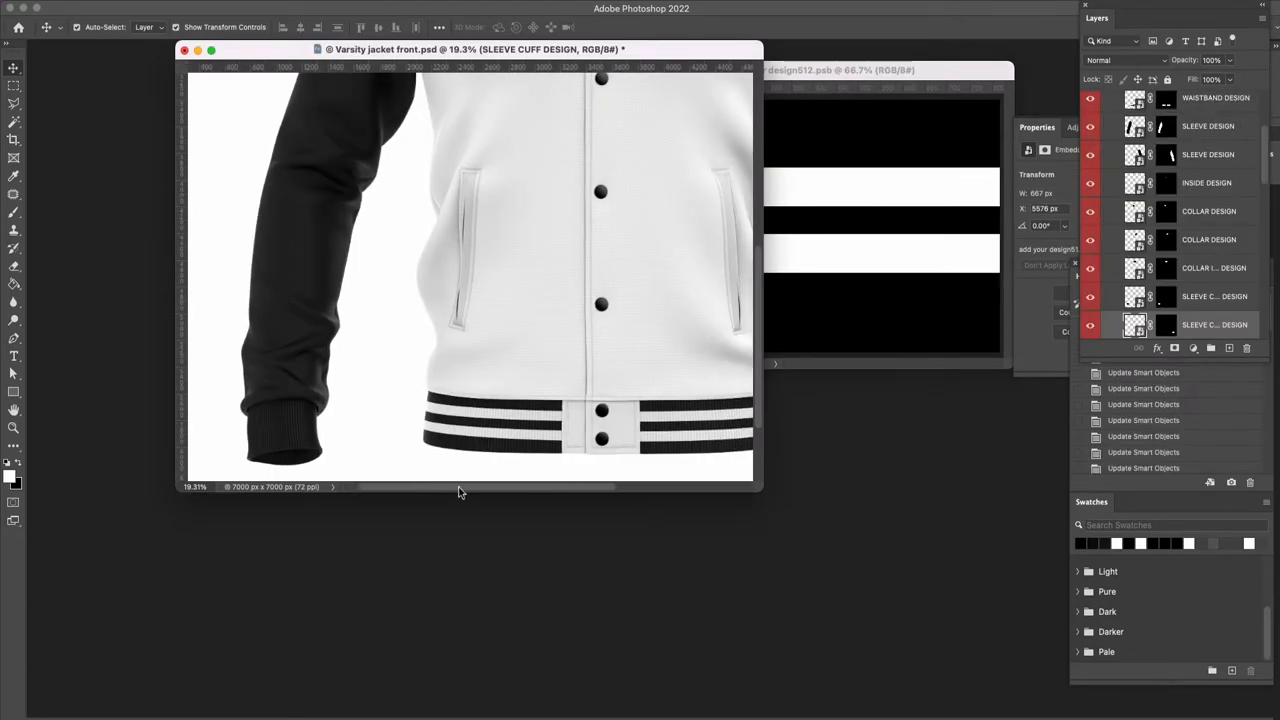
pyautogui.click(298, 432)
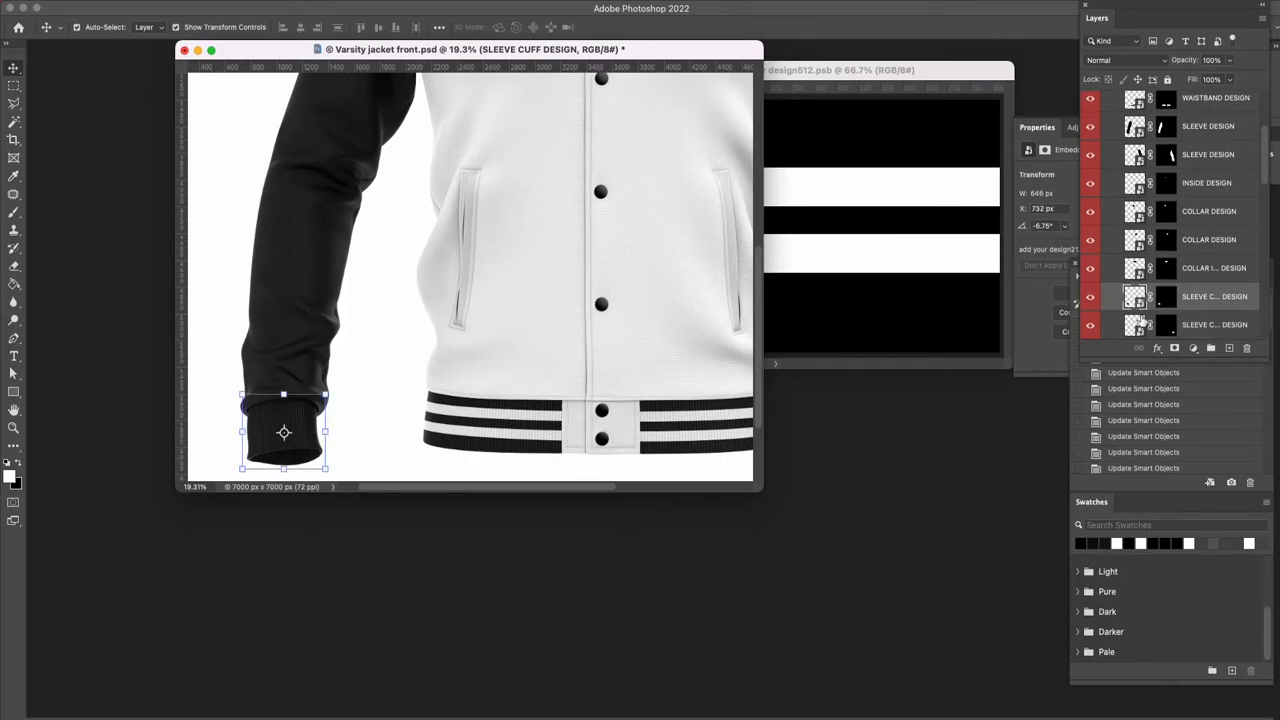
pyautogui.doubleClick(1130, 298)
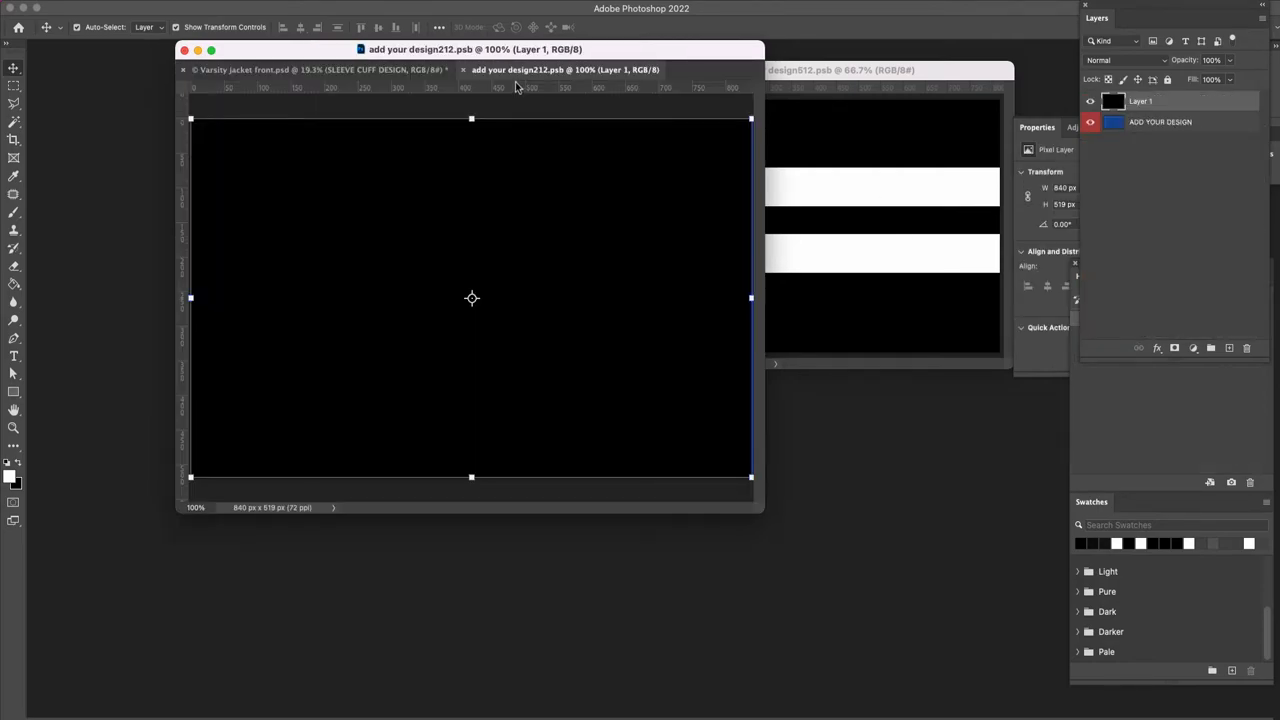
# Float the plain cuff design in its own window and copy both stripes from the finished cuff design into its middle.
pyautogui.moveTo(520, 88); pyautogui.dragTo(560, 215)
pyautogui.click(836, 70)
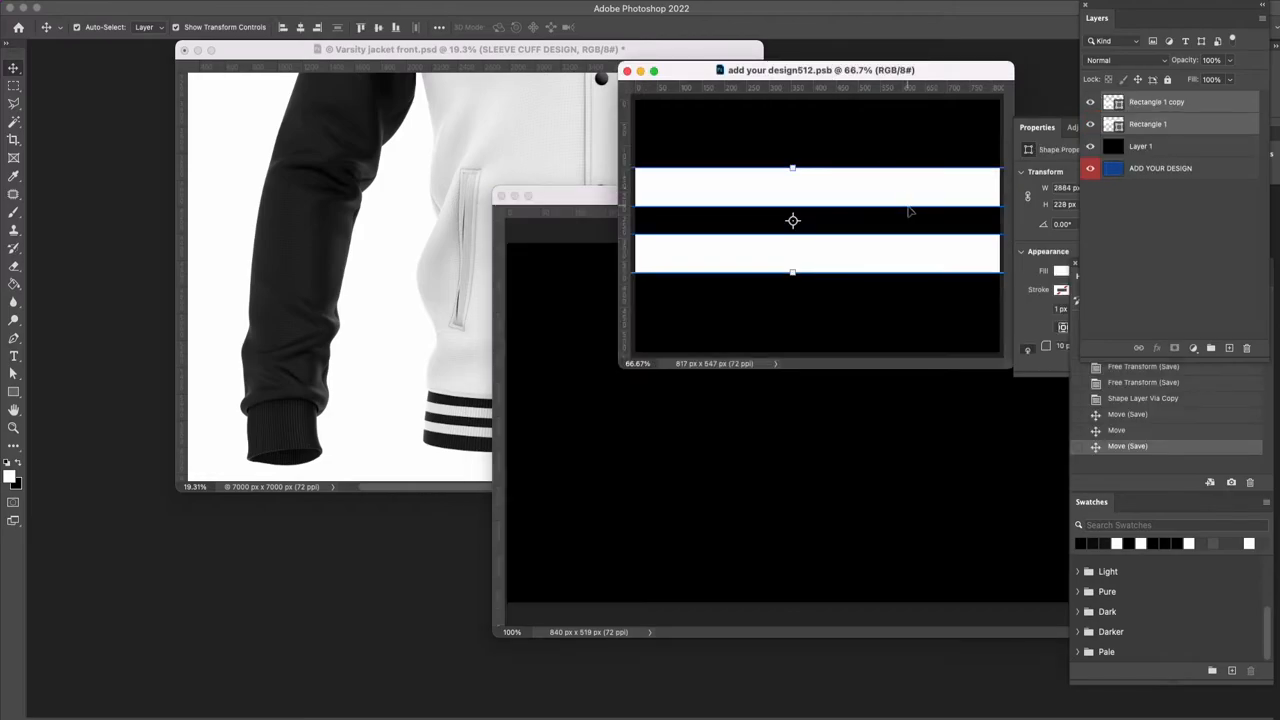
pyautogui.moveTo(1122, 123); pyautogui.dragTo(757, 455)
pyautogui.moveTo(813, 401); pyautogui.dragTo(817, 371)
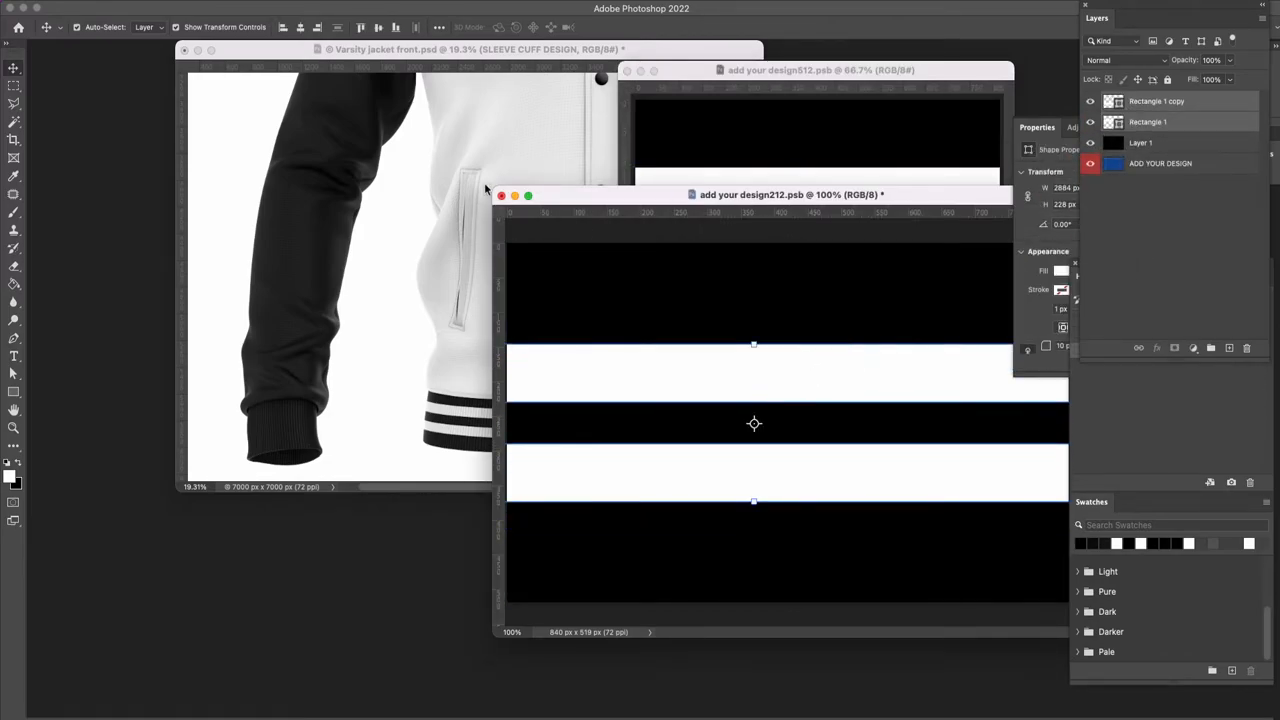
# Enlarge the jacket mockup's window to show both sleeve cuffs and save the newly striped cuff design.
pyautogui.click(486, 52)
pyautogui.moveTo(762, 490); pyautogui.dragTo(959, 571)
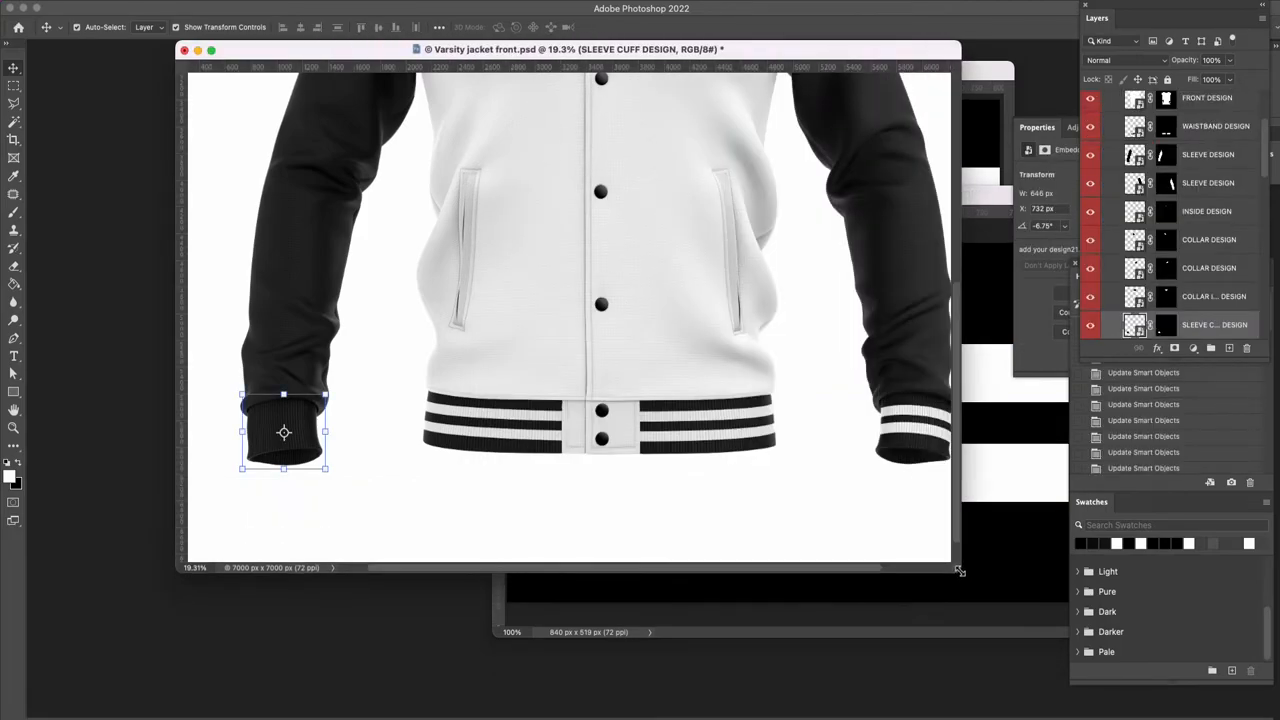
pyautogui.click(993, 197)
pyautogui.press('super+s')
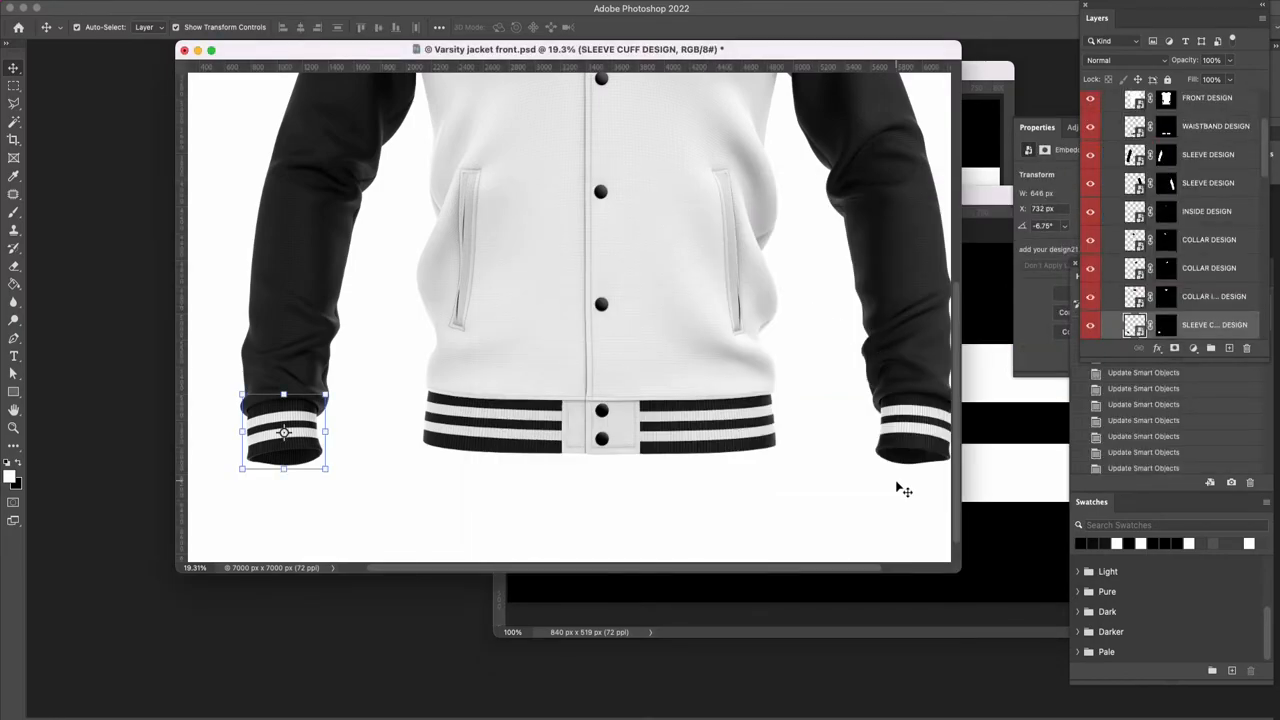
# Nudge both stripes in the second cuff design slightly upward and save it.
pyautogui.click(981, 377)
pyautogui.press('Up')
pyautogui.press('Up')
pyautogui.press('Up')
pyautogui.press('Up')
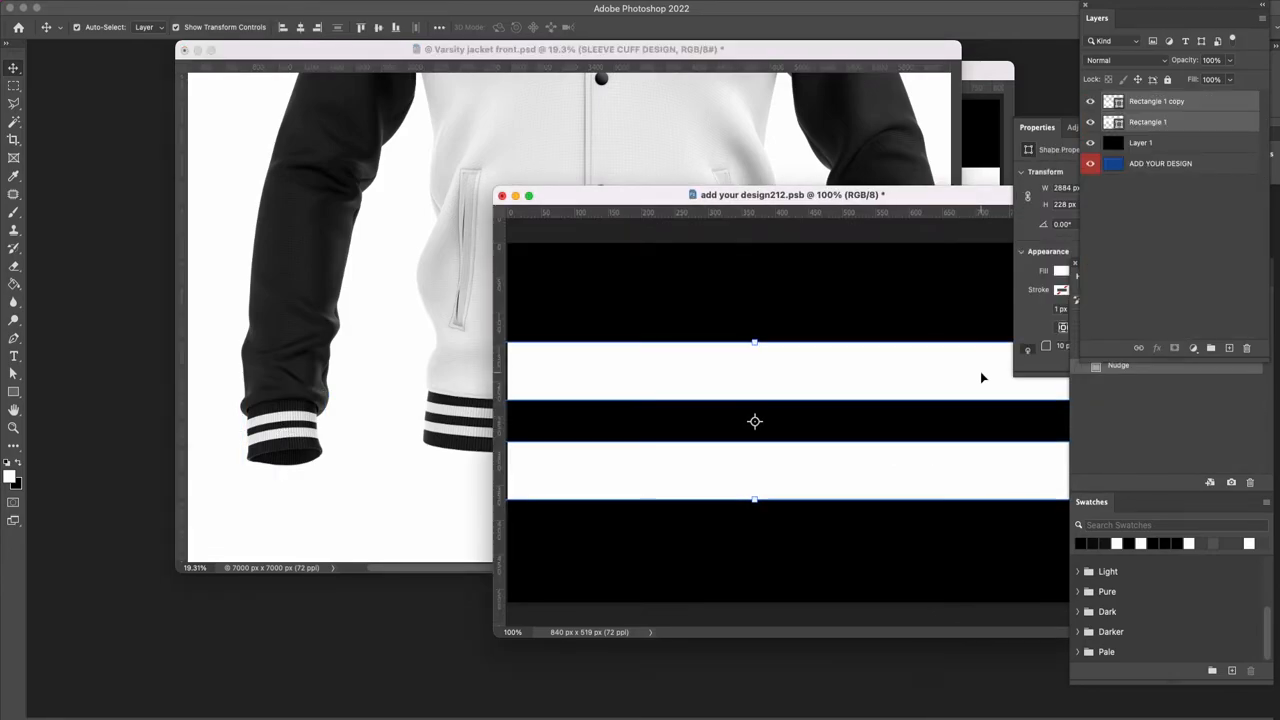
pyautogui.press('super+s')
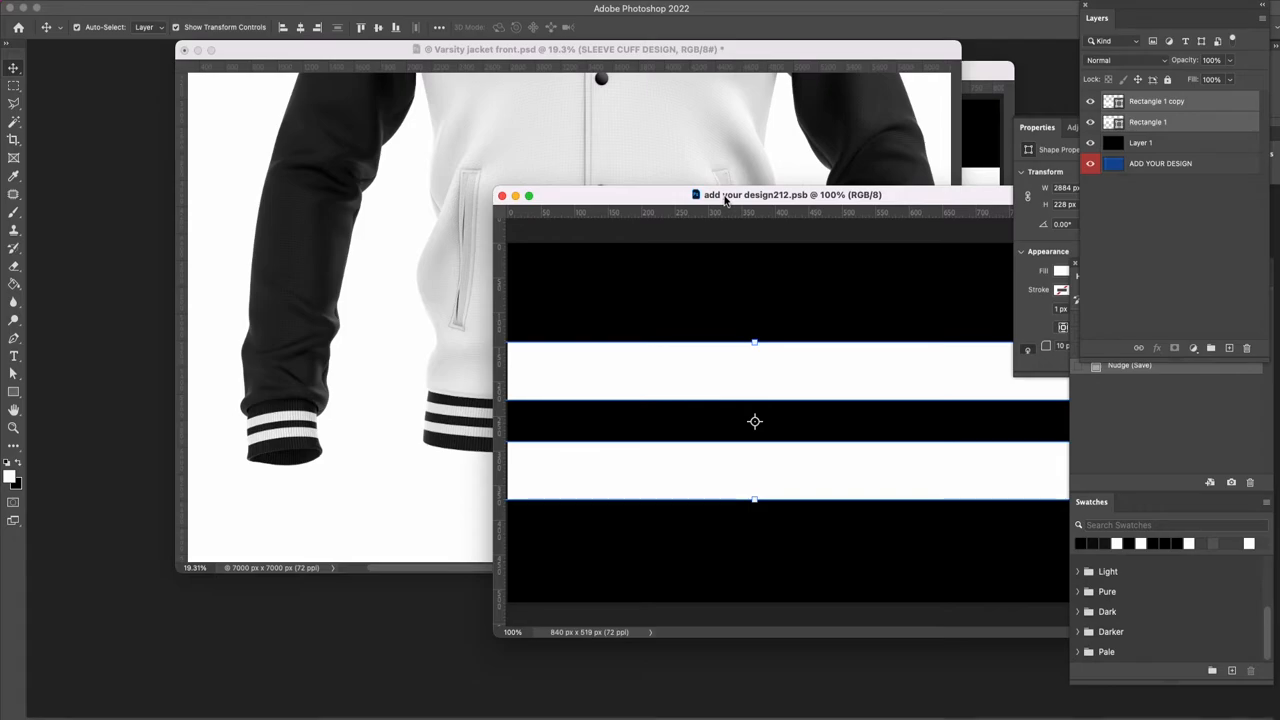
# Move the second cuff design's window below the jacket's waistband and close the first cuff design.
pyautogui.click(979, 85)
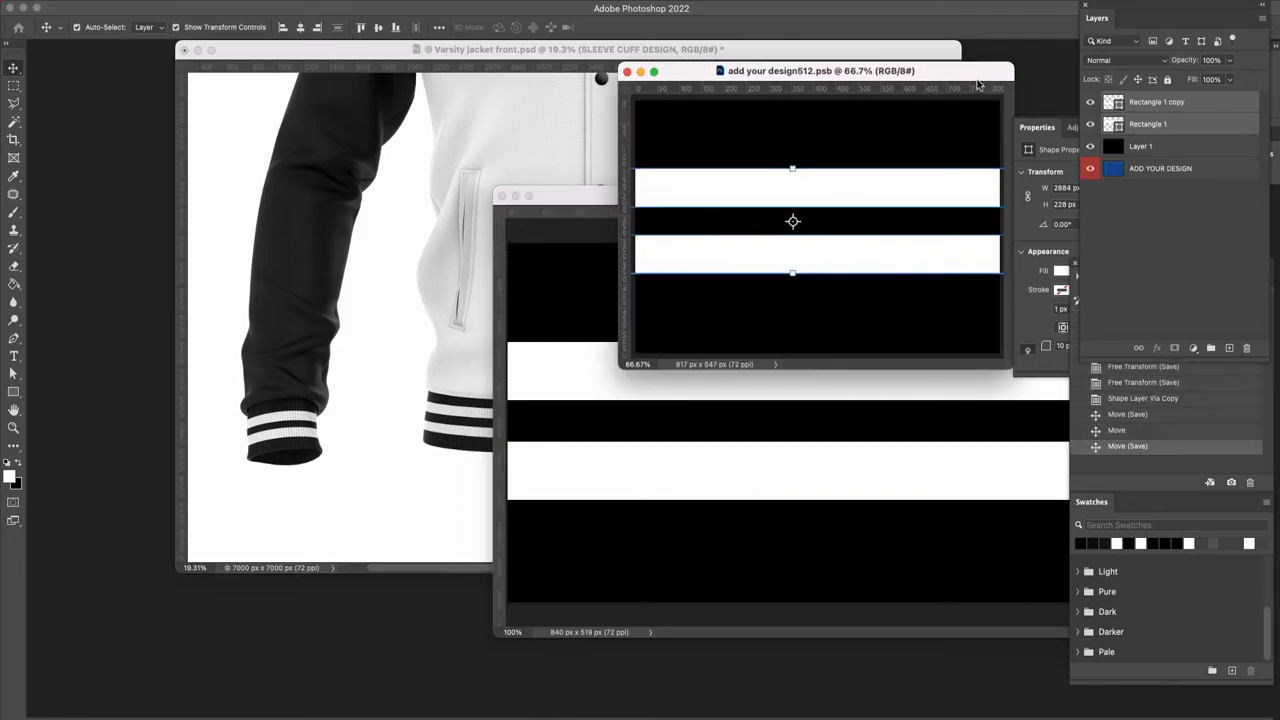
pyautogui.click(598, 200)
pyautogui.moveTo(598, 200); pyautogui.dragTo(435, 503)
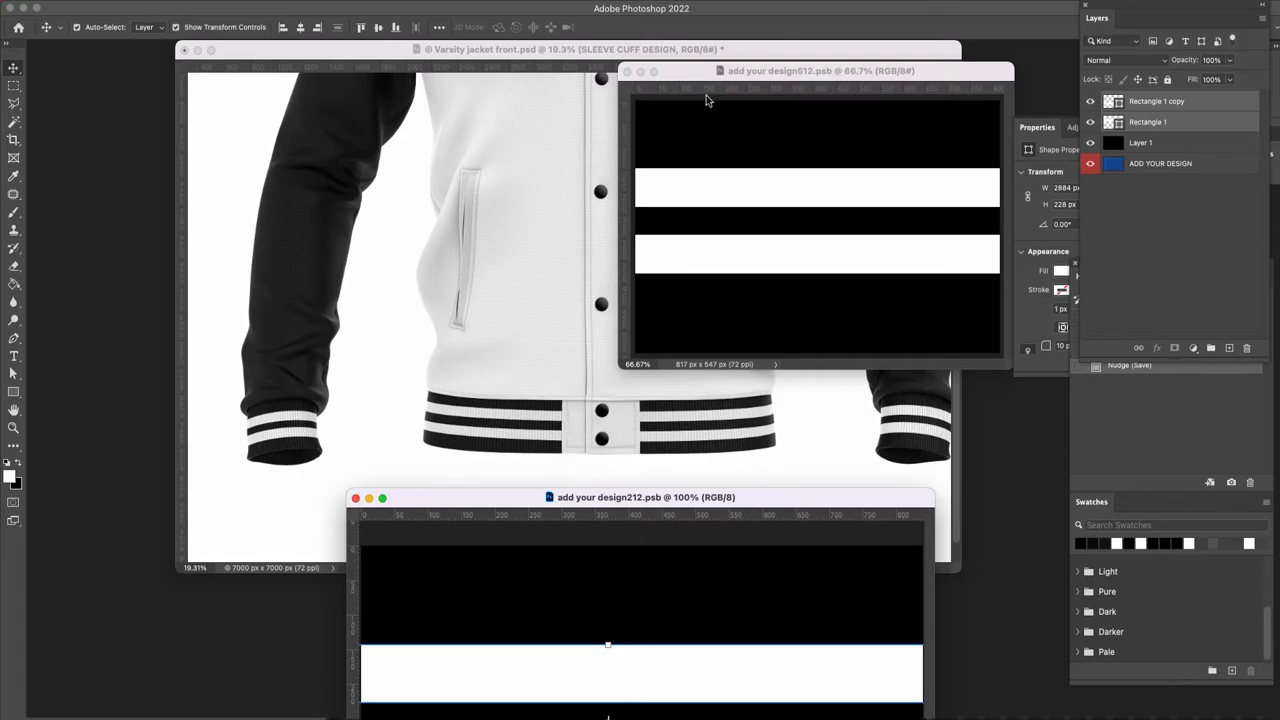
pyautogui.click(665, 76)
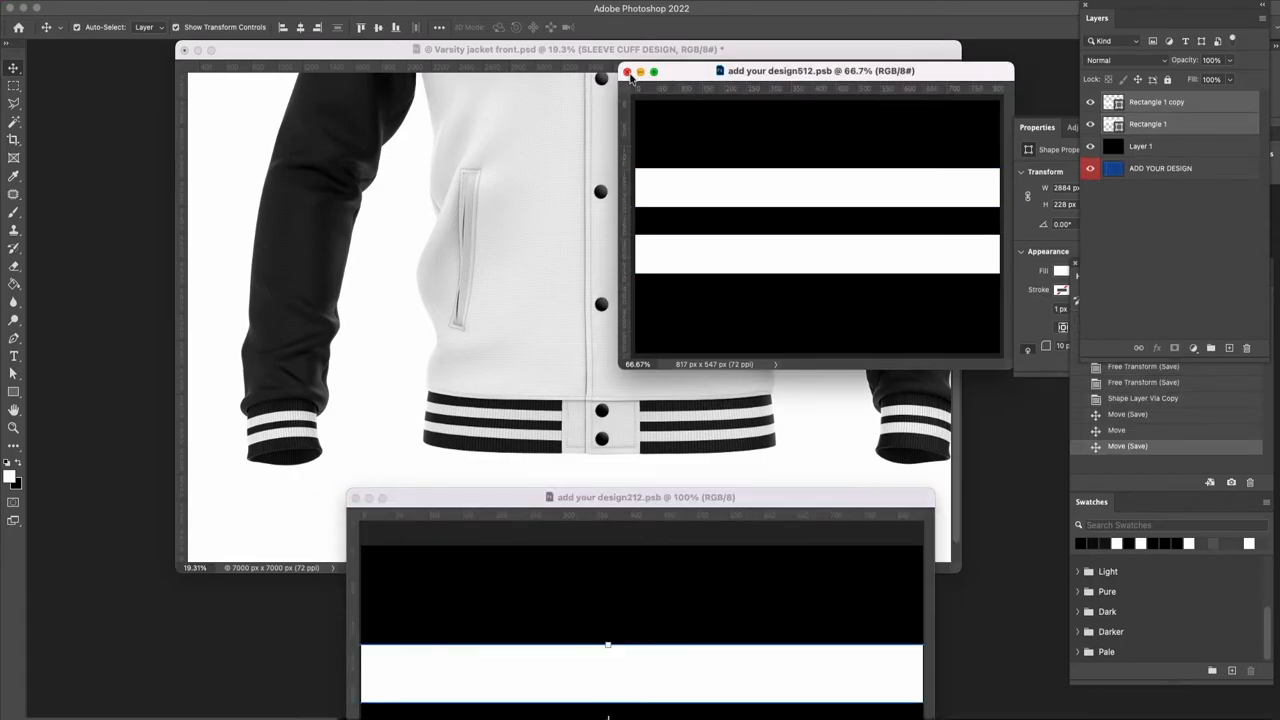
pyautogui.click(627, 72)
# Try both cuff stripes slightly lower with a save, undo the move and save again.
pyautogui.moveTo(636, 661); pyautogui.dragTo(639, 657)
pyautogui.press('super+s')
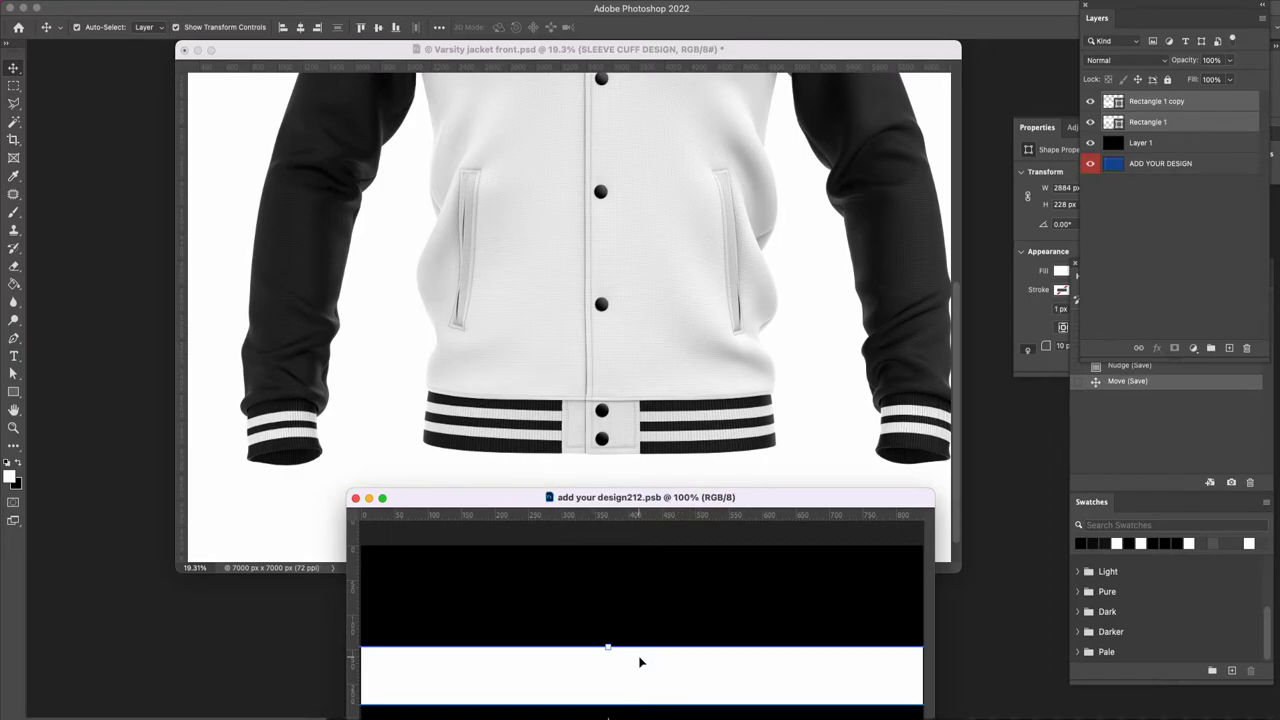
pyautogui.press('super+z')
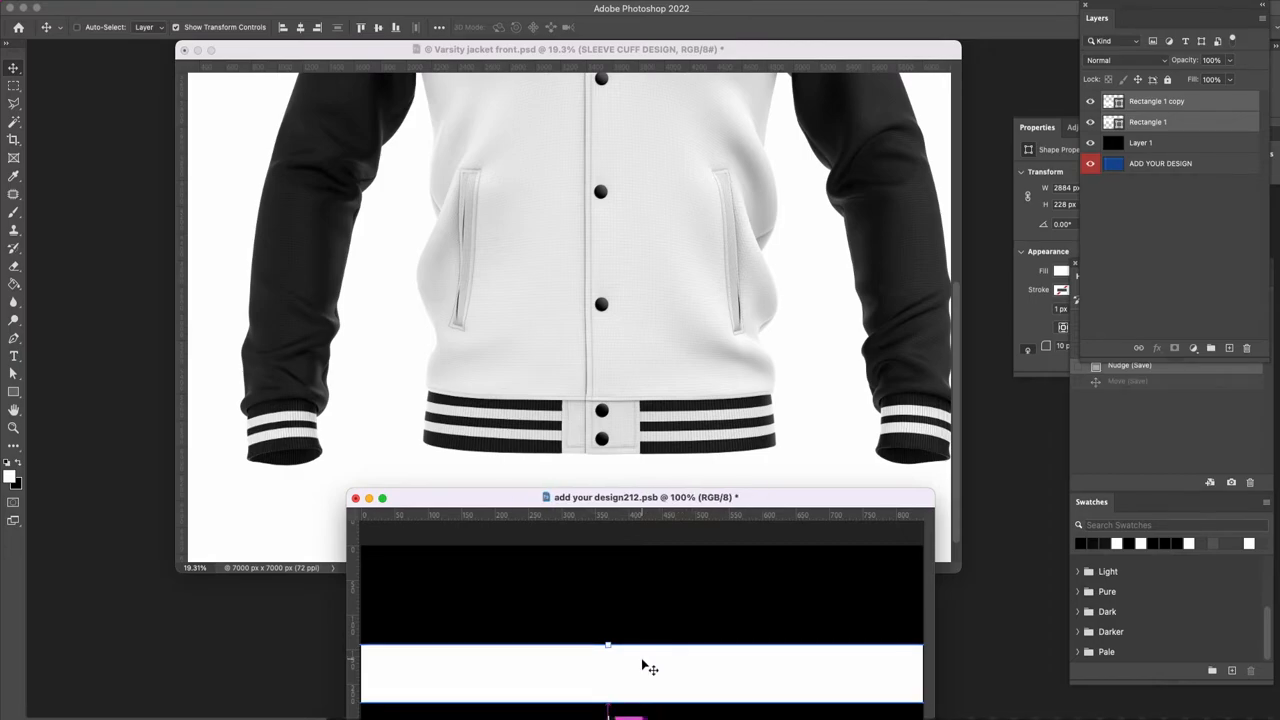
pyautogui.press('super+s')
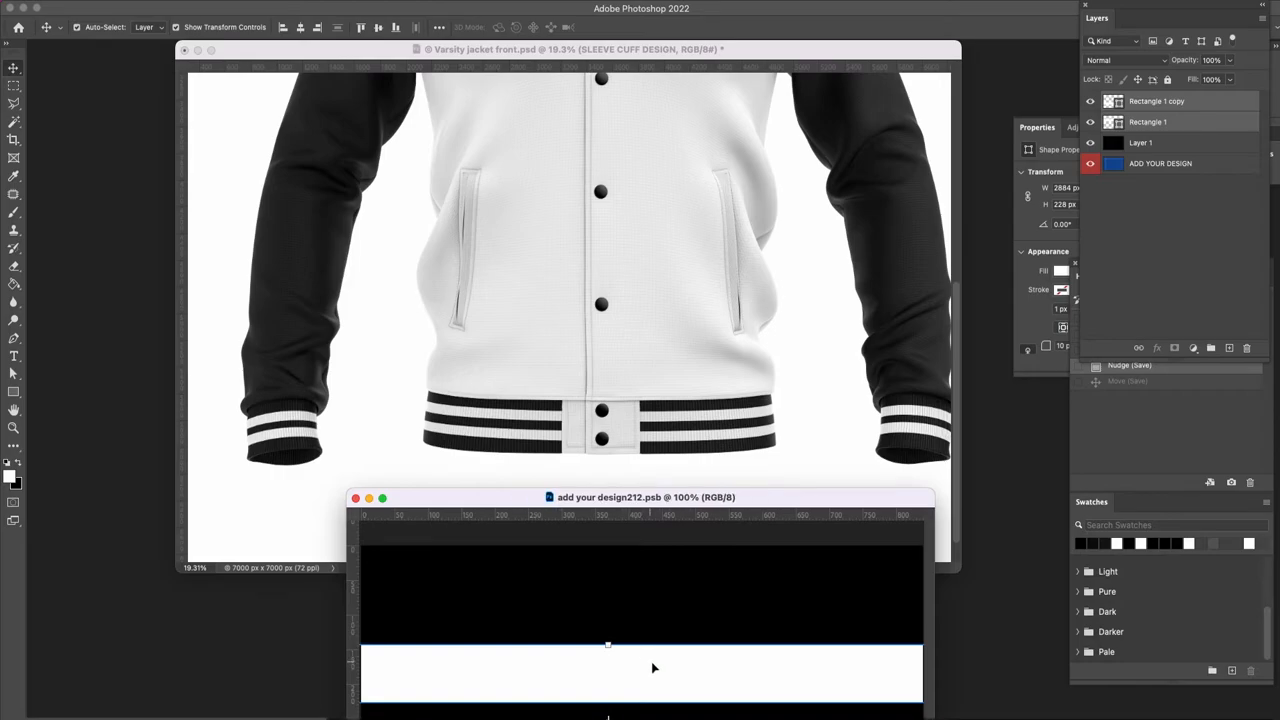
# Close and reopen the second cuff design, floating it at 66.7% zoom between the jacket's sleeves.
pyautogui.click(356, 498)
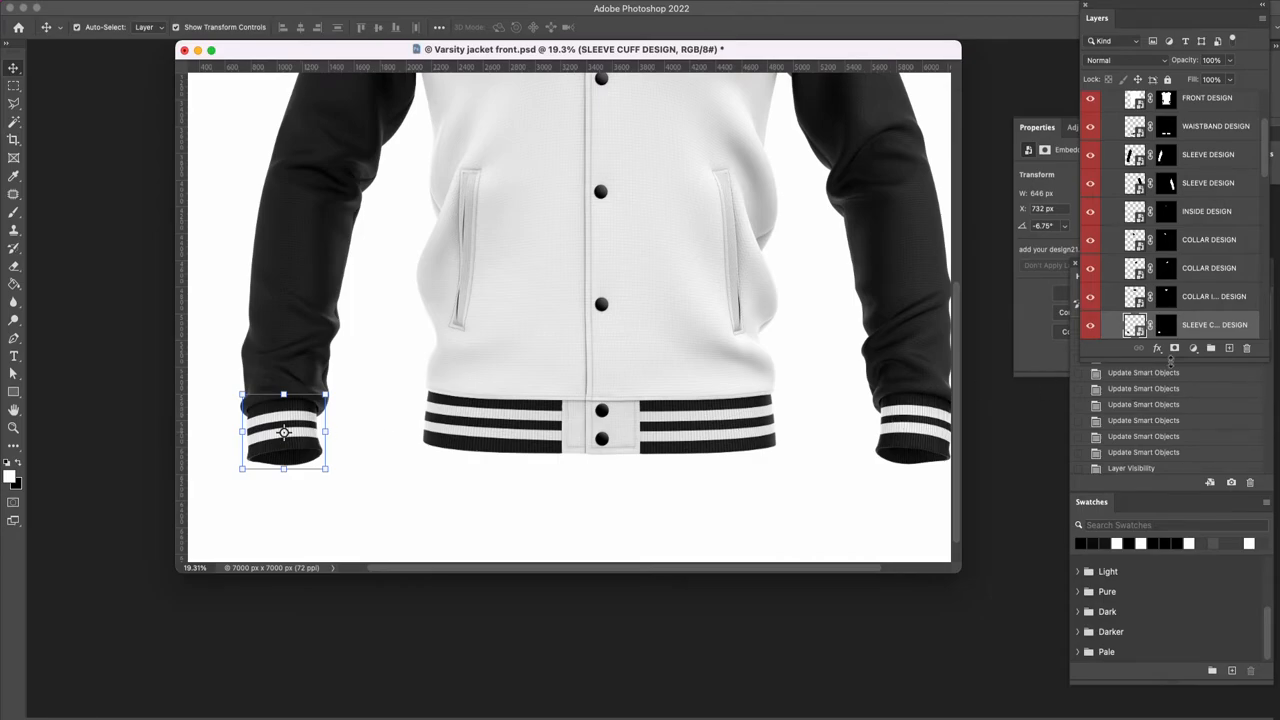
pyautogui.doubleClick(1134, 324)
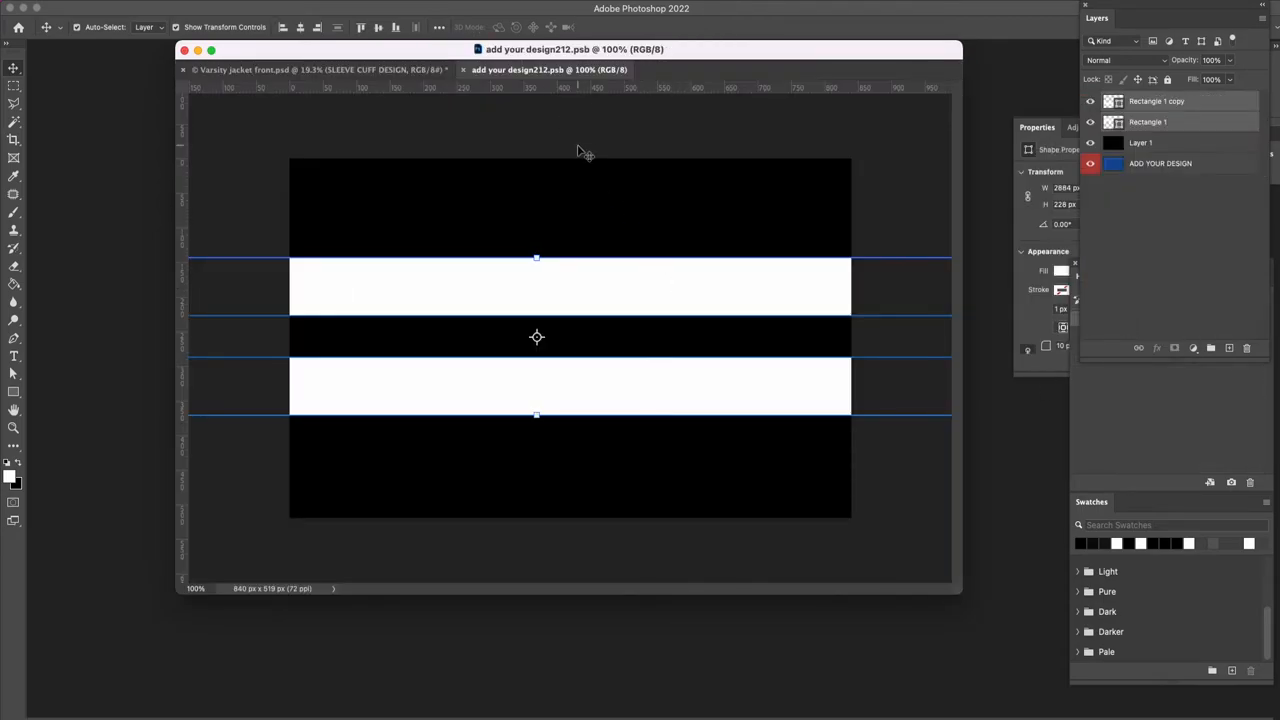
pyautogui.moveTo(578, 79); pyautogui.dragTo(632, 160)
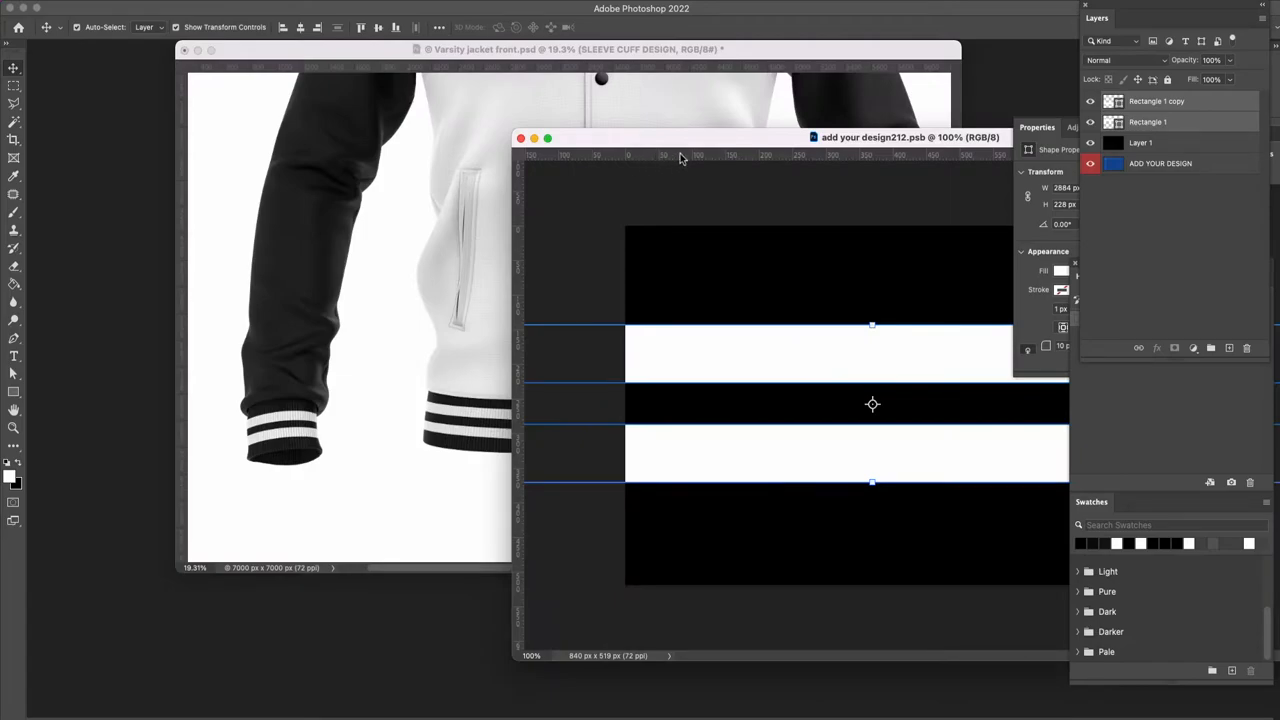
pyautogui.press('super+minus')
pyautogui.moveTo(681, 139); pyautogui.dragTo(597, 118)
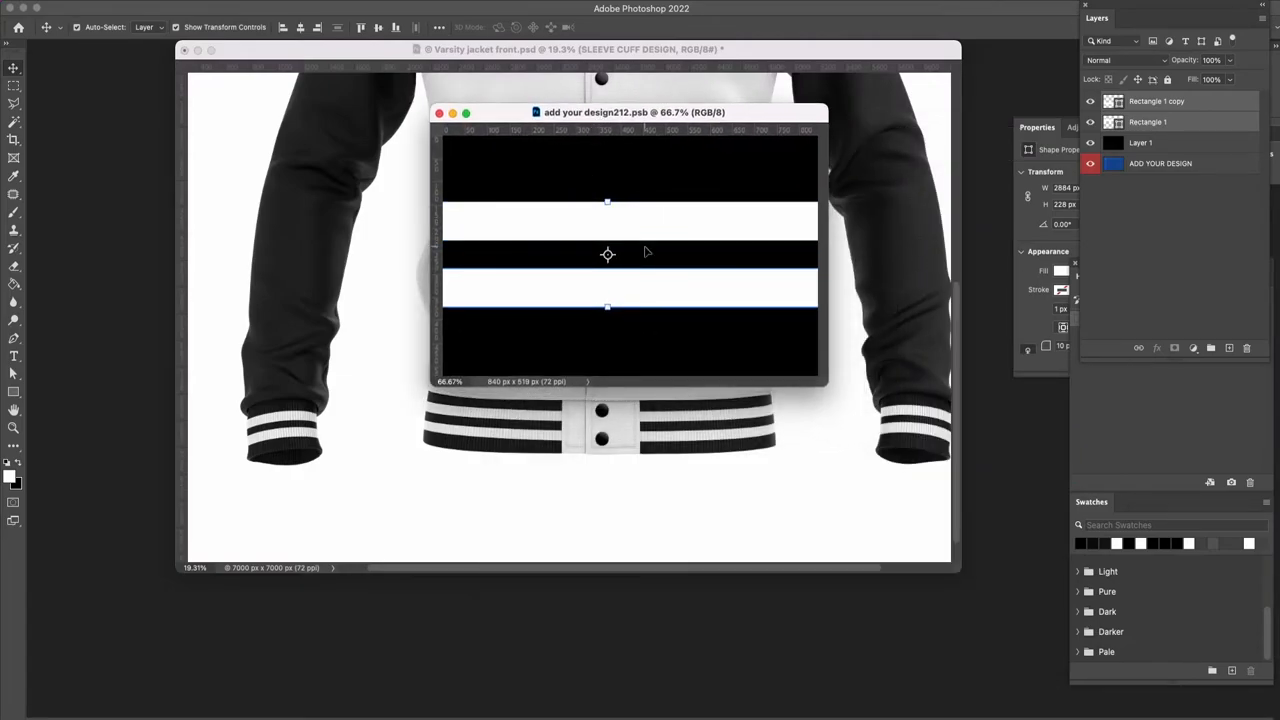
# Nudge both stripes in the reopened cuff design a few pixels higher and save it.
pyautogui.press('Up')
pyautogui.press('Up')
pyautogui.press('Up')
pyautogui.press('Up')
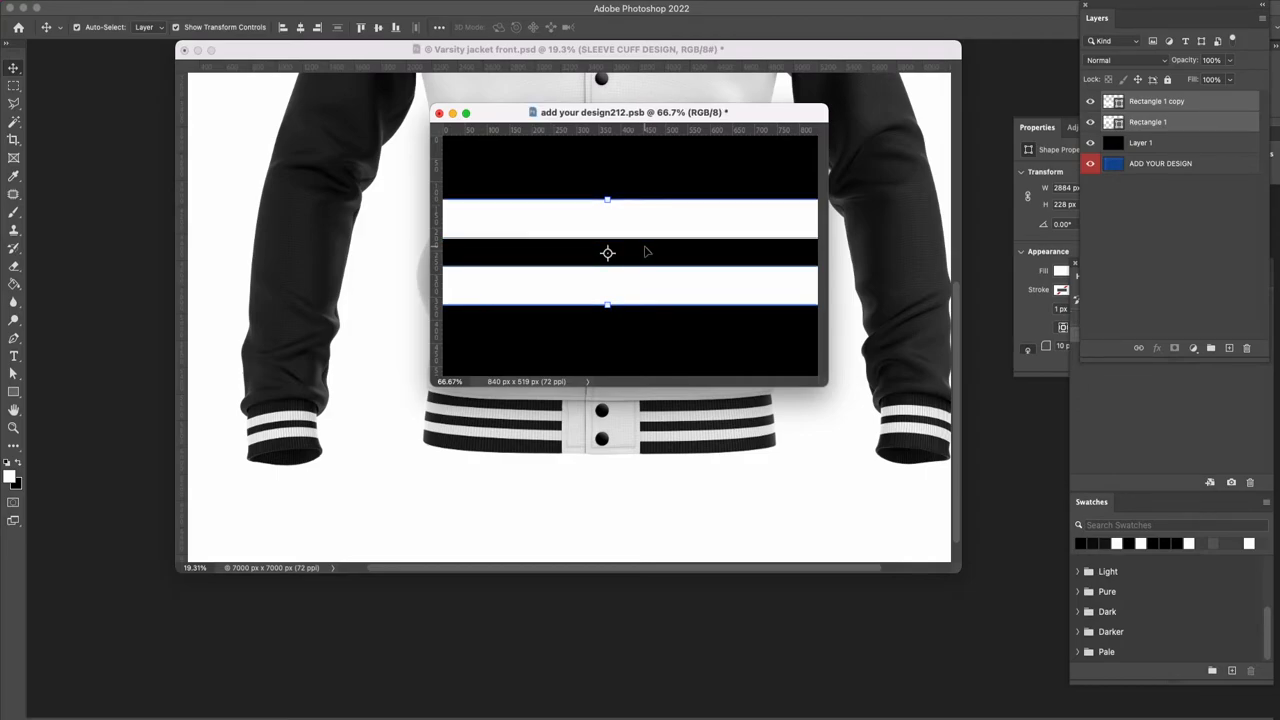
pyautogui.press('Up')
pyautogui.press('super+s')
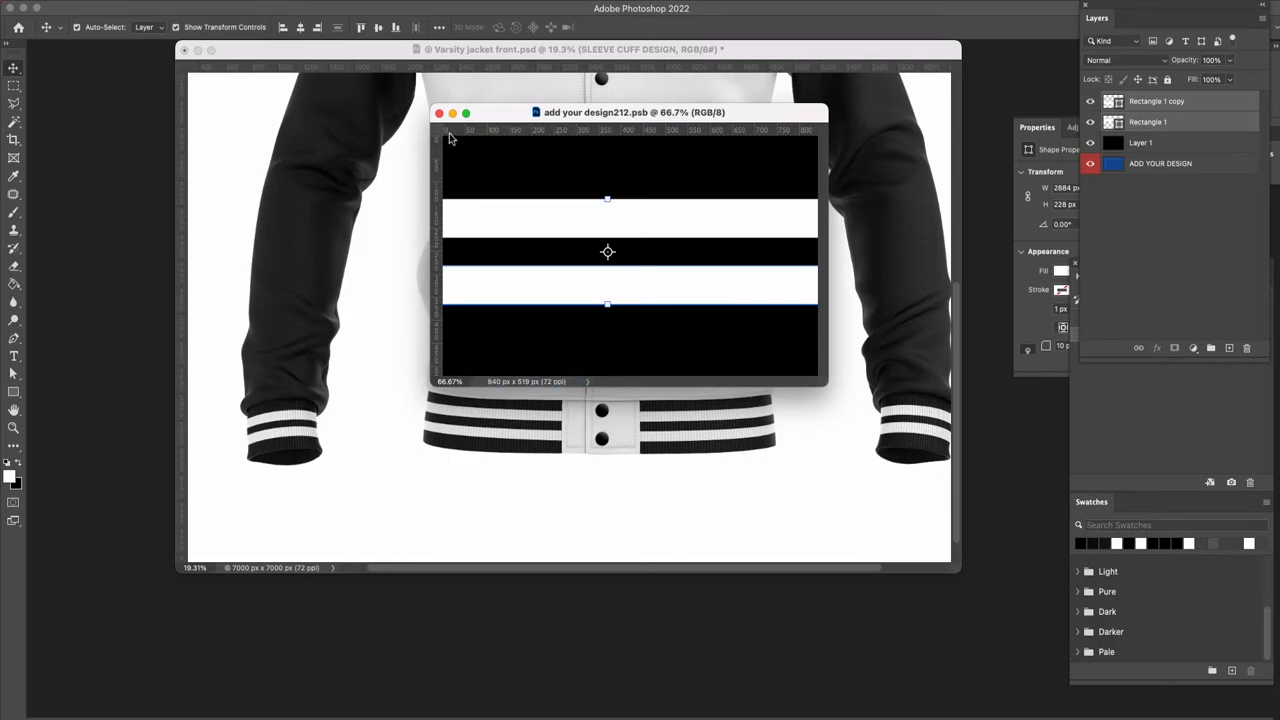
# Move the cuff design's window clear of the jacket and open the smart object of the collar's right half.
pyautogui.moveTo(594, 120); pyautogui.dragTo(719, 452)
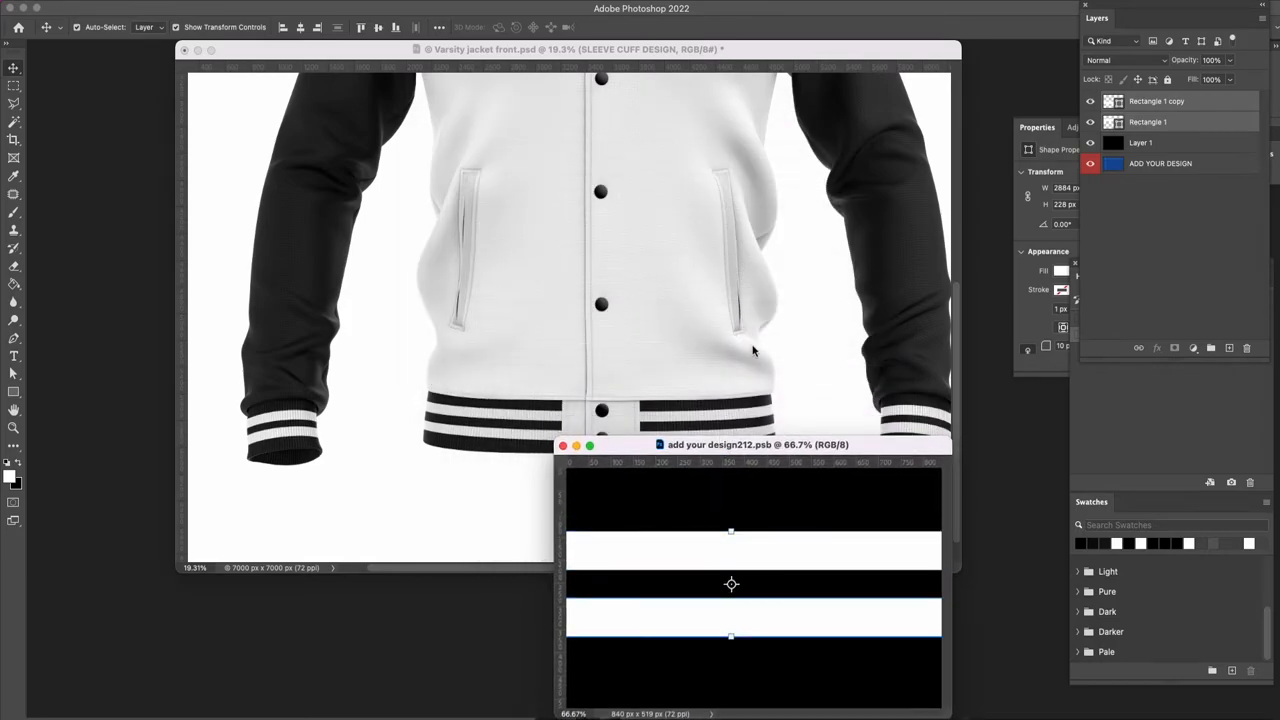
pyautogui.scroll(10, 690, 242)
pyautogui.click(690, 242)
pyautogui.click(663, 222)
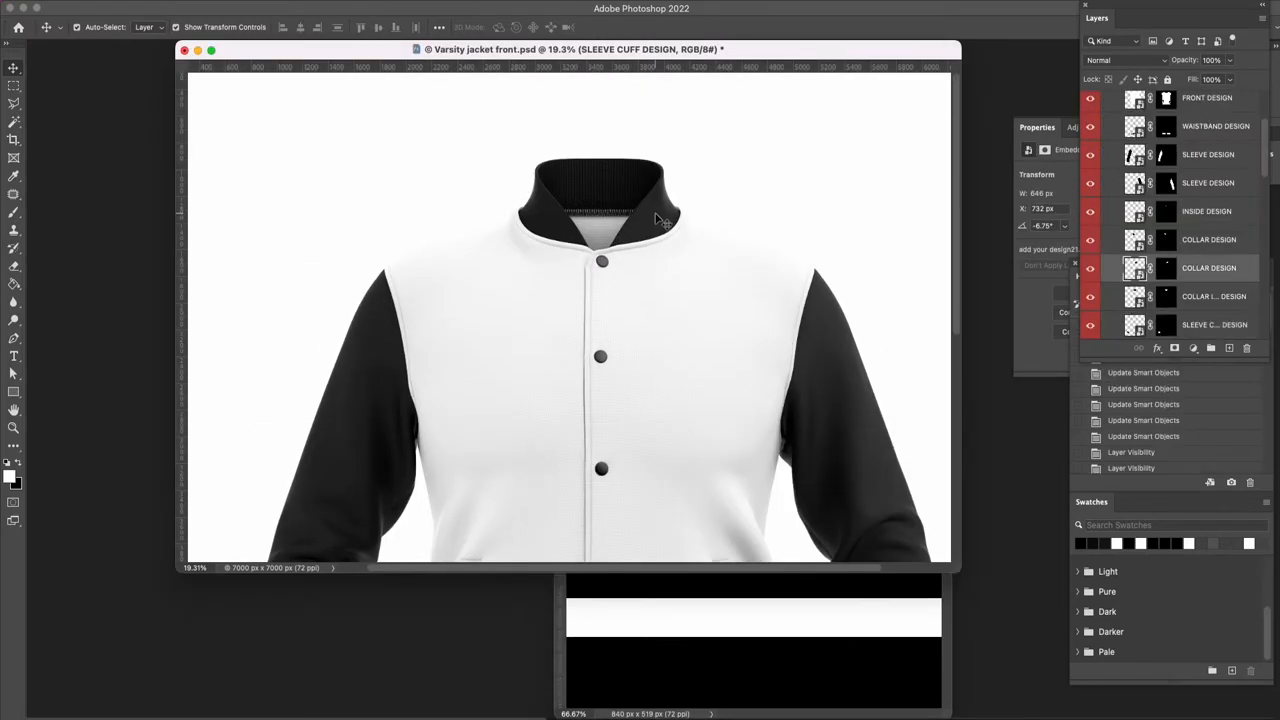
pyautogui.doubleClick(1134, 268)
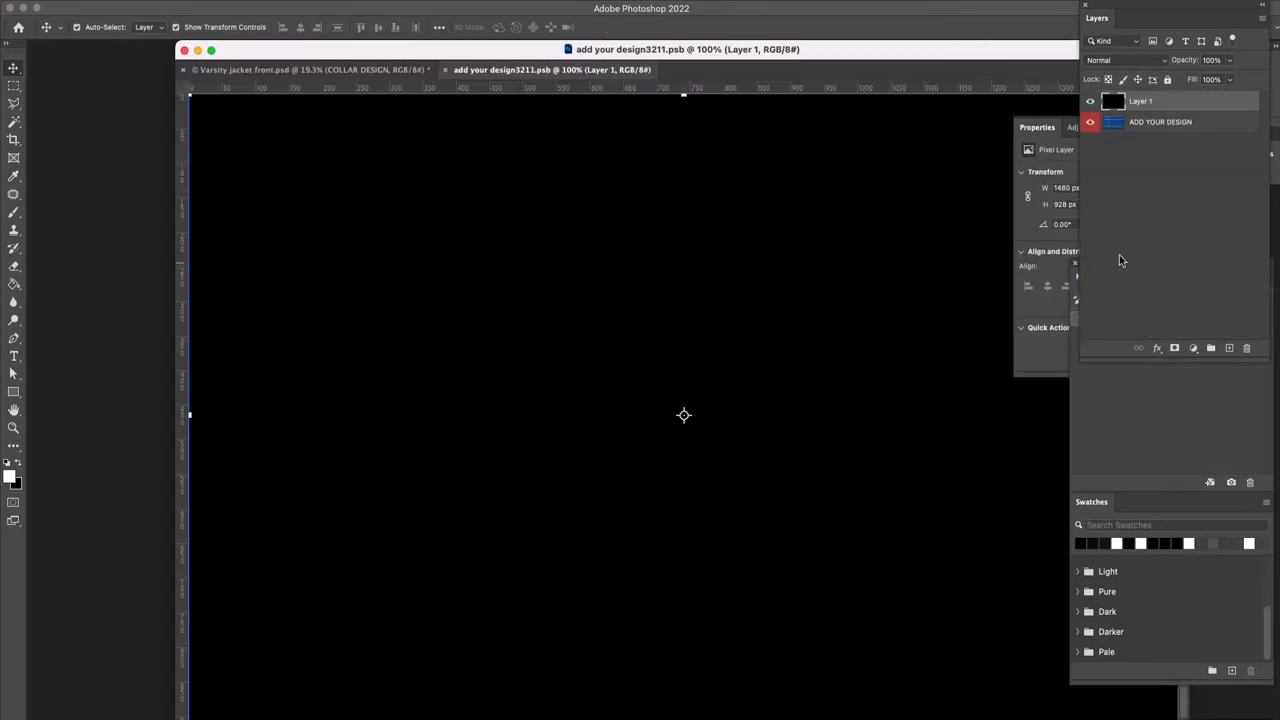
# Float the collar design in its own window at 50% zoom and reduce the jacket mockup to 8.33% beside it.
pyautogui.moveTo(648, 80); pyautogui.dragTo(646, 128)
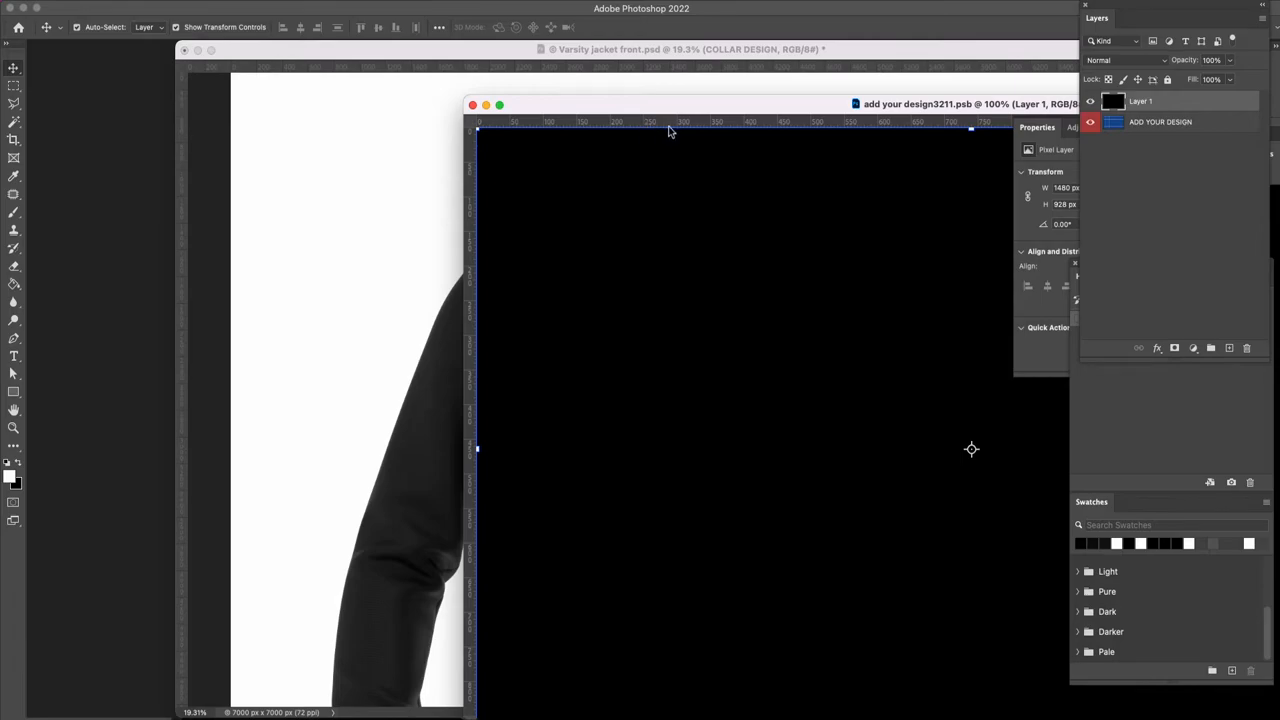
pyautogui.press('super+minus')
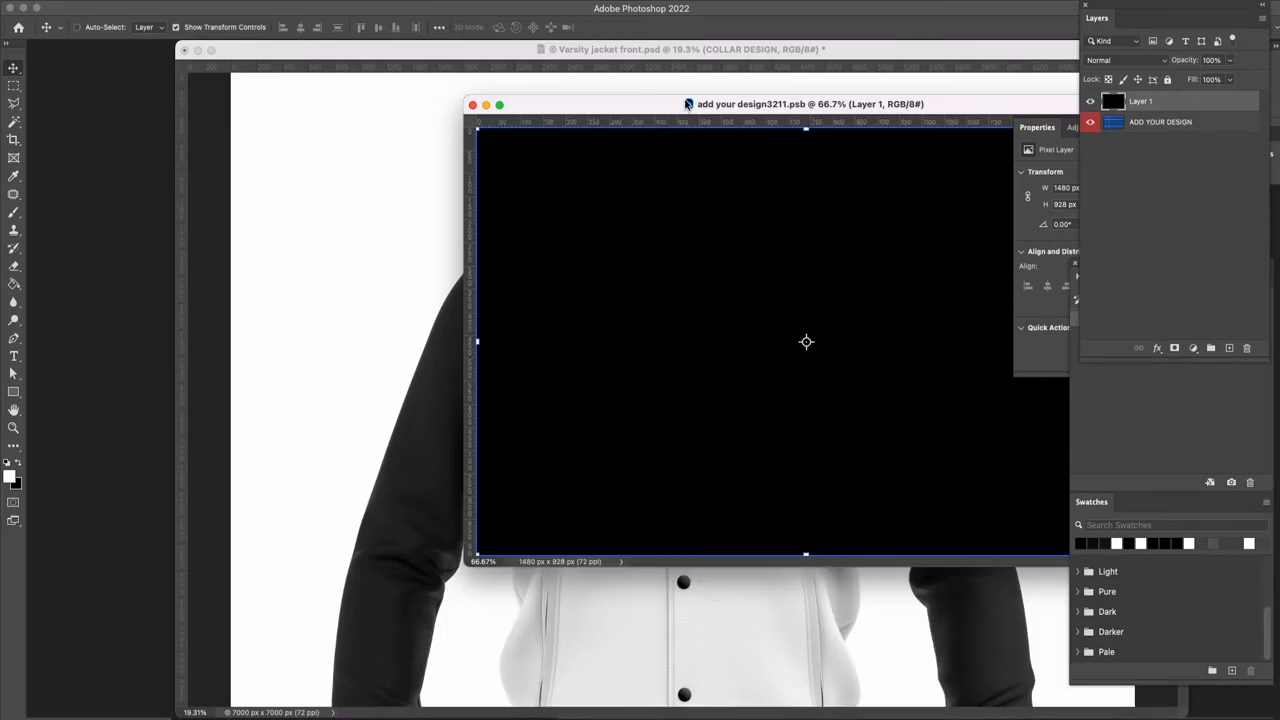
pyautogui.press('super+minus')
pyautogui.moveTo(752, 49); pyautogui.dragTo(556, 66)
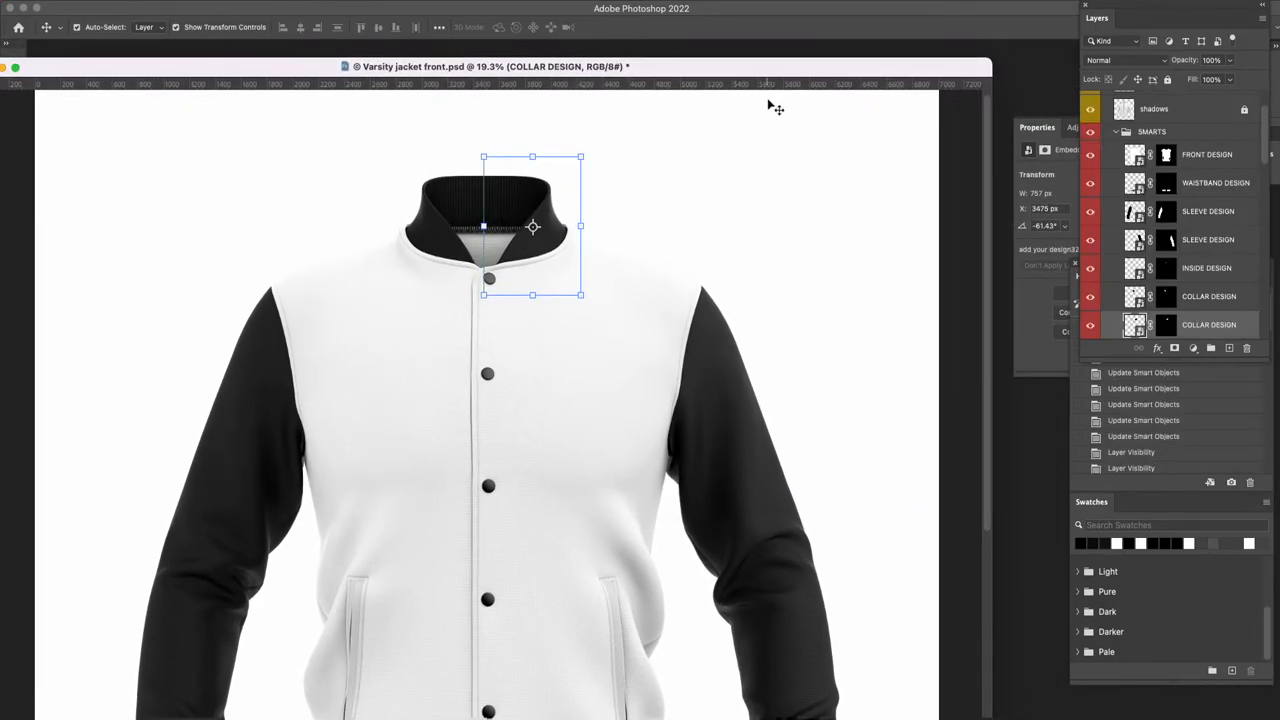
pyautogui.press('super+minus')
pyautogui.press('super+minus')
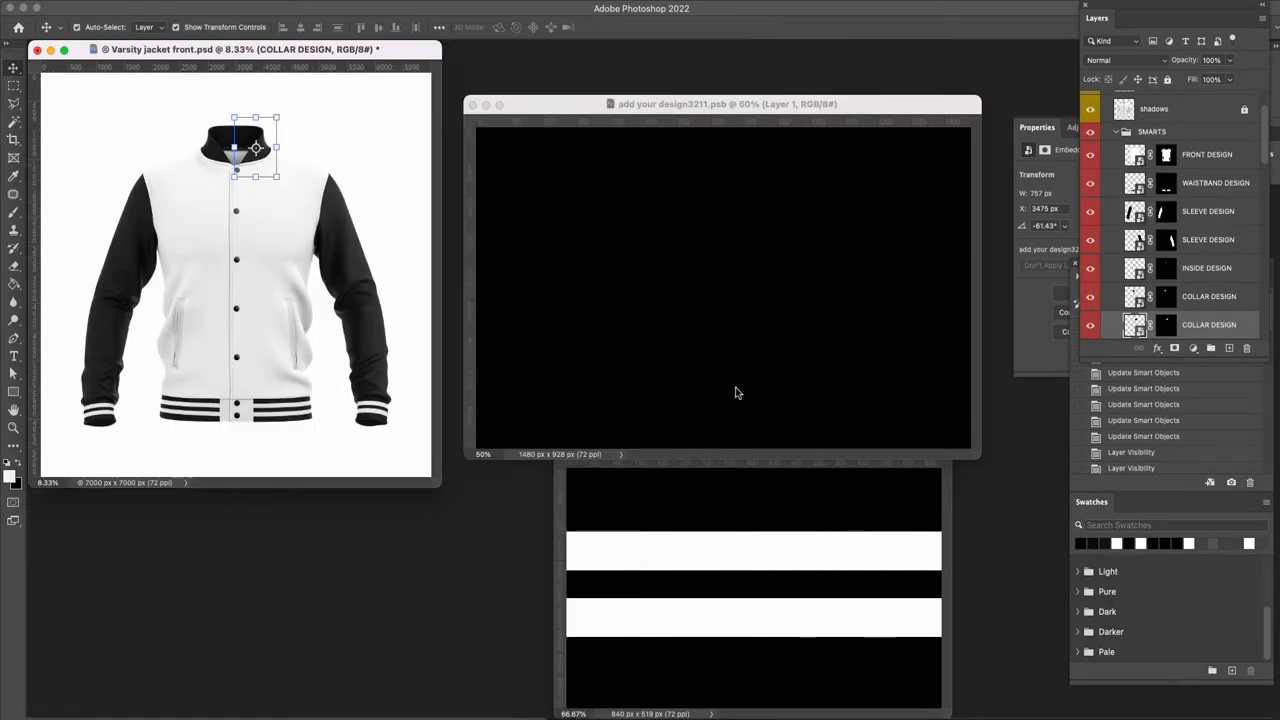
# Copy both stripes from the cuff design into the middle of the collar design and save it.
pyautogui.click(744, 561)
pyautogui.moveTo(1117, 118); pyautogui.dragTo(706, 260)
pyautogui.hotkey('ctrl', 's')
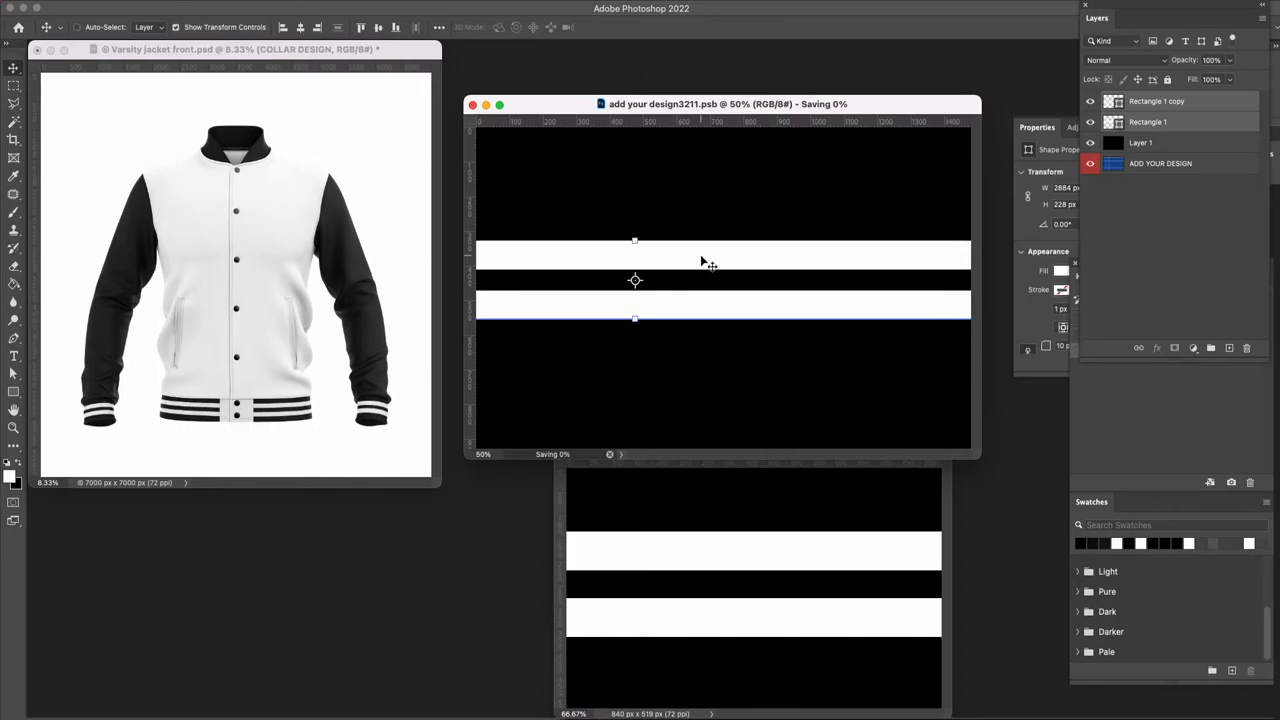
pyautogui.press('z')
pyautogui.click(267, 209)
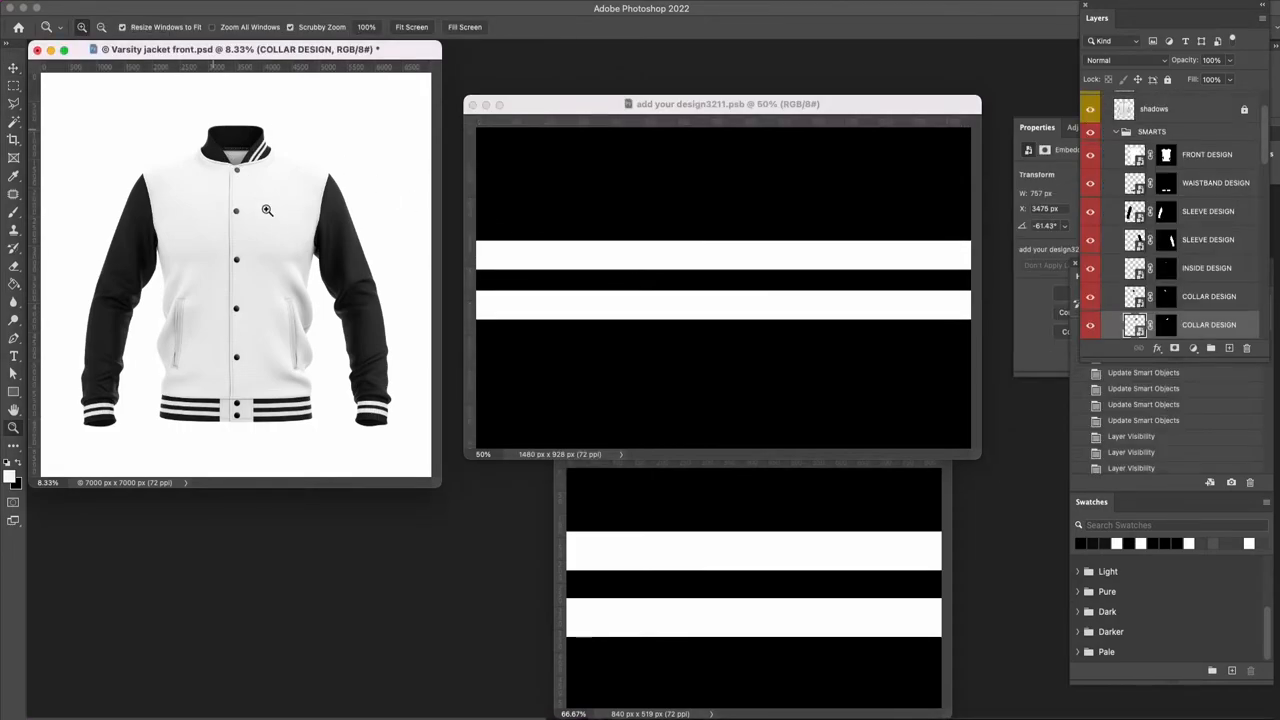
pyautogui.moveTo(319, 283); pyautogui.dragTo(315, 256)
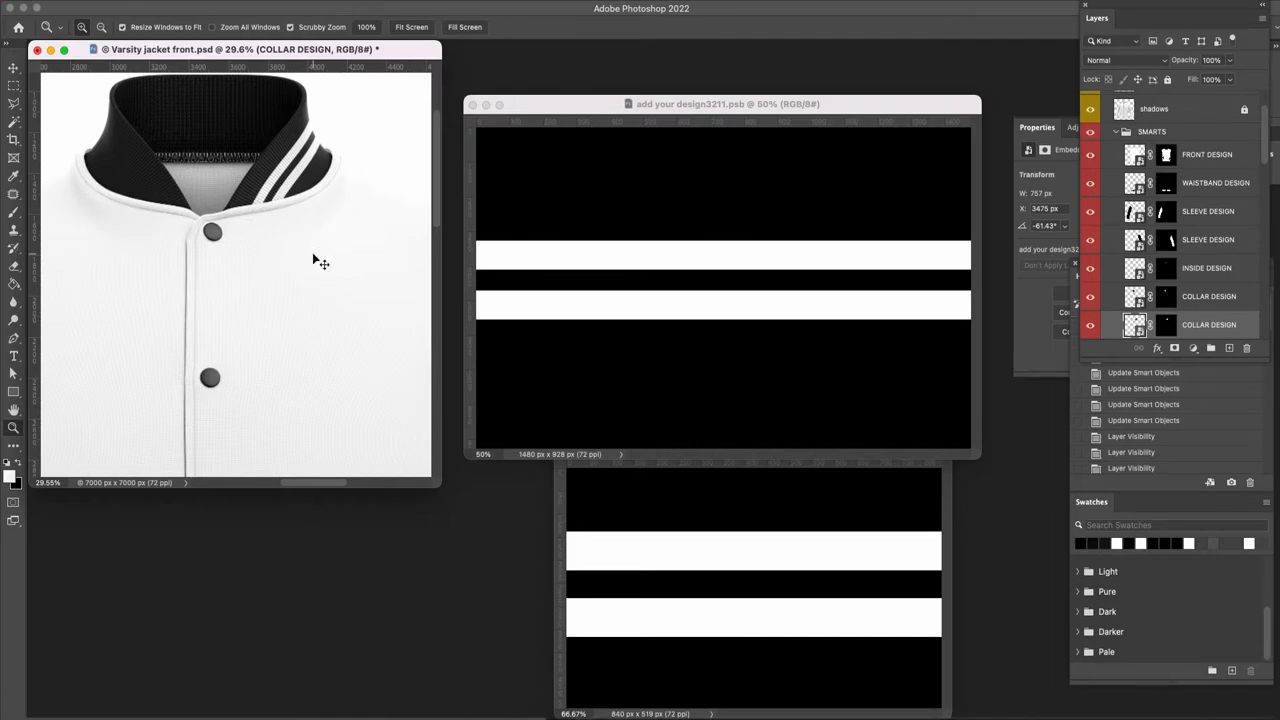
# Delete the upper white stripe from the design of the collar's right half.
pyautogui.click(313, 254)
pyautogui.moveTo(728, 516); pyautogui.dragTo(569, 214)
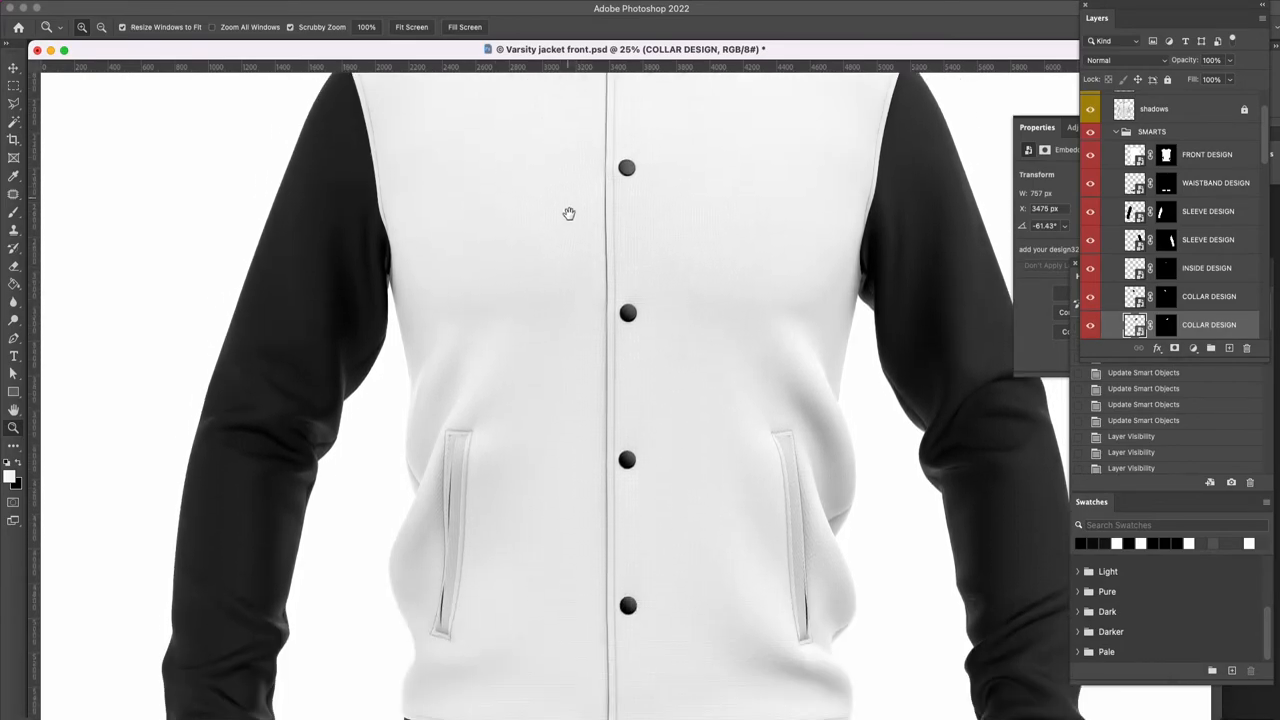
pyautogui.press('super+minus')
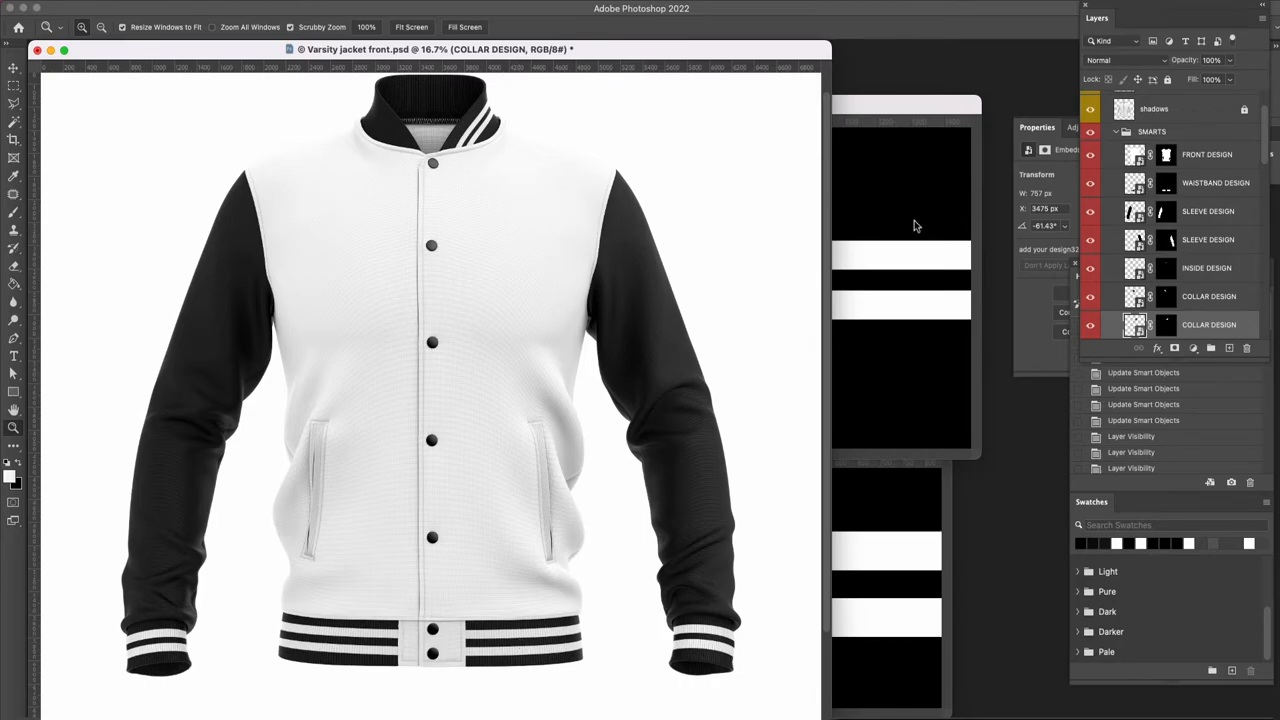
pyautogui.click(897, 118)
pyautogui.press('v')
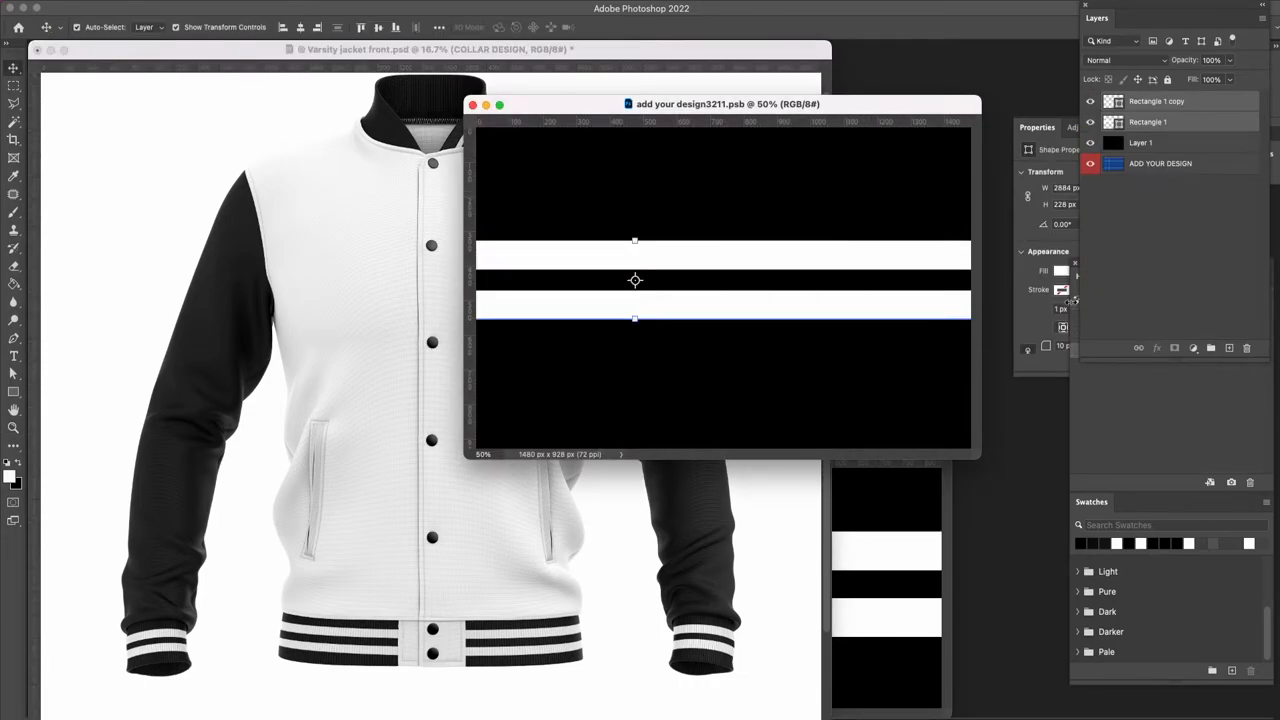
pyautogui.click(1187, 266)
pyautogui.click(1187, 122)
pyautogui.click(1247, 350)
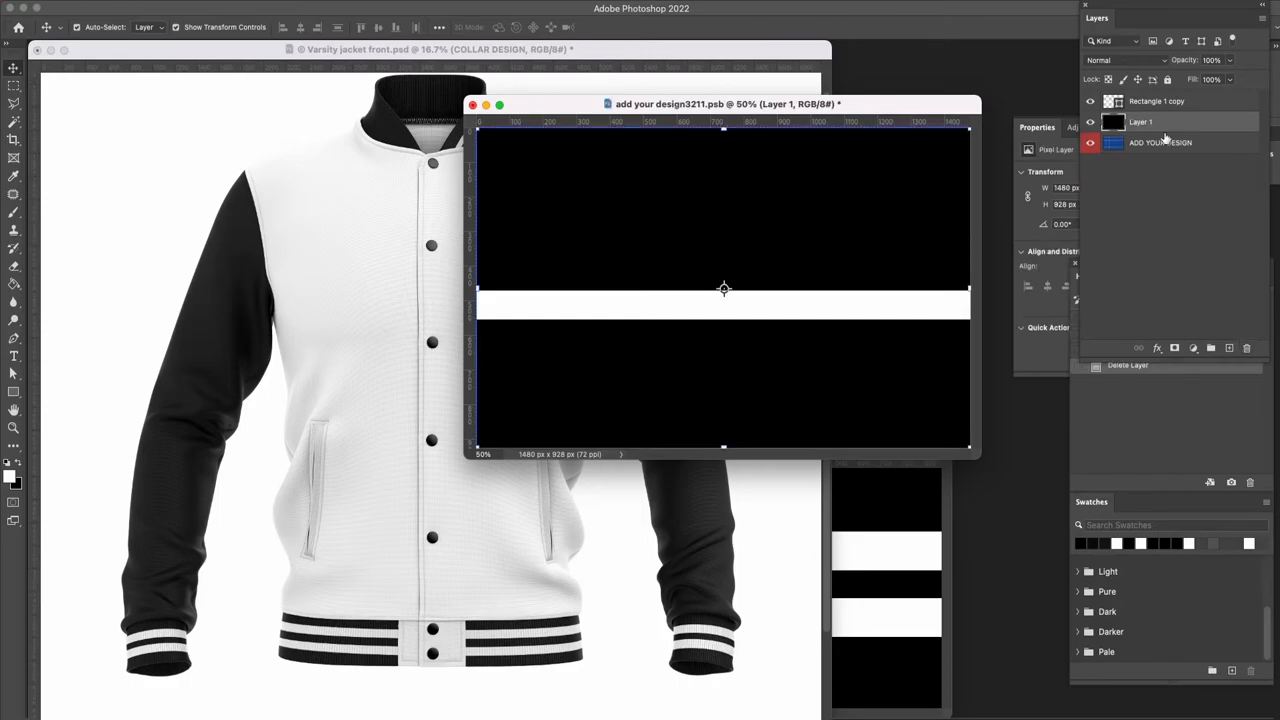
# Thicken the remaining collar stripe to a height of 114 px and save the collar design.
pyautogui.click(1193, 102)
pyautogui.moveTo(641, 289); pyautogui.dragTo(639, 279)
pyautogui.press('super+s')
# Duplicate the thickened stripe, space the two stripes apart around the middle of the collar design, and save it.
pyautogui.moveTo(672, 116); pyautogui.dragTo(655, 240)
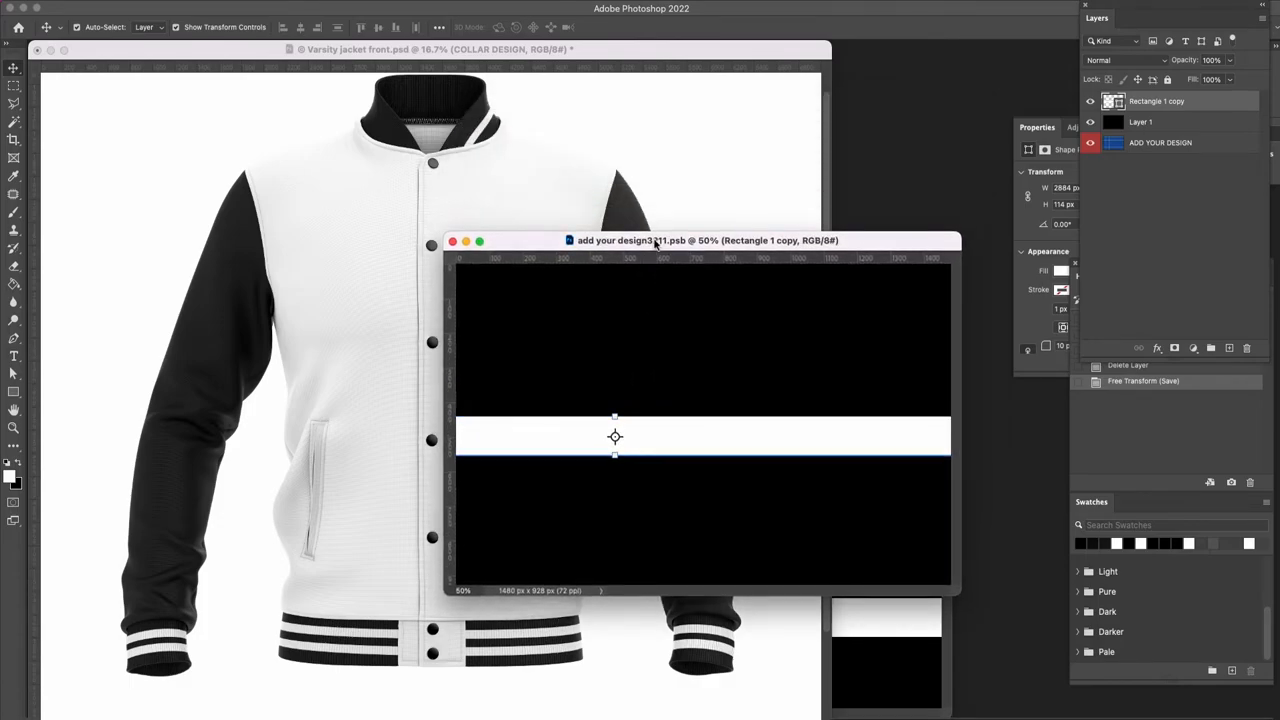
pyautogui.press('super+j')
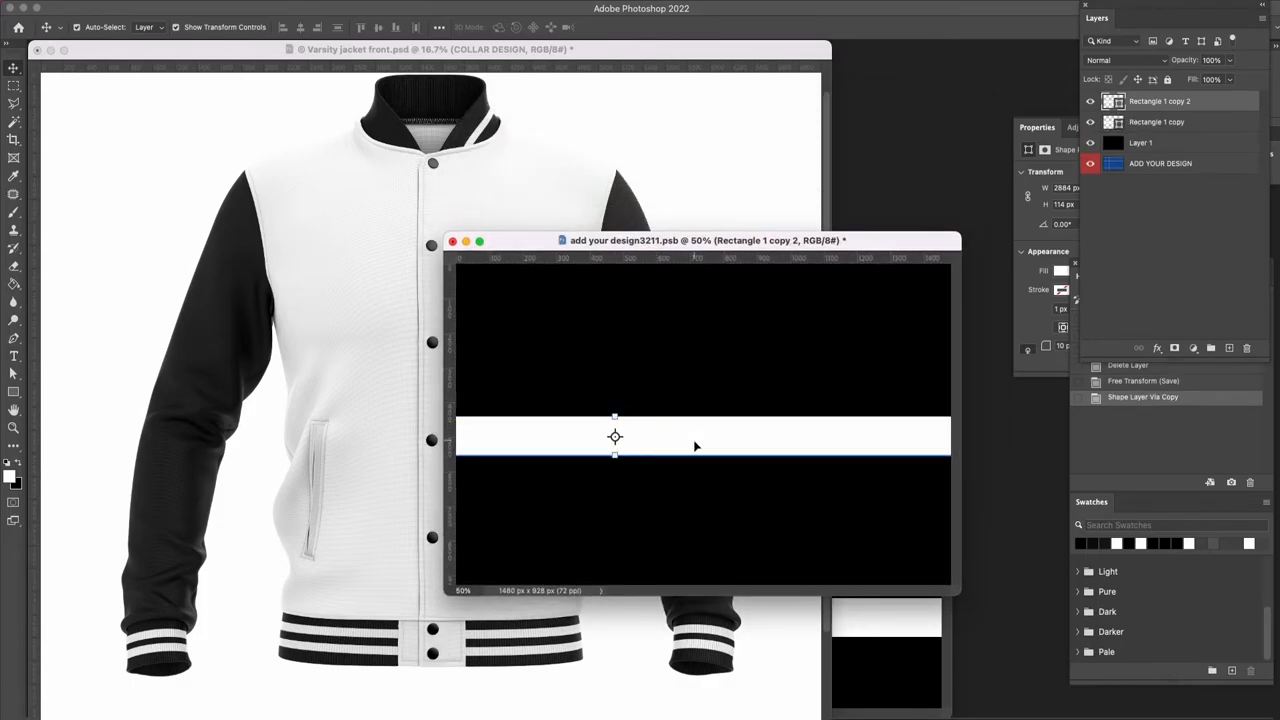
pyautogui.moveTo(693, 443)
pyautogui.mouseDown()
pyautogui.moveTo(691, 366)
pyautogui.moveTo(681, 458)
pyautogui.mouseUp()
pyautogui.press('super+s')
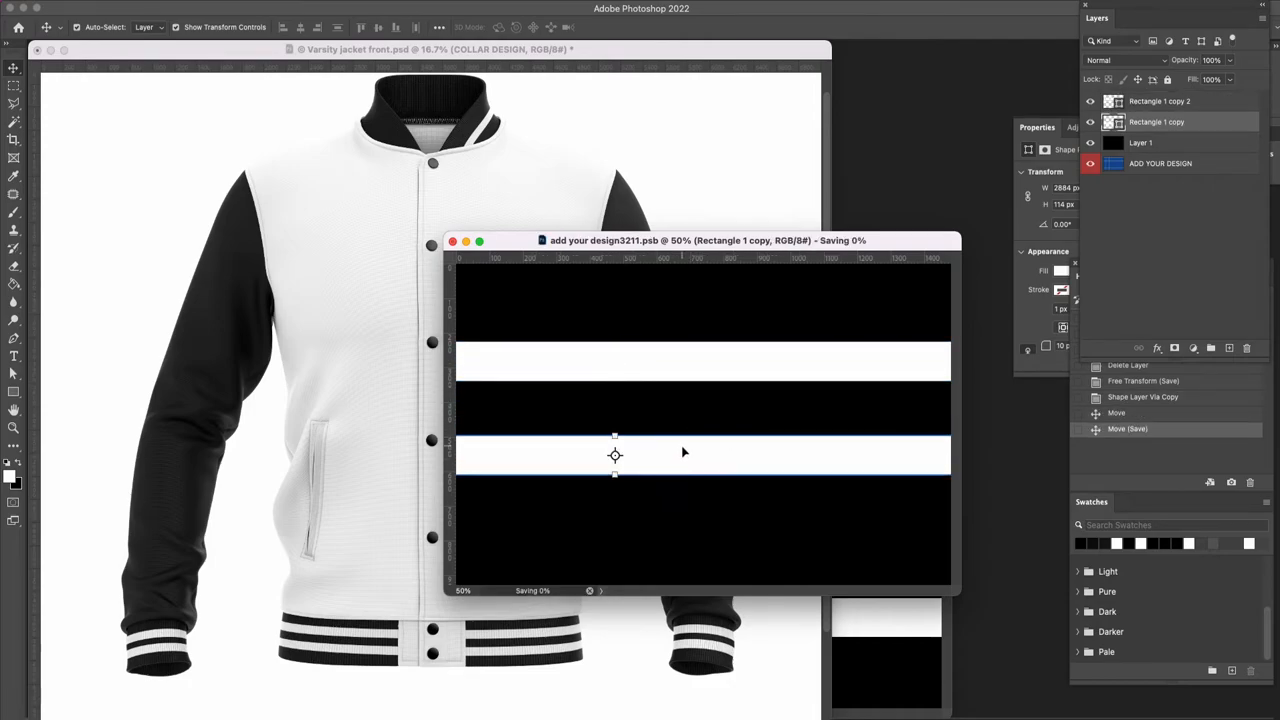
pyautogui.moveTo(688, 364); pyautogui.dragTo(698, 386)
pyautogui.press('super+s')
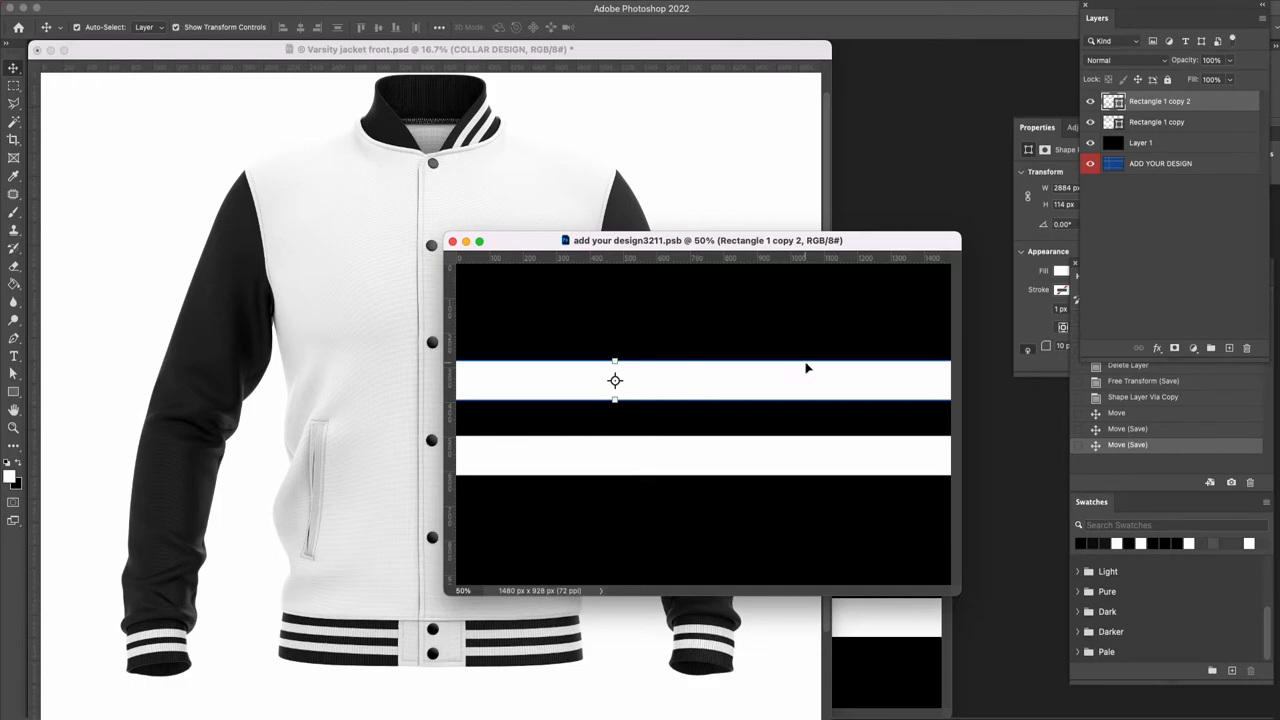
# Open the smart object of the collar's left half and move the jacket mockup's window clear of it.
pyautogui.click(390, 130)
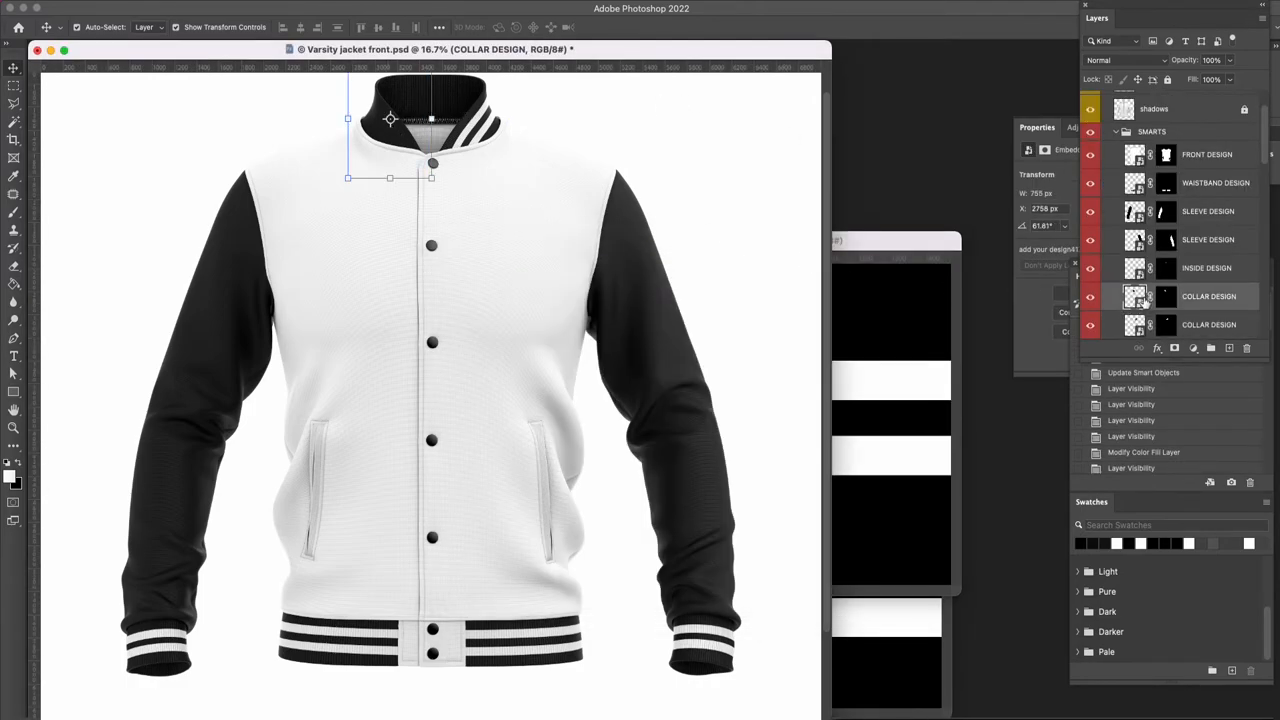
pyautogui.doubleClick(1144, 300)
pyautogui.moveTo(463, 76); pyautogui.dragTo(526, 40)
pyautogui.press('super+minus')
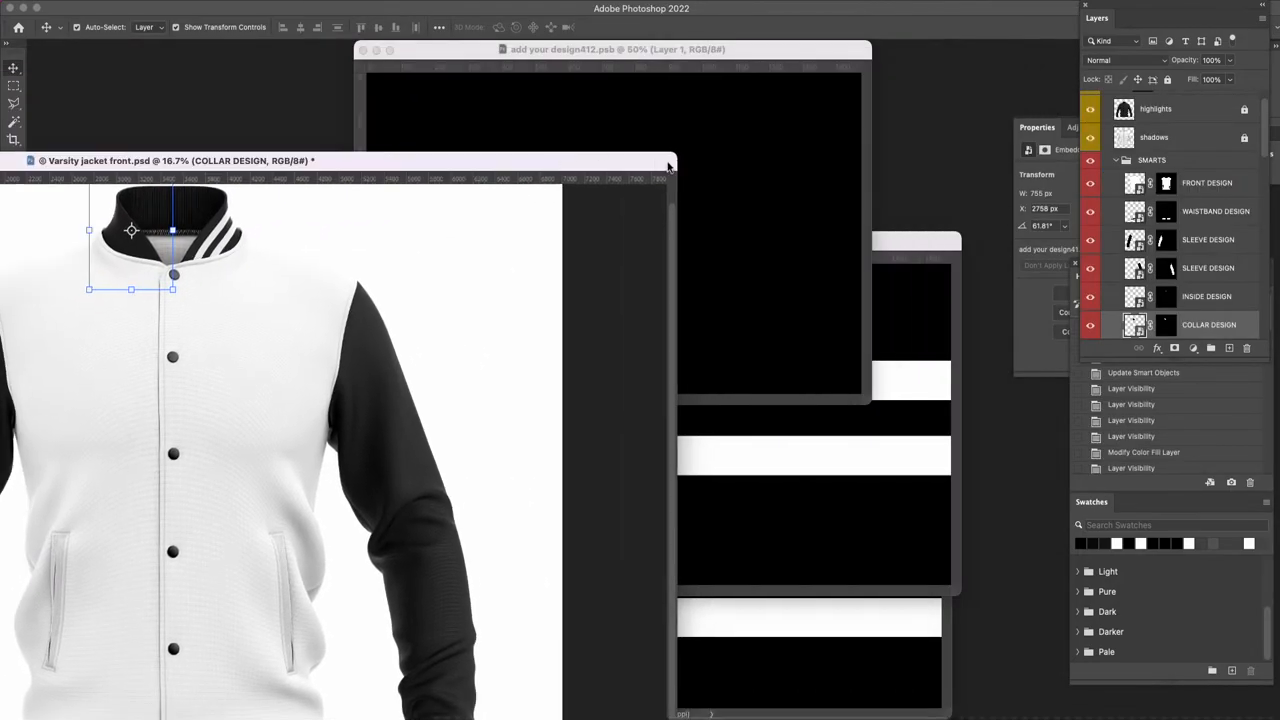
# Copy both stripes from the right collar design into the middle of the left collar design and save it.
pyautogui.click(910, 346)
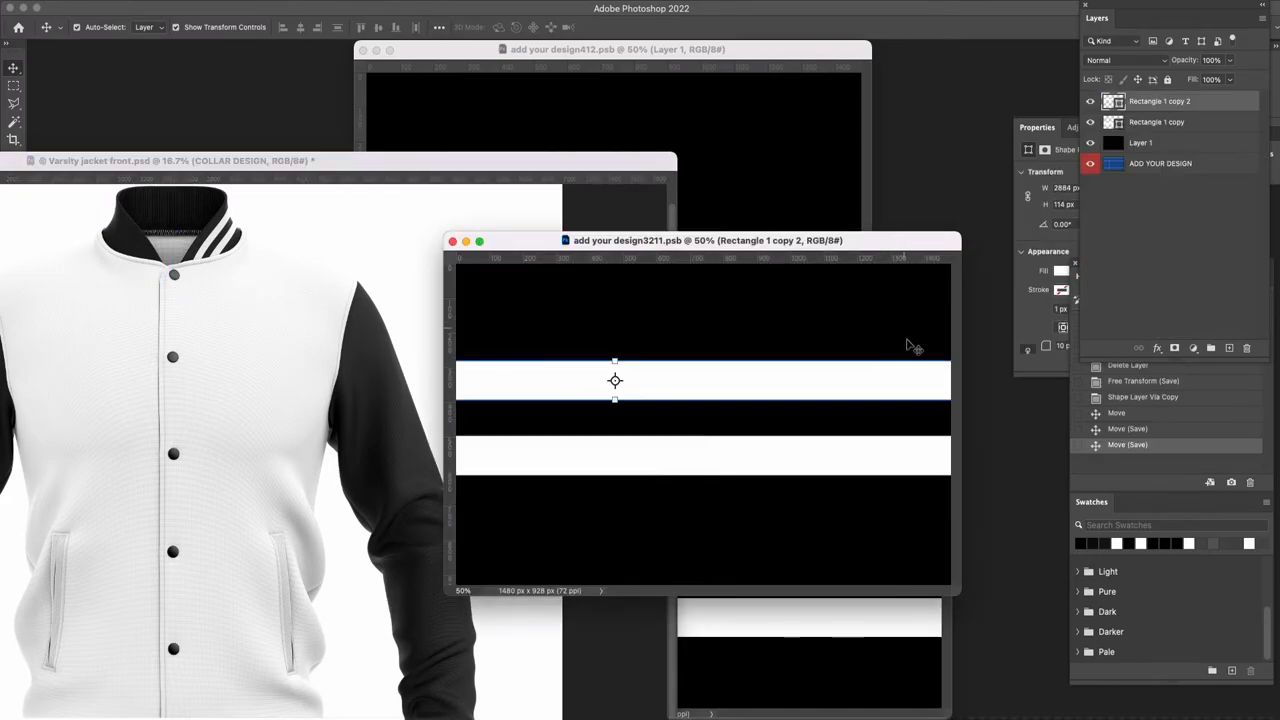
pyautogui.keyDown('shift'); pyautogui.click(847, 469); pyautogui.keyUp('shift')
pyautogui.moveTo(1116, 108); pyautogui.dragTo(796, 201)
pyautogui.press('super+s')
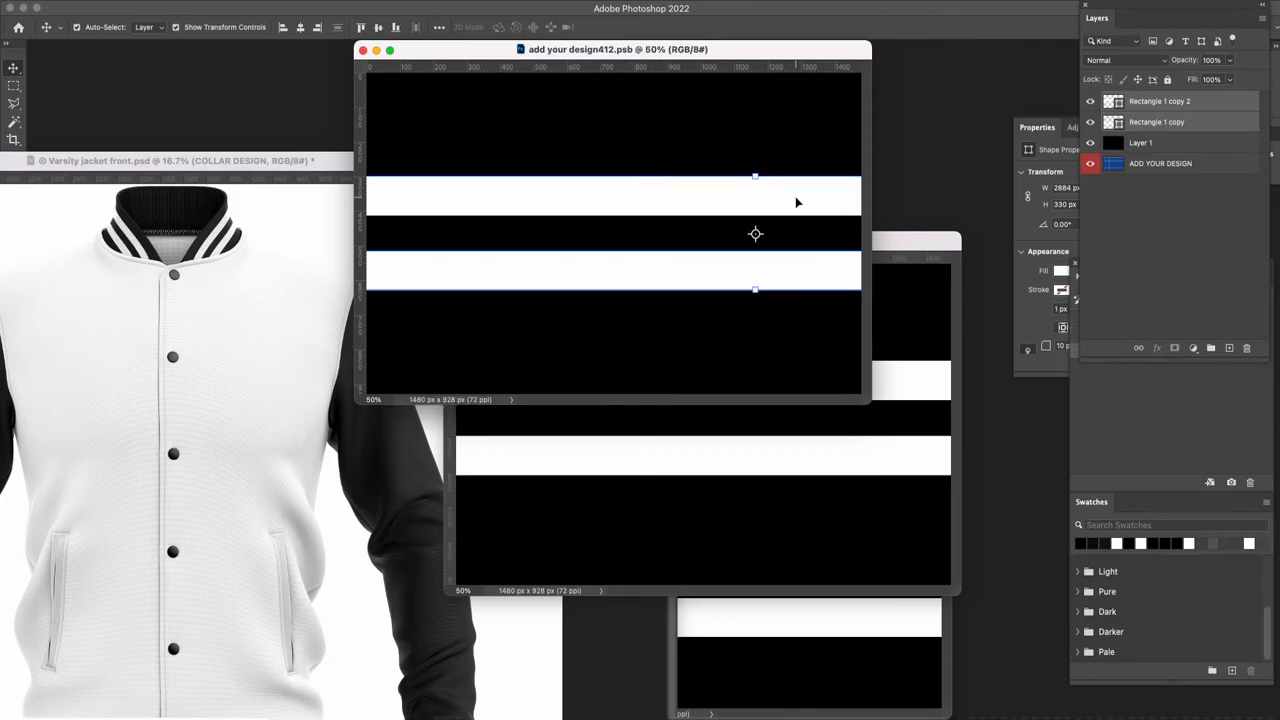
# Close the two collar designs and the cuff design, and bring the whole jacket mockup into view at 12.5% zoom.
pyautogui.click(362, 50)
pyautogui.click(451, 242)
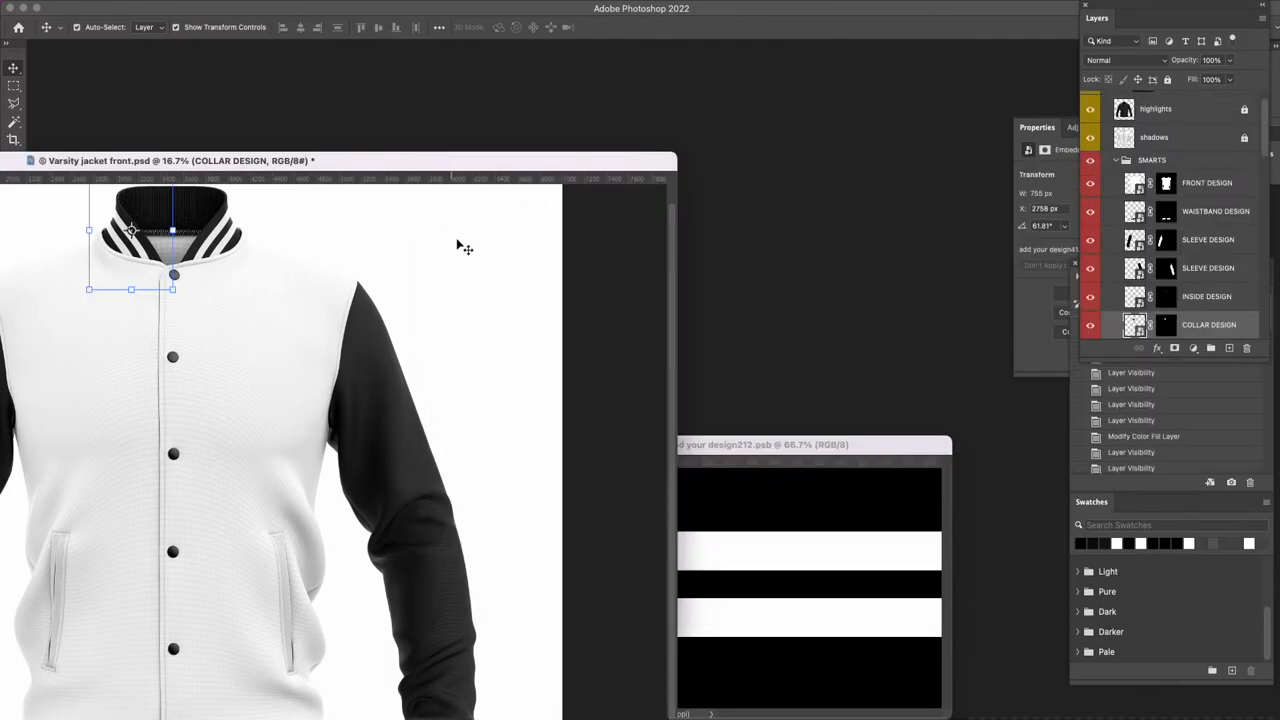
pyautogui.click(725, 449)
pyautogui.click(568, 444)
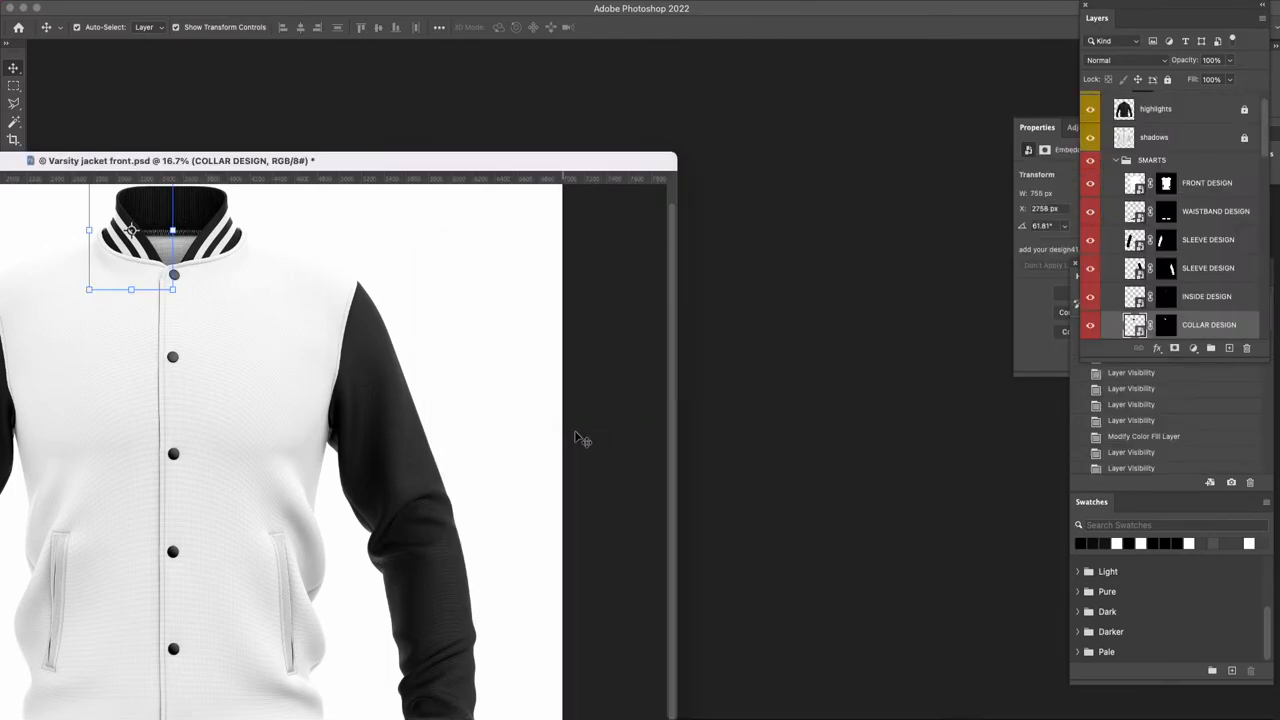
pyautogui.moveTo(548, 164); pyautogui.dragTo(798, 91)
pyautogui.press('super+minus')
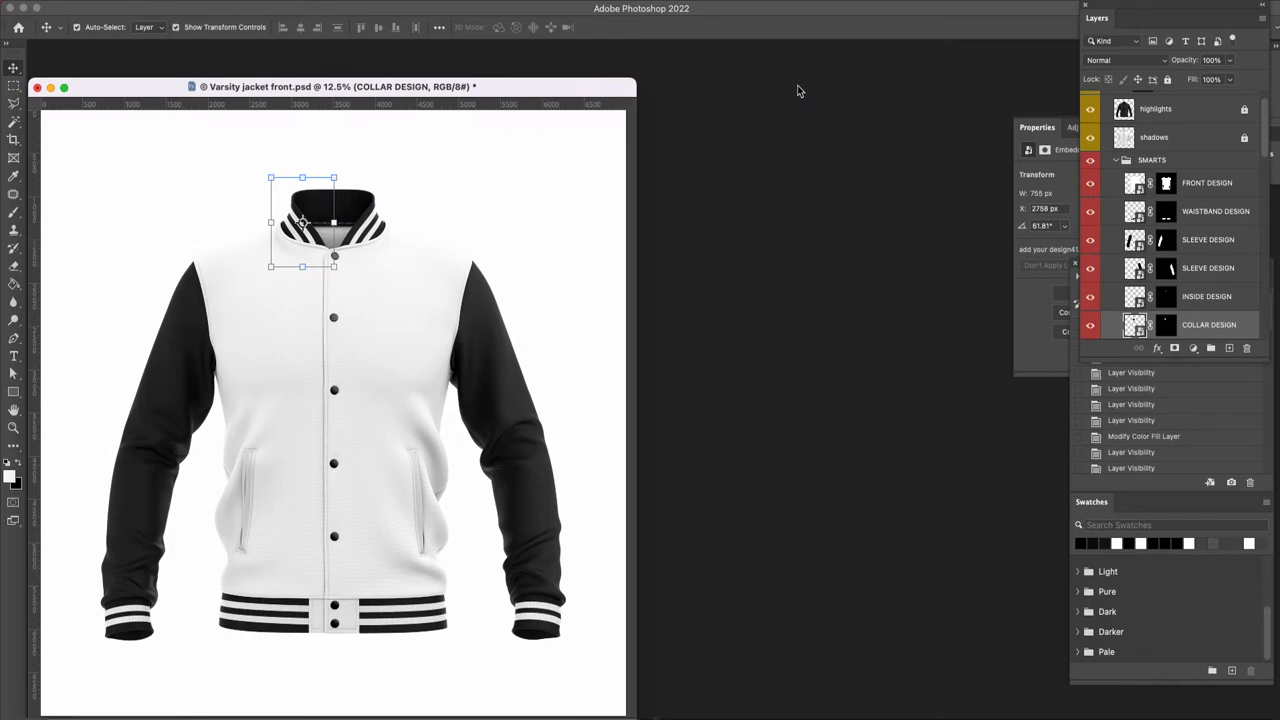
pyautogui.click(524, 166)
pyautogui.moveTo(497, 91); pyautogui.dragTo(610, 78)
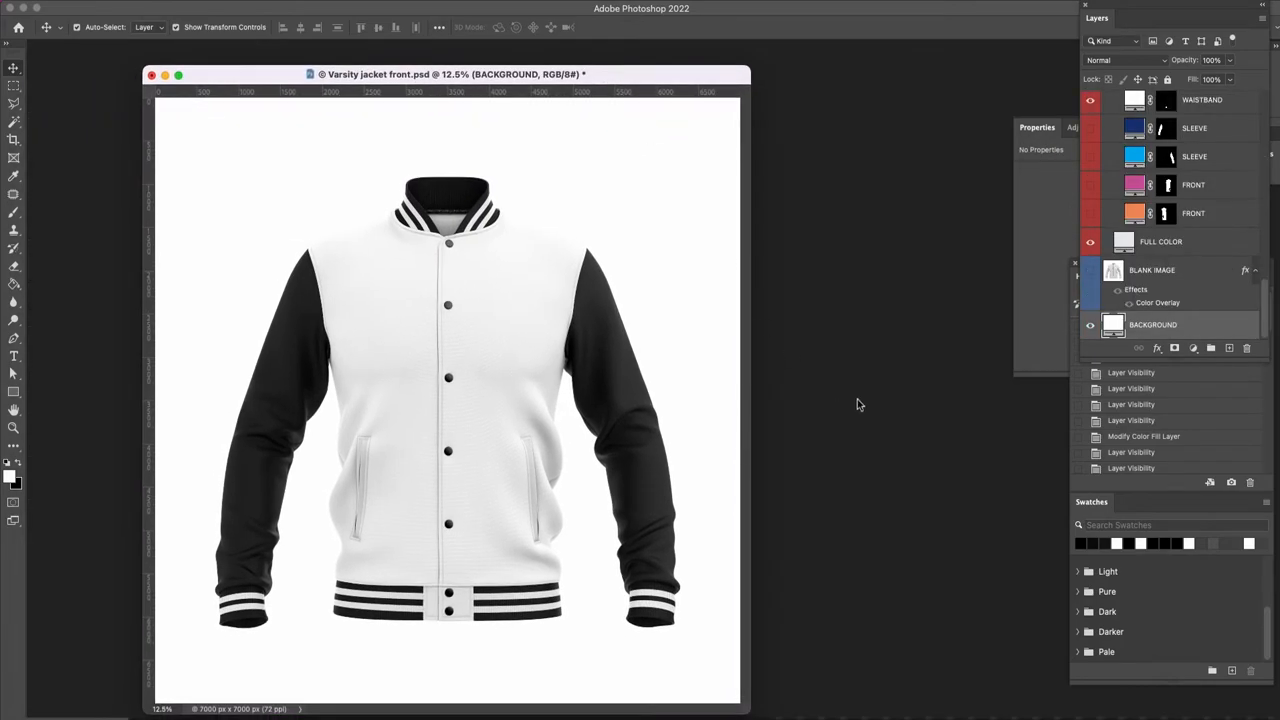
# Place the file cmd logo.png from Finder into the jacket front mockup.
pyautogui.press('super+Tab')
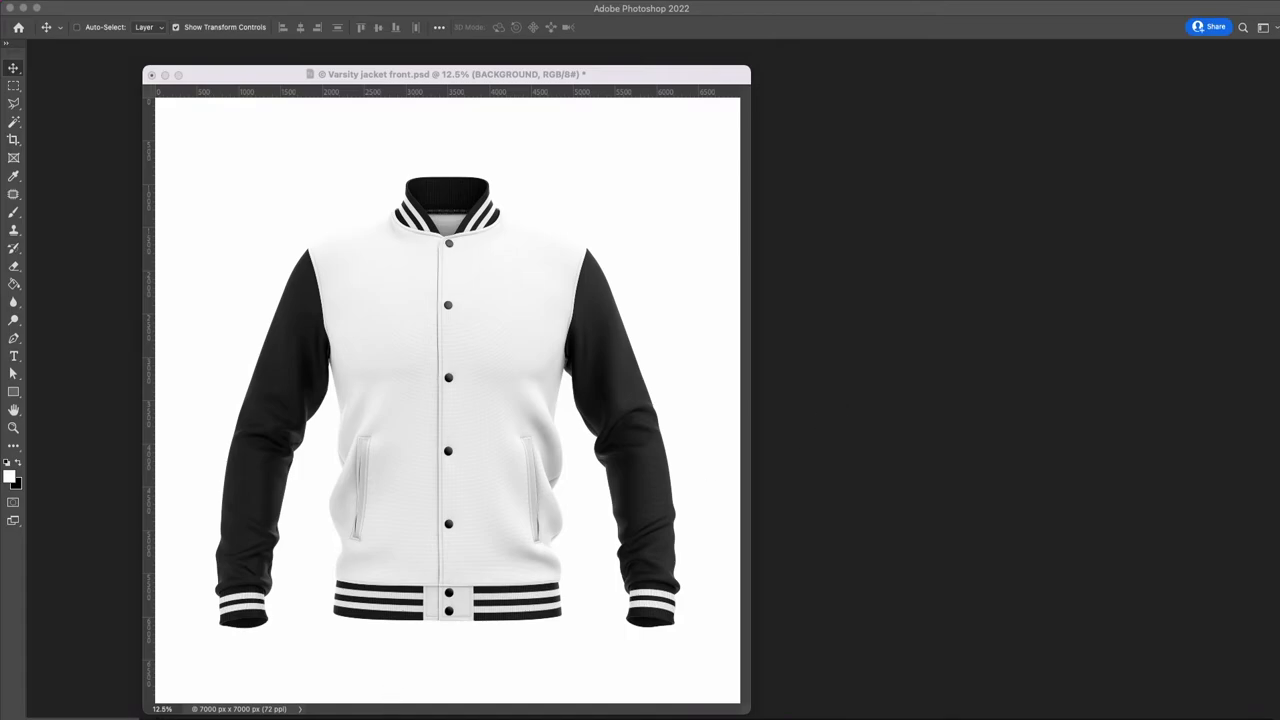
pyautogui.moveTo(383, 710)
pyautogui.click(38, 708)
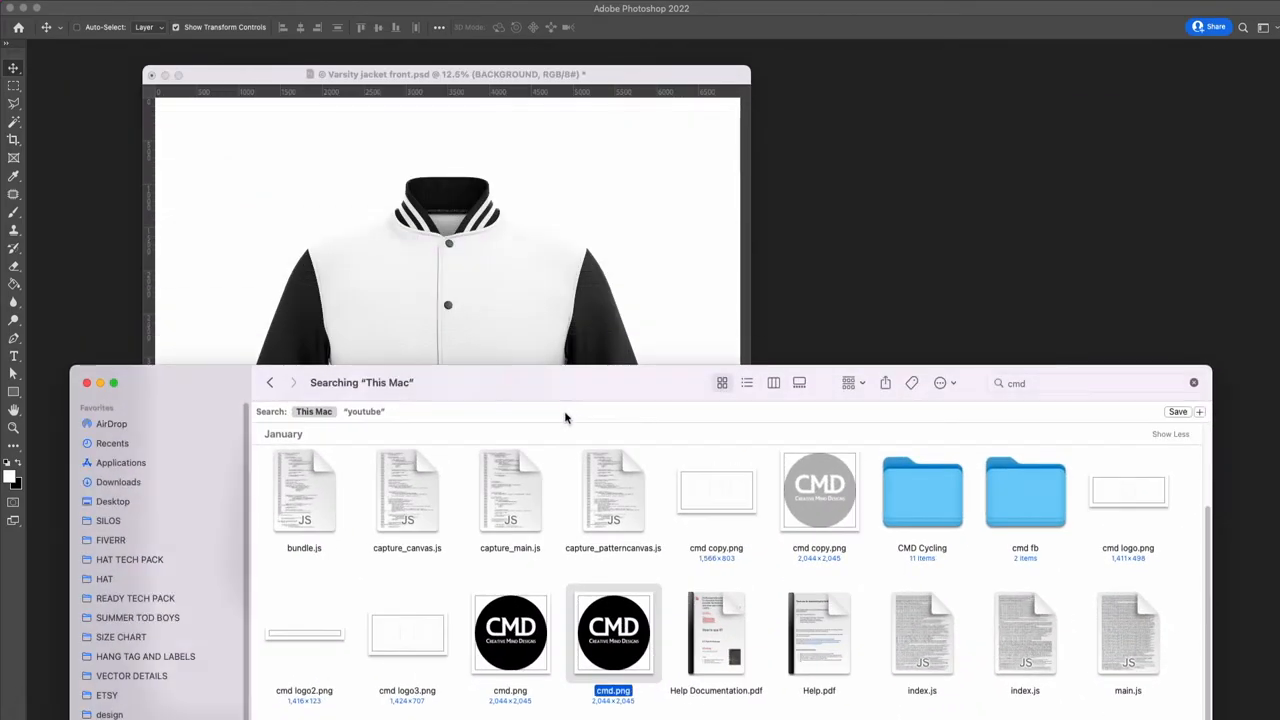
pyautogui.moveTo(1133, 500); pyautogui.dragTo(520, 313)
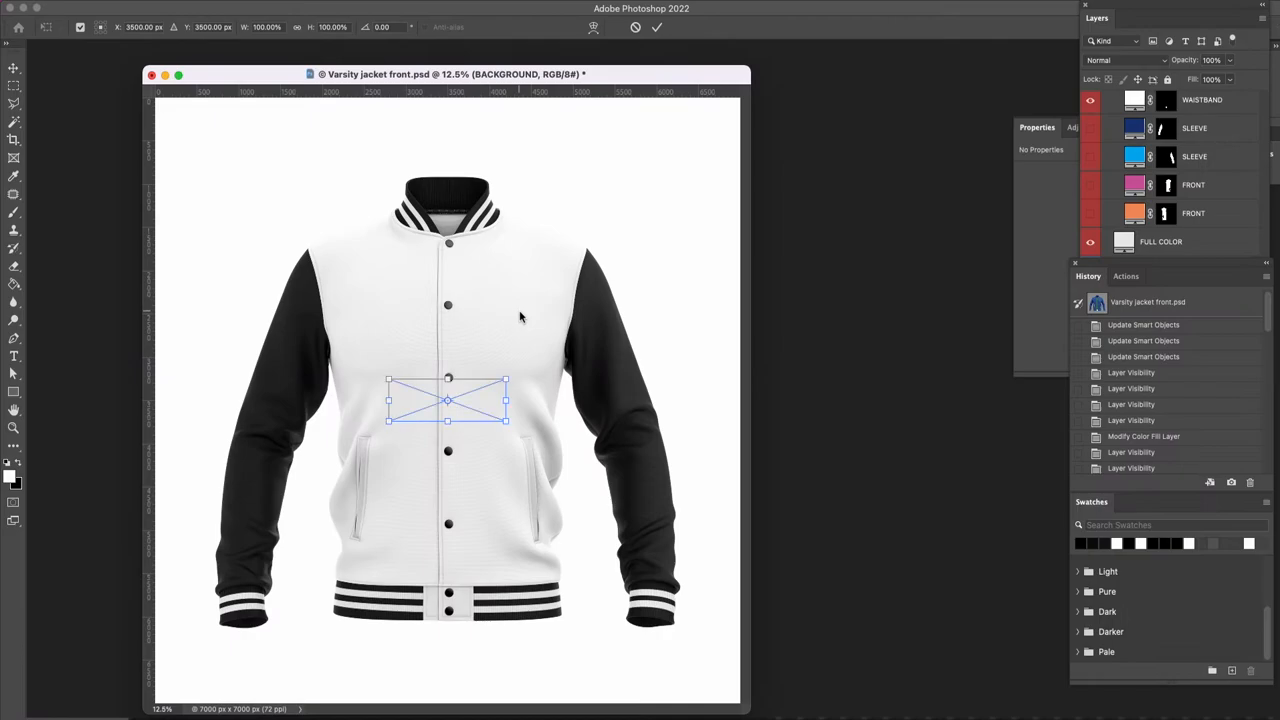
pyautogui.press('Return')
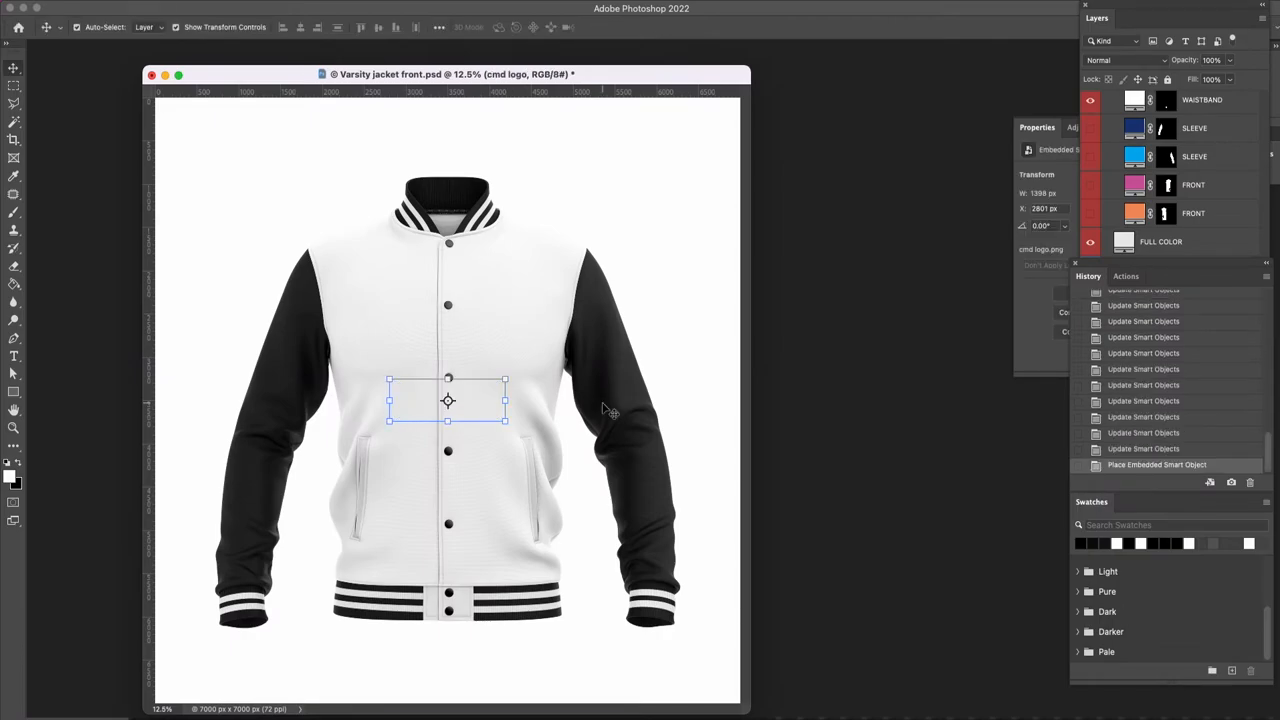
# Move the cmd logo layer to the top of the SMARTS group, above FRONT DESIGN.
pyautogui.scroll(-5, 1190, 177)
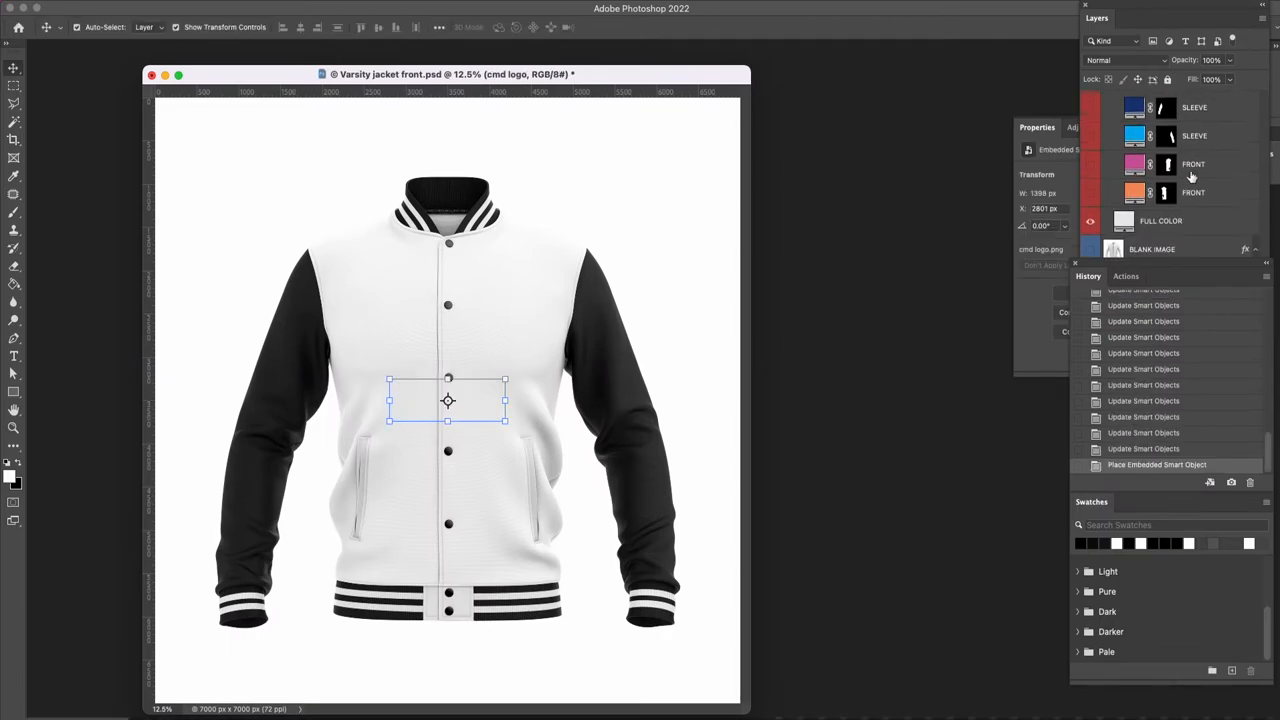
pyautogui.scroll(8, 1190, 177)
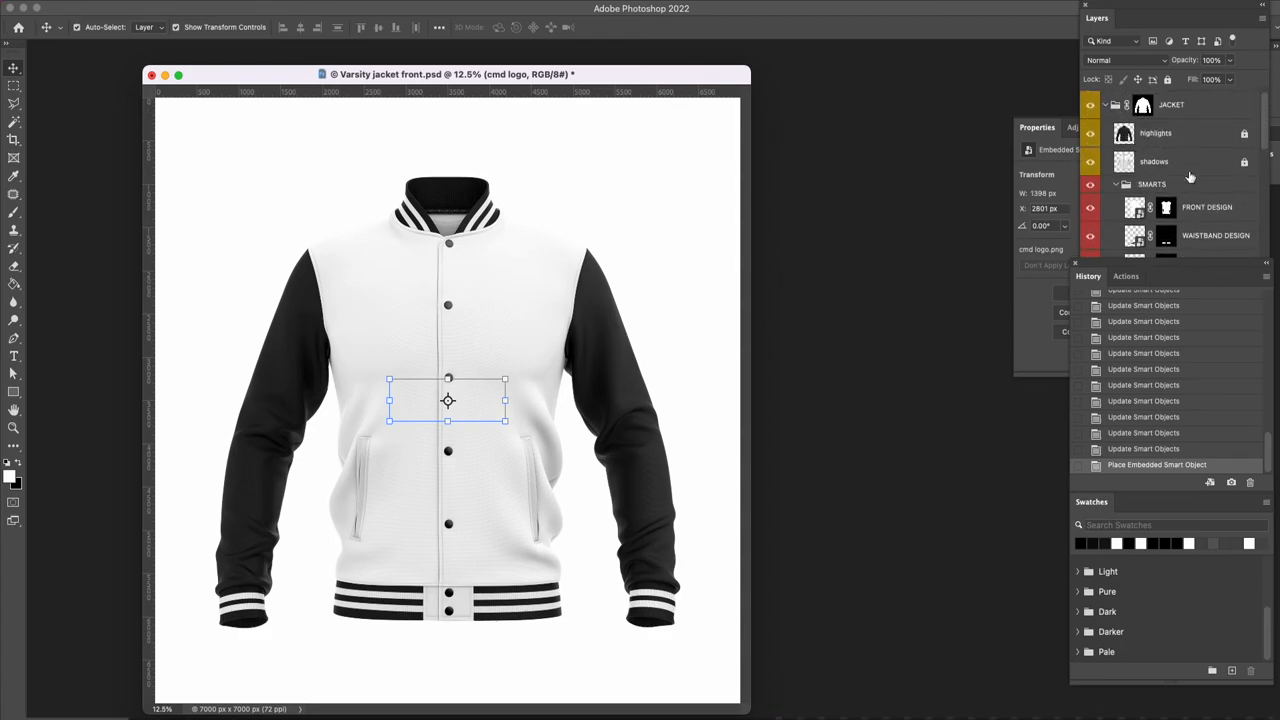
pyautogui.scroll(-5, 1195, 185)
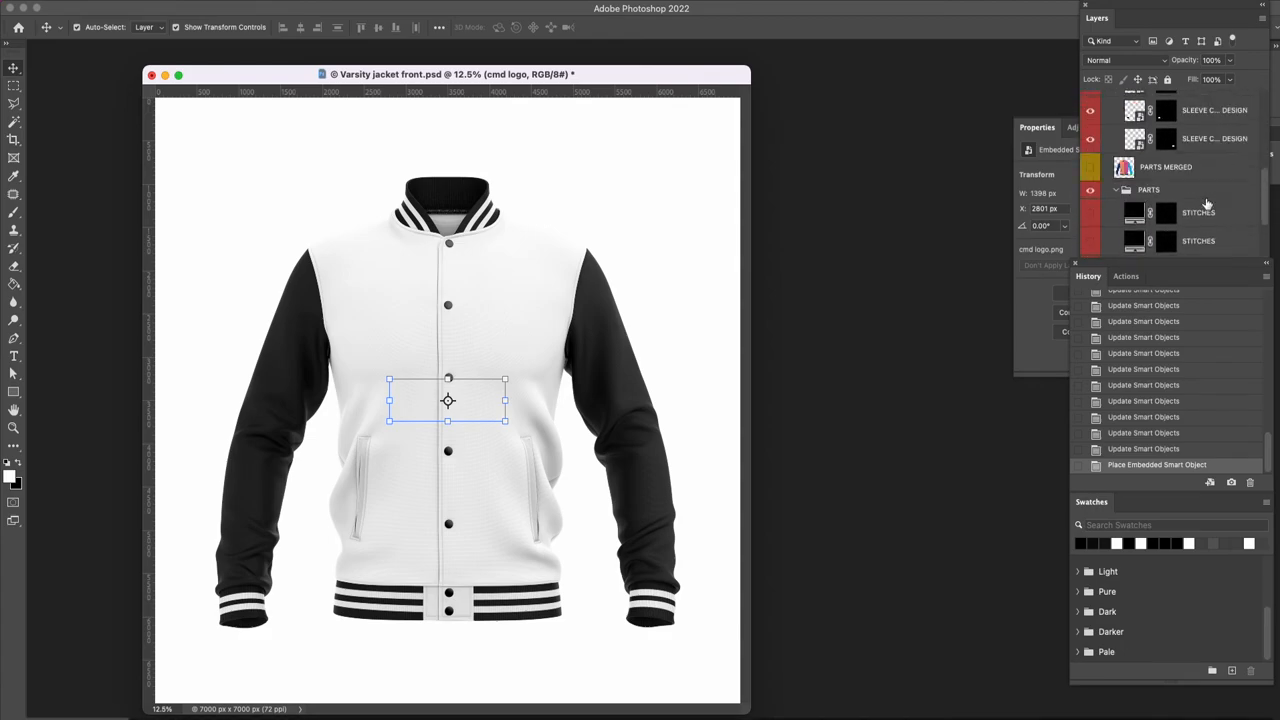
pyautogui.scroll(-3, 1208, 215)
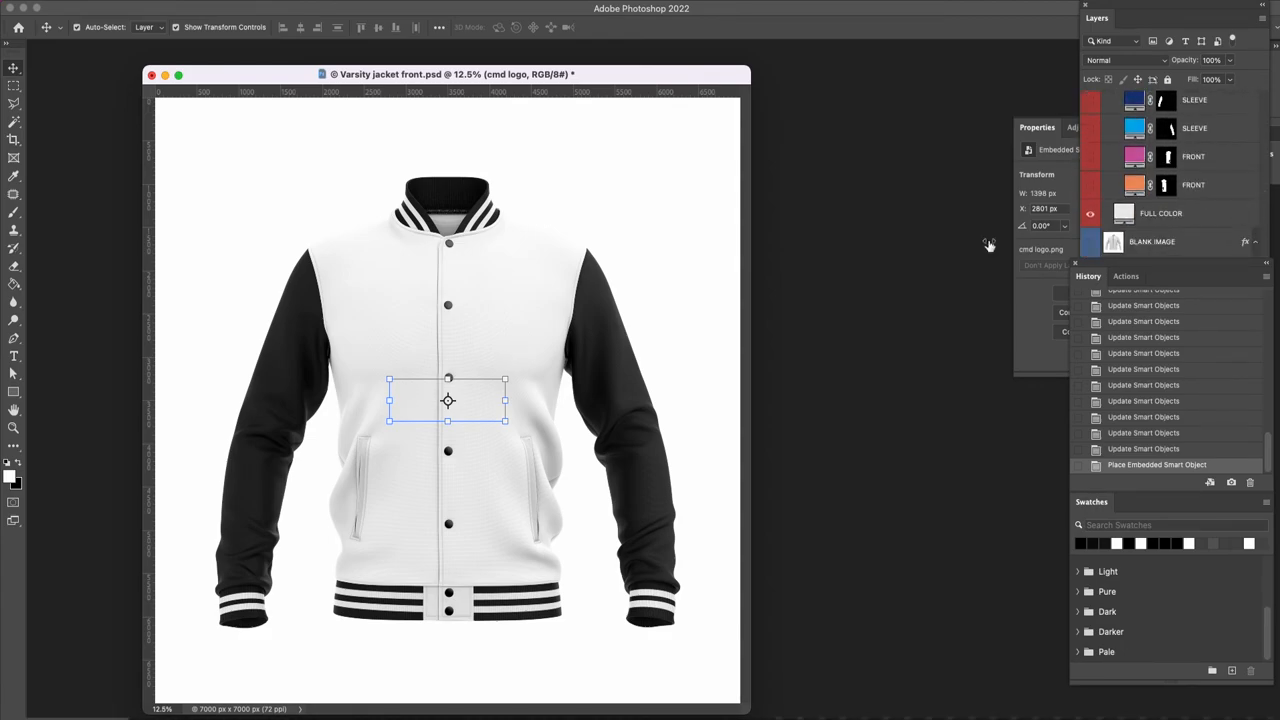
pyautogui.moveTo(1251, 279); pyautogui.dragTo(1207, 374)
pyautogui.moveTo(1202, 298); pyautogui.dragTo(1195, 143)
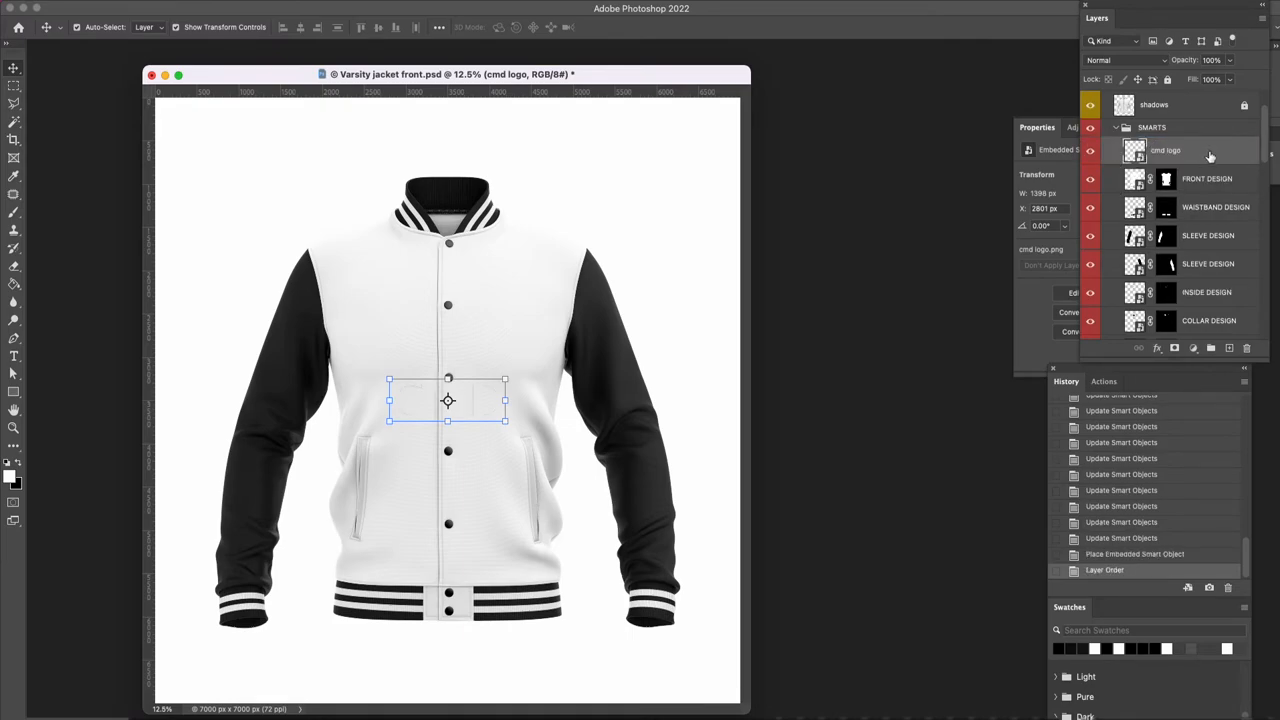
# Apply a black Color Overlay to the cmd logo layer, with Normal blend mode and 100% opacity.
pyautogui.doubleClick(1200, 150)
pyautogui.click(790, 497)
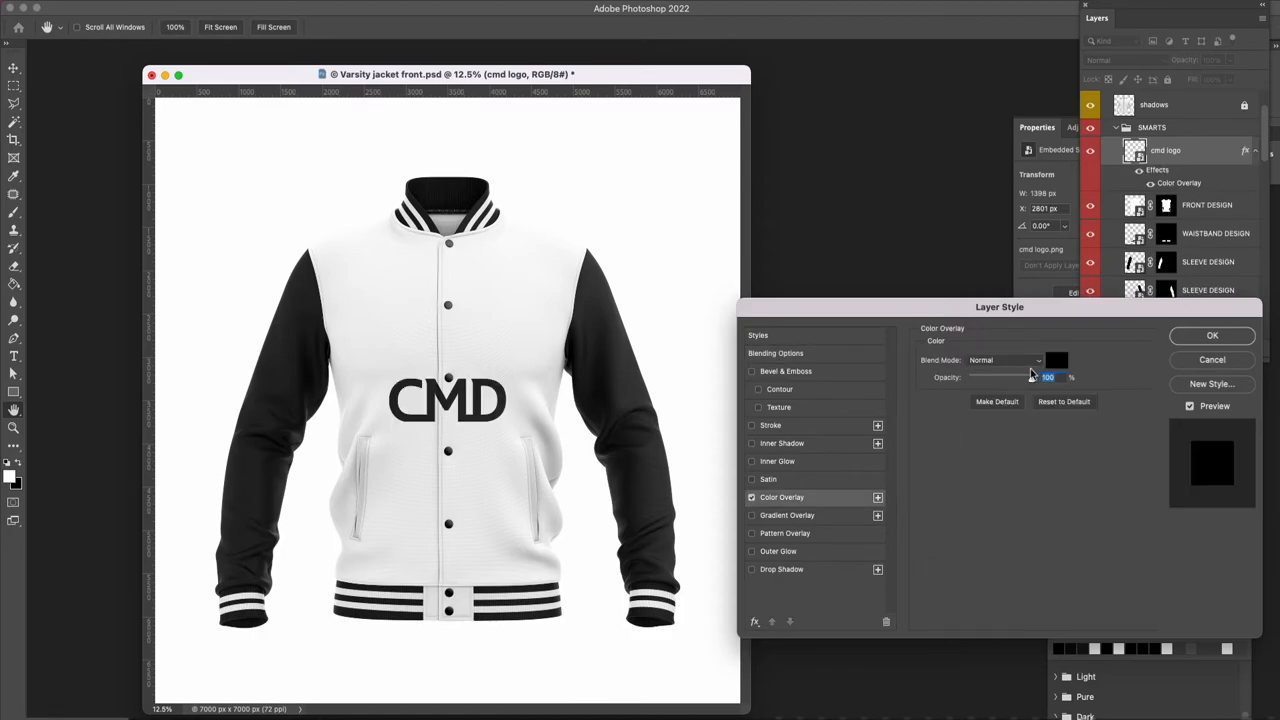
pyautogui.click(1200, 338)
# Scale the CMD logo to about 56% and position it on the chest beside the buttons, over the wearer's left breast.
pyautogui.moveTo(499, 388); pyautogui.dragTo(555, 311)
pyautogui.moveTo(447, 345); pyautogui.dragTo(482, 331)
pyautogui.moveTo(565, 338); pyautogui.dragTo(539, 320)
pyautogui.press('Right')
pyautogui.press('Right')
pyautogui.press('Right')
pyautogui.press('Right')
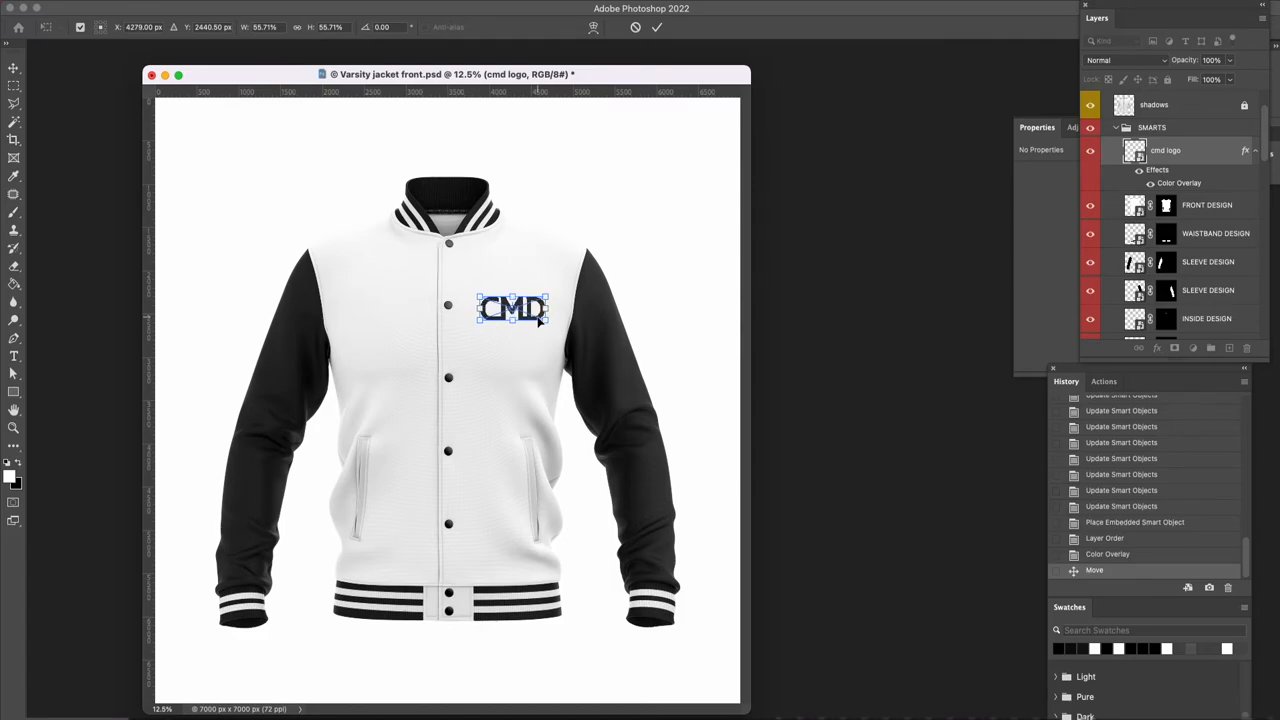
pyautogui.press('Return')
# Examine the chest logo up close against the fabric texture, and return to the view of the whole jacket.
pyautogui.press('z')
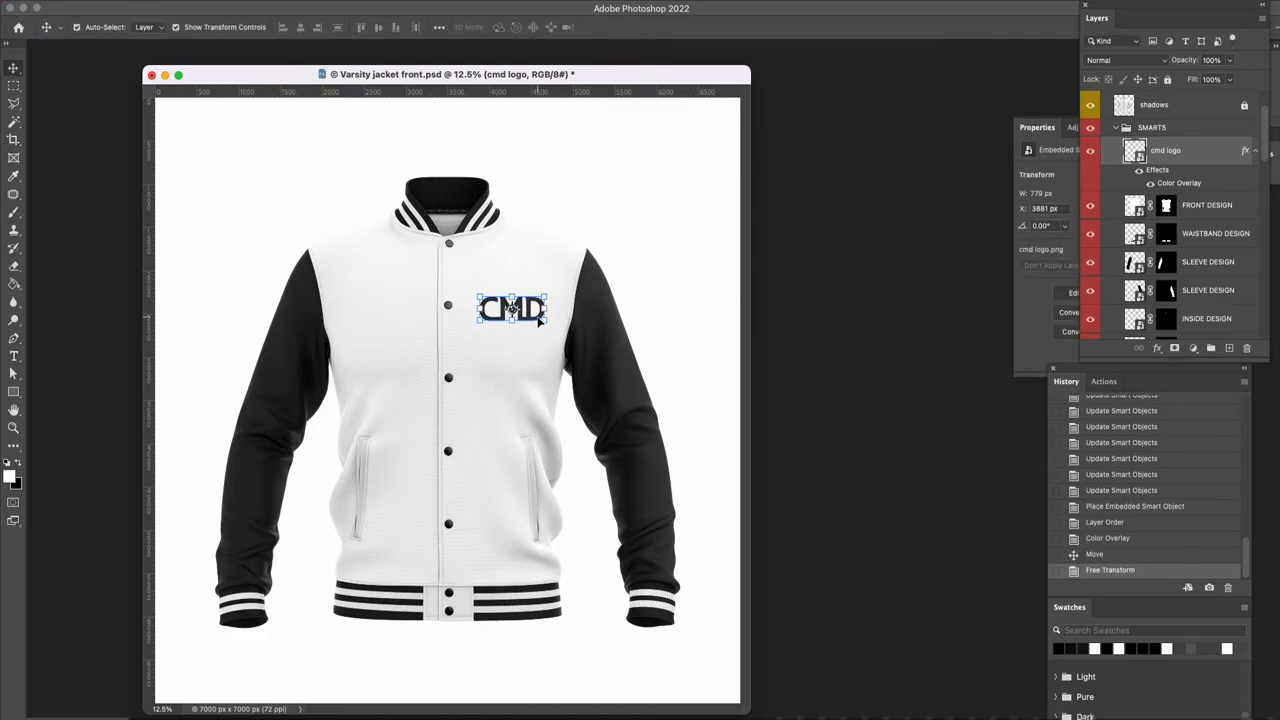
pyautogui.click(474, 247)
pyautogui.moveTo(474, 247); pyautogui.dragTo(503, 337)
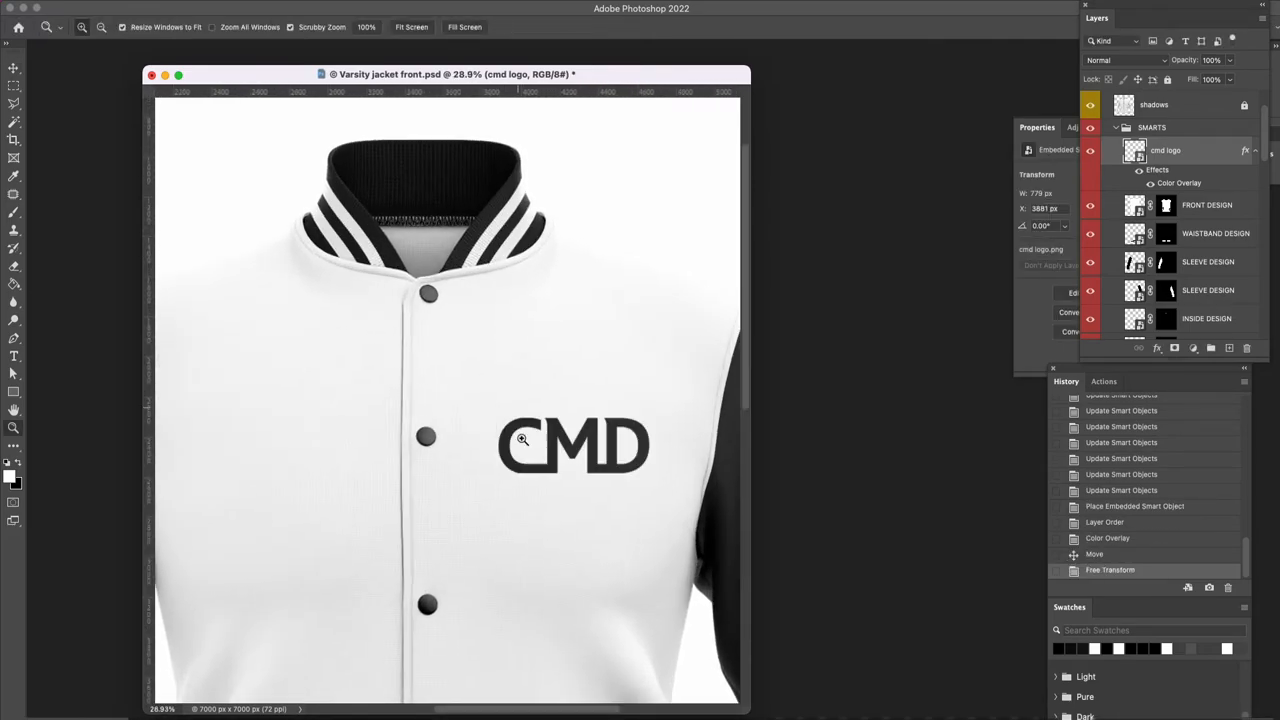
pyautogui.moveTo(552, 436); pyautogui.dragTo(623, 523)
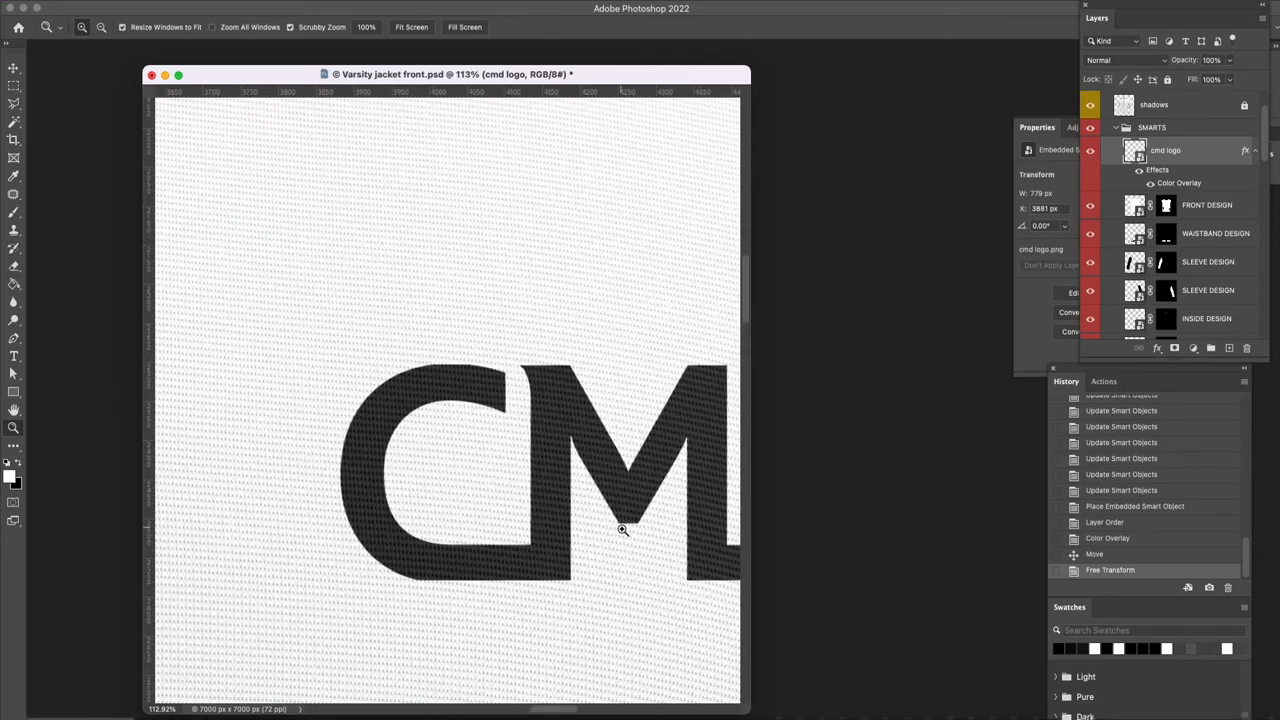
pyautogui.press('a')
pyautogui.press('super+0')
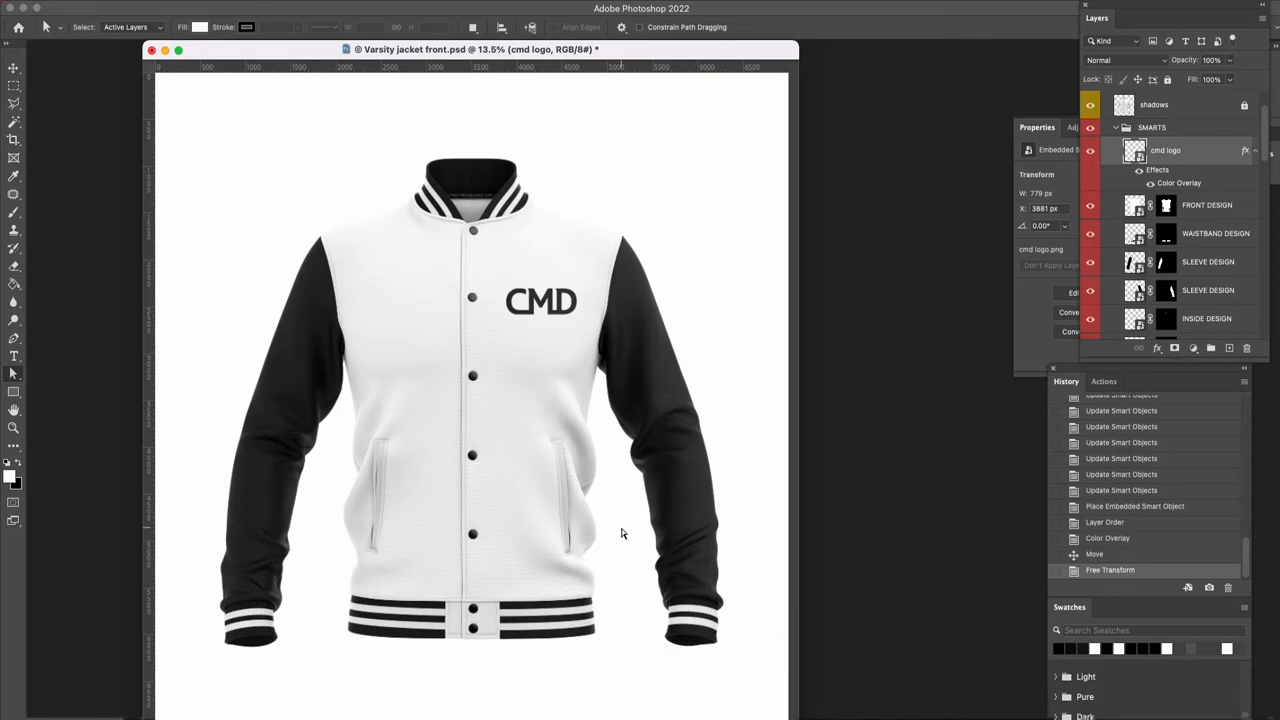
# Bring Varsity jacket back.psd to the front and lock its highlights and shadows layers.
pyautogui.moveTo(493, 55); pyautogui.dragTo(675, 213)
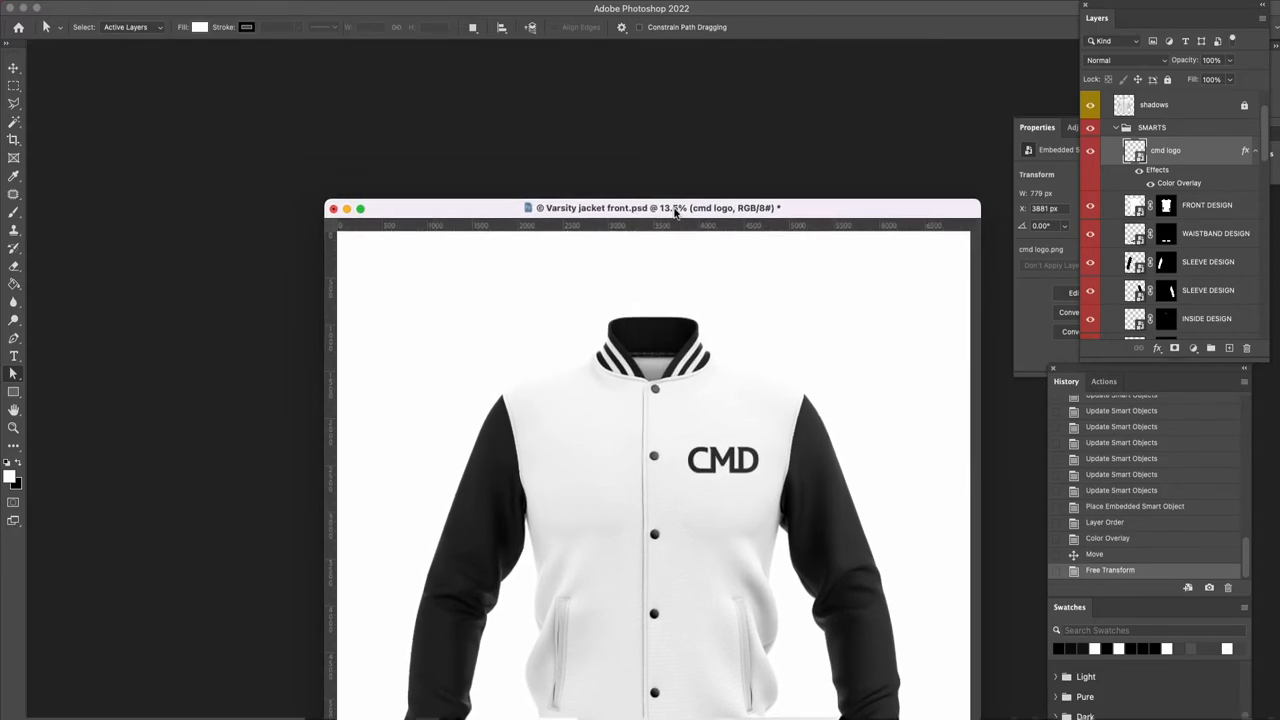
pyautogui.click(440, 2)
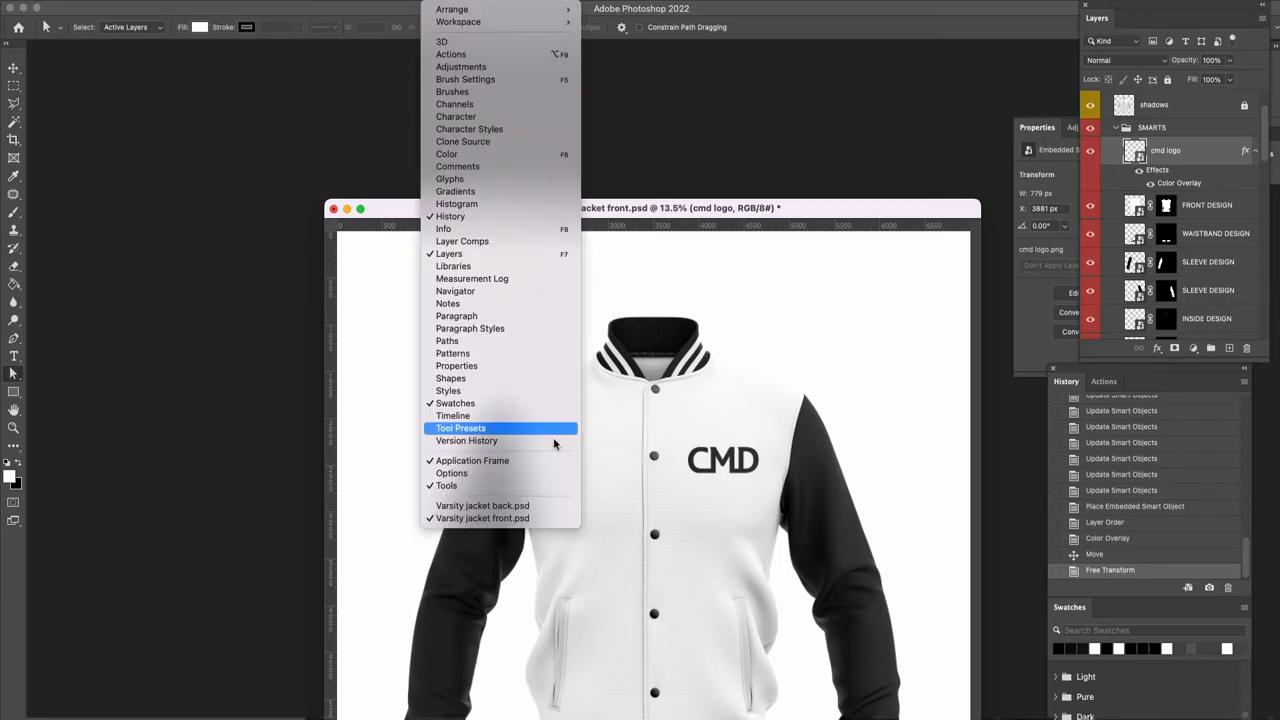
pyautogui.click(529, 509)
pyautogui.press('v')
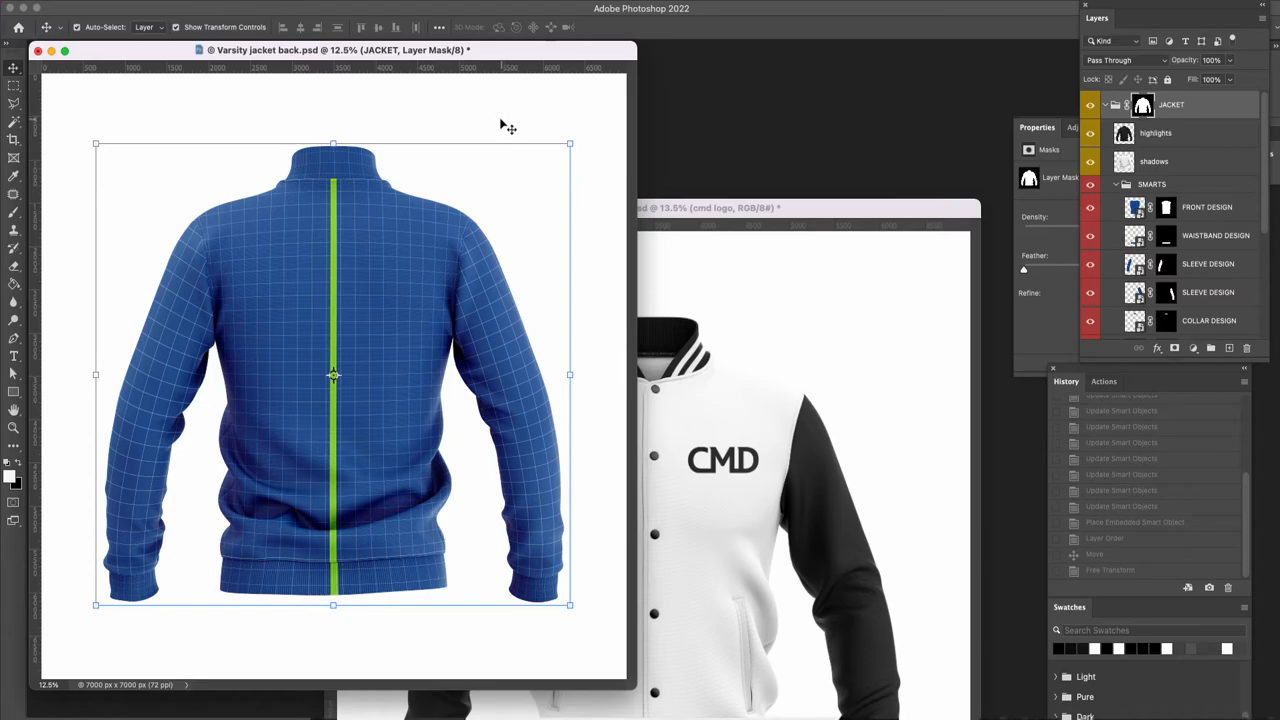
pyautogui.click(1170, 134)
pyautogui.keyDown('shift'); pyautogui.click(1168, 161); pyautogui.keyUp('shift')
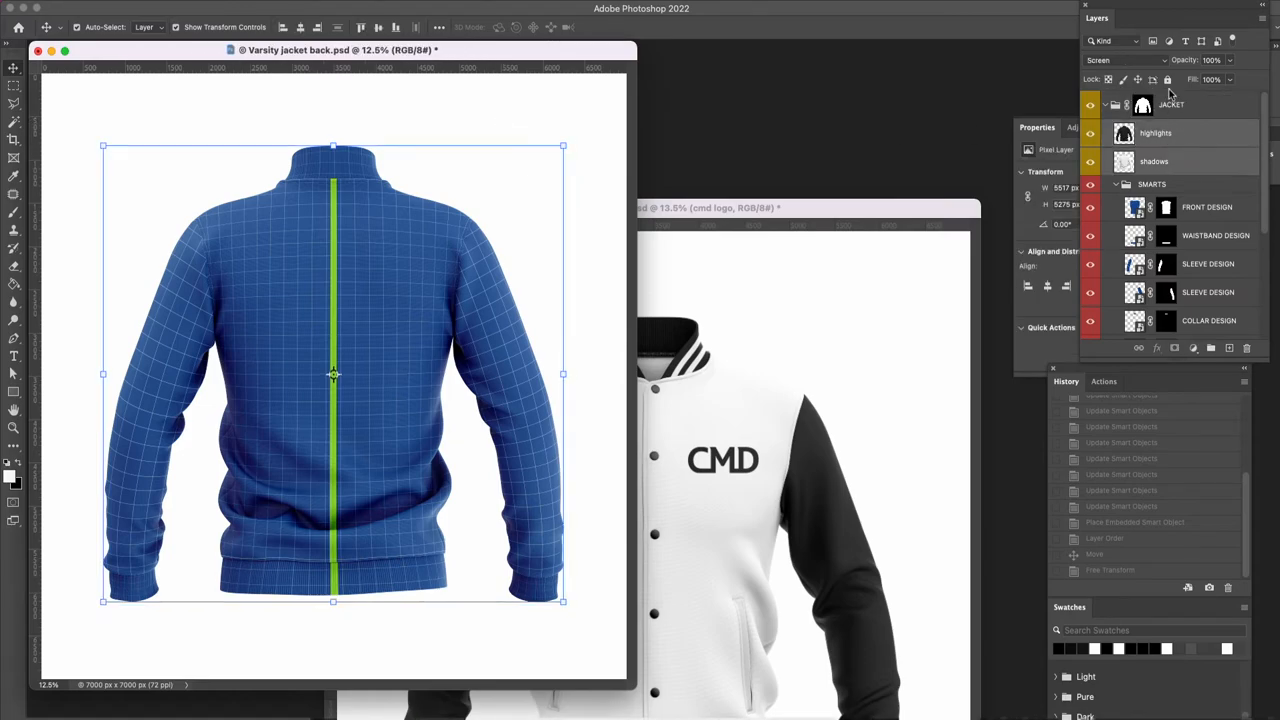
pyautogui.click(1167, 82)
# Fill a new layer inside the back jacket's FRONT DESIGN smart object with white, then save and close it.
pyautogui.click(430, 302)
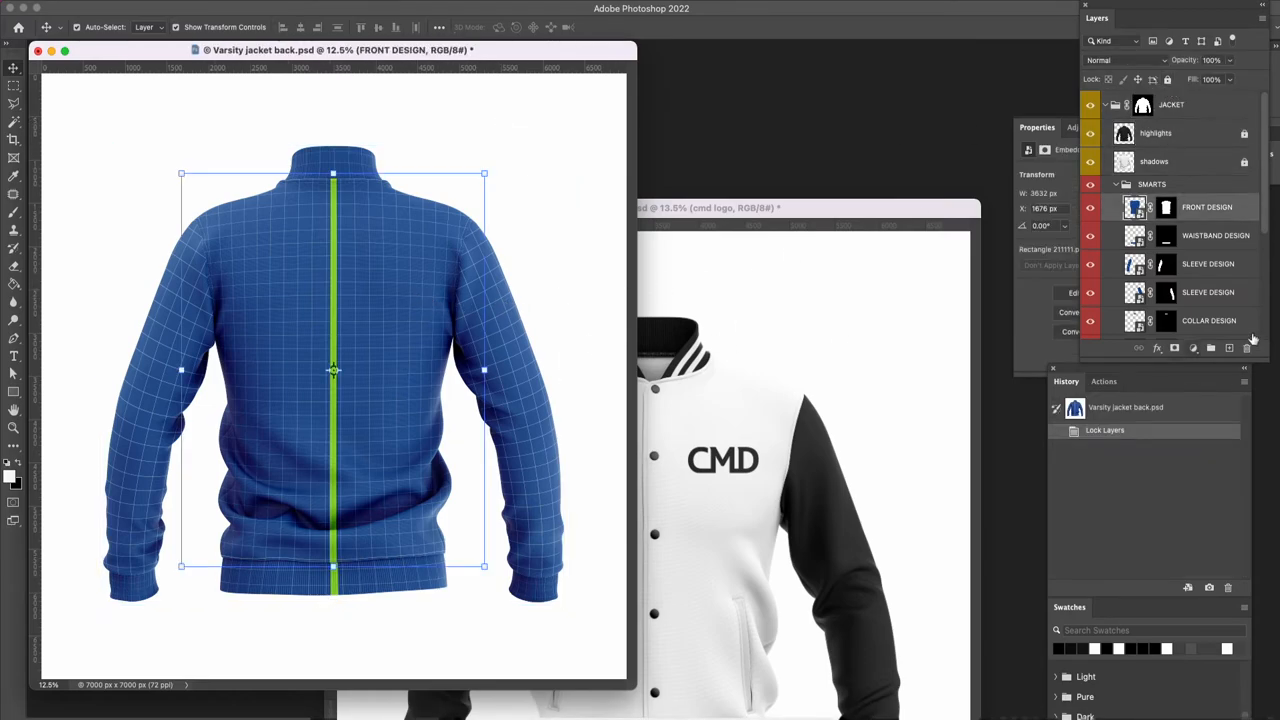
pyautogui.doubleClick(1135, 210)
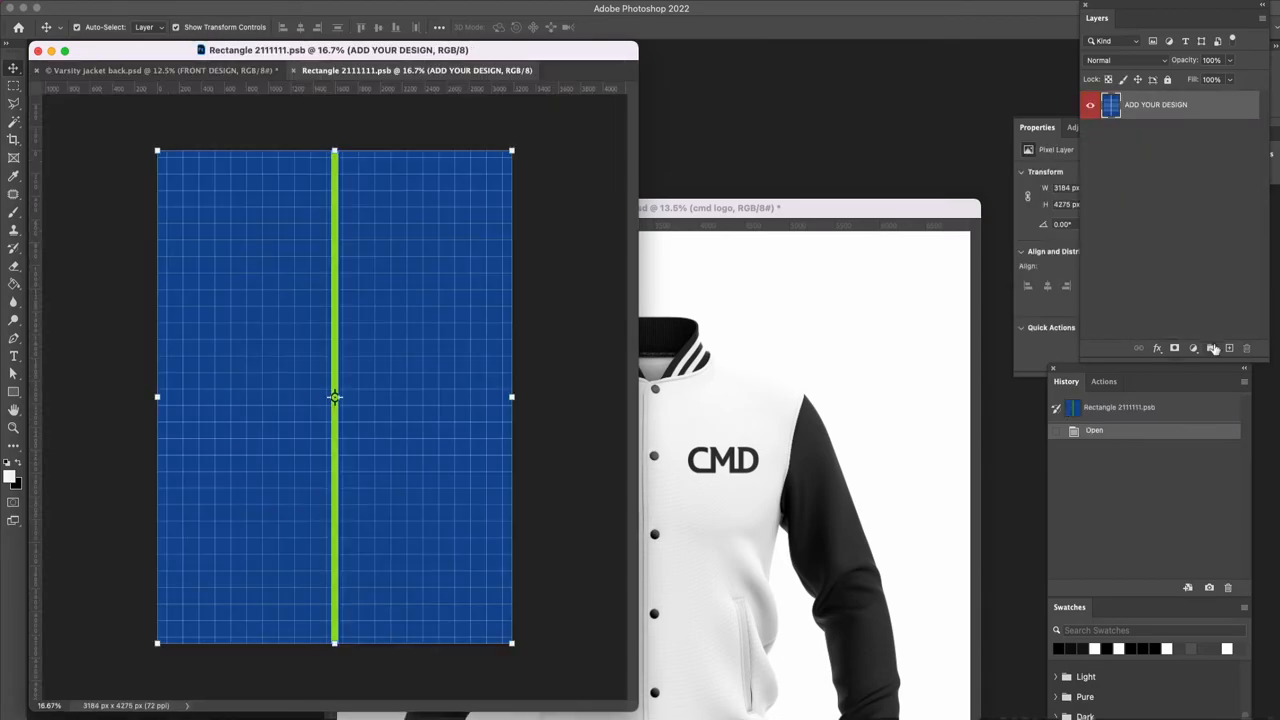
pyautogui.click(1229, 348)
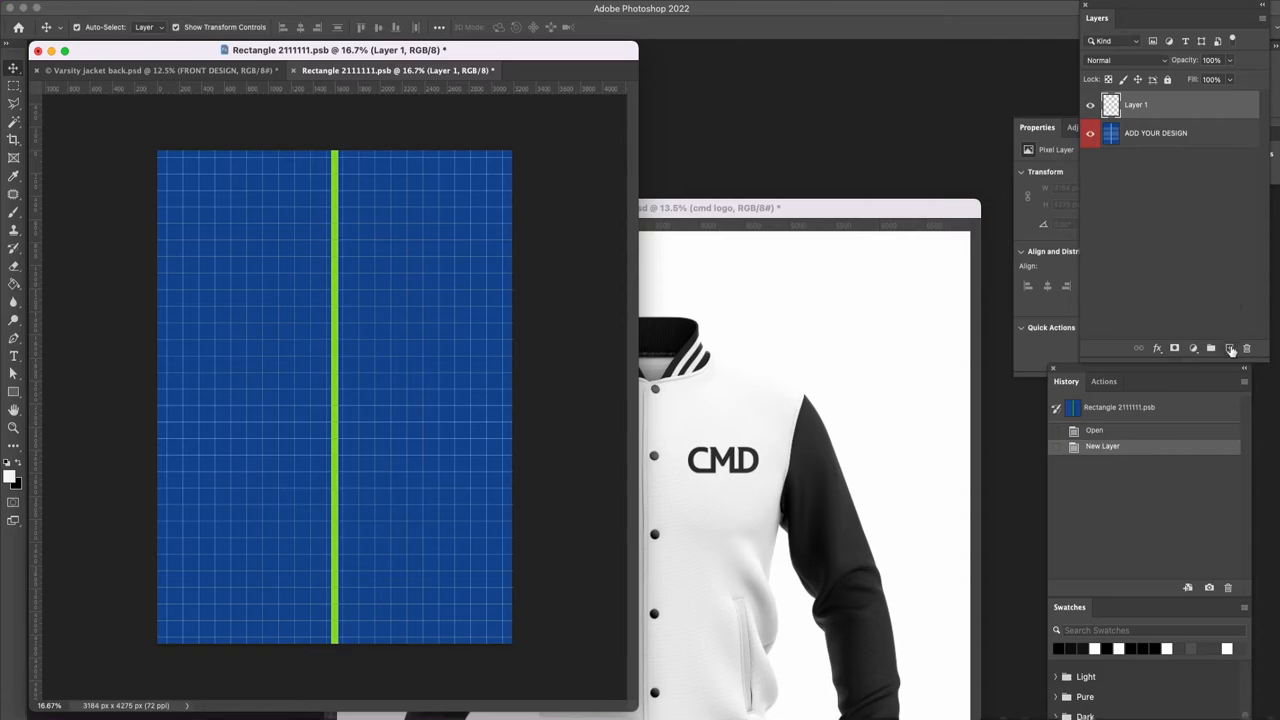
pyautogui.press('g')
pyautogui.click(440, 276)
pyautogui.press('super+s')
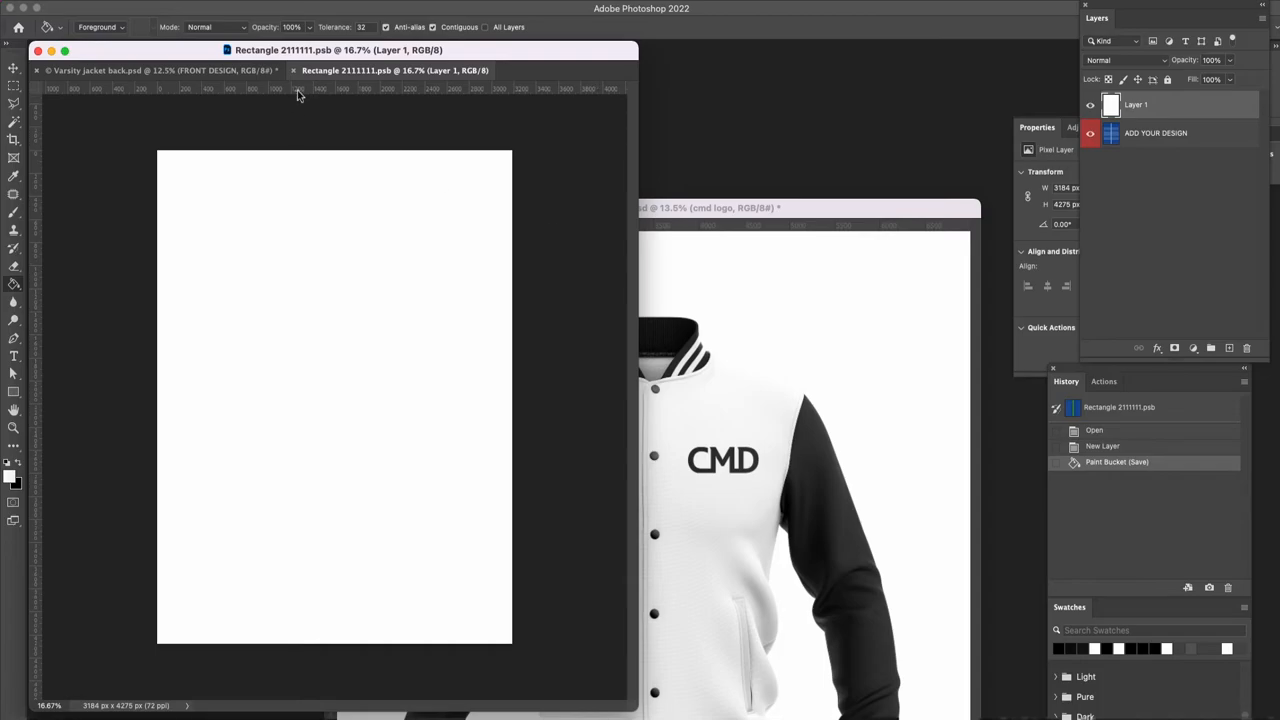
pyautogui.click(294, 71)
# Fill a new layer inside the right sleeve's SLEEVE DESIGN smart object with black, then save and close it.
pyautogui.press('v')
pyautogui.click(331, 369)
pyautogui.click(489, 389)
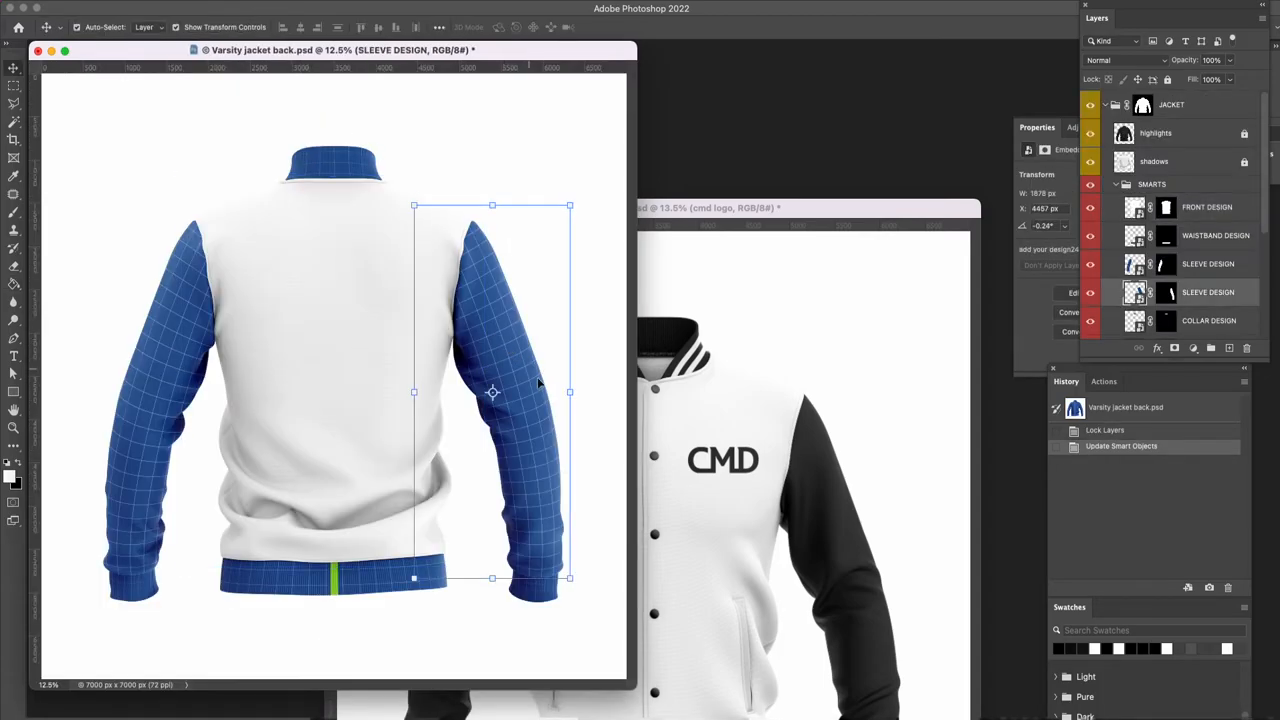
pyautogui.doubleClick(1134, 292)
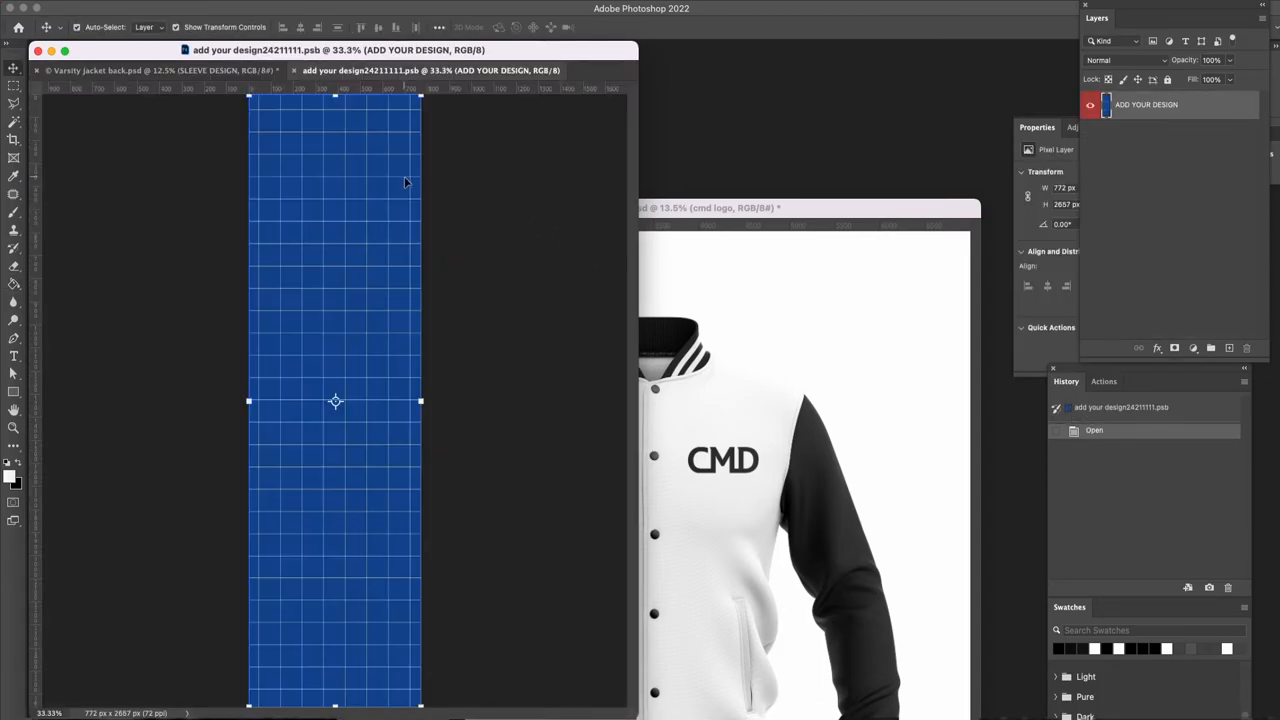
pyautogui.click(1229, 348)
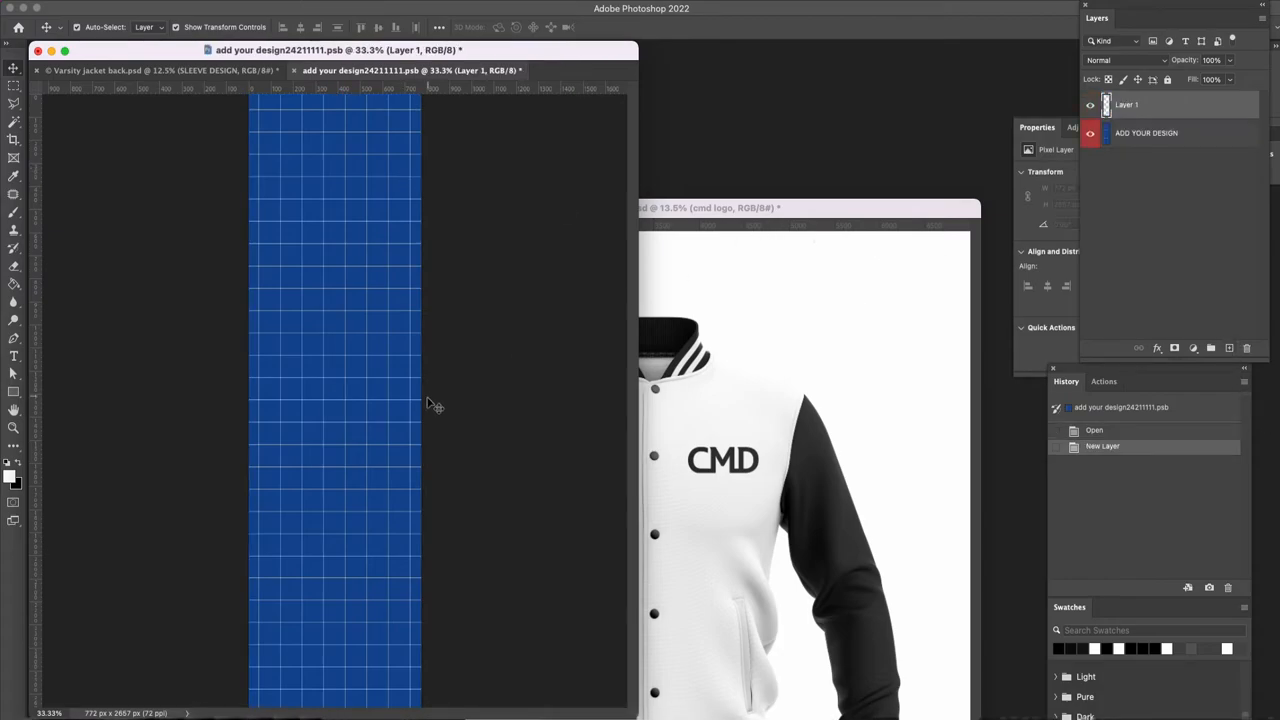
pyautogui.press('g')
pyautogui.press('x')
pyautogui.click(390, 376)
pyautogui.hotkey('ctrl', 's')
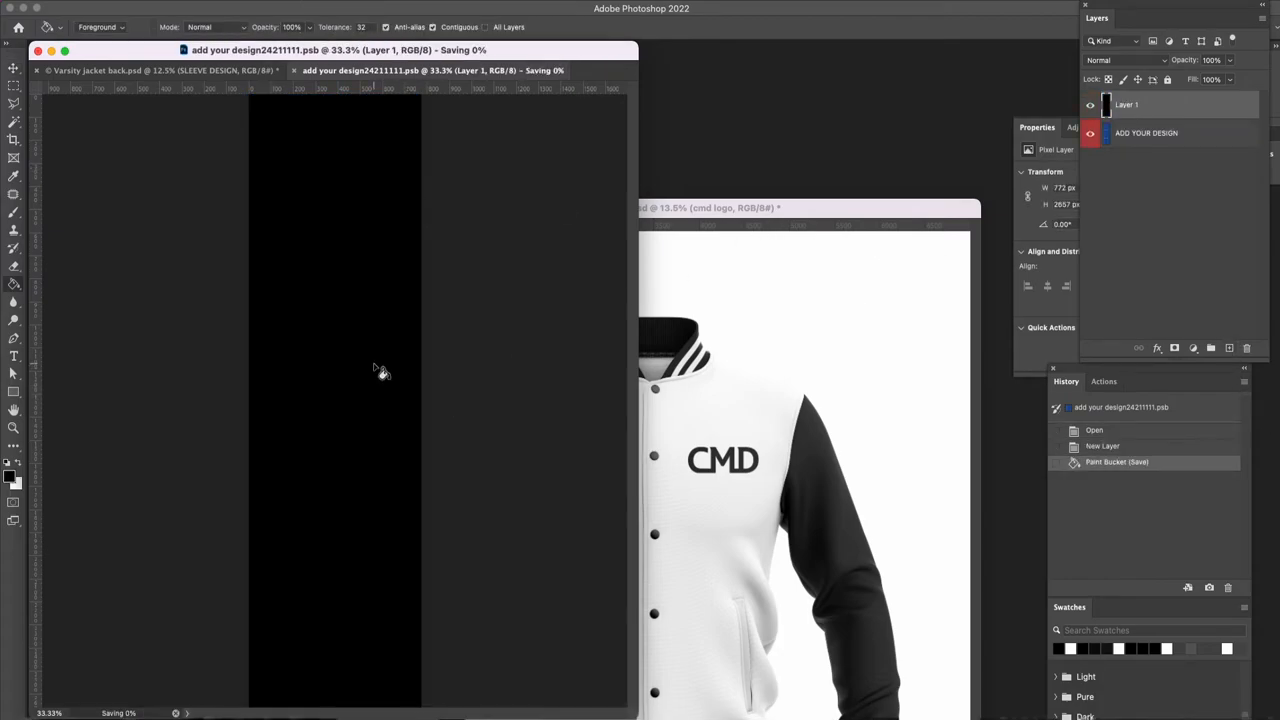
pyautogui.click(293, 70)
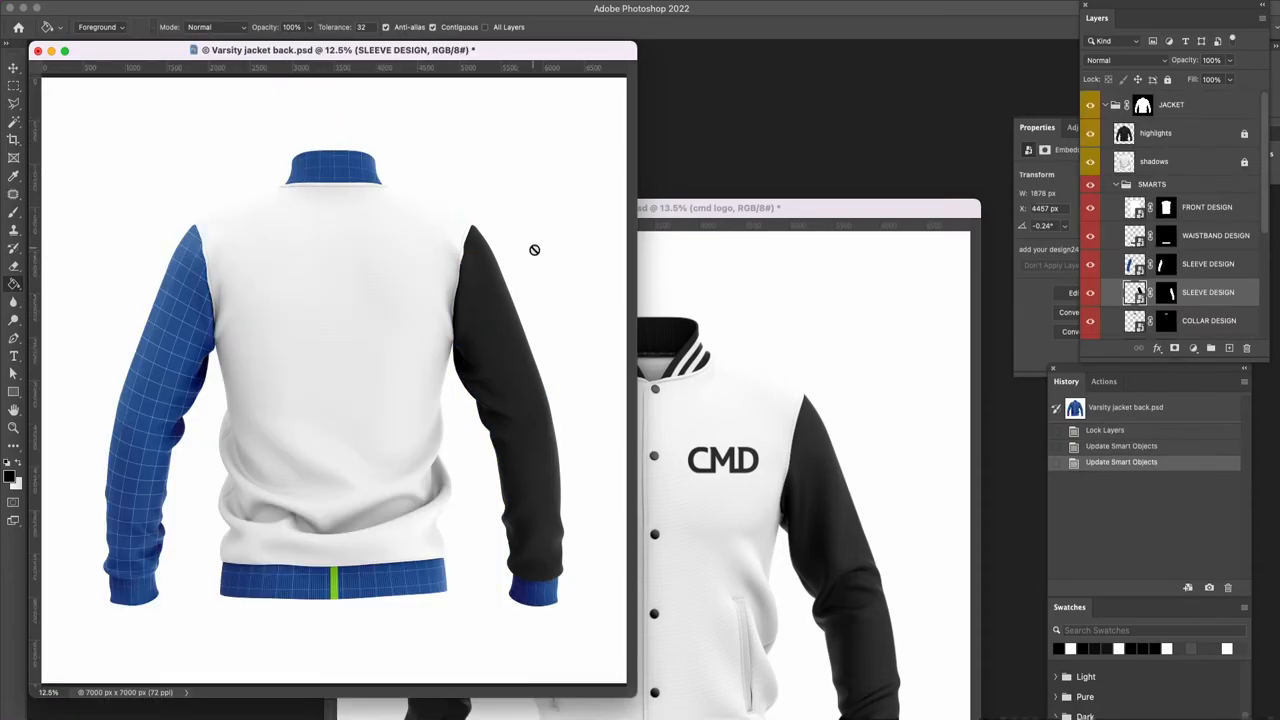
# Fill a new layer inside the left sleeve's SLEEVE DESIGN smart object with black, then save and close it.
pyautogui.press('v')
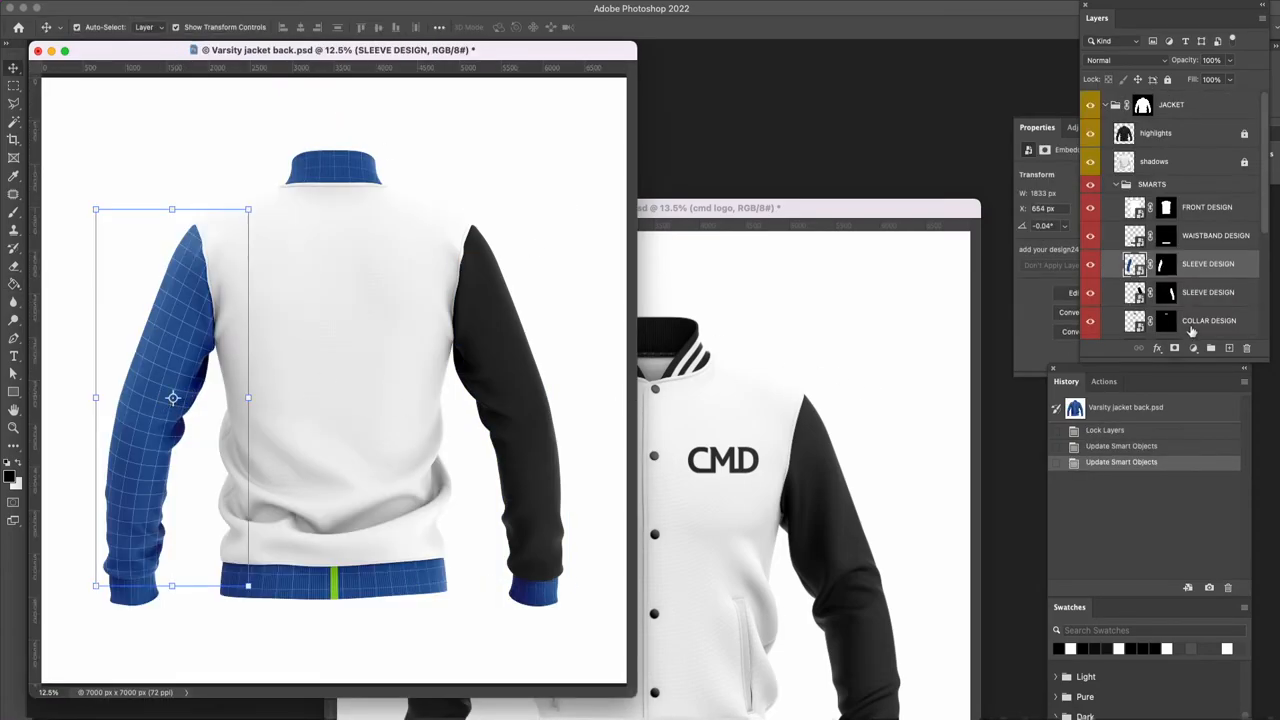
pyautogui.doubleClick(1135, 265)
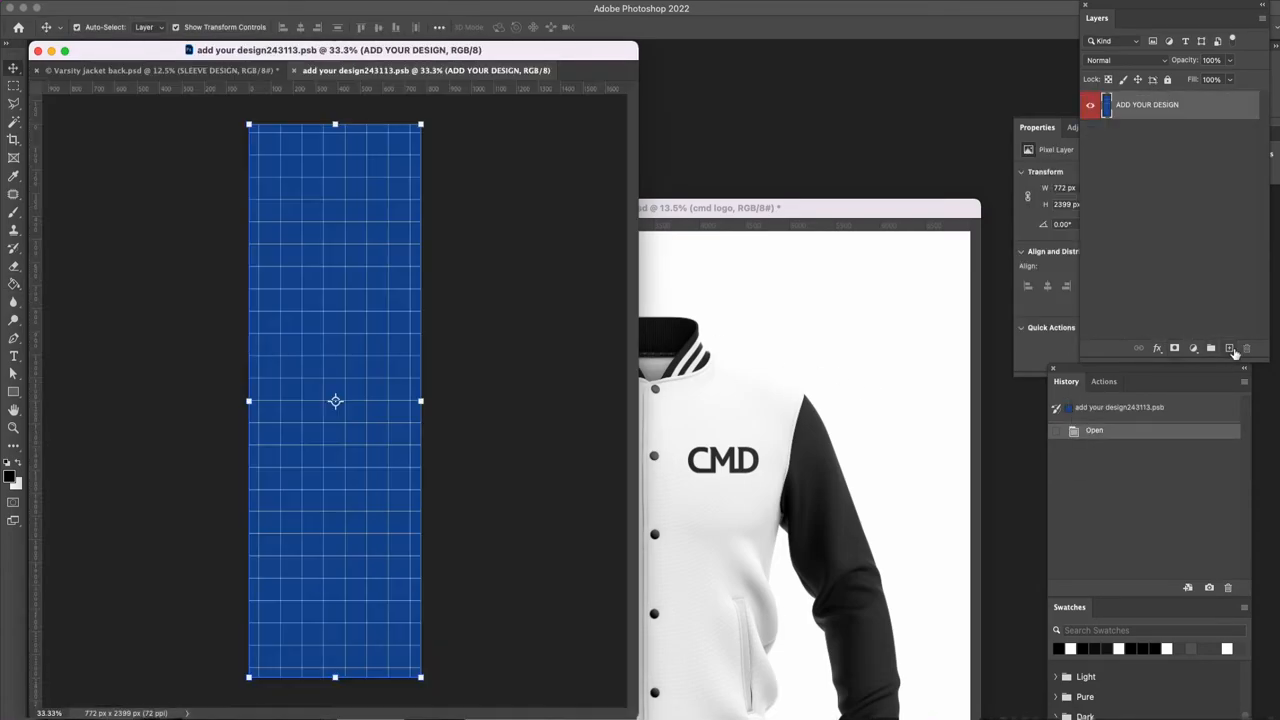
pyautogui.click(1229, 347)
pyautogui.press('g')
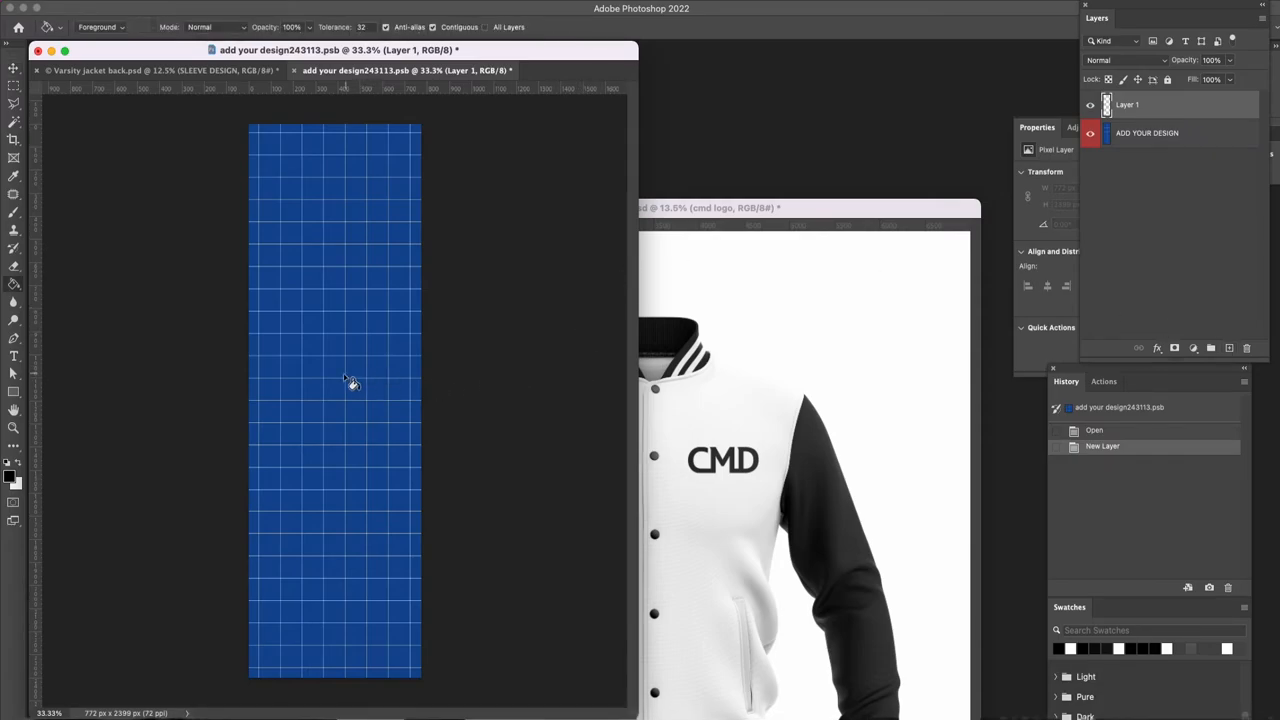
pyautogui.click(347, 390)
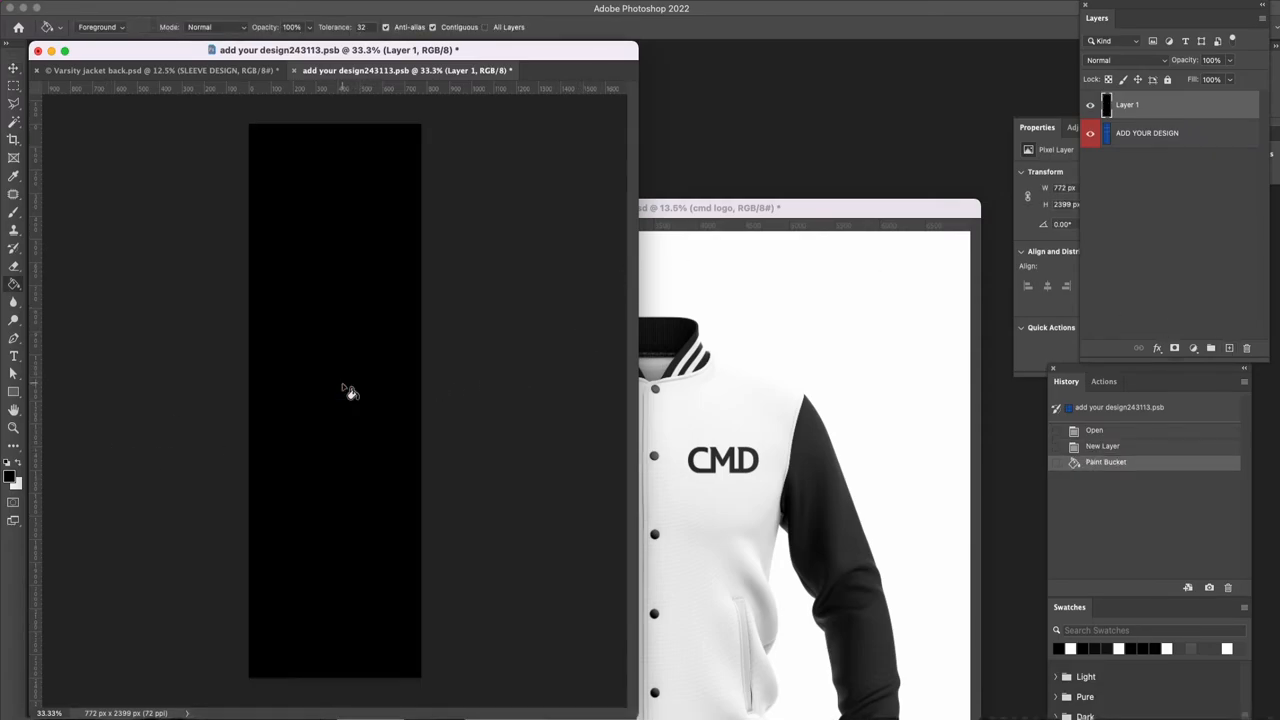
pyautogui.press('super+s')
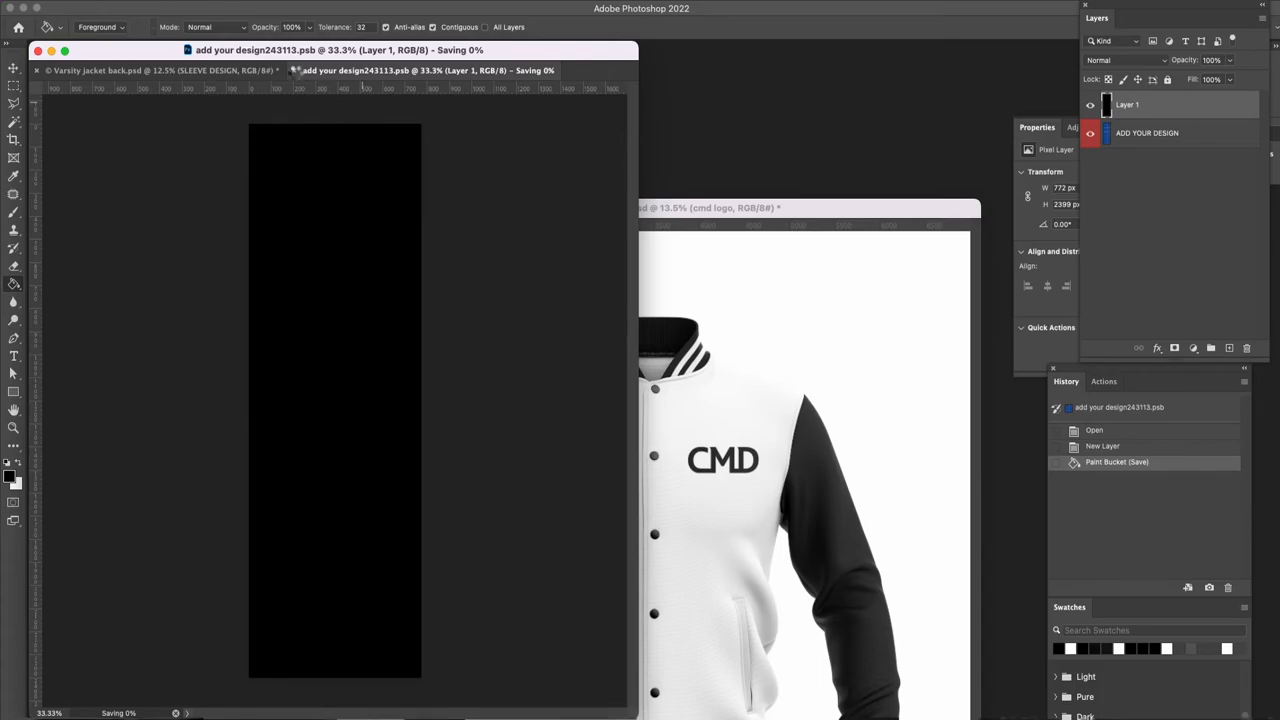
pyautogui.click(295, 70)
# Fill a new layer inside the COLLAR DESIGN smart object with black, then save and close it.
pyautogui.press('v')
pyautogui.click(346, 166)
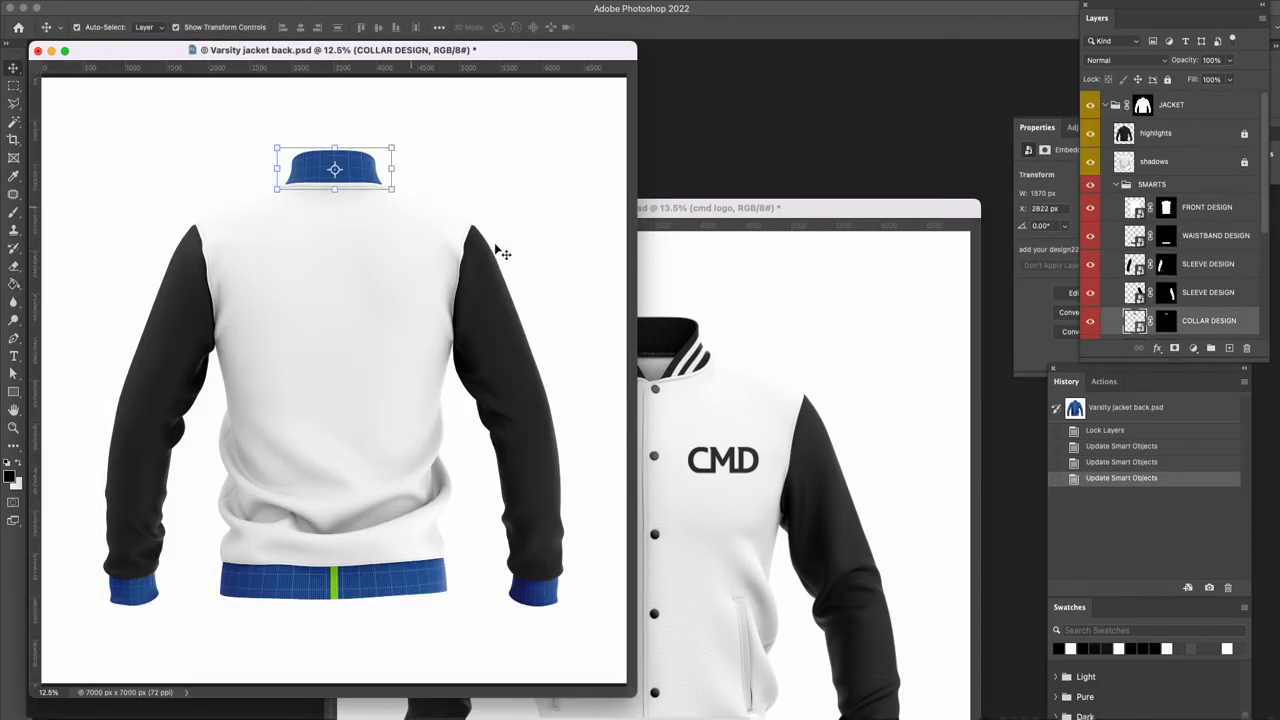
pyautogui.doubleClick(1133, 318)
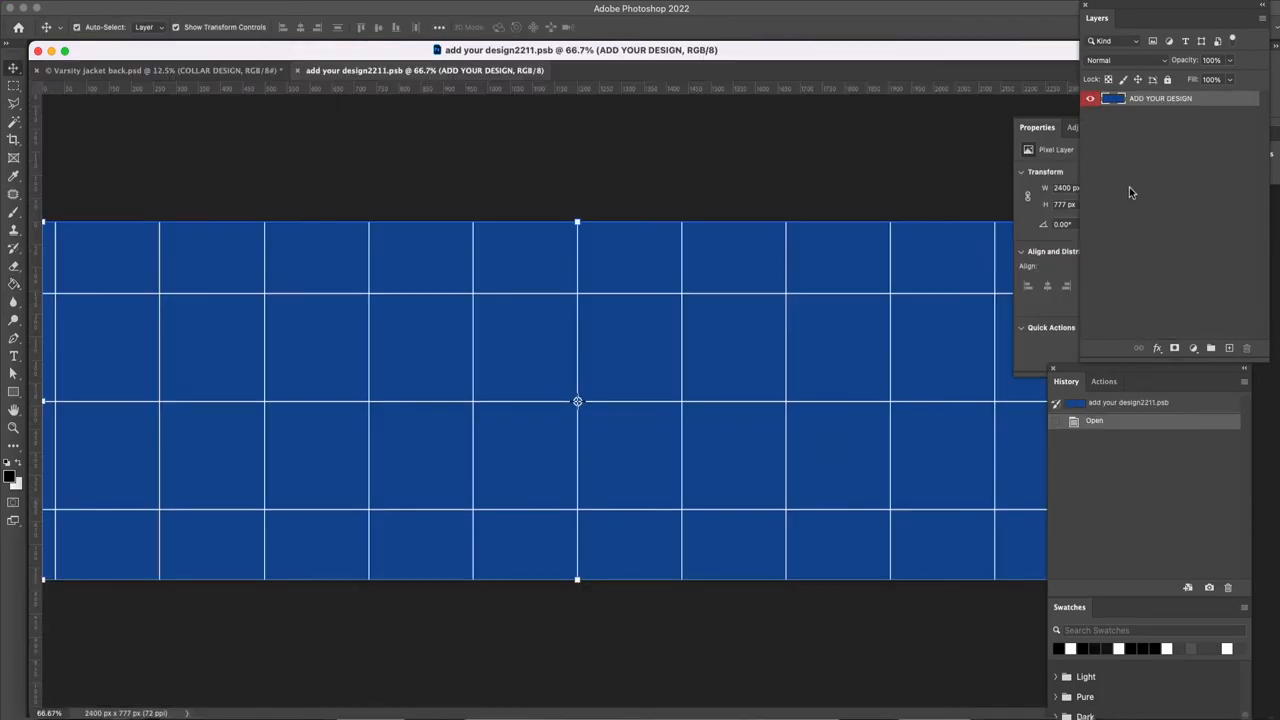
pyautogui.click(1230, 347)
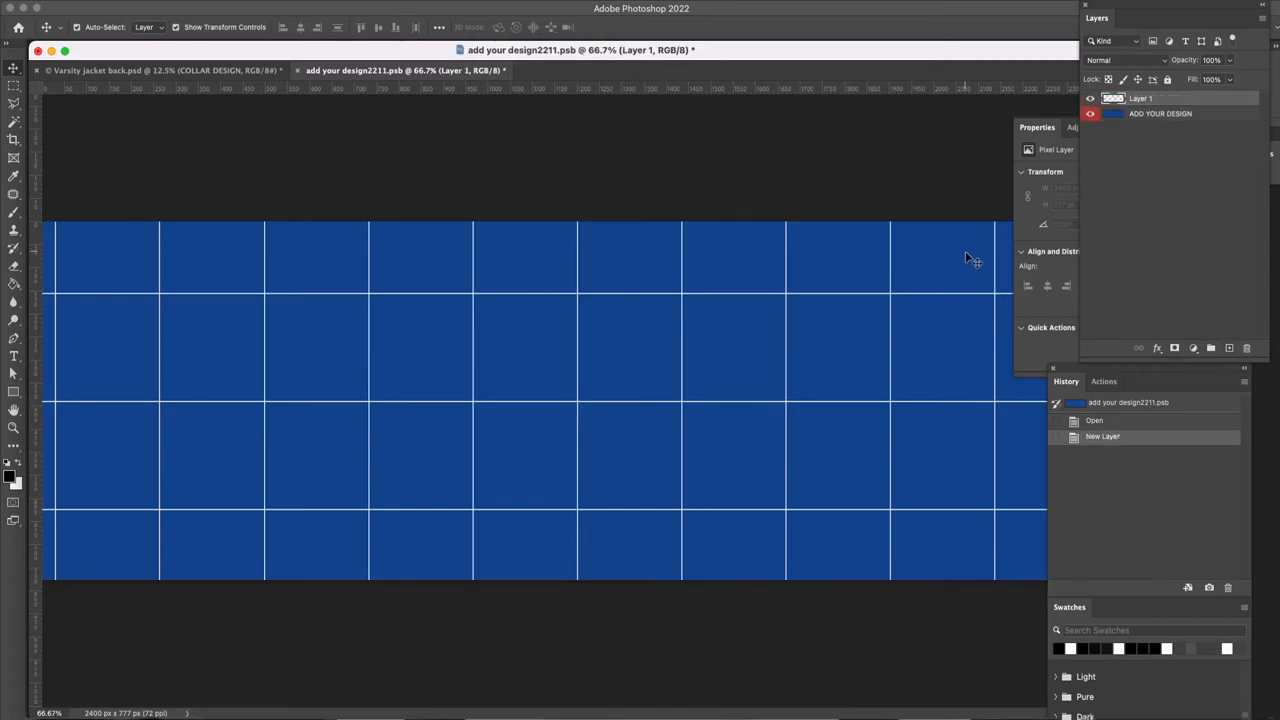
pyautogui.press('g')
pyautogui.click(800, 372)
pyautogui.press('cmd+s')
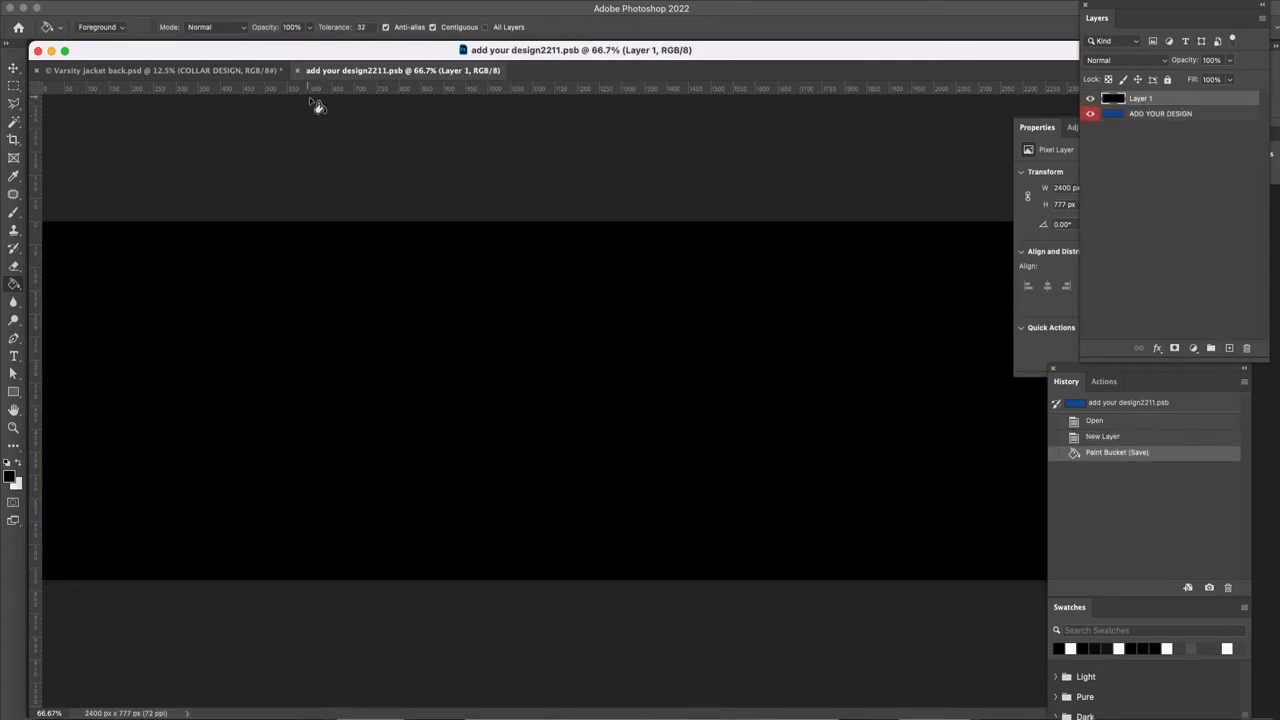
pyautogui.click(297, 71)
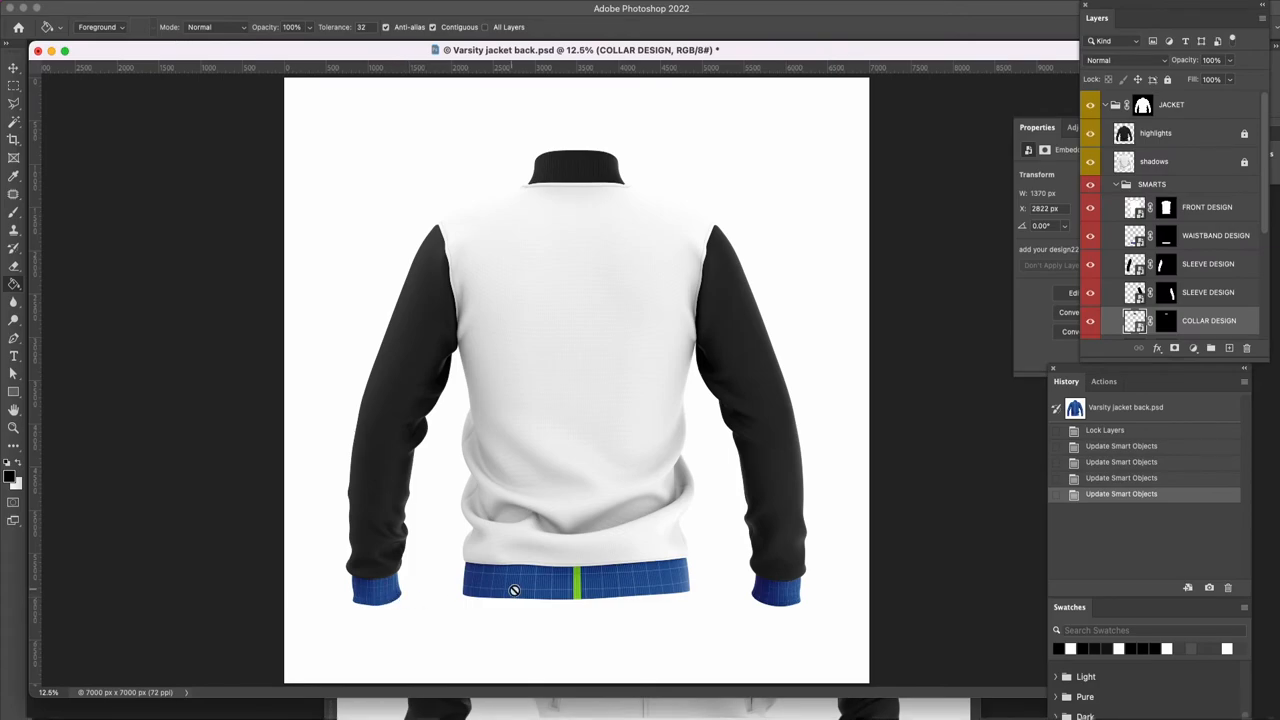
# Fill a new layer inside the WAISTBAND DESIGN smart object with black, then save and close it.
pyautogui.press('v')
pyautogui.click(1240, 237)
pyautogui.doubleClick(1135, 236)
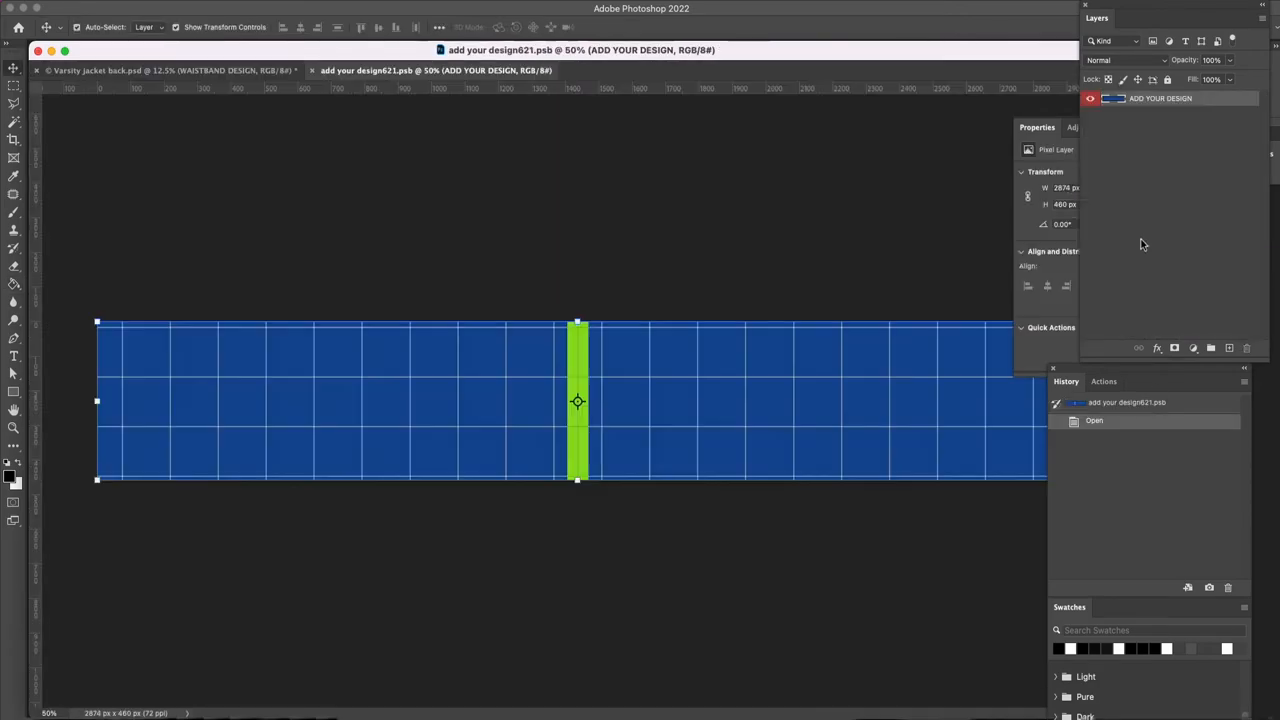
pyautogui.click(1230, 347)
pyautogui.press('g')
pyautogui.click(806, 424)
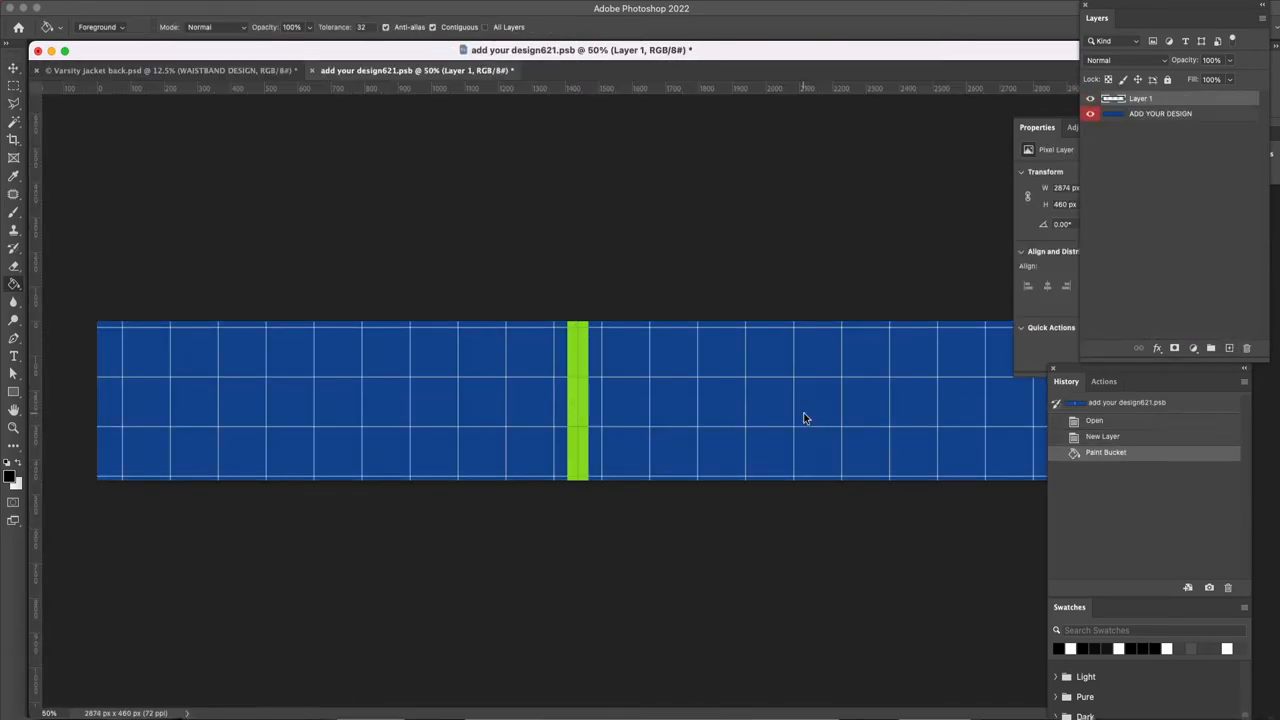
pyautogui.press('super+s')
pyautogui.click(312, 71)
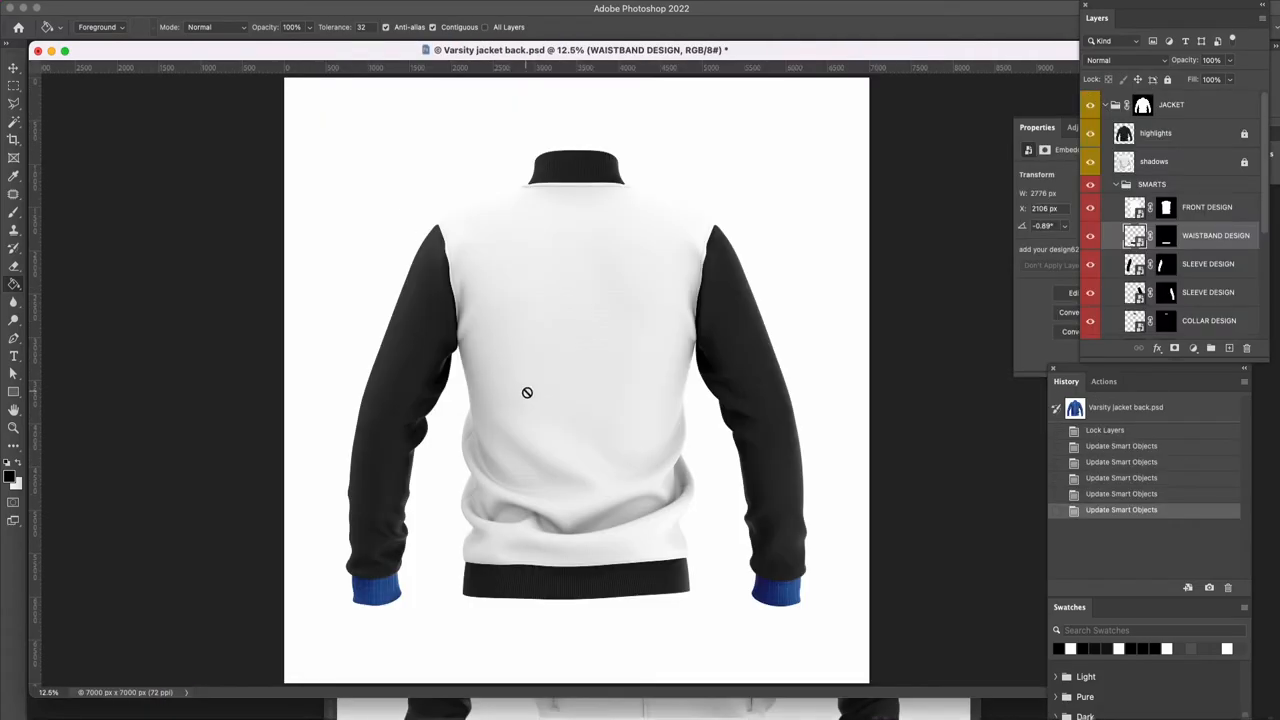
# Fill a new layer inside the right cuff's SLEEVE CUFF DESIGN smart object with black, then save and close it.
pyautogui.press('v')
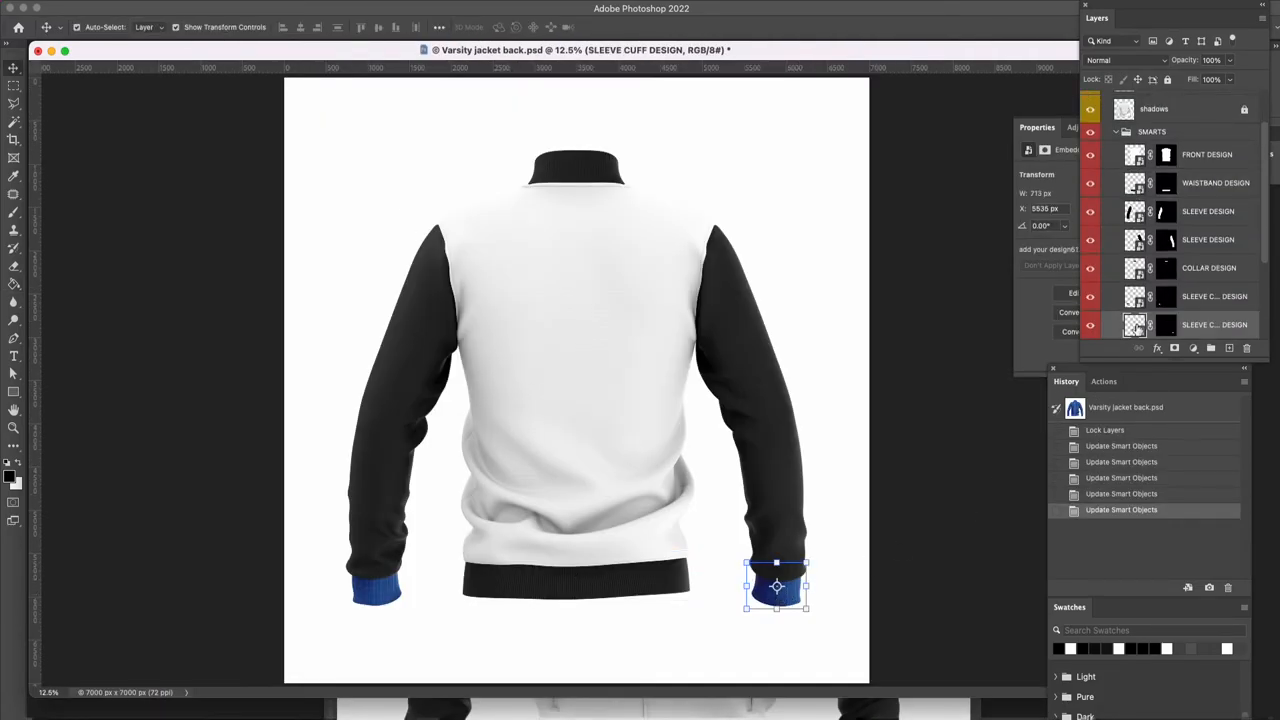
pyautogui.doubleClick(1135, 326)
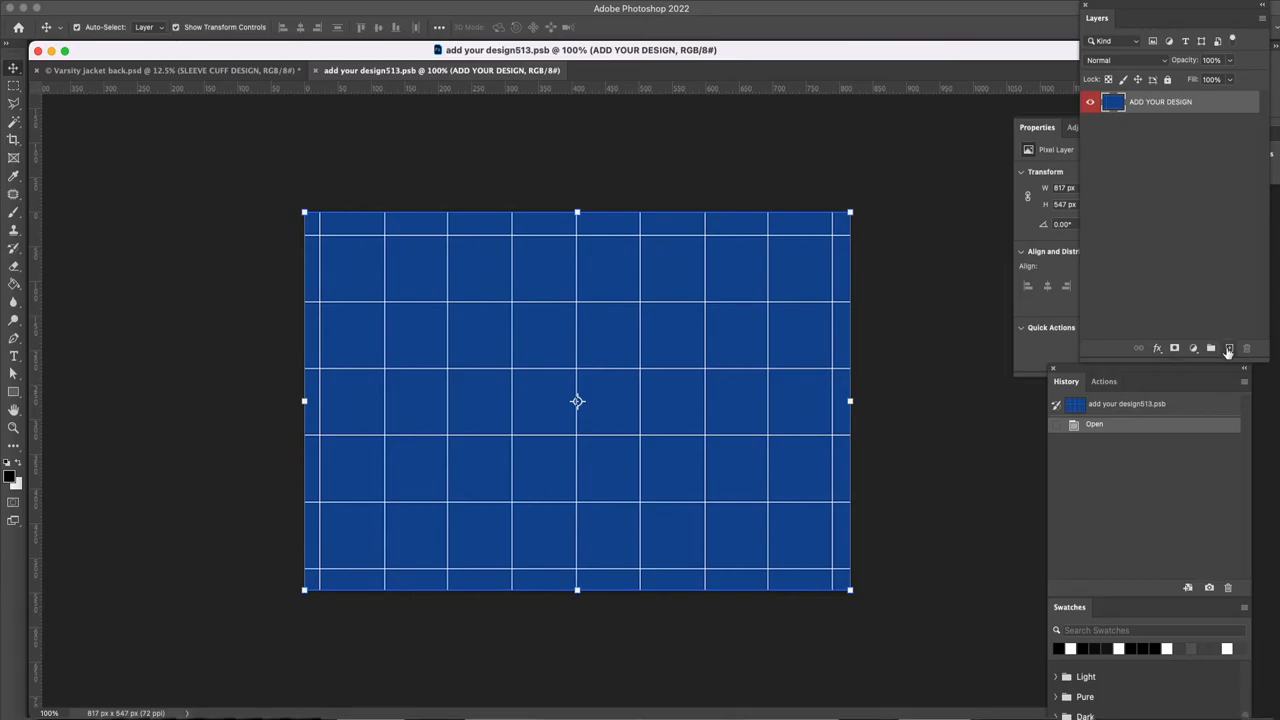
pyautogui.click(1228, 348)
pyautogui.press('g')
pyautogui.click(716, 358)
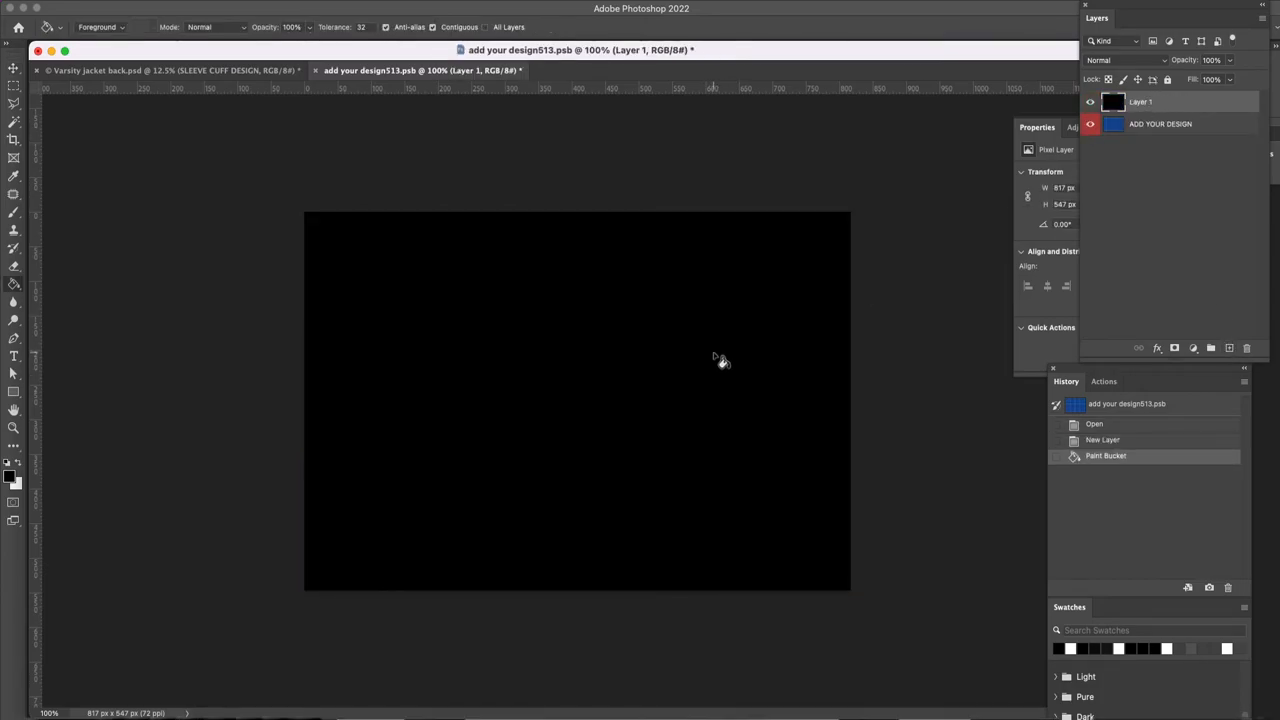
pyautogui.press('super+s')
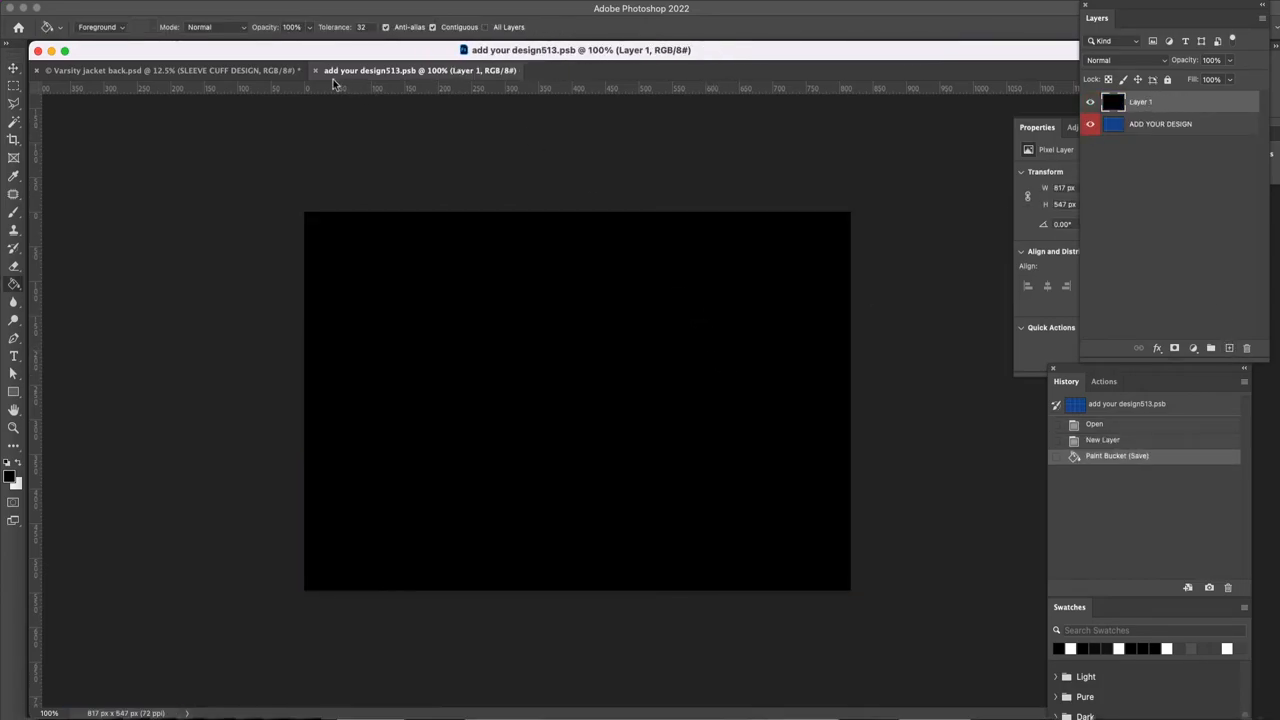
pyautogui.click(315, 70)
# Fill a new layer inside the left cuff's SLEEVE CUFF DESIGN smart object with black and save it.
pyautogui.press('v')
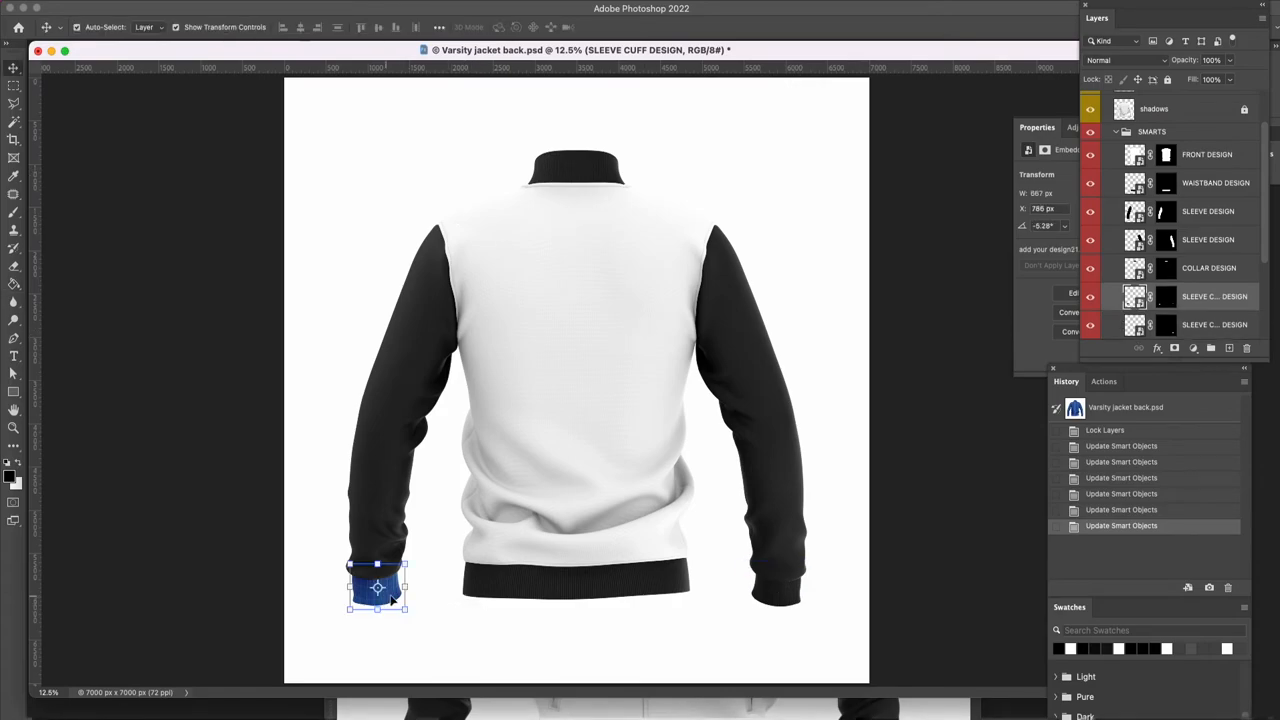
pyautogui.doubleClick(393, 598)
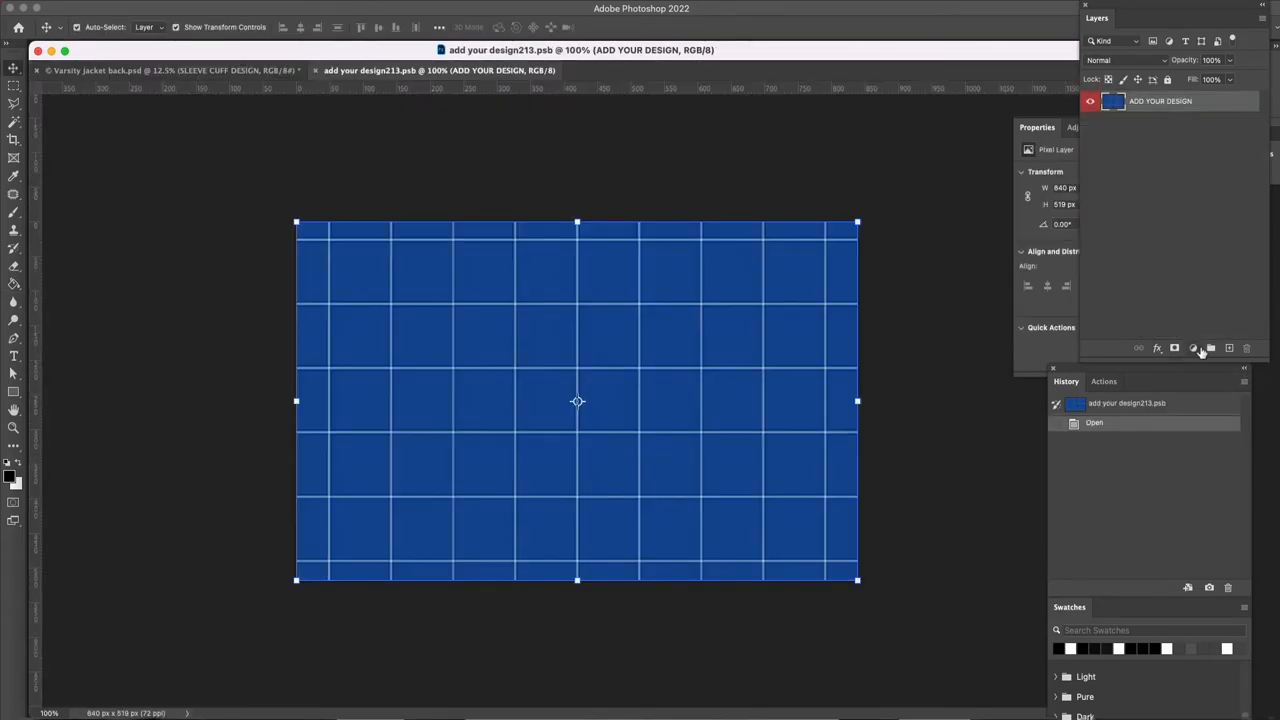
pyautogui.click(1229, 348)
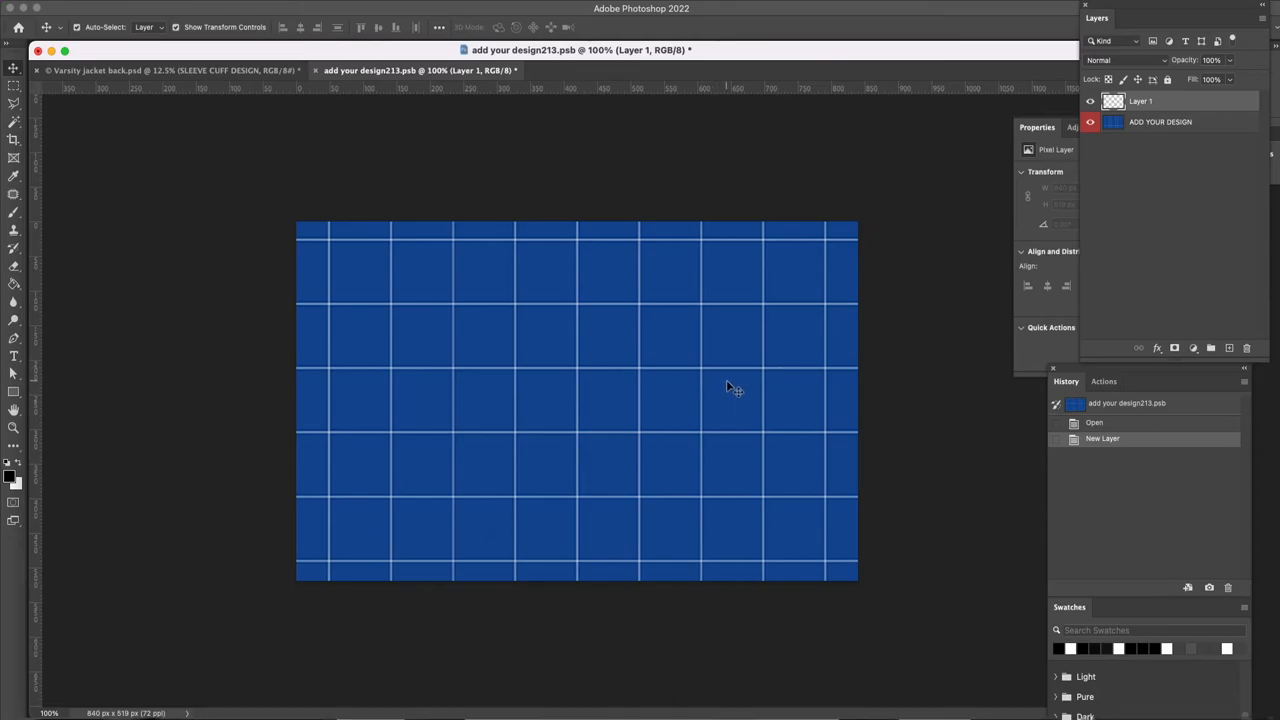
pyautogui.press('g')
pyautogui.click(689, 374)
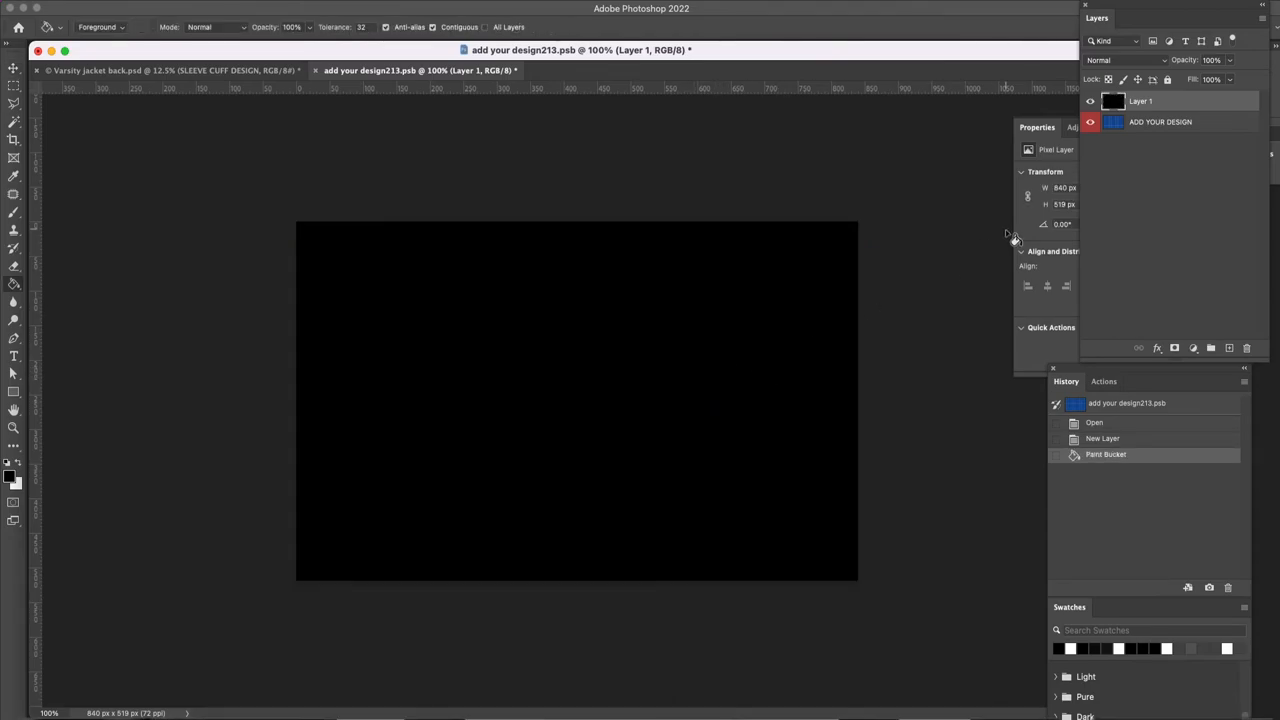
pyautogui.press('super+s')
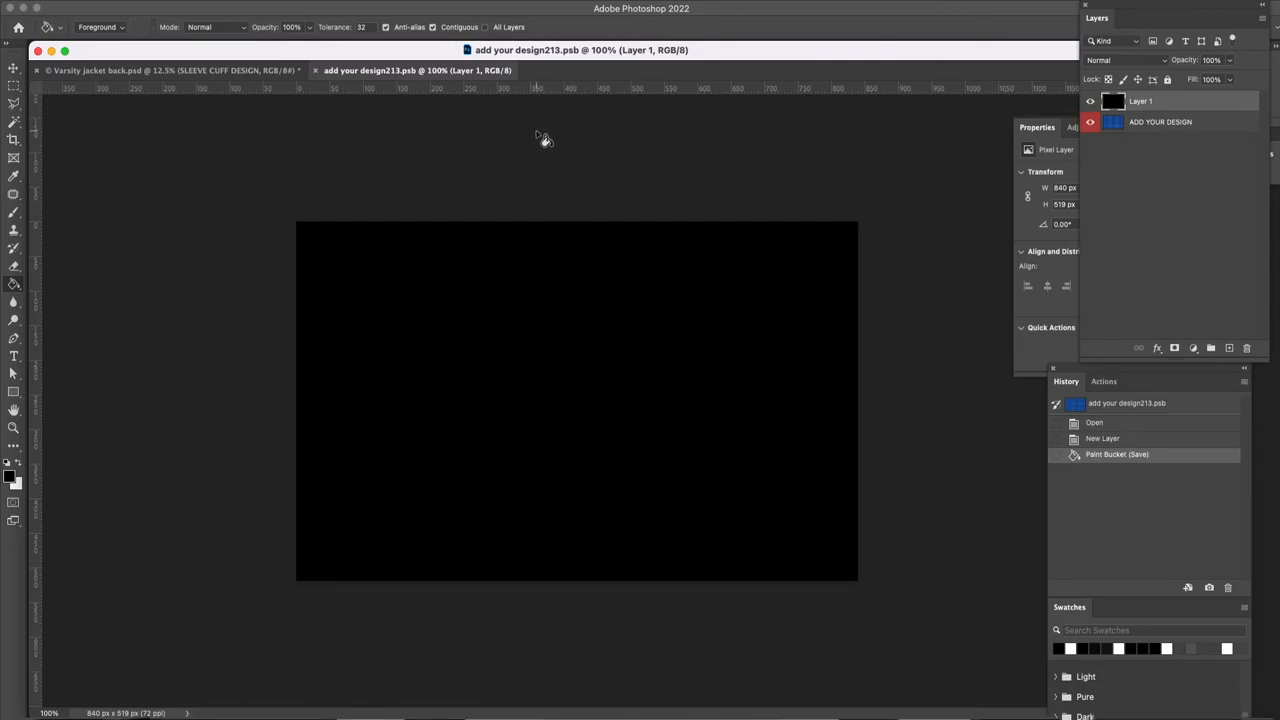
# Close the left cuff's smart object and resize the jacket back document's window so the front mockup shows beside it.
pyautogui.click(316, 71)
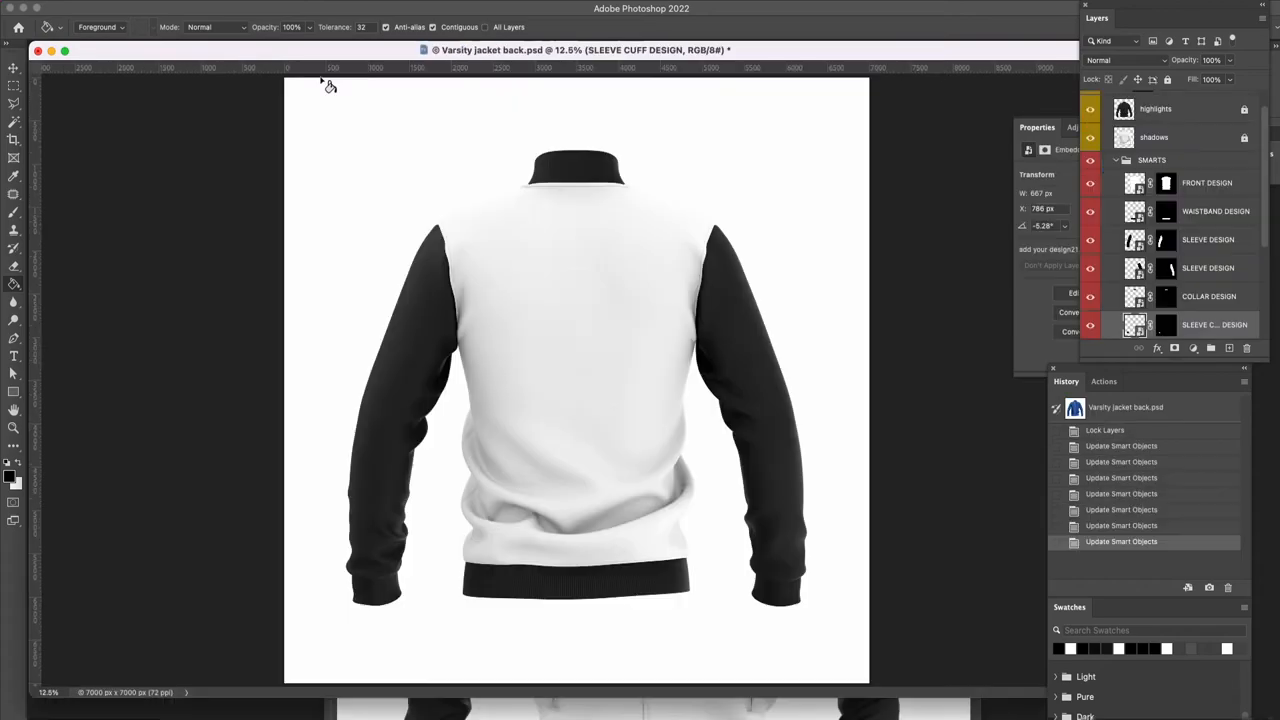
pyautogui.press('z')
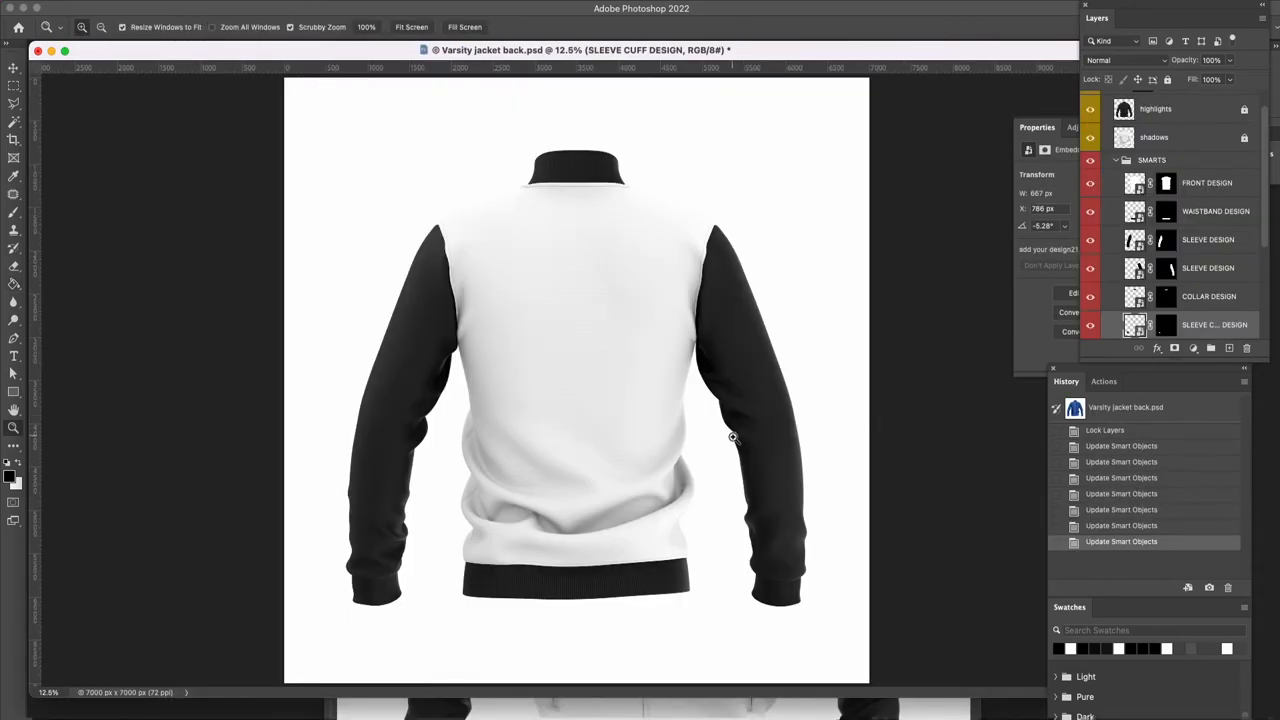
pyautogui.click(733, 438)
pyautogui.press('a')
pyautogui.press('super+minus')
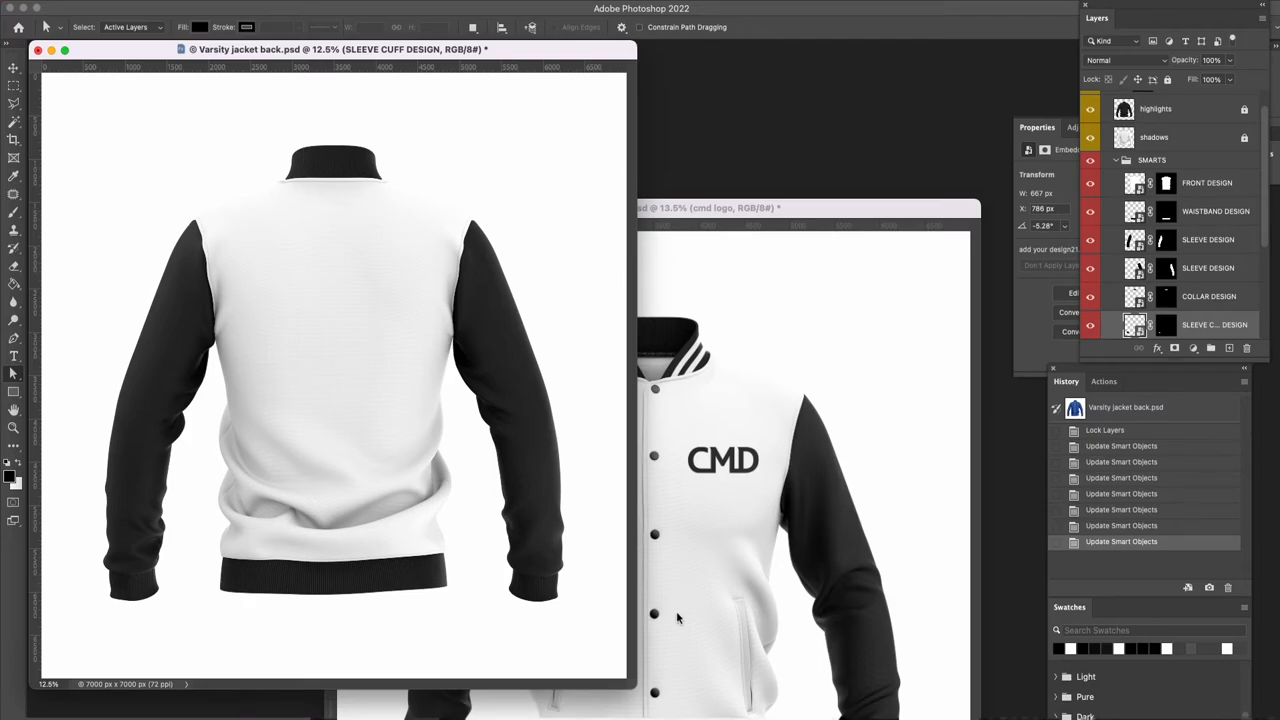
pyautogui.moveTo(637, 688); pyautogui.dragTo(808, 715)
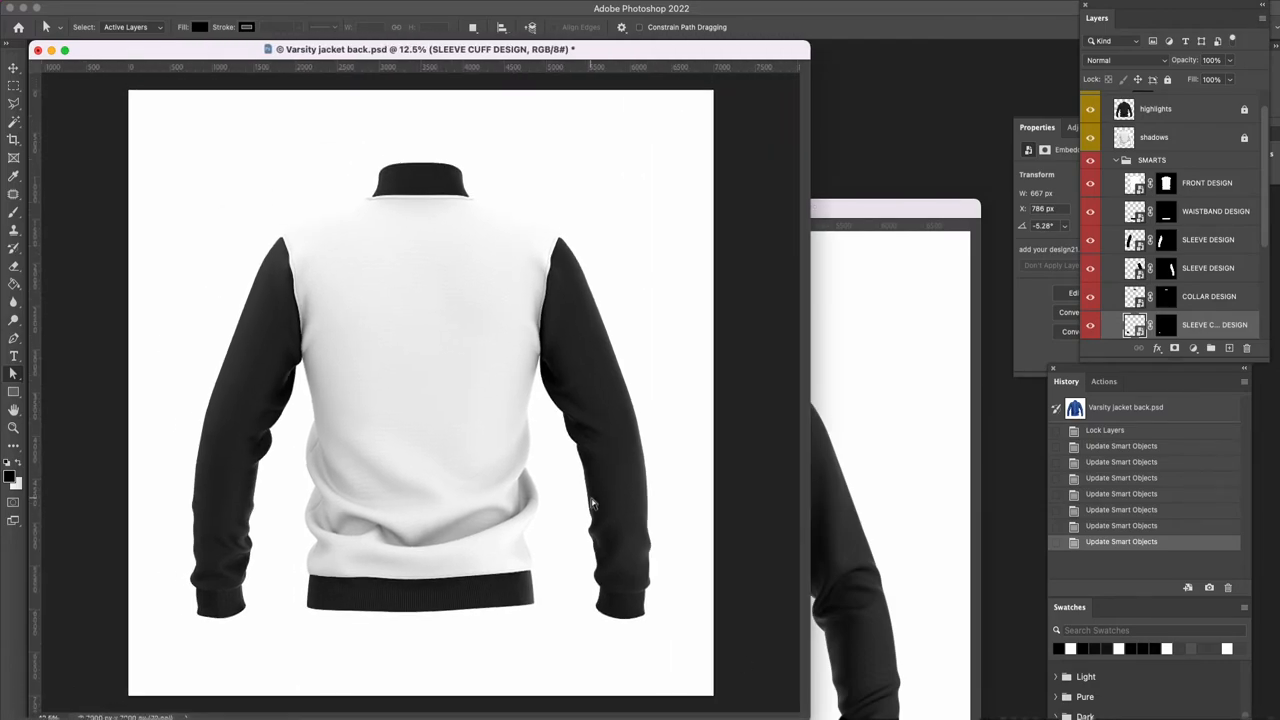
pyautogui.press('z')
pyautogui.click(517, 500)
pyautogui.press('a')
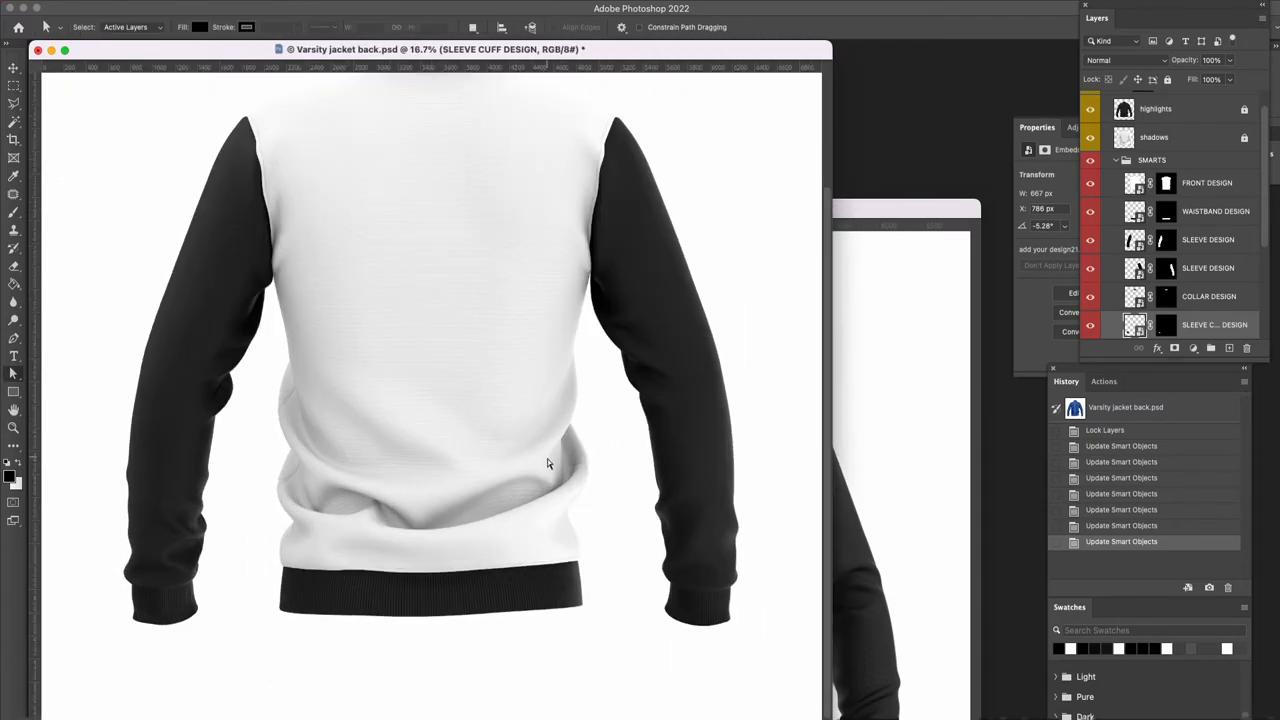
pyautogui.moveTo(550, 409); pyautogui.dragTo(565, 469)
pyautogui.press('v')
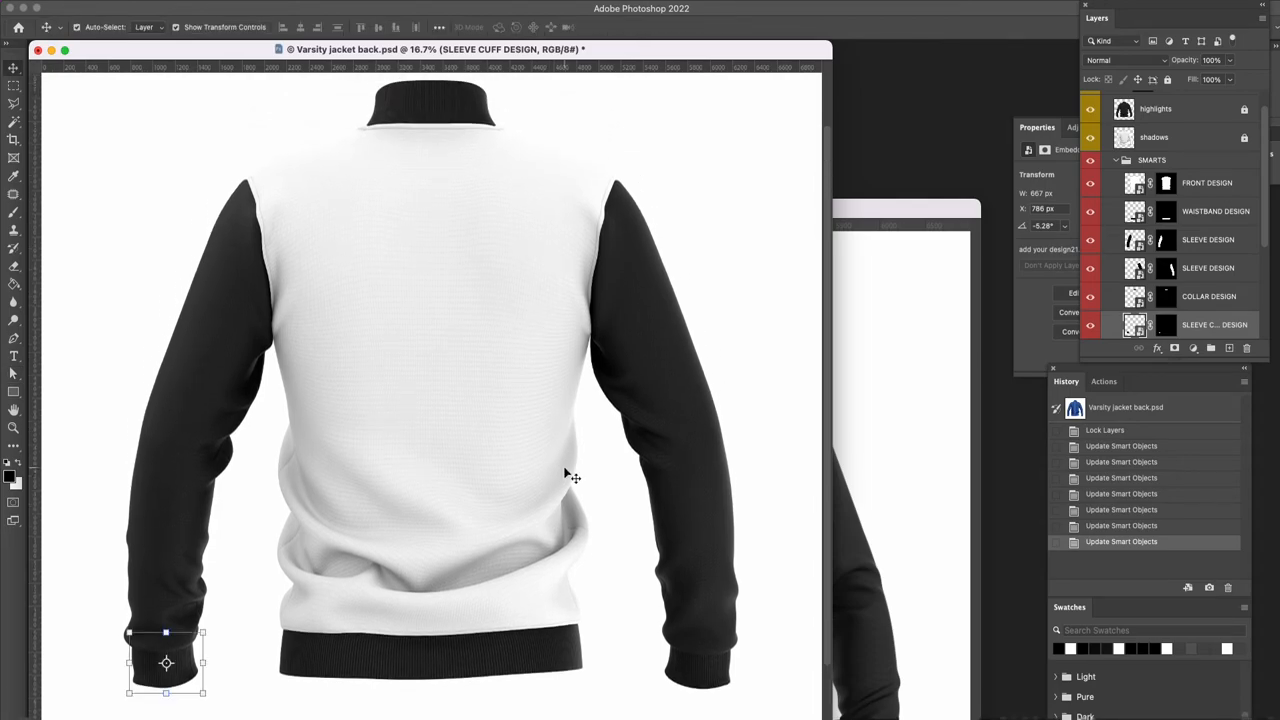
# Select the jacket back's WAISTBAND DESIGN layer and move its window aside so the front mockup stays accessible.
pyautogui.click(854, 210)
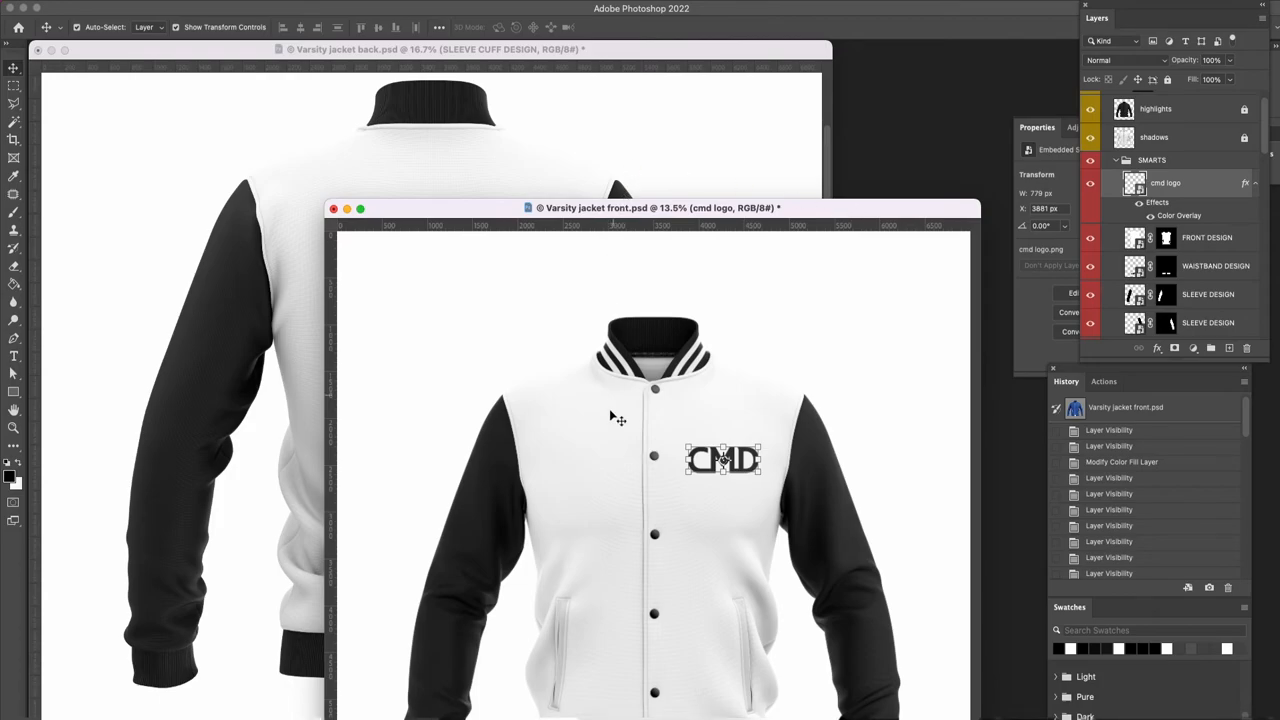
pyautogui.click(216, 614)
pyautogui.press('super+space')
pyautogui.click(463, 665)
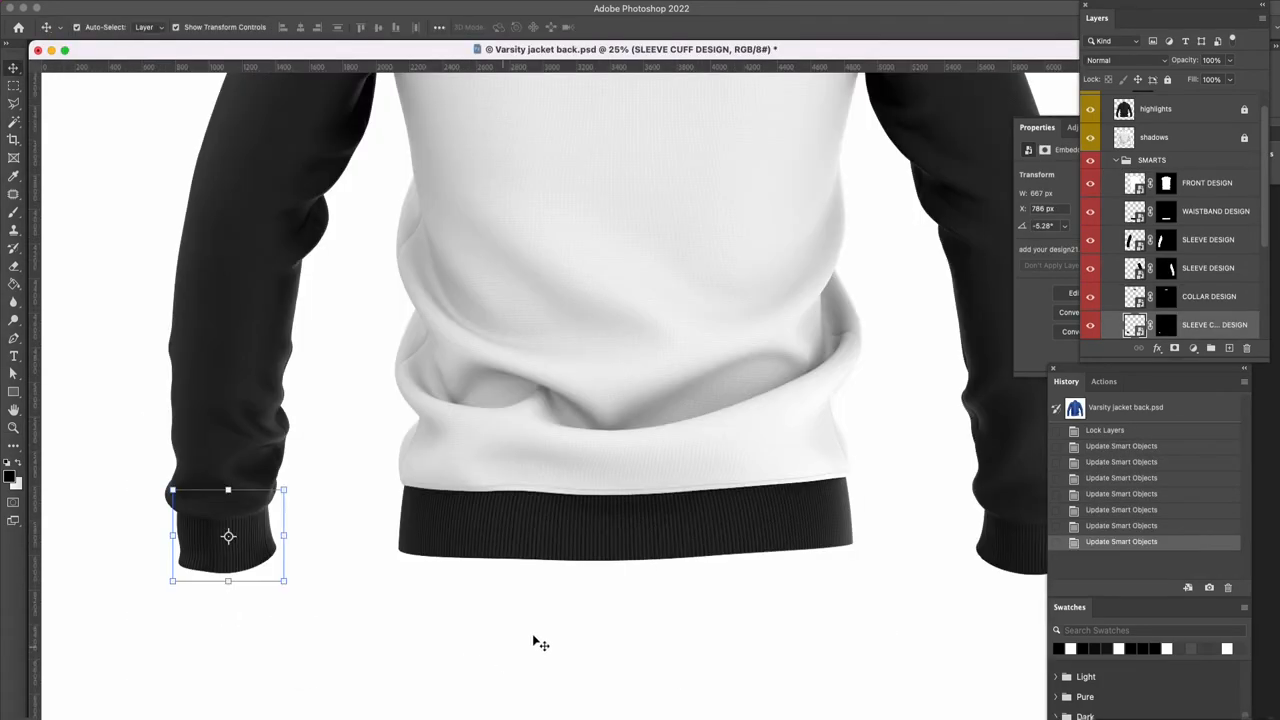
pyautogui.click(779, 524)
pyautogui.moveTo(1001, 51); pyautogui.dragTo(669, 74)
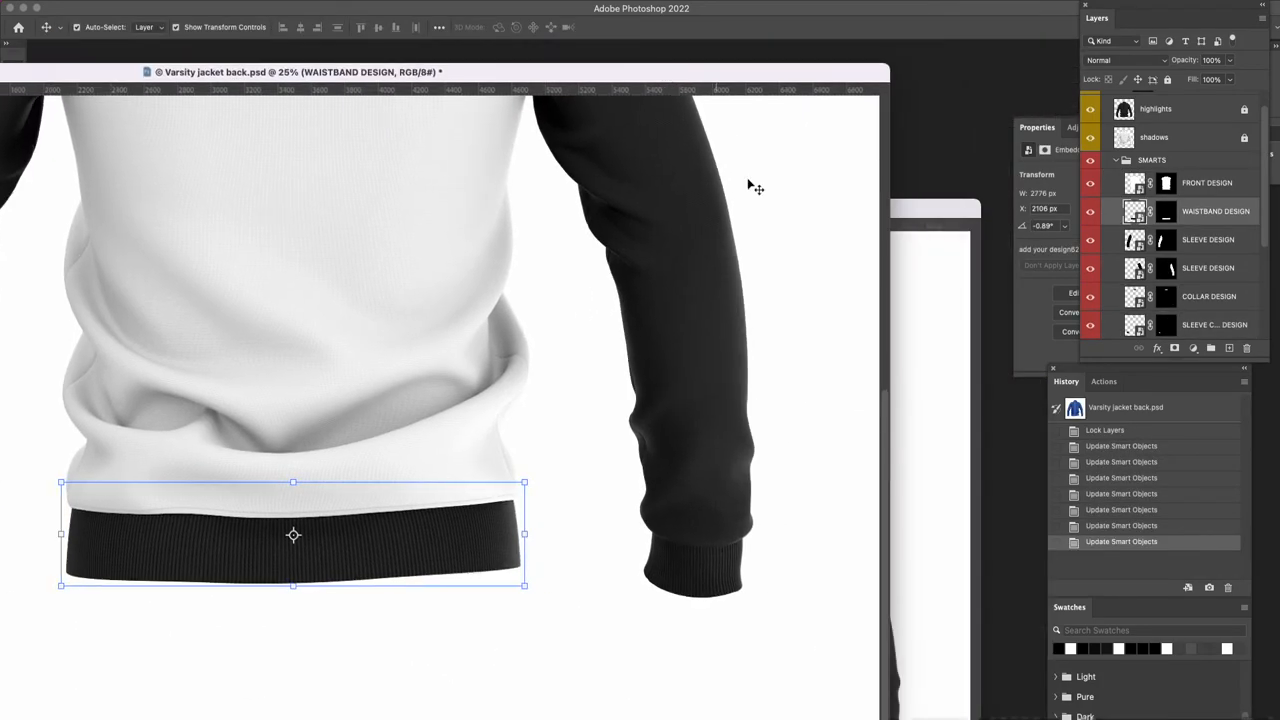
# Open the contents of the jacket front's WAISTBAND DESIGN smart object.
pyautogui.click(946, 300)
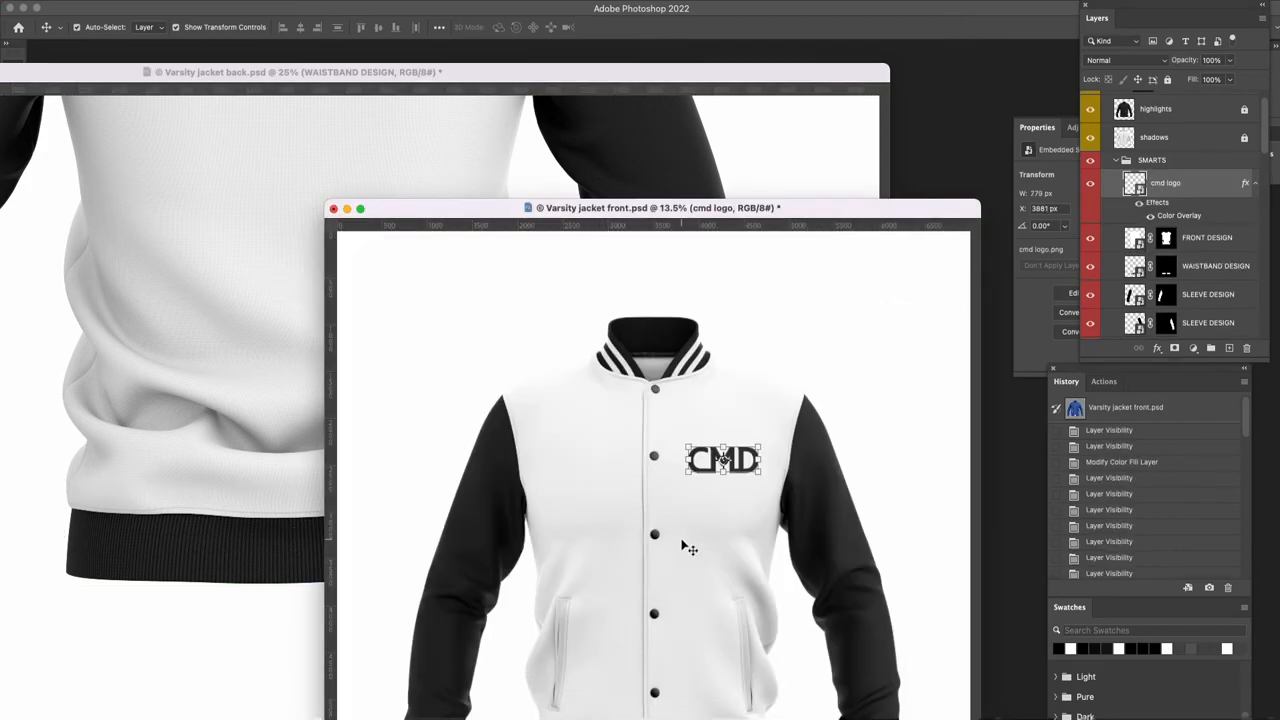
pyautogui.press('super+minus')
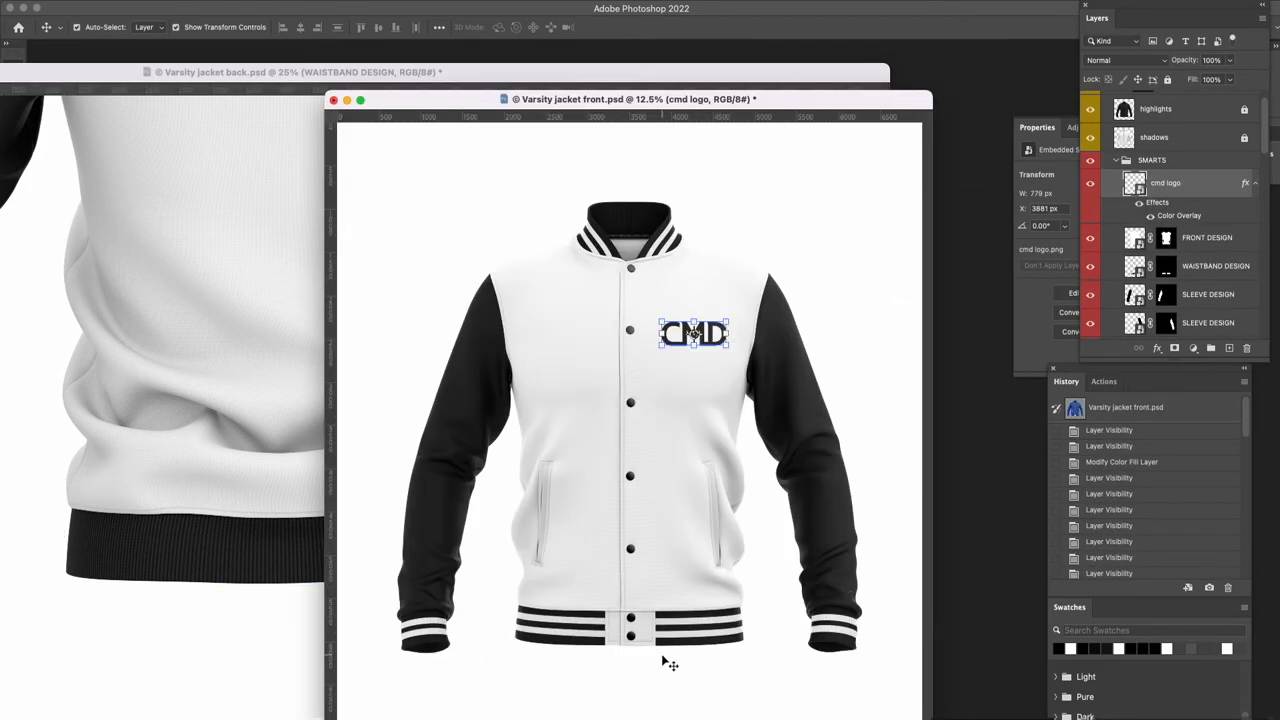
pyautogui.click(693, 625)
pyautogui.doubleClick(1135, 266)
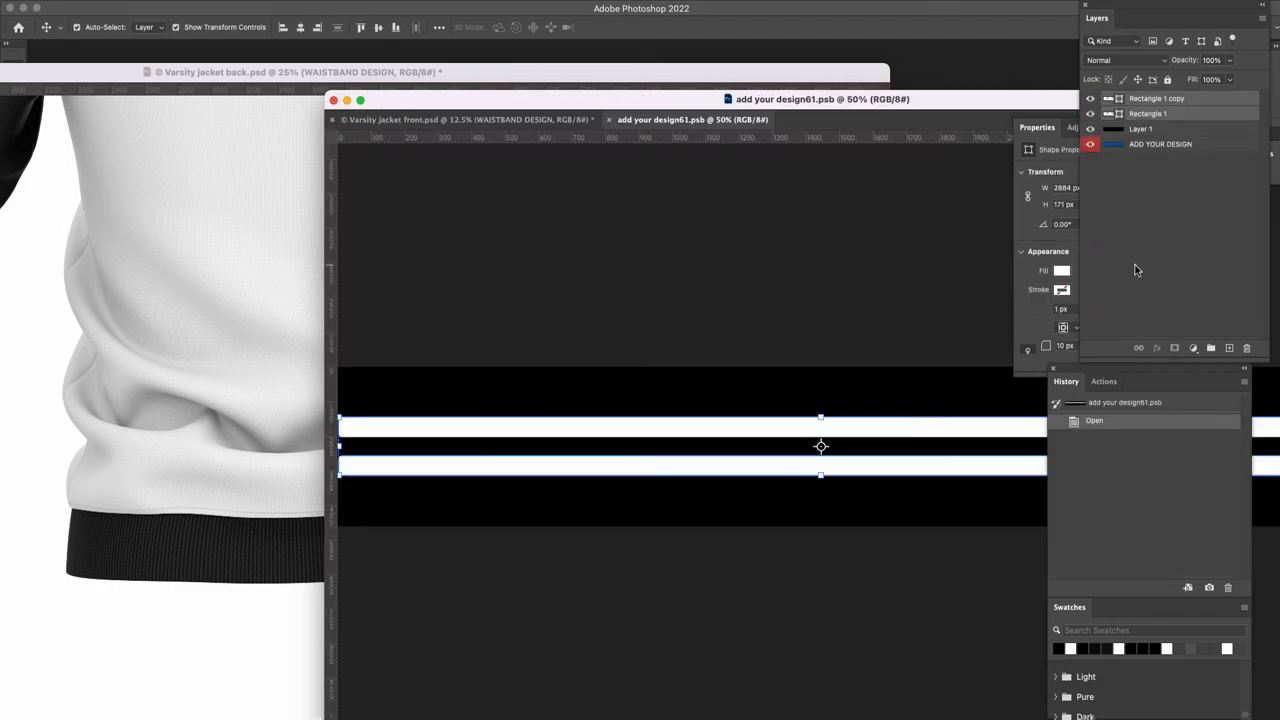
# Copy both white stripe rectangles from the front's waistband into the back's WAISTBAND DESIGN smart object, centre them over the black fill and save.
pyautogui.moveTo(1137, 113); pyautogui.dragTo(229, 552)
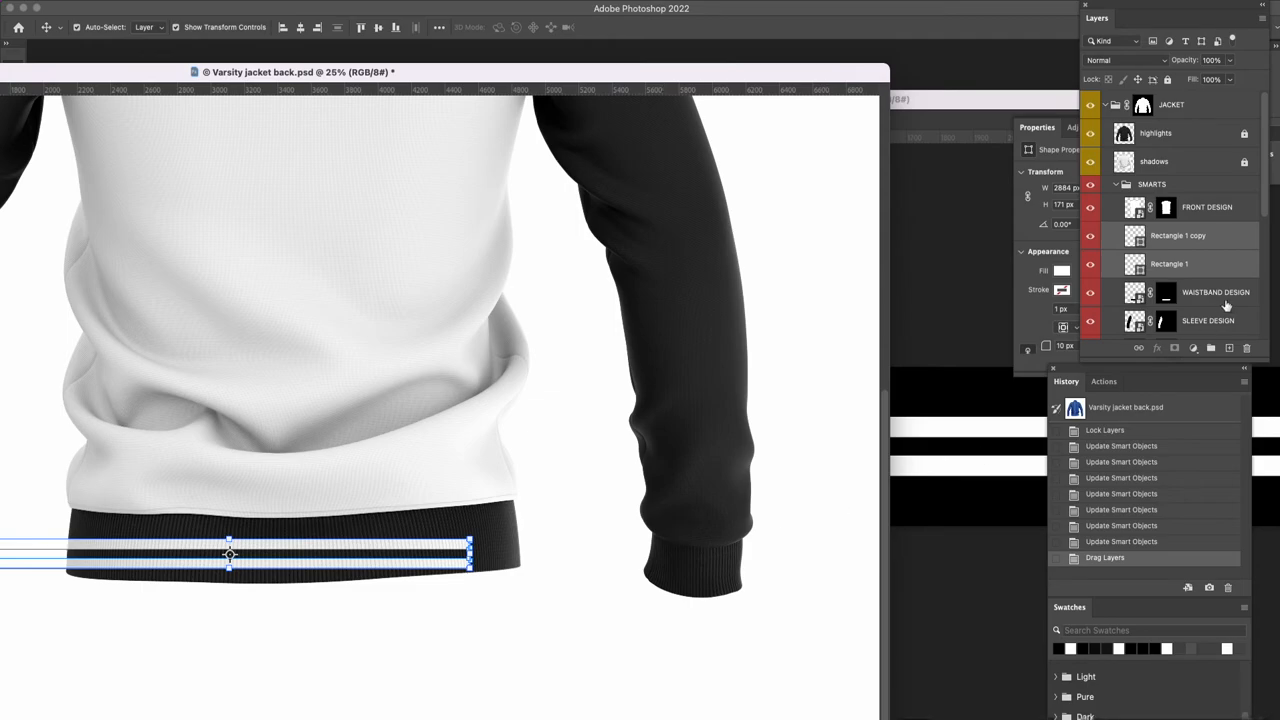
pyautogui.press('super+z')
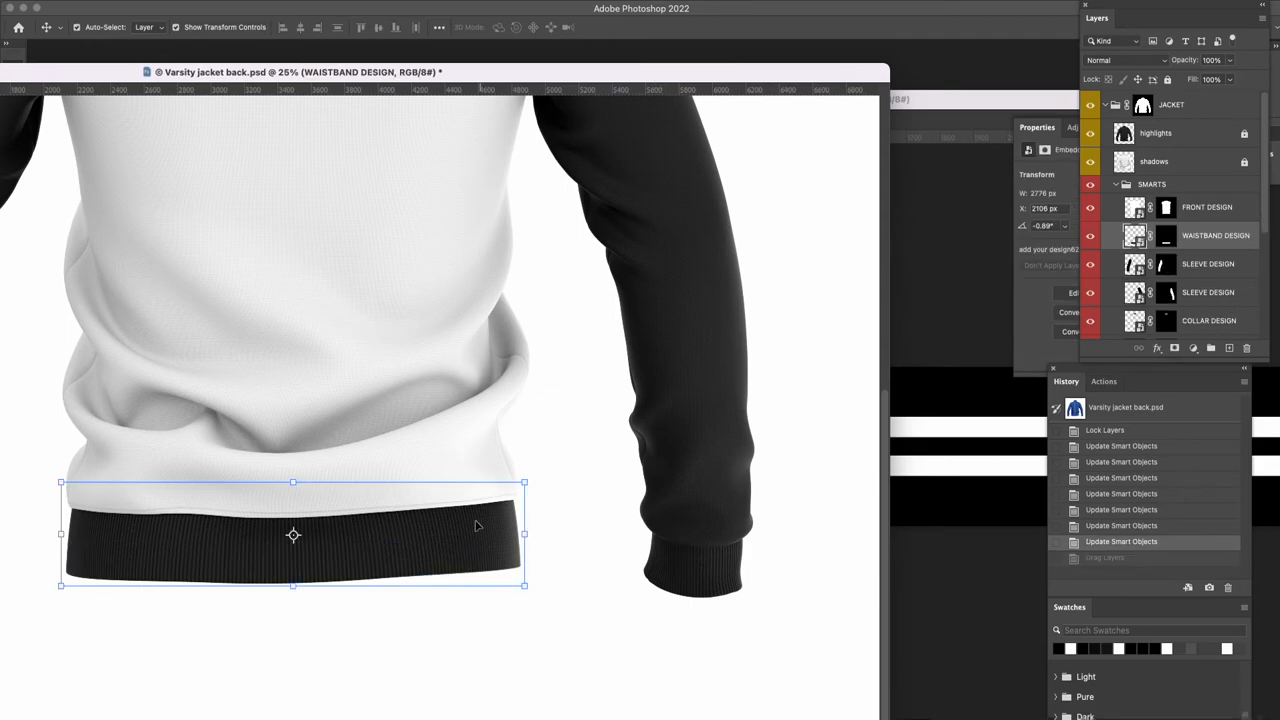
pyautogui.doubleClick(1136, 236)
pyautogui.moveTo(138, 96); pyautogui.dragTo(202, 62)
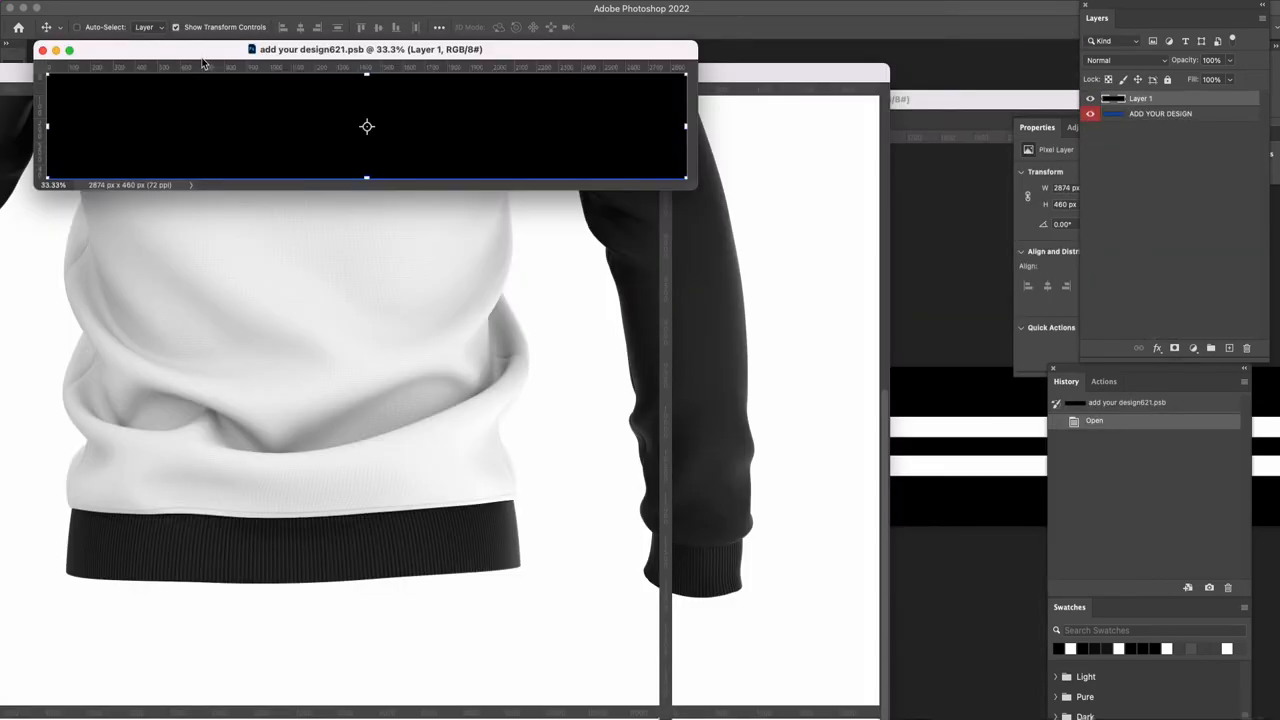
pyautogui.click(941, 107)
pyautogui.moveTo(1137, 113); pyautogui.dragTo(236, 128)
pyautogui.moveTo(358, 122); pyautogui.dragTo(497, 115)
pyautogui.press('super+s')
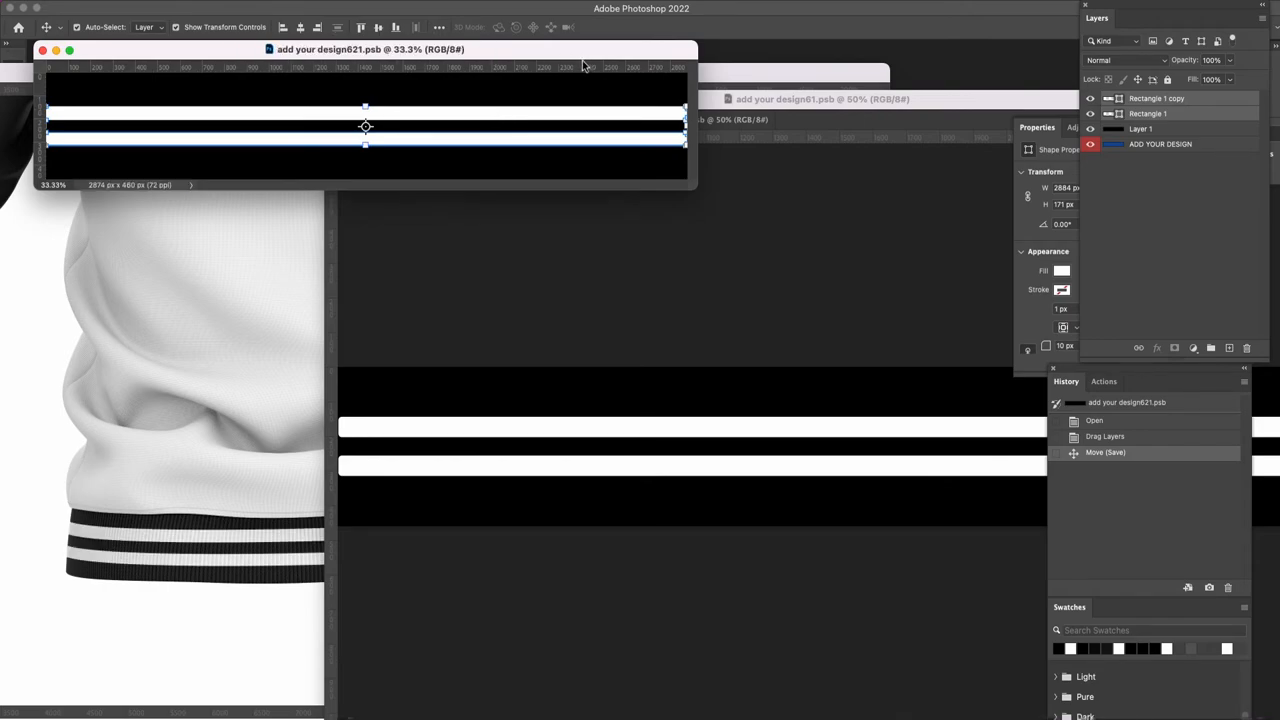
# Close the front's waistband smart object and bring the jacket back document forward.
pyautogui.click(782, 122)
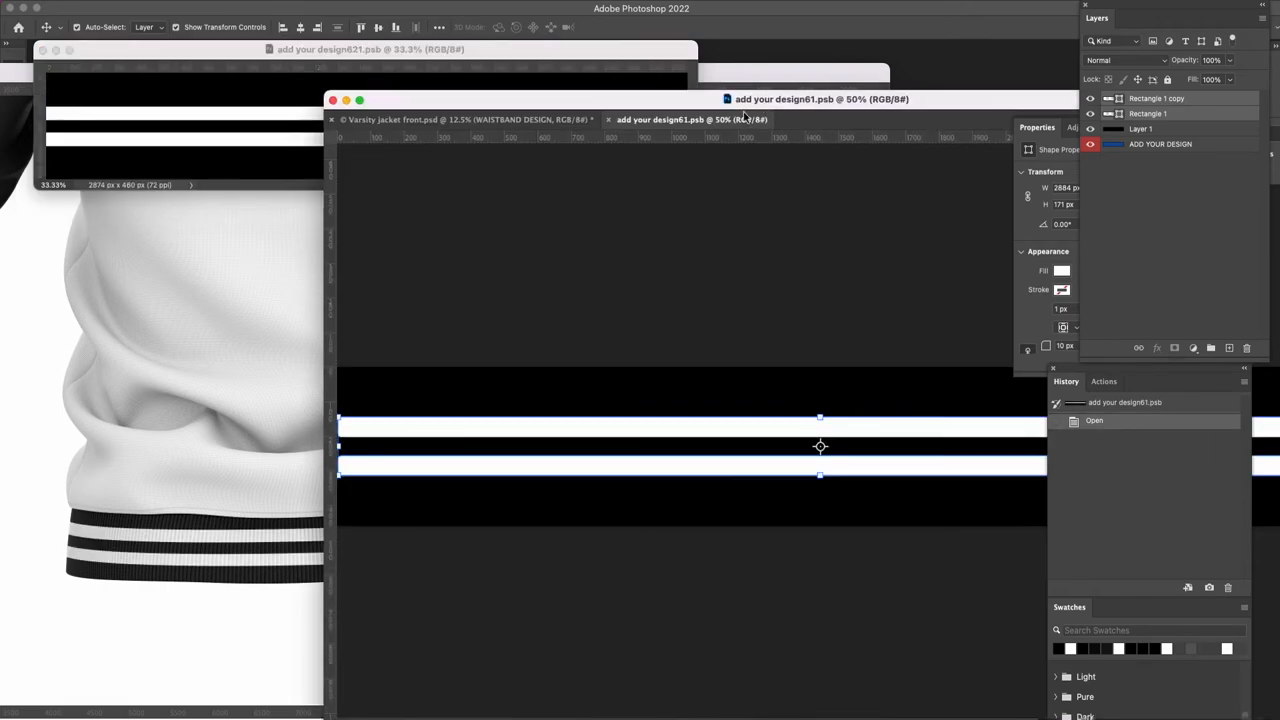
pyautogui.click(612, 121)
pyautogui.click(232, 590)
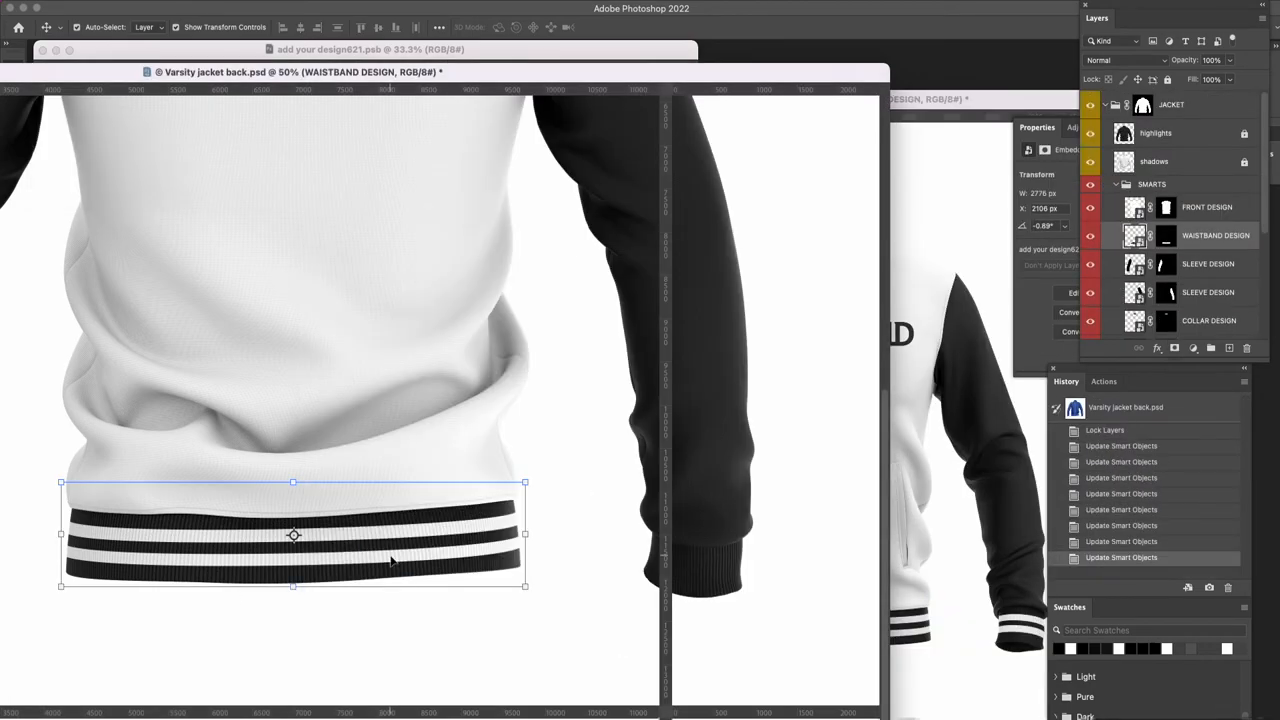
# Nudge both stripes slightly down in the back's waistband smart object, then save and close it.
pyautogui.click(472, 54)
pyautogui.press('Down')
pyautogui.press('Down')
pyautogui.press('Down')
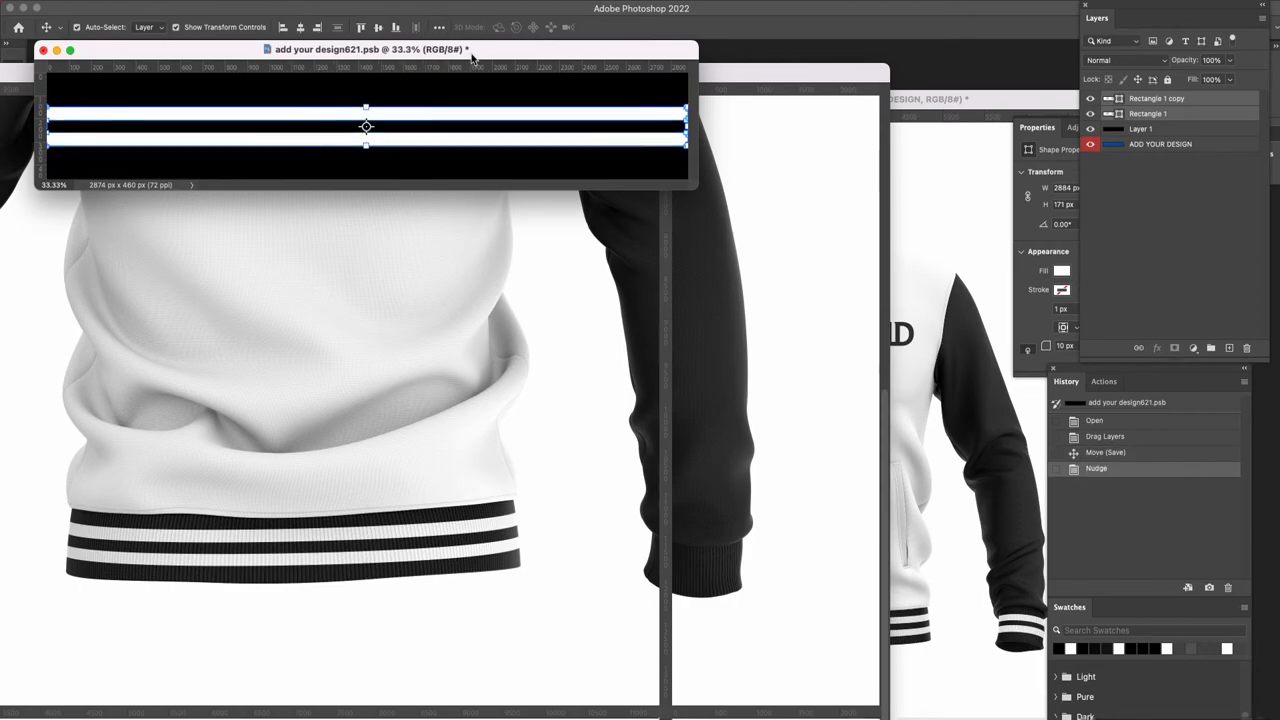
pyautogui.press('super+s')
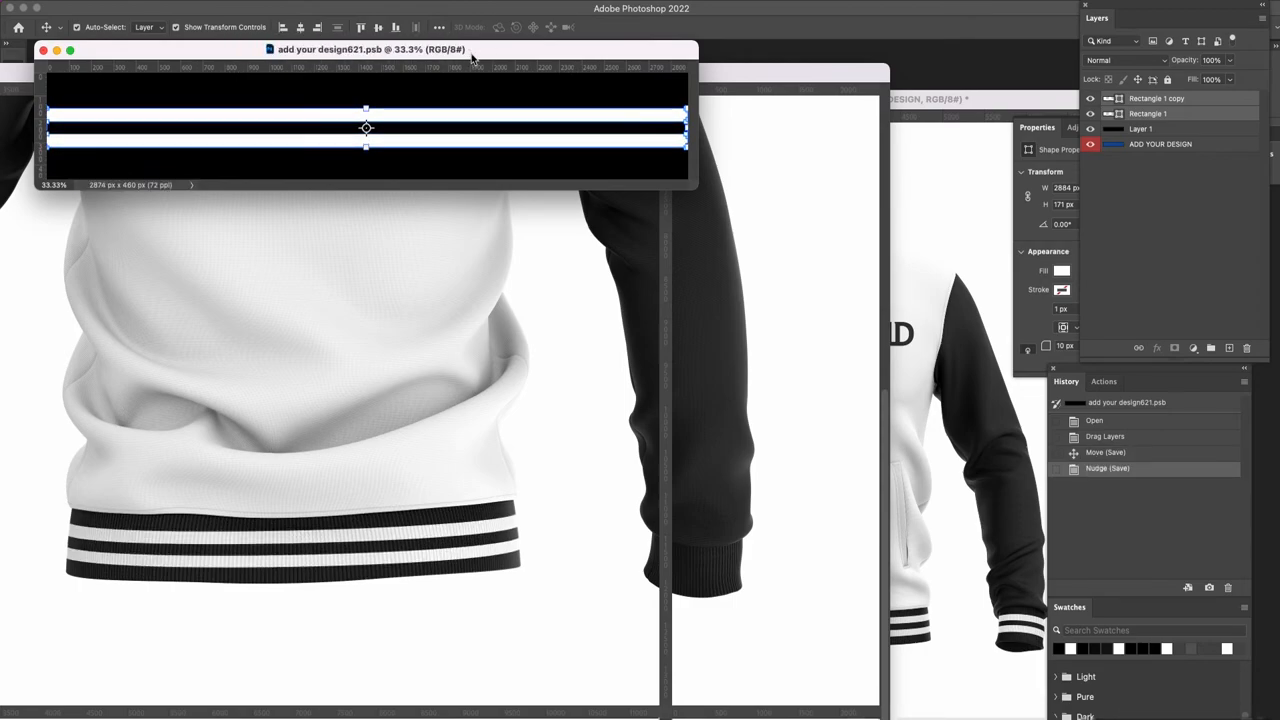
pyautogui.click(43, 50)
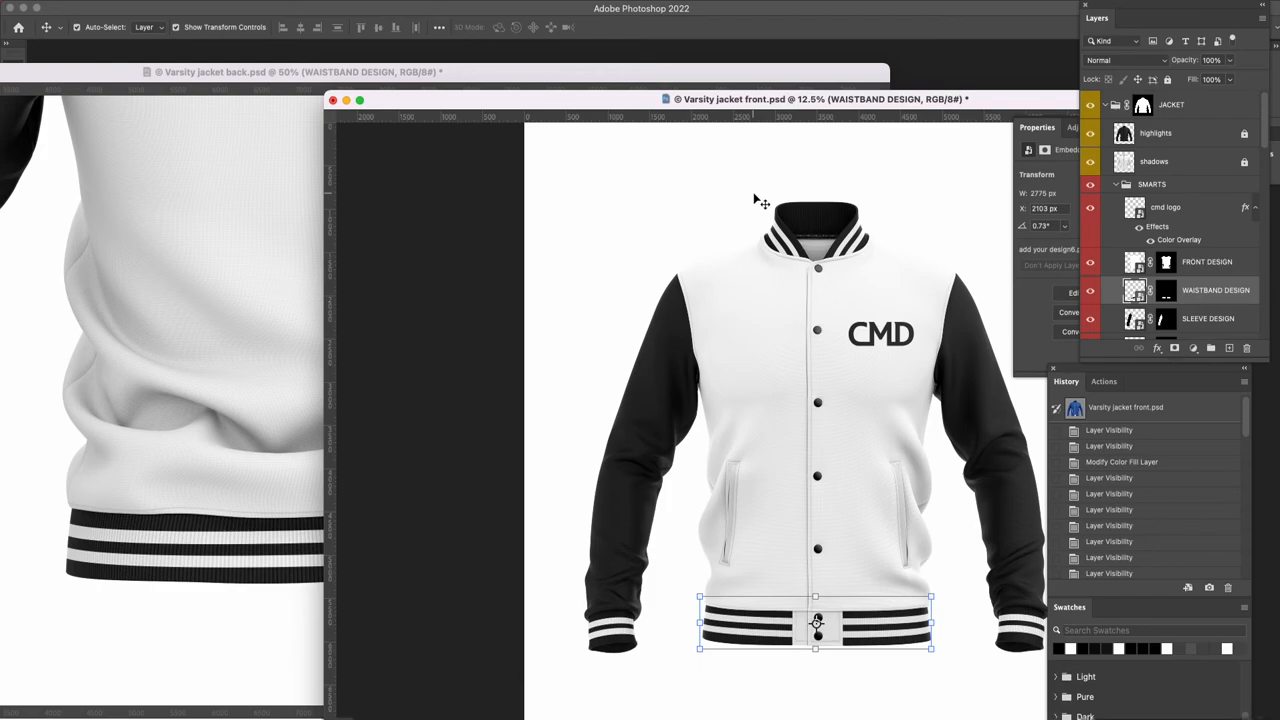
# Select the jacket back's left cuff layer, then open the jacket front's right SLEEVE CUFF DESIGN smart object.
pyautogui.click(300, 298)
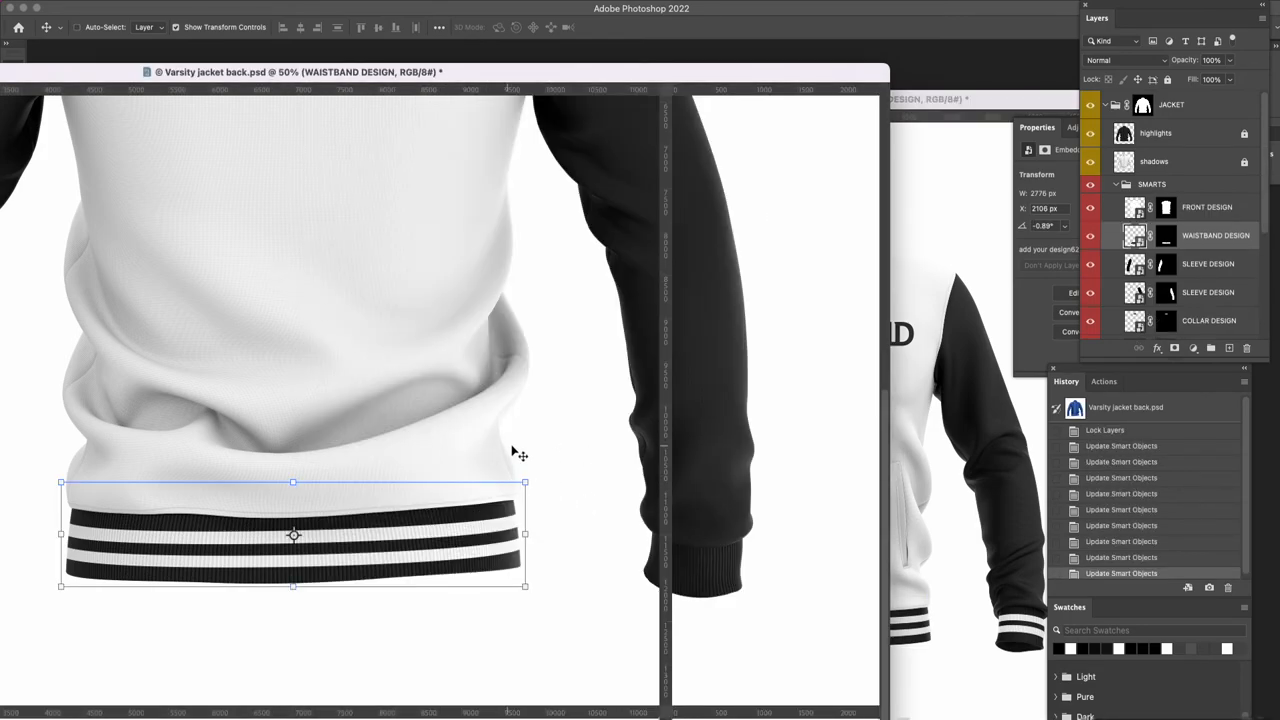
pyautogui.hotkey('ctrl', '0')
pyautogui.press('a')
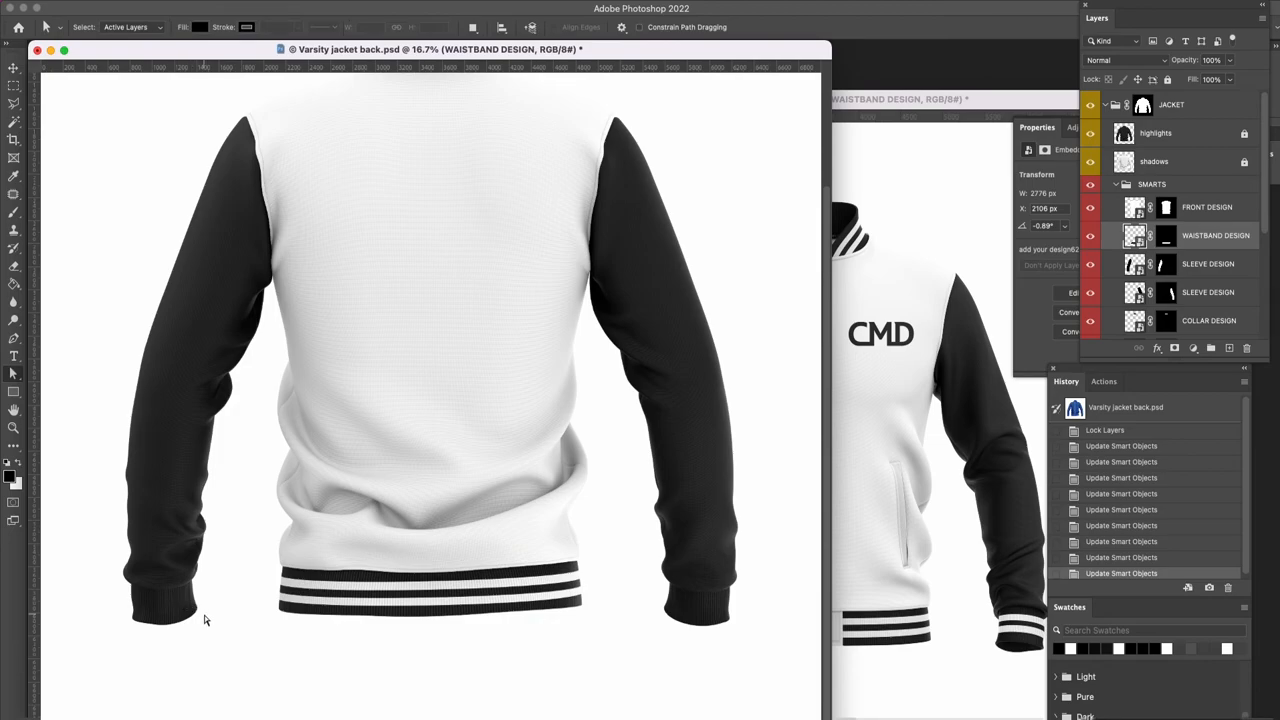
pyautogui.press('v')
pyautogui.click(185, 612)
pyautogui.click(1020, 630)
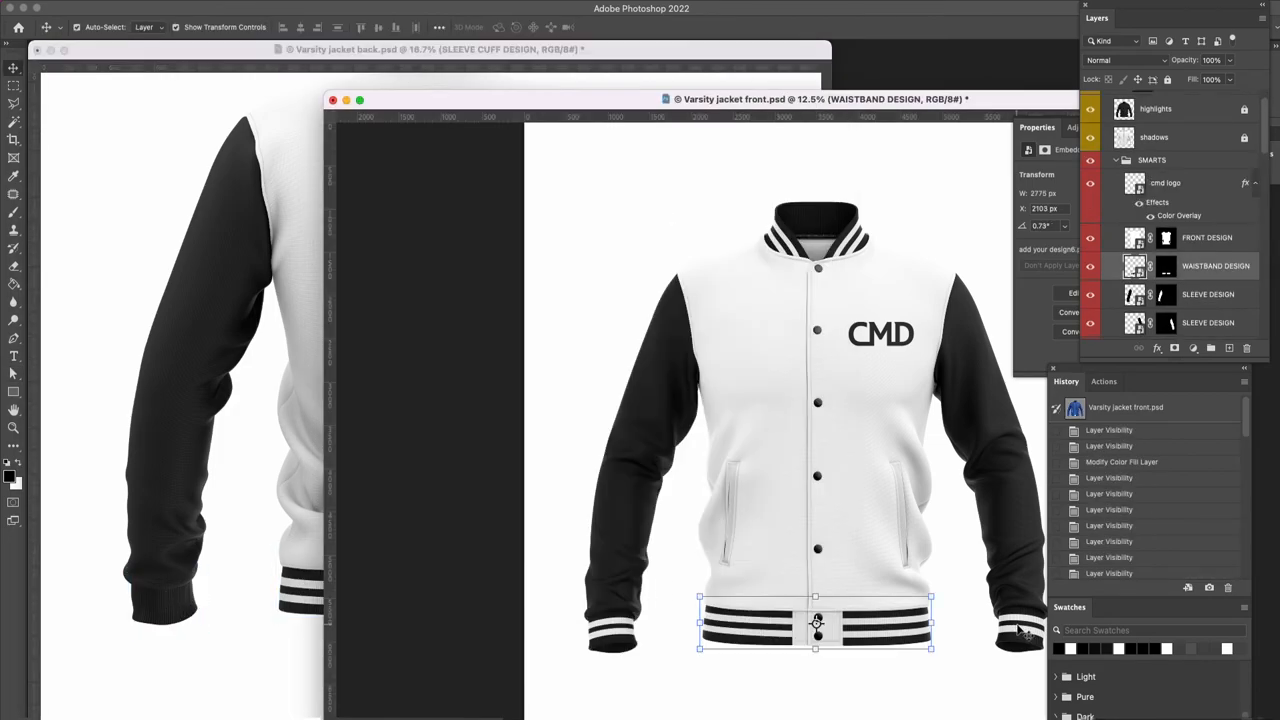
pyautogui.click(1020, 632)
pyautogui.doubleClick(1134, 326)
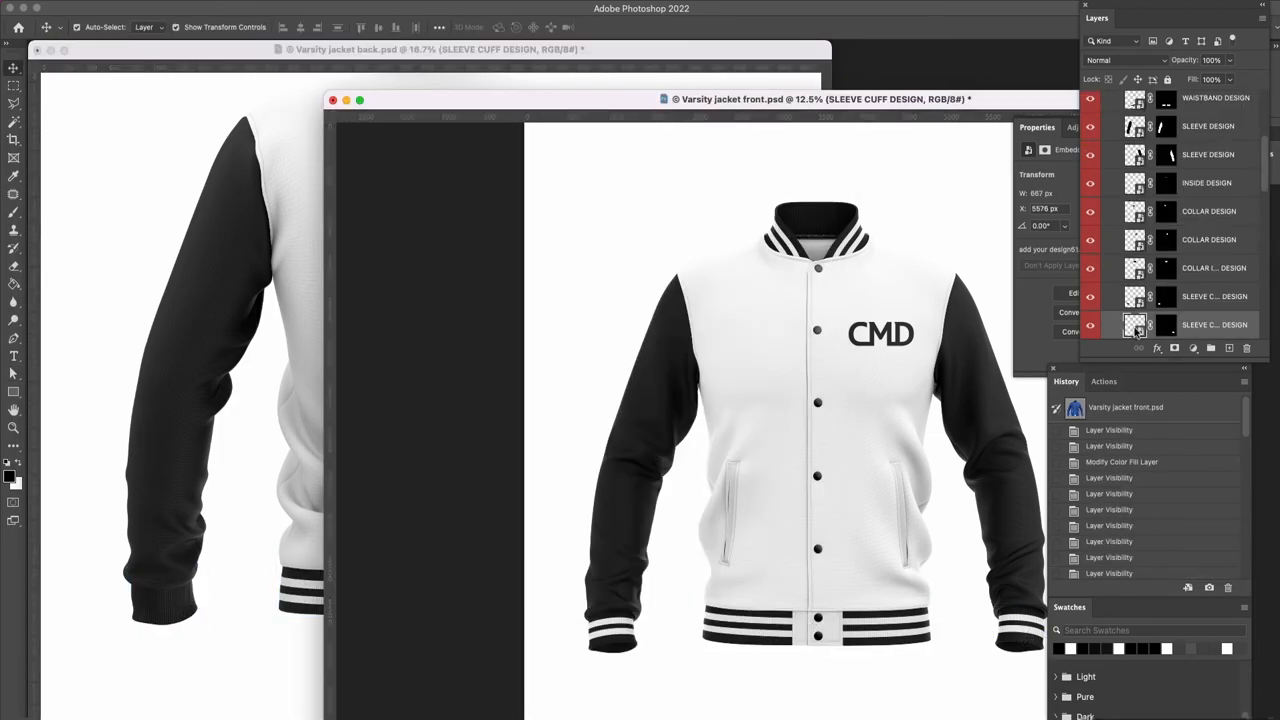
# Copy both stripe rectangles from the front's cuff into the back's left SLEEVE CUFF DESIGN smart object, align them across the black fill and save.
pyautogui.click(162, 620)
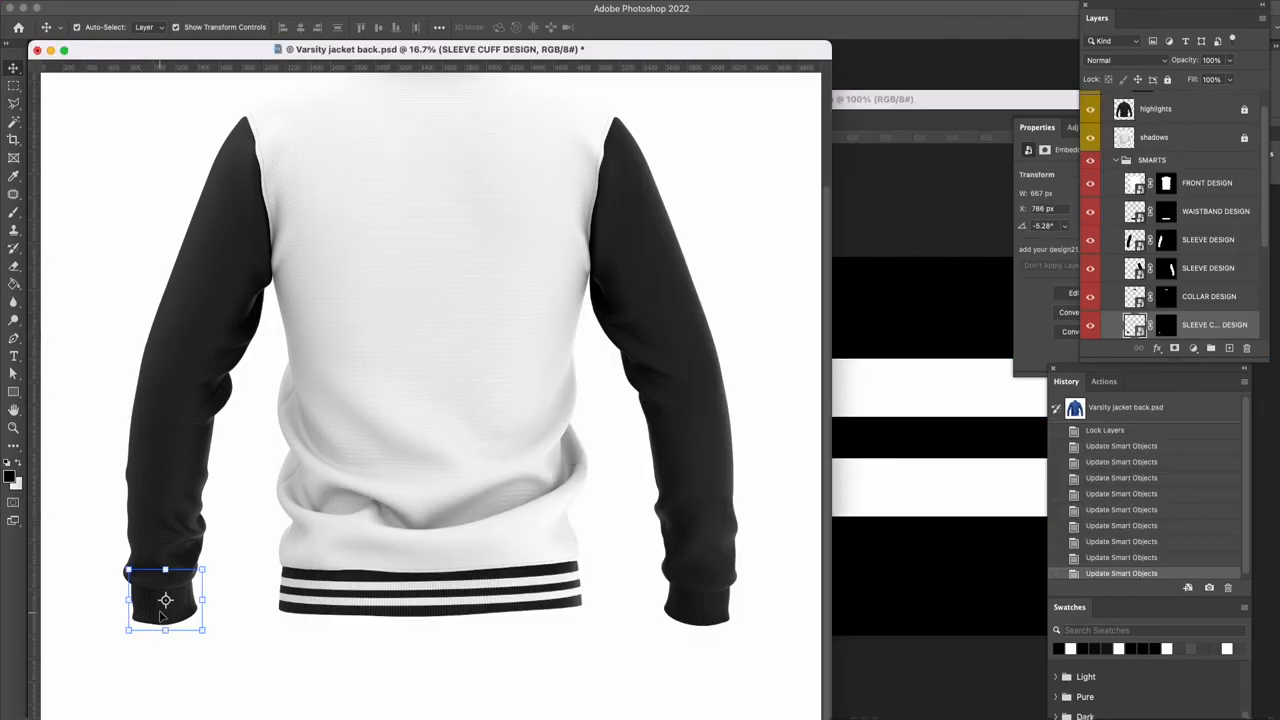
pyautogui.doubleClick(1136, 326)
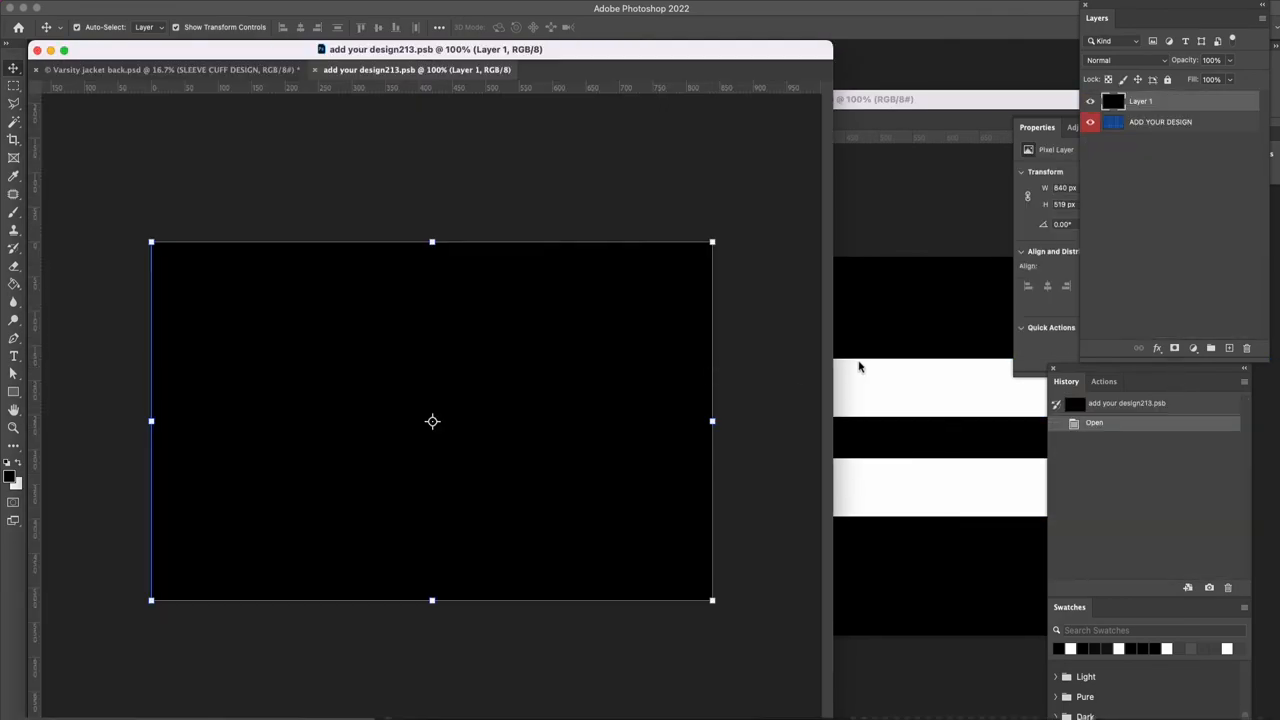
pyautogui.click(926, 101)
pyautogui.moveTo(1128, 131); pyautogui.dragTo(226, 464)
pyautogui.moveTo(343, 414); pyautogui.dragTo(437, 376)
pyautogui.press('super+s')
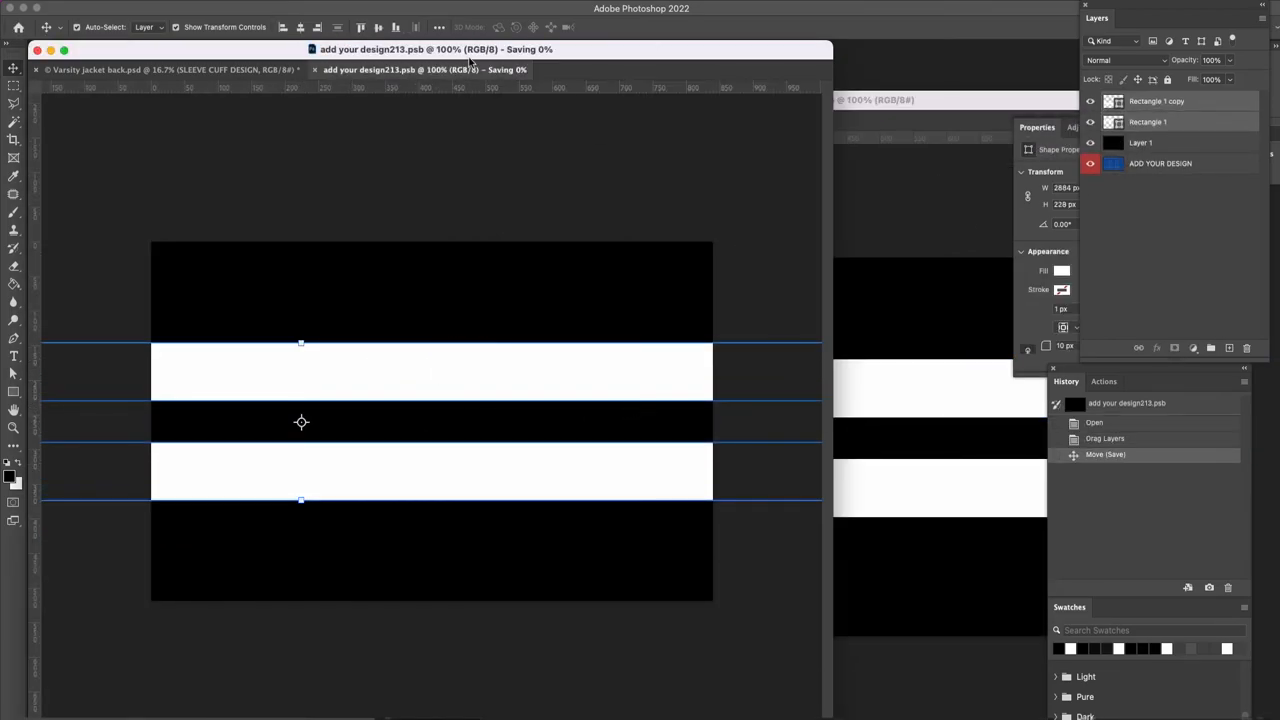
# Float the striped left cuff smart object in its own window and arrange the jacket back document beside it.
pyautogui.moveTo(427, 70); pyautogui.dragTo(559, 29)
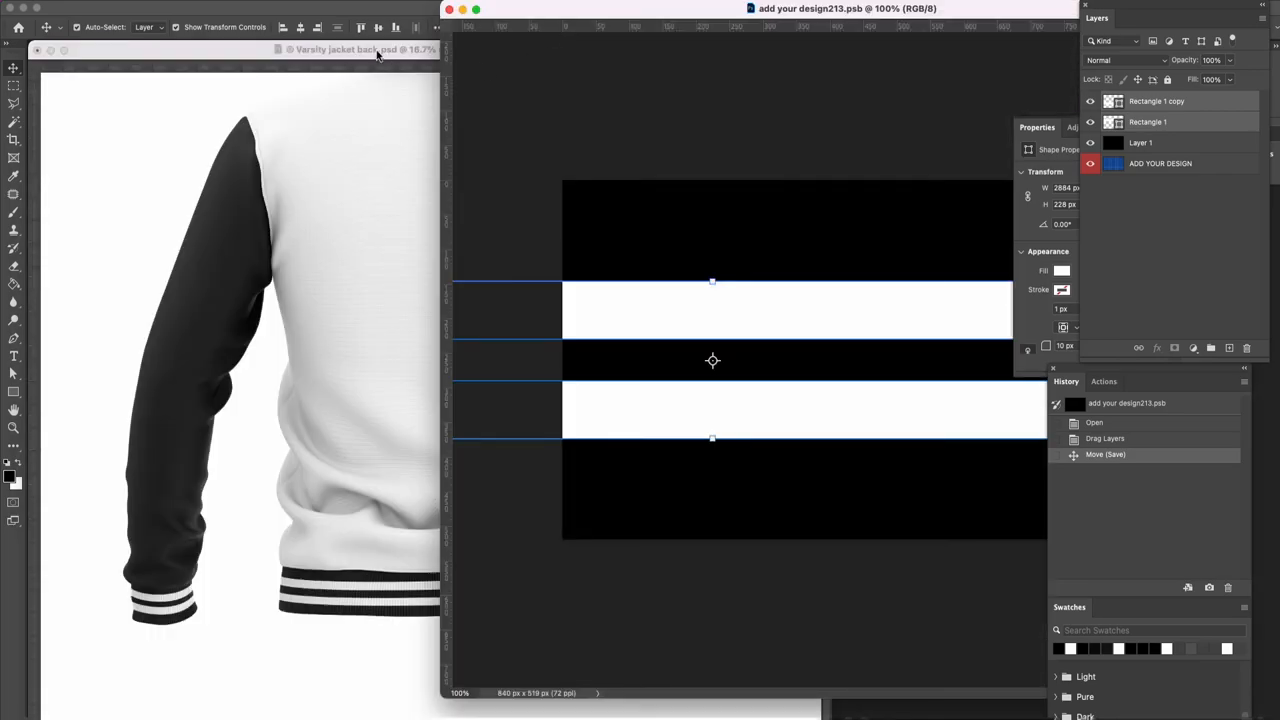
pyautogui.press('z')
pyautogui.click(168, 607)
pyautogui.moveTo(161, 597)
pyautogui.mouseDown()
pyautogui.moveTo(217, 620)
pyautogui.moveTo(175, 603)
pyautogui.mouseUp()
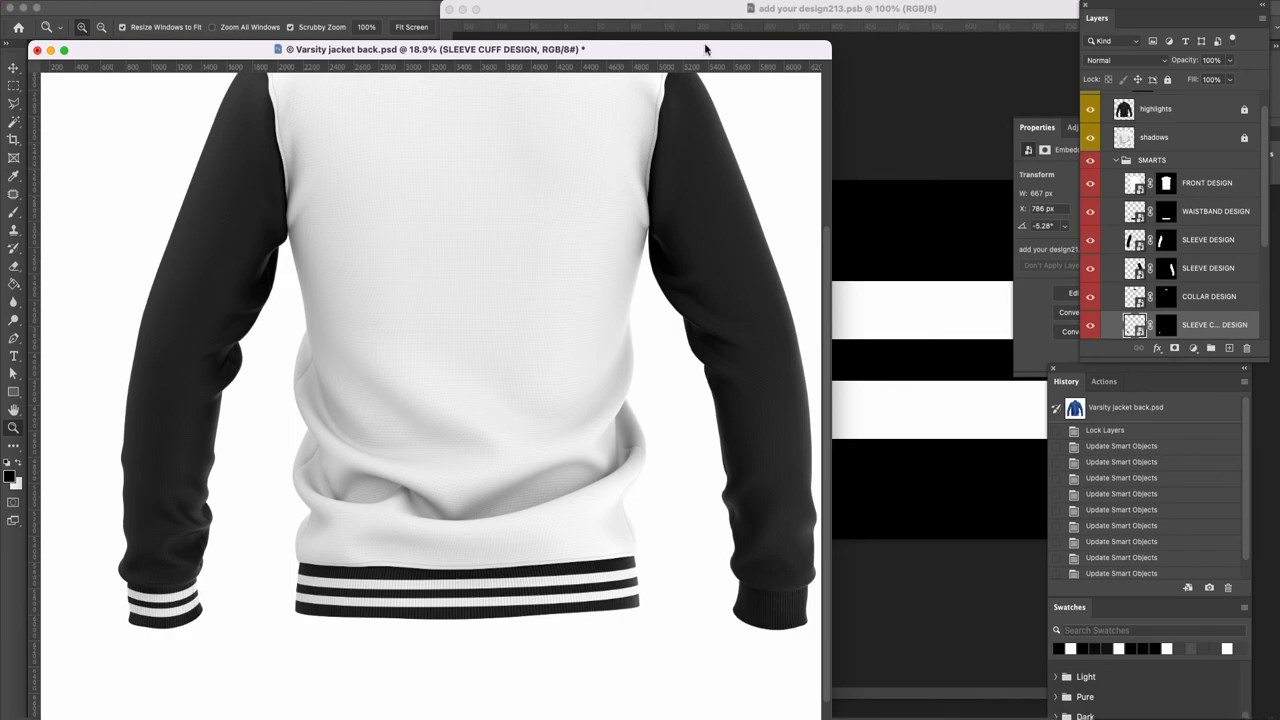
pyautogui.click(715, 18)
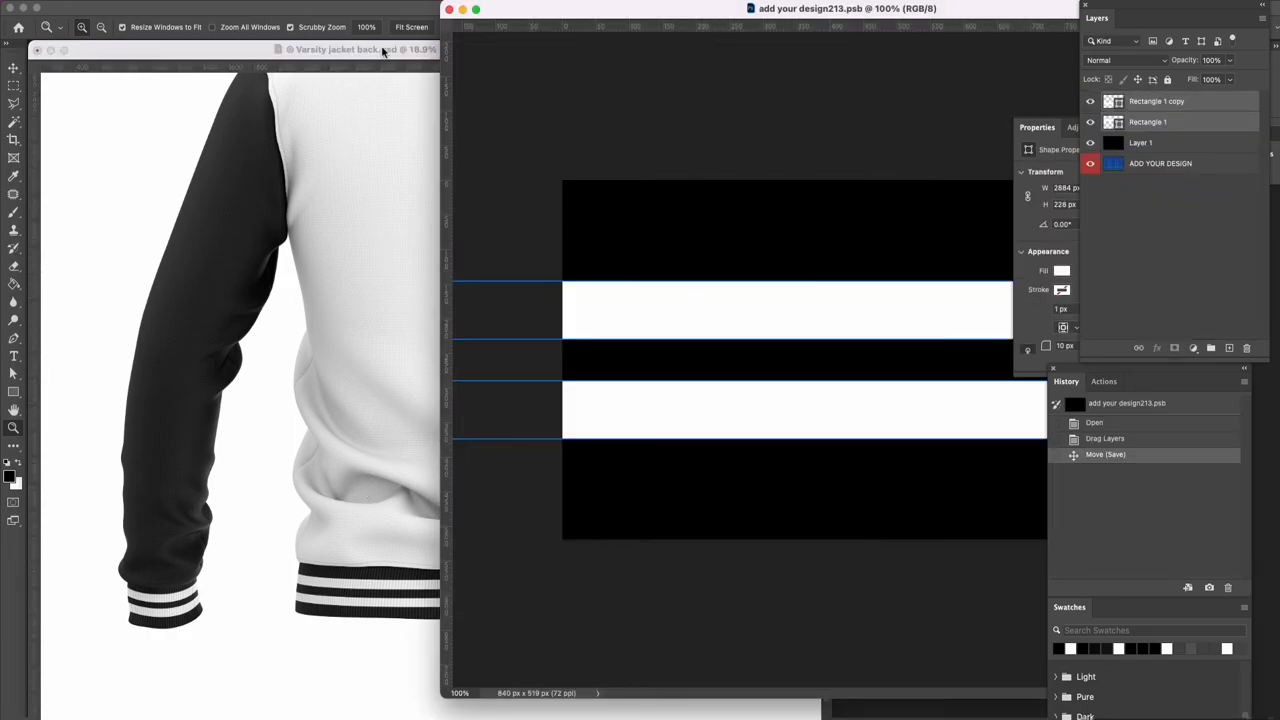
pyautogui.moveTo(389, 49); pyautogui.dragTo(340, 55)
# Copy both stripe rectangles from the left cuff into the back's right SLEEVE CUFF DESIGN smart object, centre them vertically and save.
pyautogui.press('v')
pyautogui.click(736, 608)
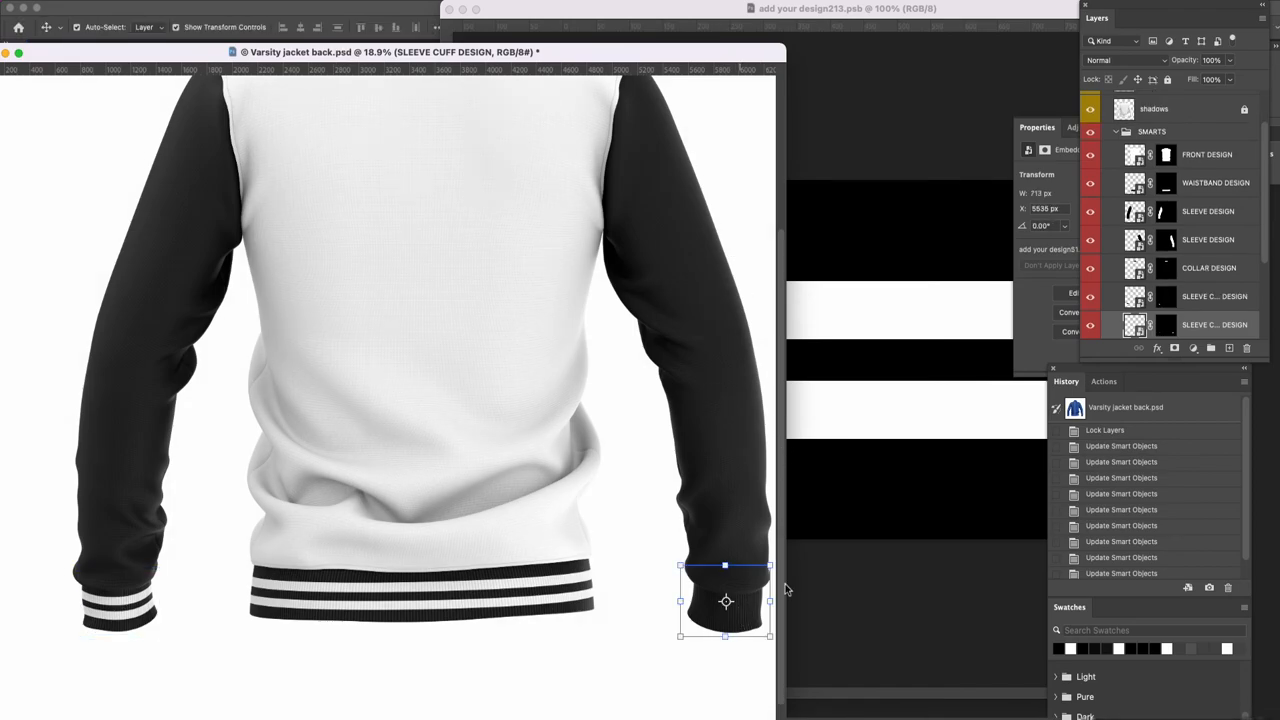
pyautogui.doubleClick(726, 601)
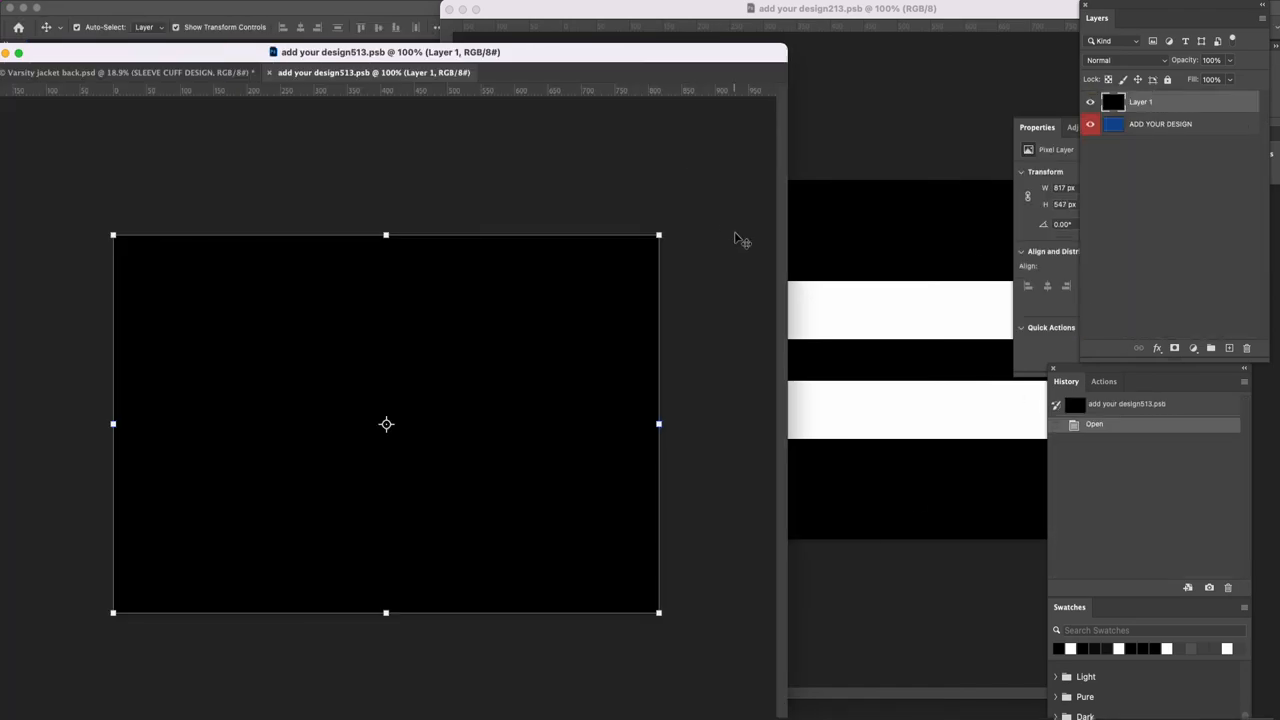
pyautogui.click(900, 15)
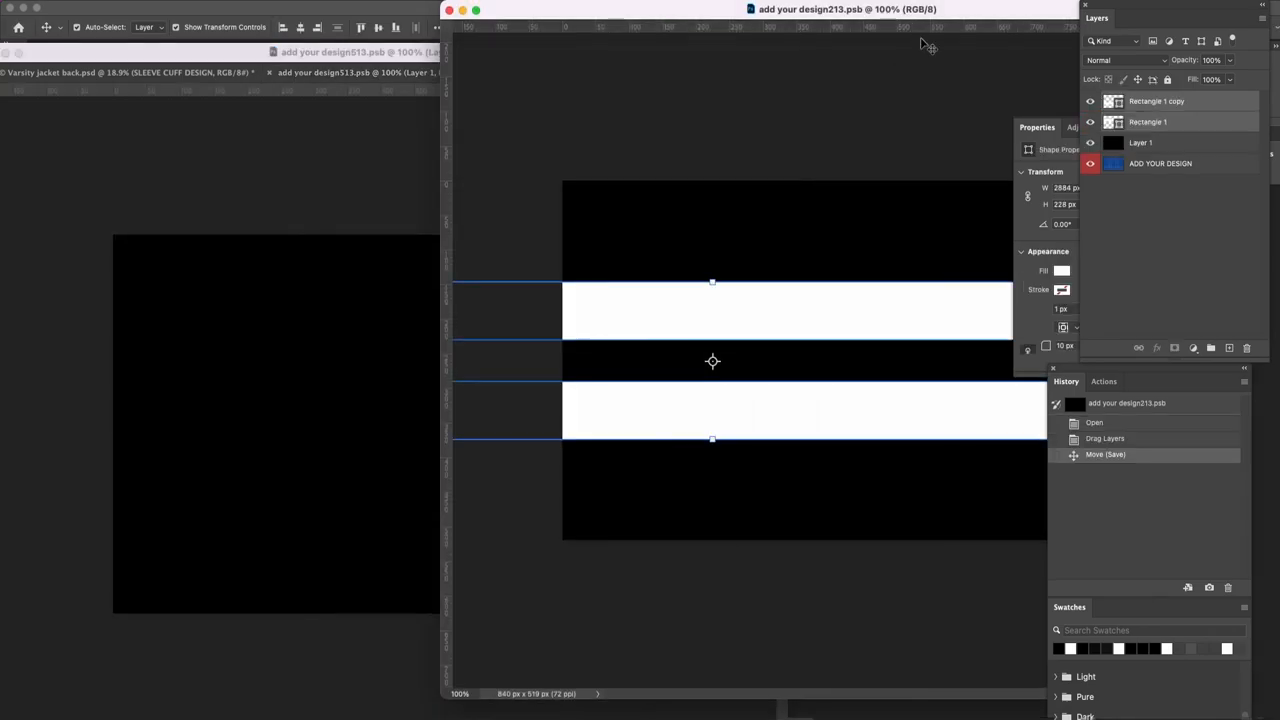
pyautogui.moveTo(1130, 117); pyautogui.dragTo(313, 407)
pyautogui.moveTo(422, 372); pyautogui.dragTo(430, 391)
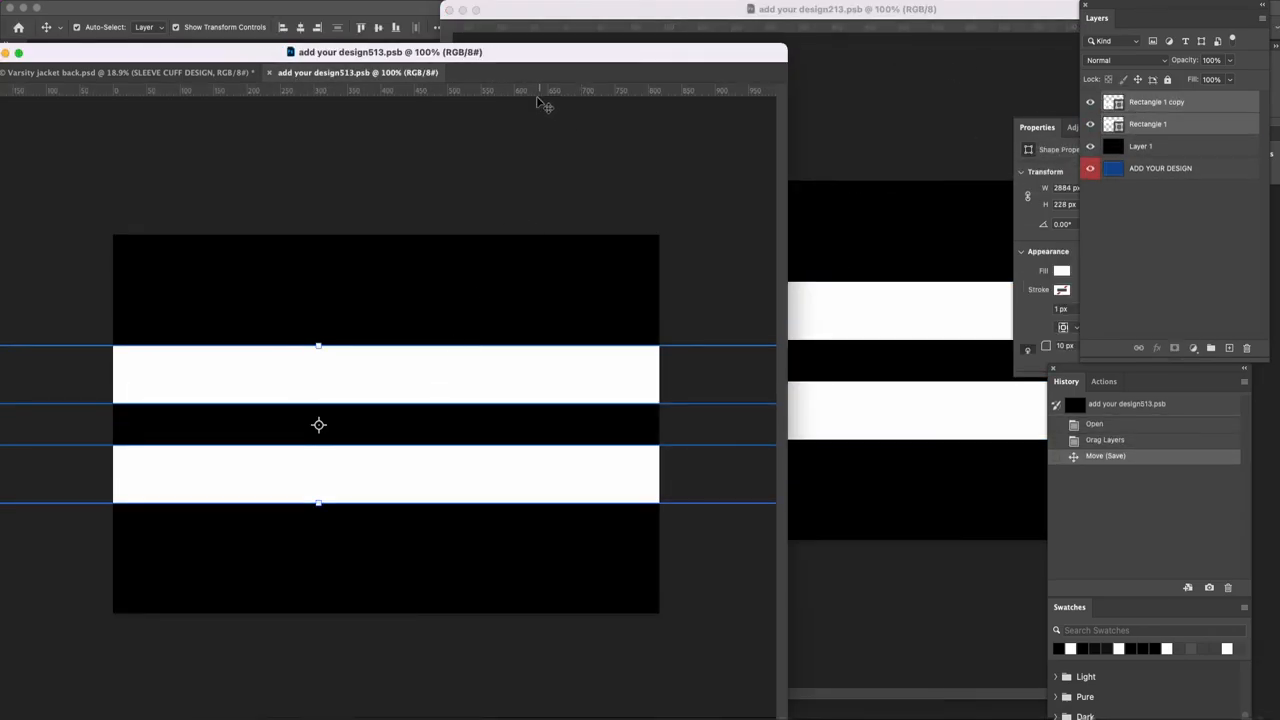
# Close the back's left cuff smart object and float the right cuff smart object in its own window over the jacket back.
pyautogui.click(692, 18)
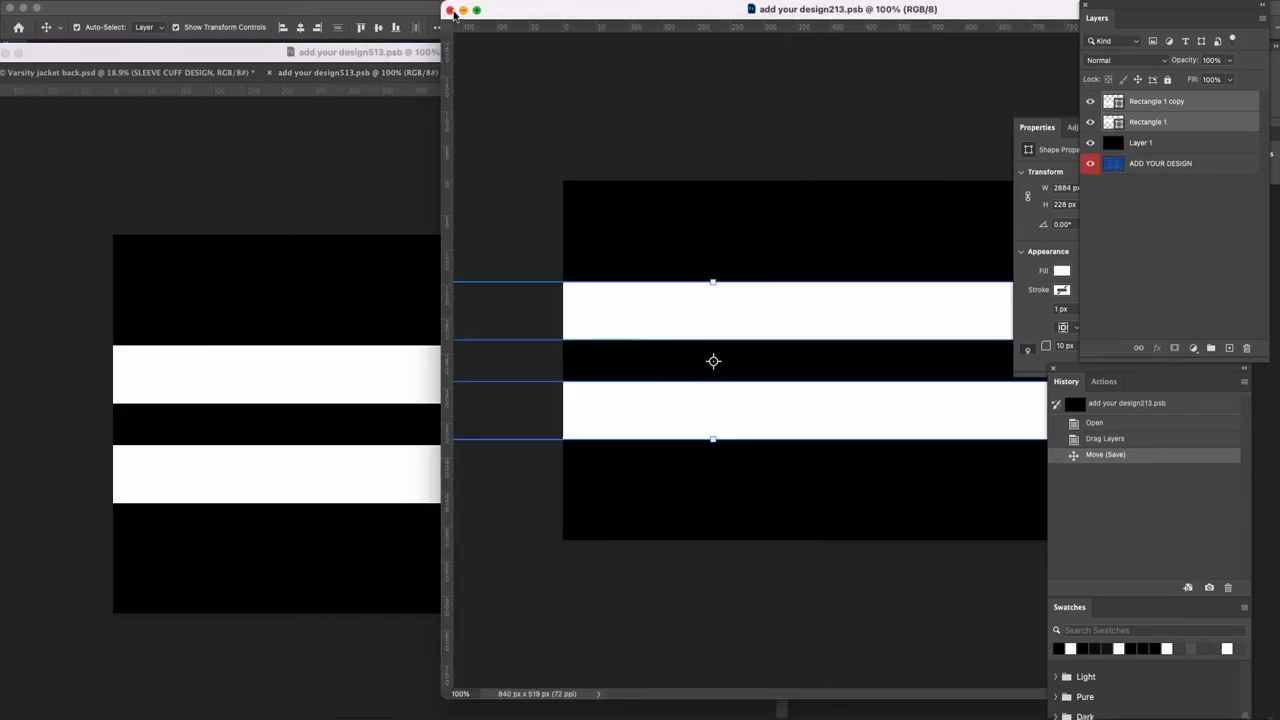
pyautogui.click(449, 10)
pyautogui.moveTo(375, 77); pyautogui.dragTo(613, 110)
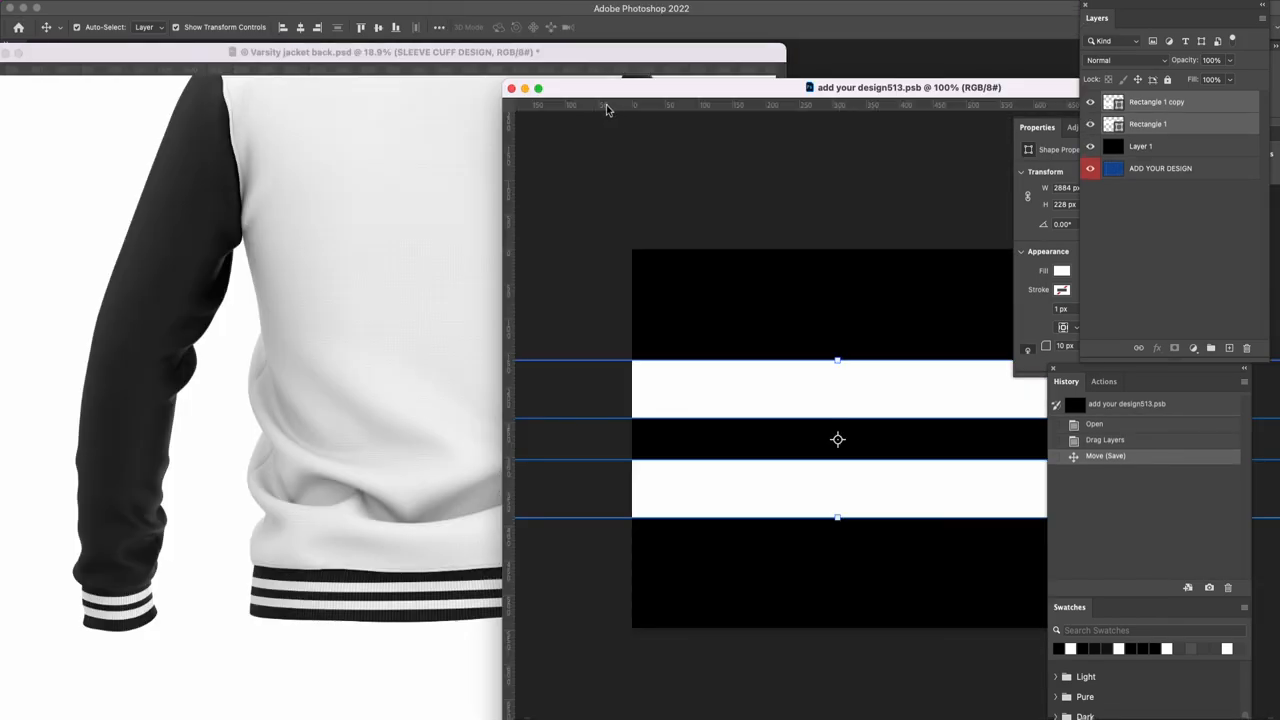
pyautogui.click(371, 353)
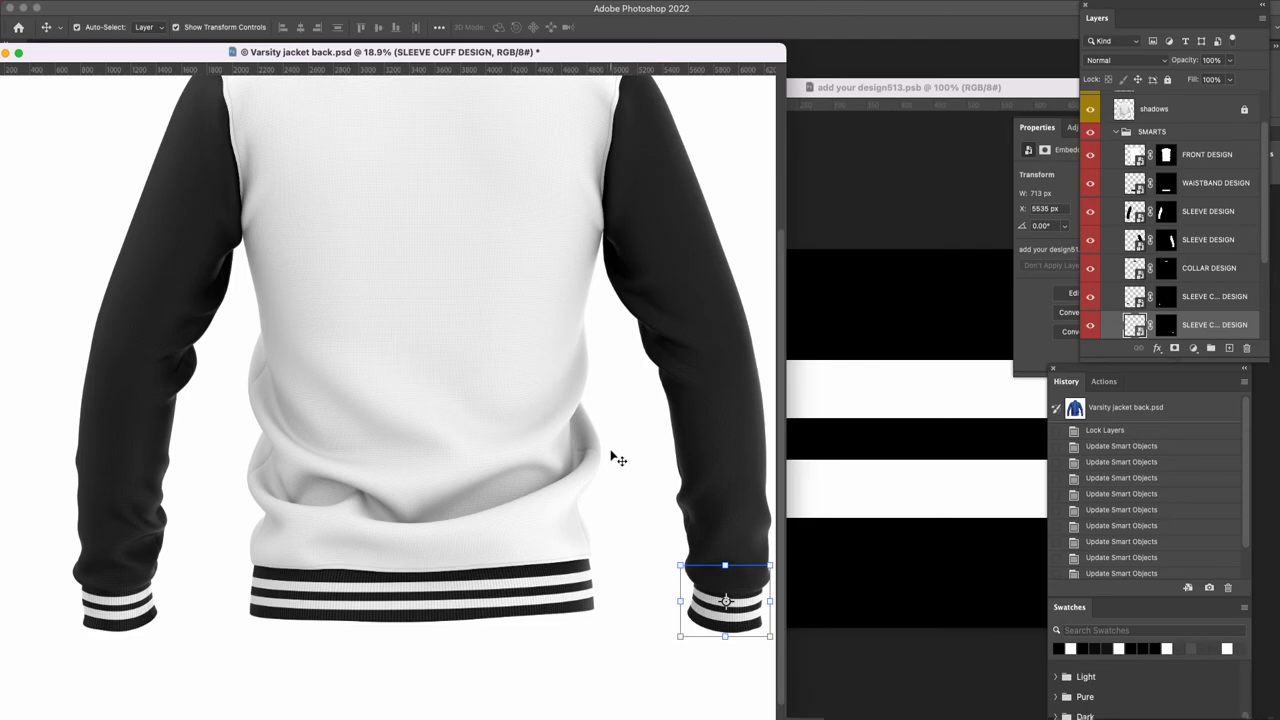
# Nudge both stripes slightly down in the right cuff smart object, then save and close it.
pyautogui.click(893, 401)
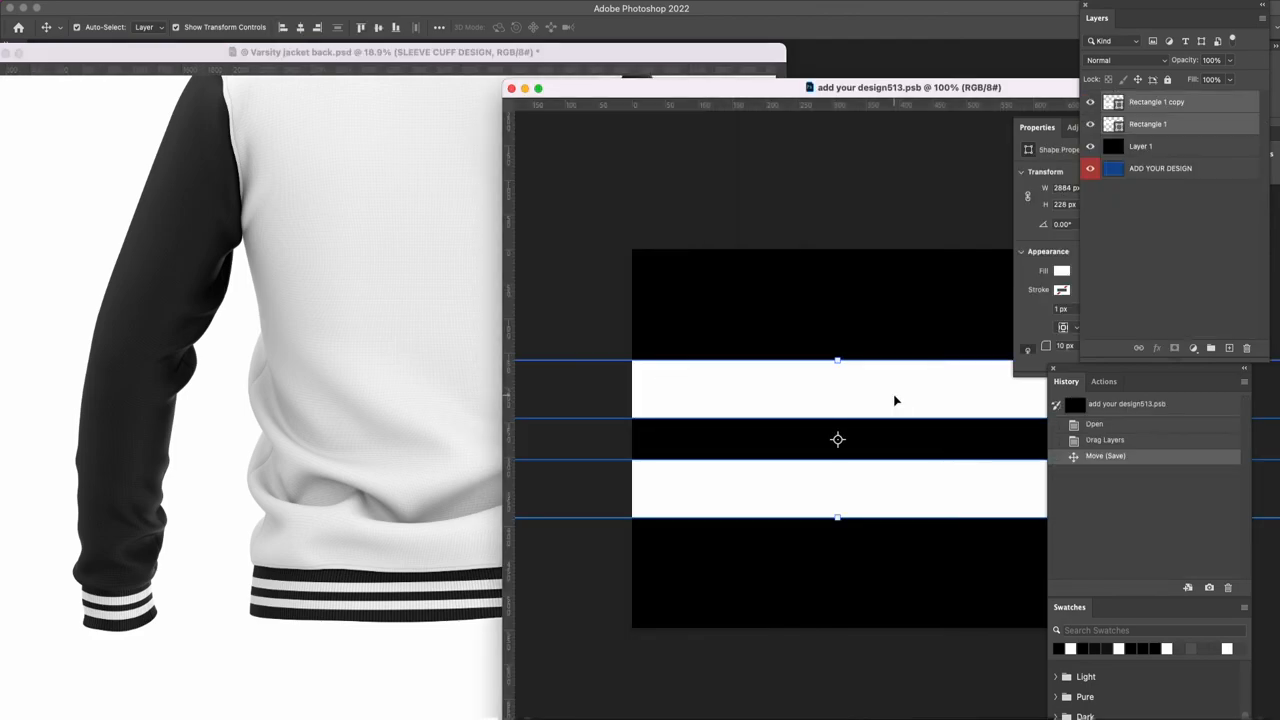
pyautogui.press('Down')
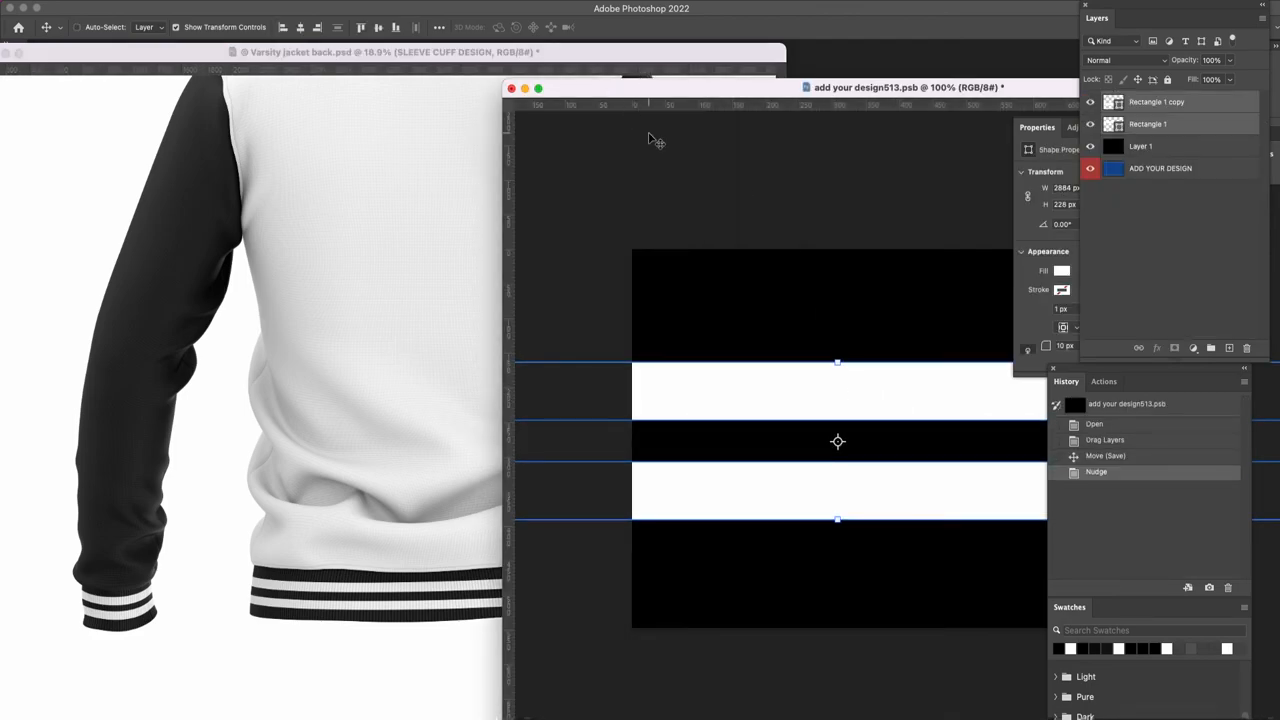
pyautogui.press('super+minus')
pyautogui.press('super+minus')
pyautogui.moveTo(797, 309); pyautogui.dragTo(851, 381)
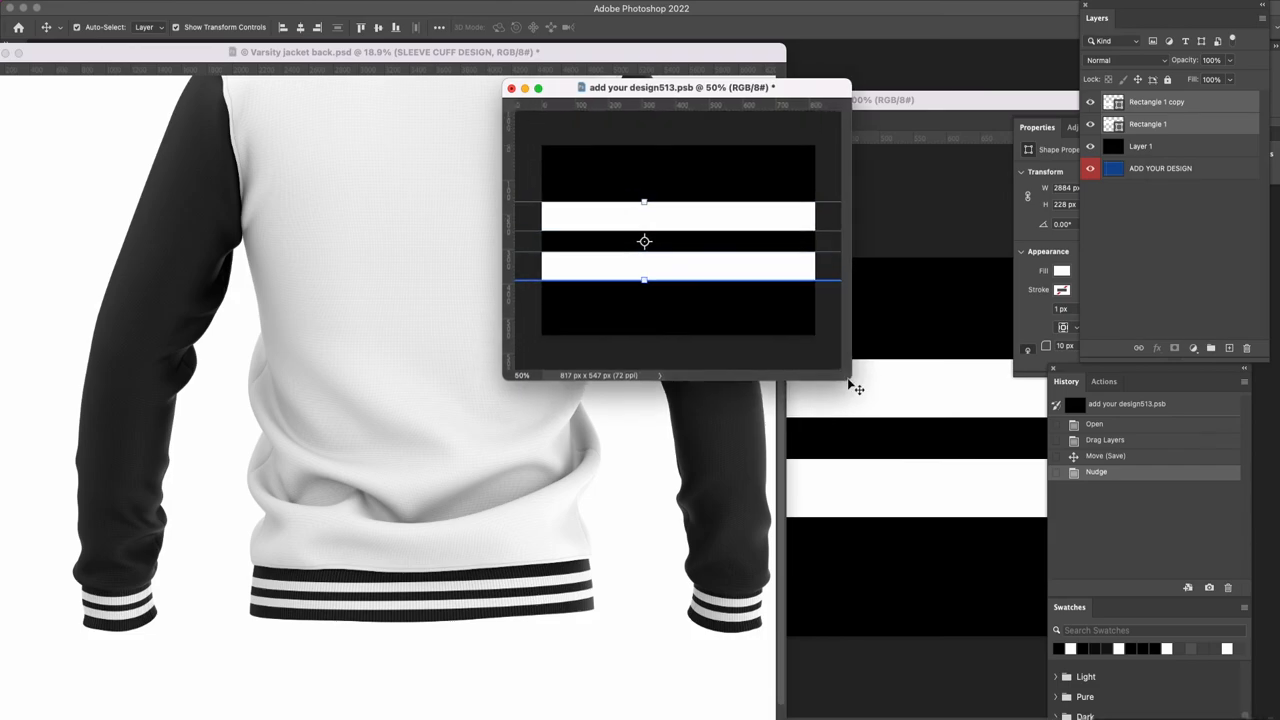
pyautogui.press('super+s')
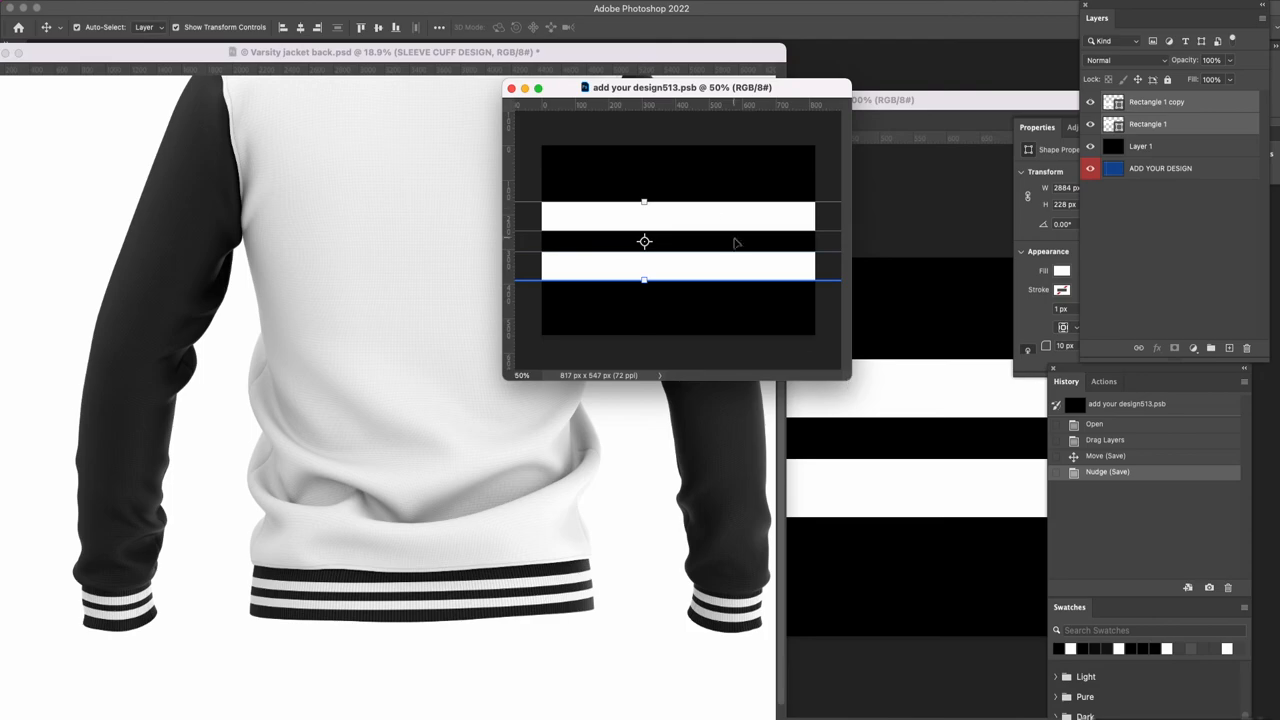
pyautogui.click(511, 88)
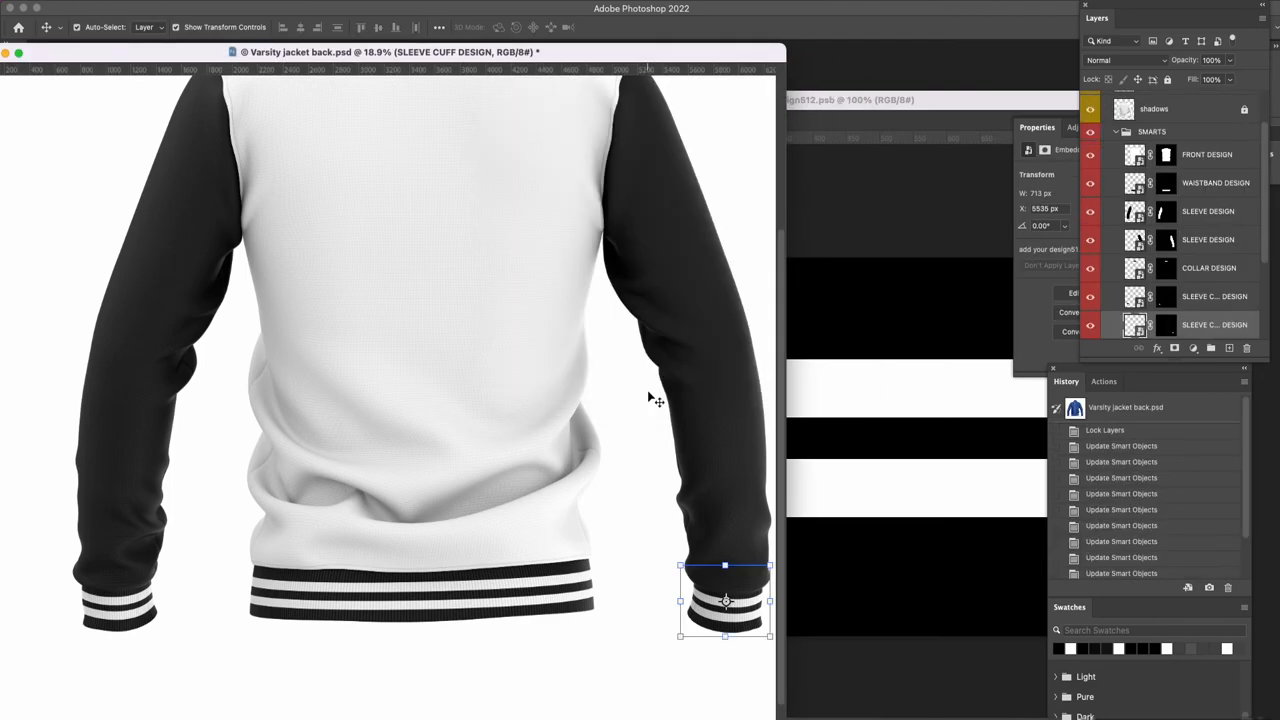
# Open the jacket back's COLLAR DESIGN smart object and float it in its own compact window.
pyautogui.moveTo(620, 247); pyautogui.dragTo(586, 480)
pyautogui.click(416, 208)
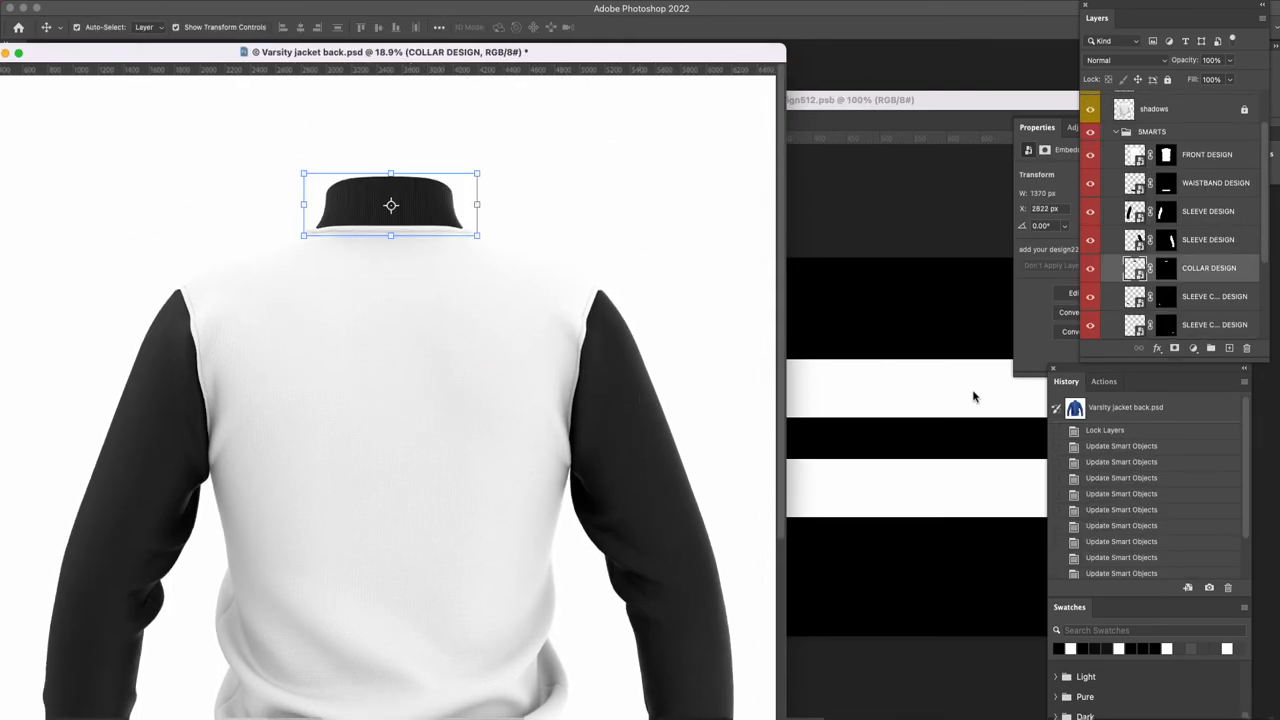
pyautogui.doubleClick(1135, 267)
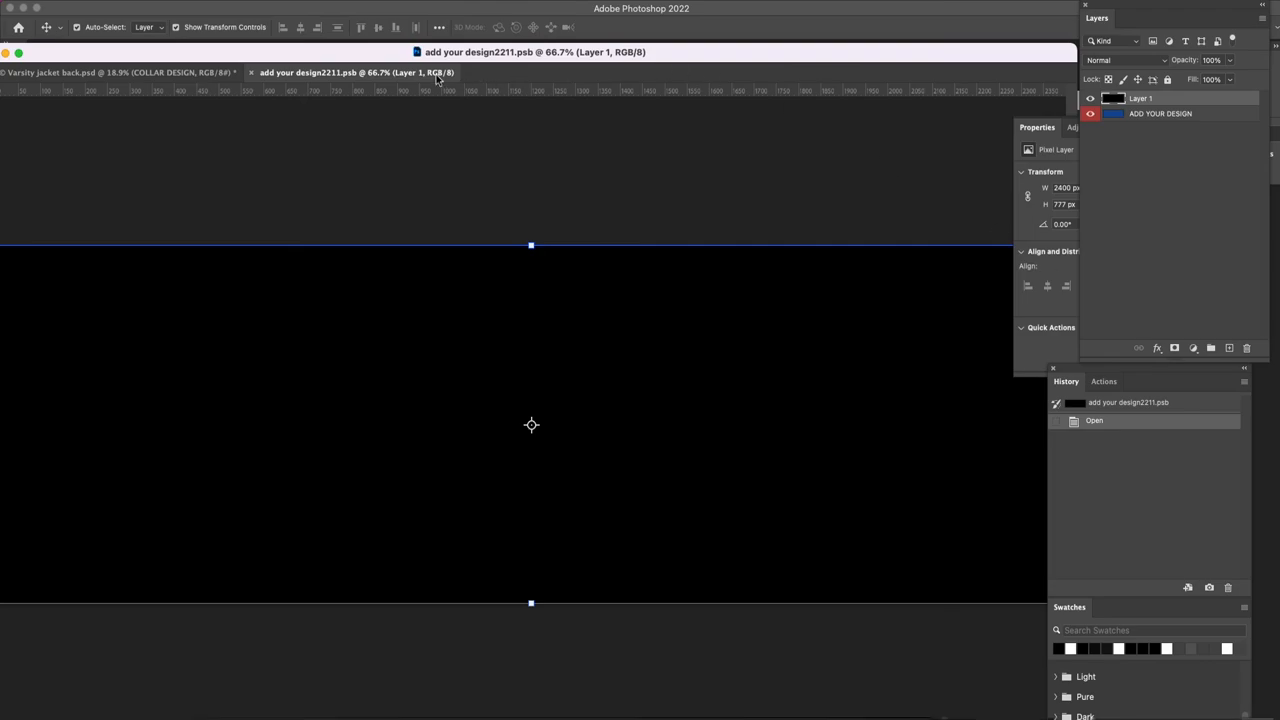
pyautogui.moveTo(437, 76); pyautogui.dragTo(489, 30)
pyautogui.press('super+minus')
pyautogui.press('super+minus')
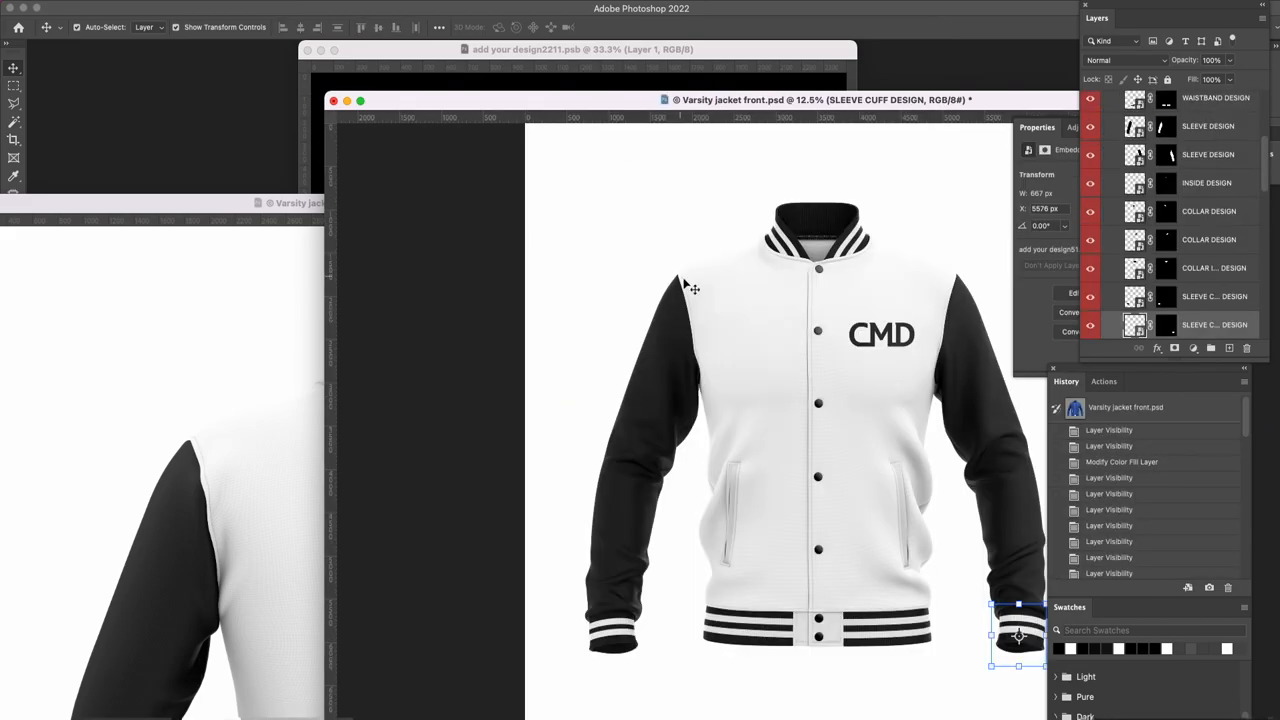
# Open the jacket front's right COLLAR DESIGN smart object and move its window clear of the back's collar artwork, cancelling the accidental file placement.
pyautogui.click(612, 120)
pyautogui.doubleClick(862, 243)
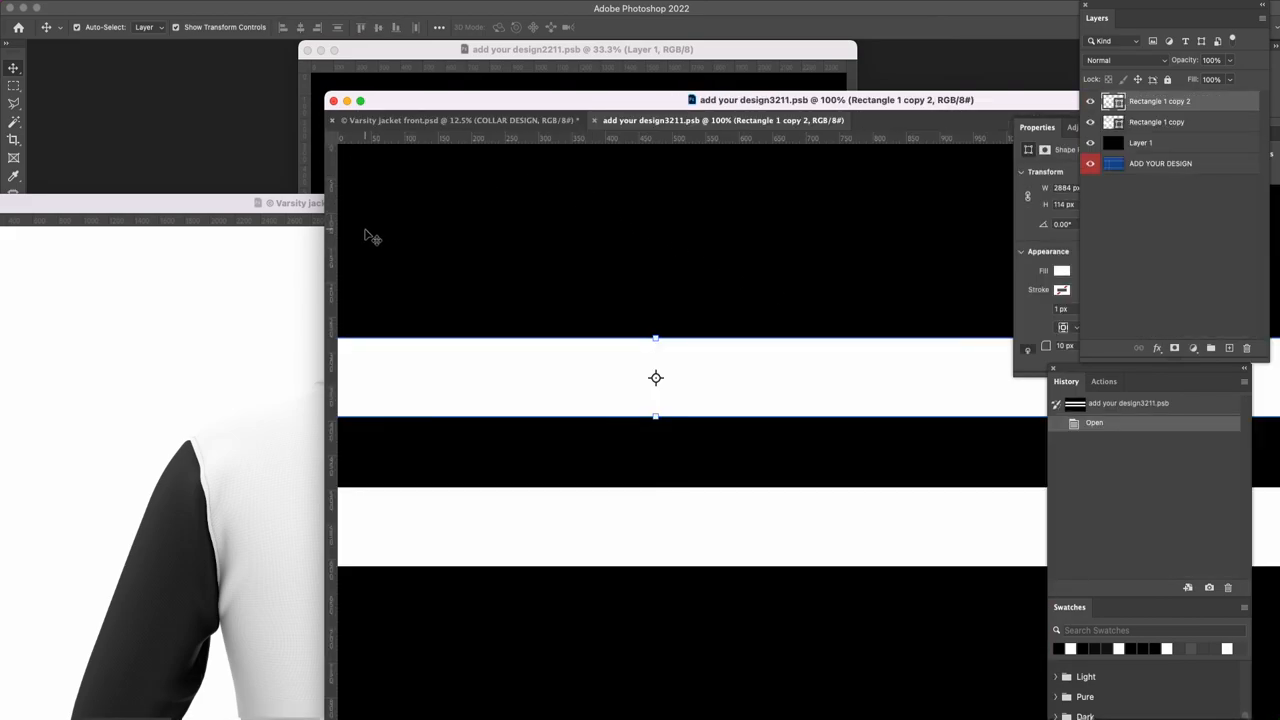
pyautogui.moveTo(692, 100); pyautogui.dragTo(829, 222)
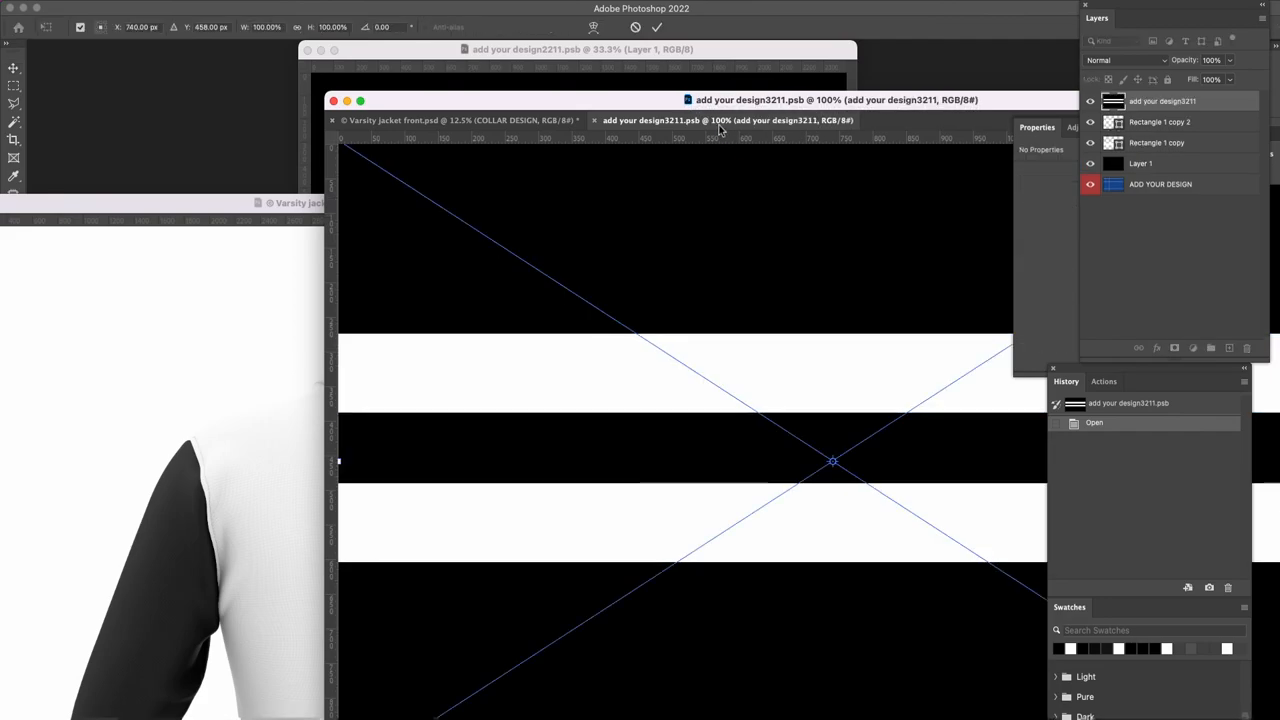
pyautogui.moveTo(650, 106); pyautogui.dragTo(743, 239)
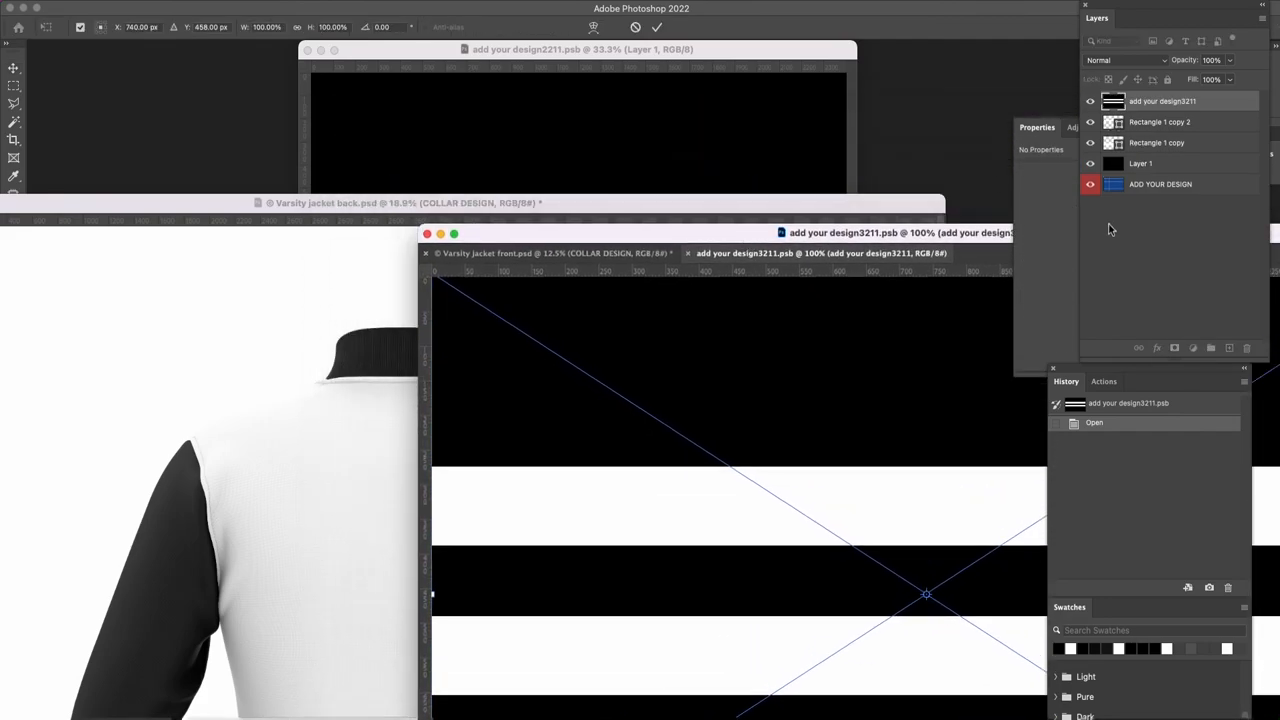
pyautogui.press('Escape')
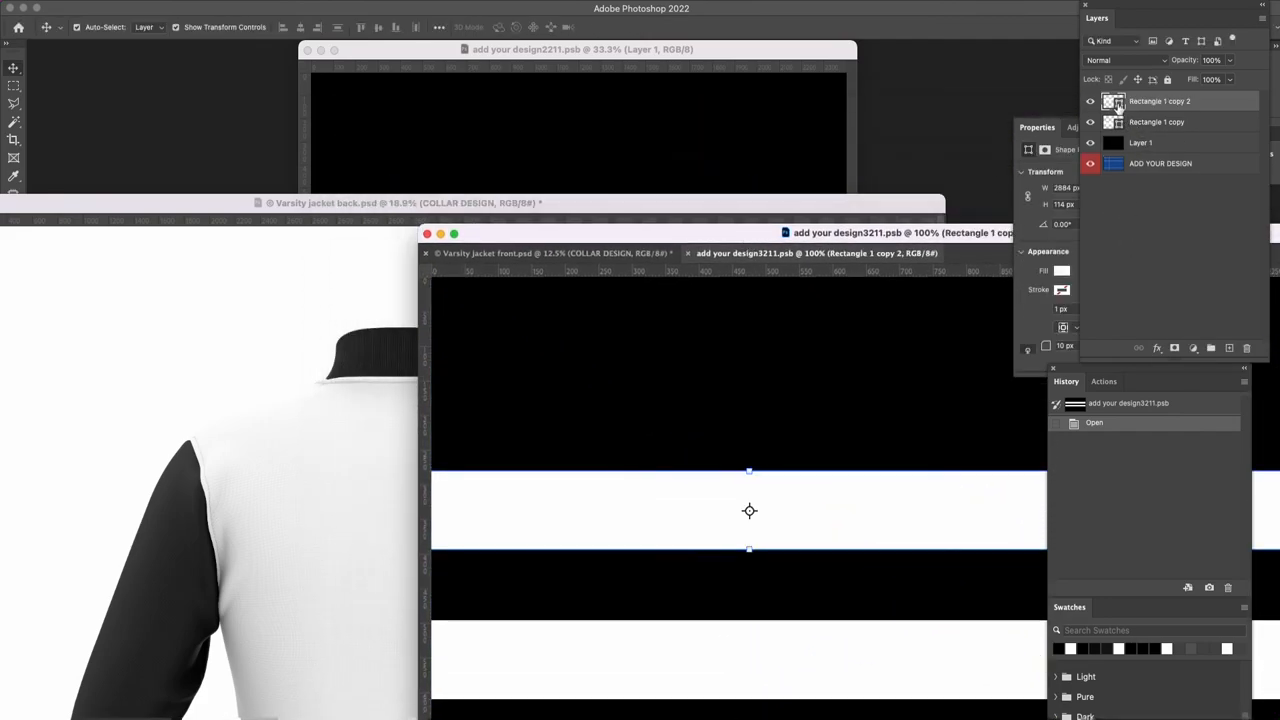
# Copy both stripe rectangles from the front's collar into the back's COLLAR DESIGN smart object, position them across the black fill and save.
pyautogui.keyDown('shift'); pyautogui.click(1170, 122); pyautogui.keyUp('shift')
pyautogui.moveTo(1150, 112); pyautogui.dragTo(674, 137)
pyautogui.hotkey('ctrl', 's')
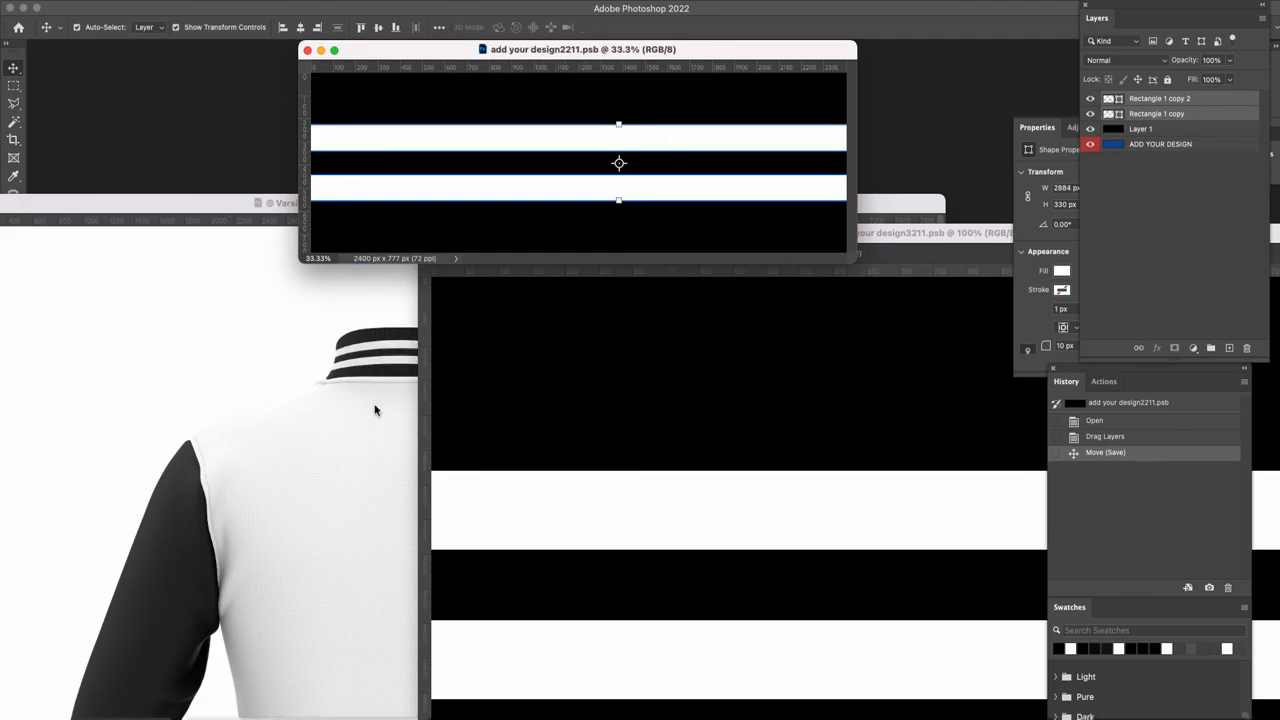
# Close the front's collar smart object and the back's collar smart object, leaving only the two jacket documents open.
pyautogui.click(382, 428)
pyautogui.click(955, 305)
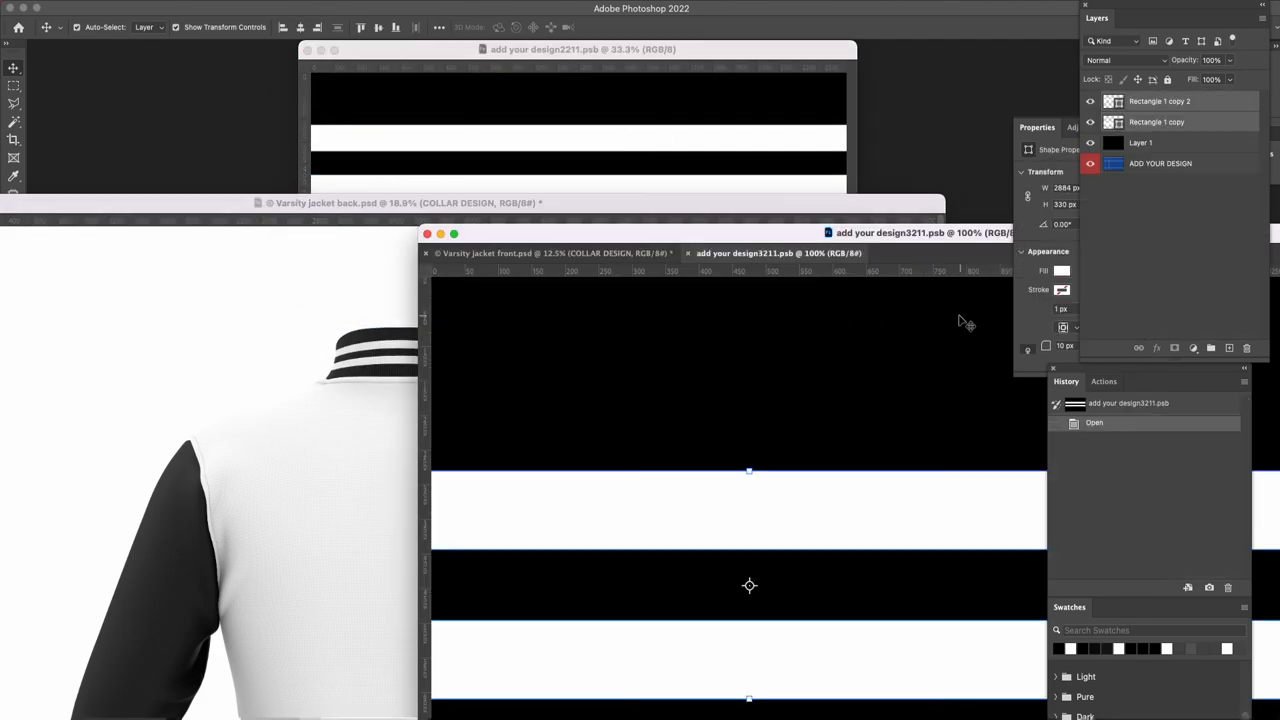
pyautogui.click(688, 253)
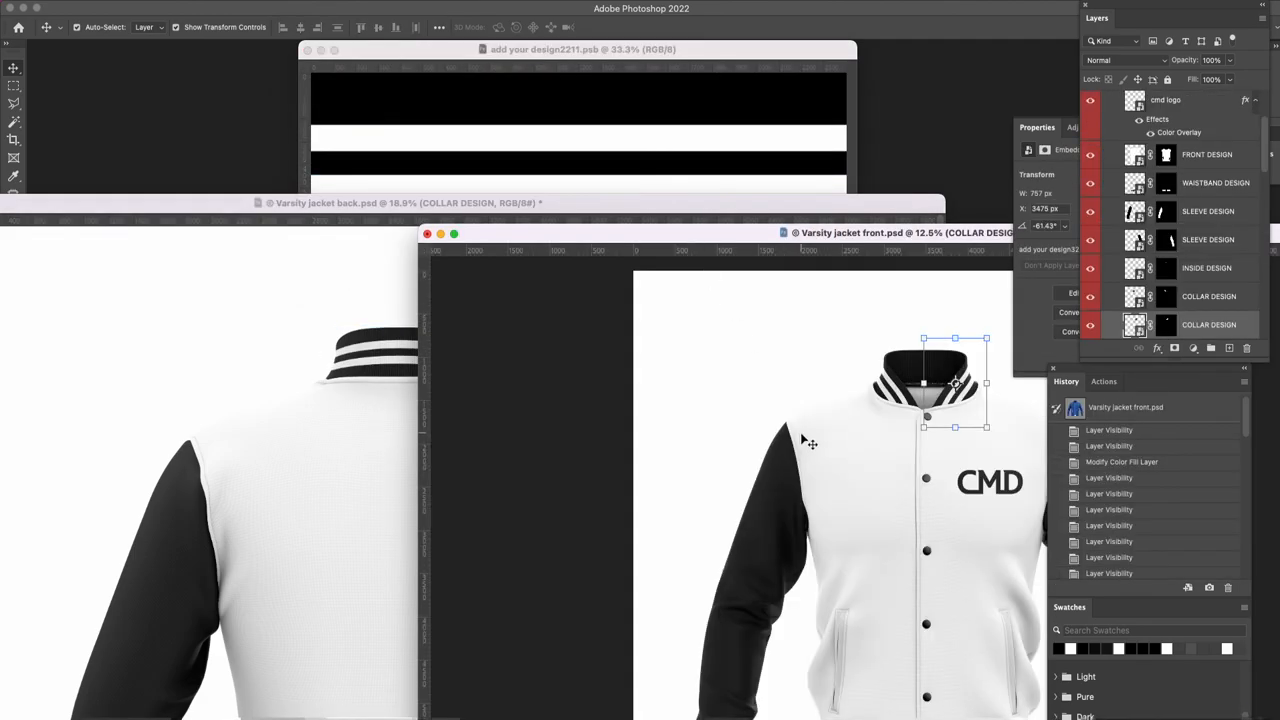
pyautogui.press('z')
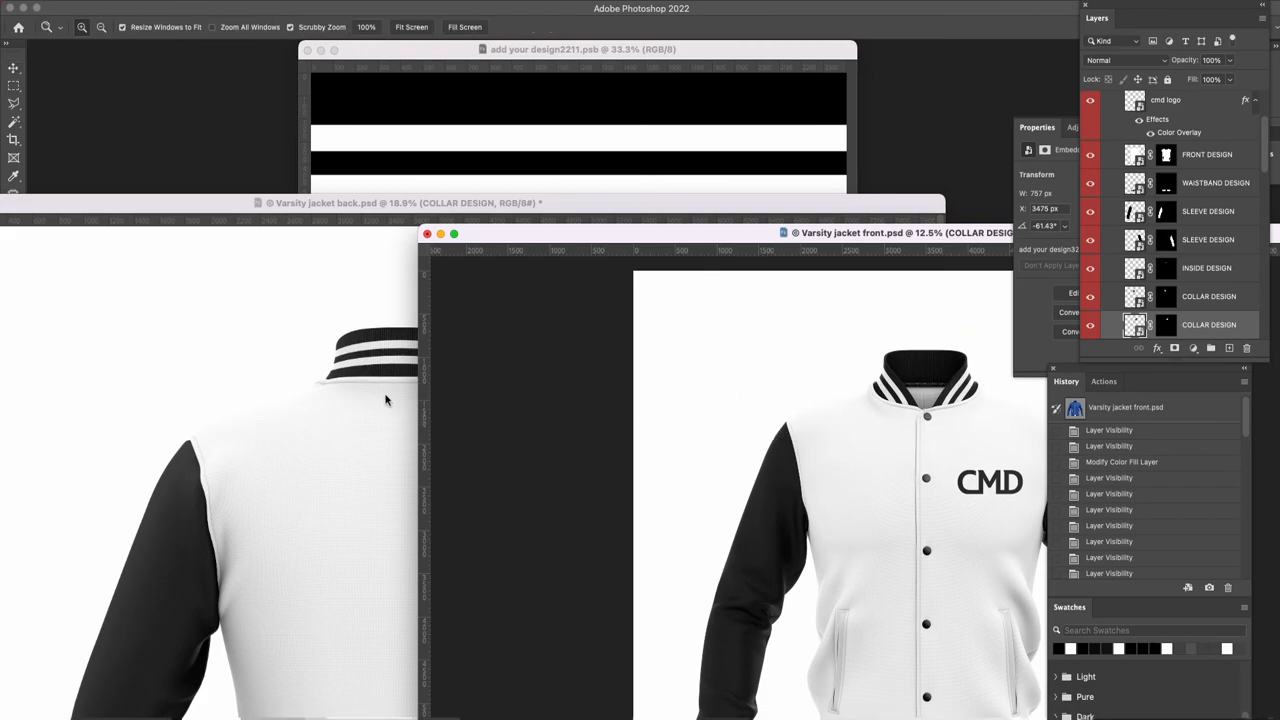
pyautogui.click(380, 398)
pyautogui.press('a')
pyautogui.click(322, 57)
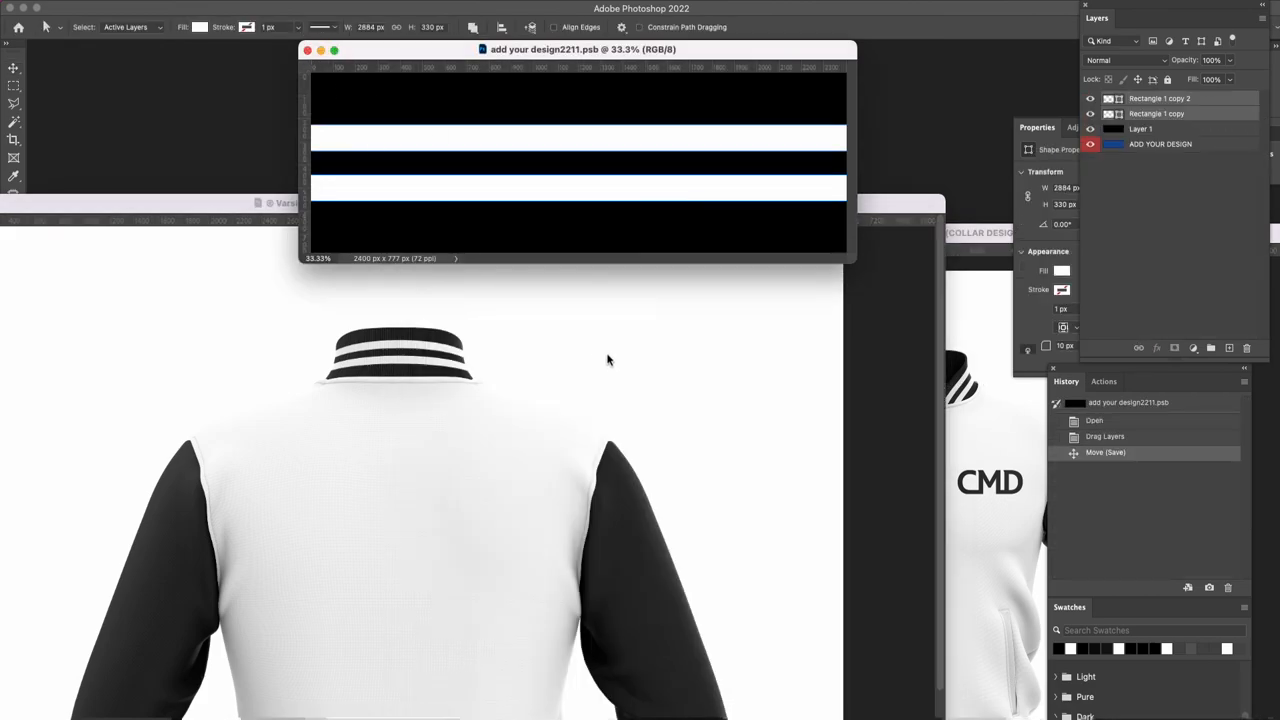
pyautogui.click(307, 50)
# Place the round black cmd.png logo from Finder on the jacket back and move its layer to the top of the SMARTS group.
pyautogui.press('super+Tab')
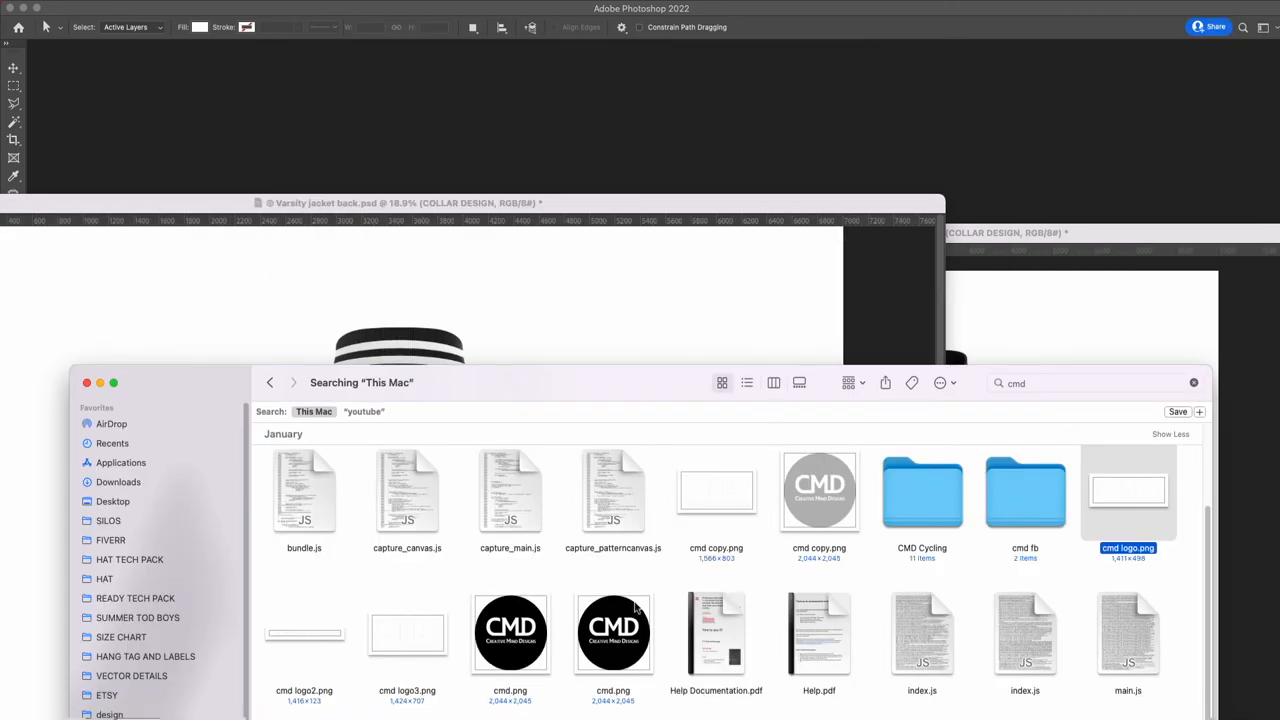
pyautogui.moveTo(635, 606); pyautogui.dragTo(509, 274)
pyautogui.moveTo(530, 421); pyautogui.dragTo(517, 437)
pyautogui.press('Return')
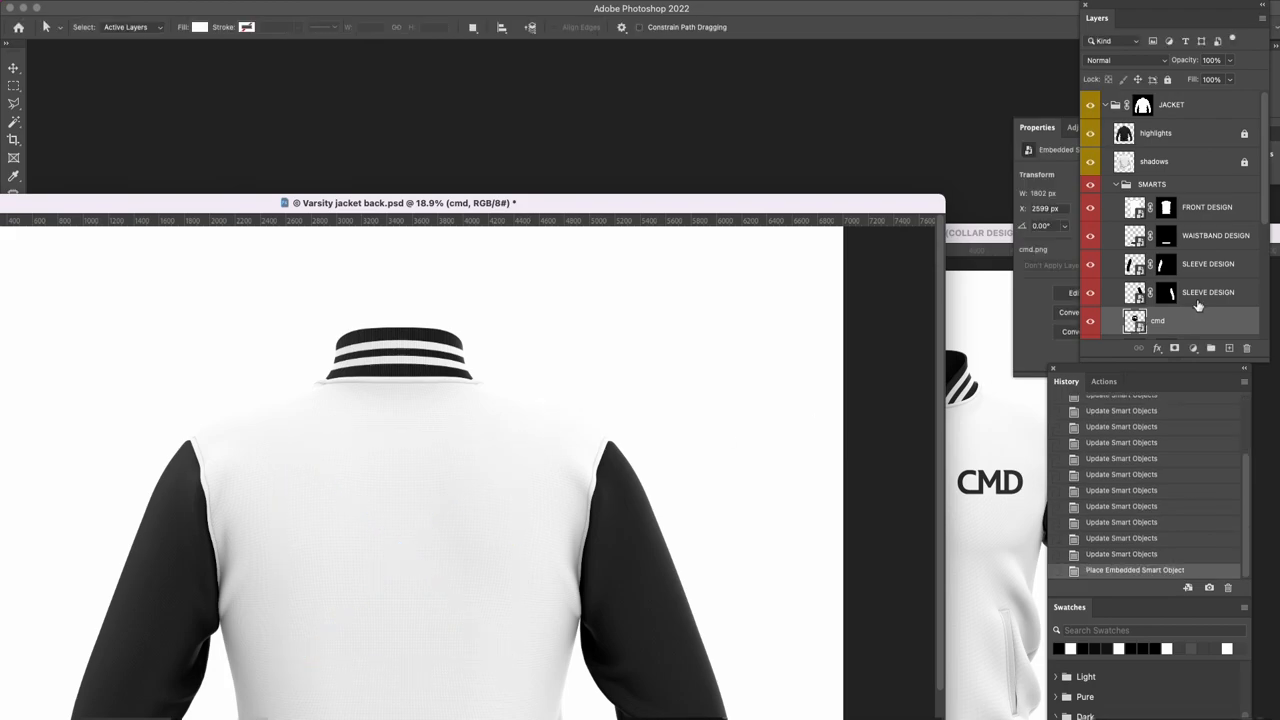
pyautogui.moveTo(1189, 317); pyautogui.dragTo(1132, 212)
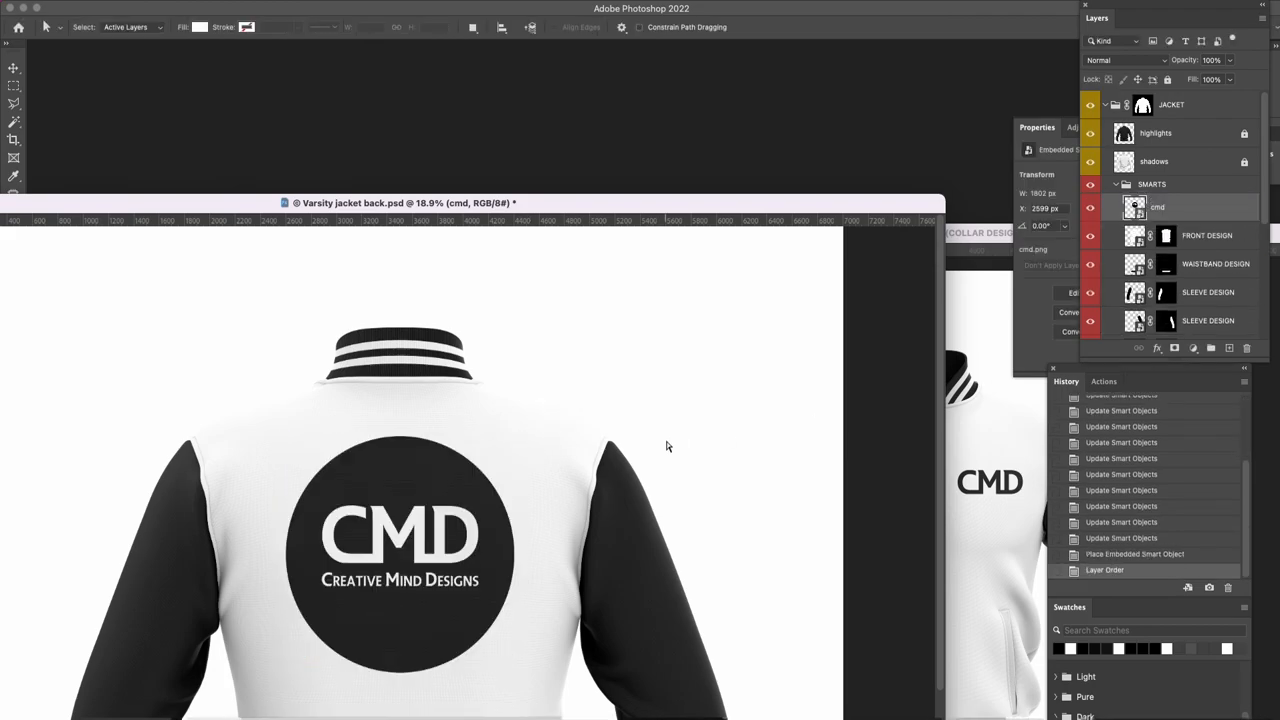
# Move the round CMD logo slightly down the jacket's back and scale it to 86.24%, keeping it centred.
pyautogui.press('z')
pyautogui.moveTo(391, 491); pyautogui.dragTo(457, 538)
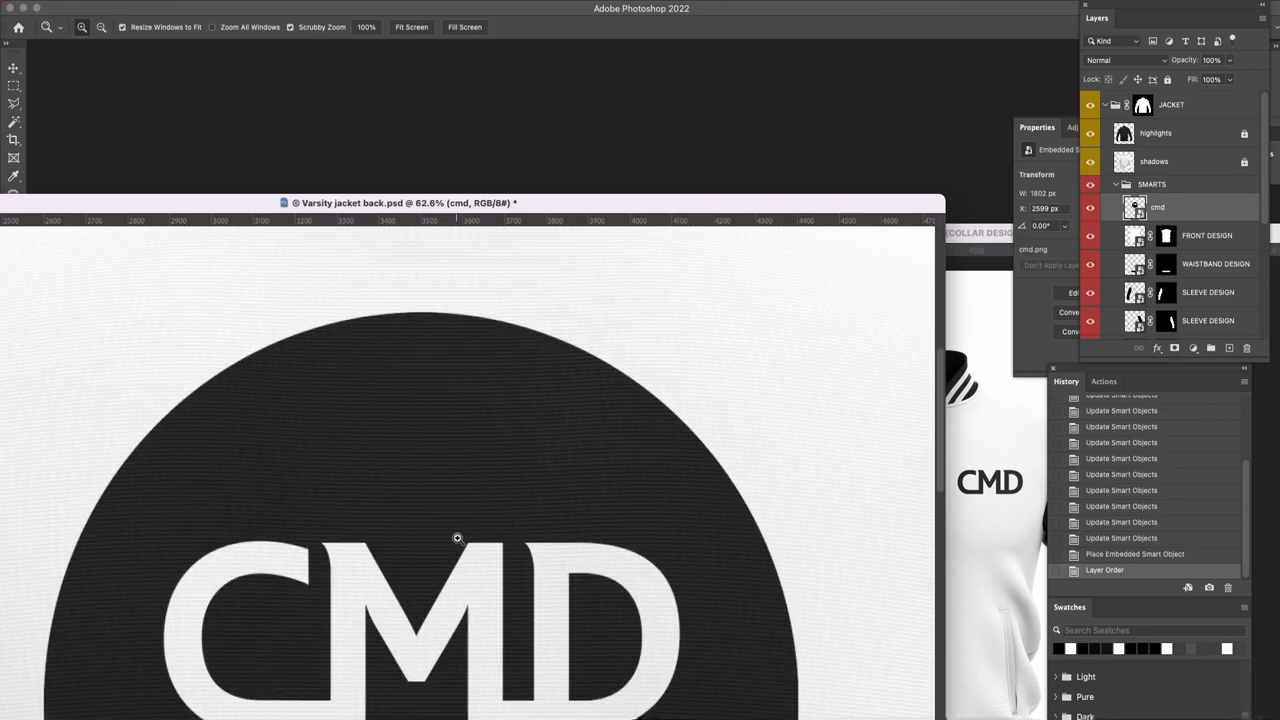
pyautogui.press('a')
pyautogui.press('super+minus')
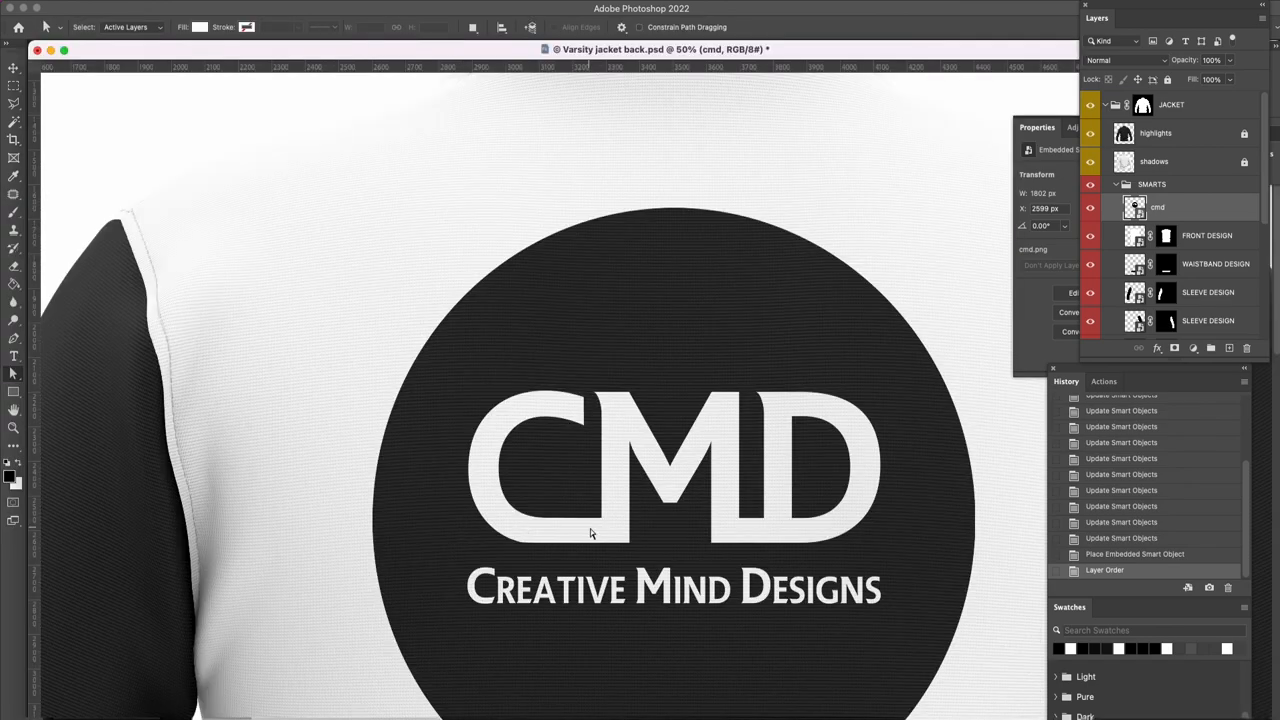
pyautogui.press('super+minus')
pyautogui.press('super+minus')
pyautogui.press('v')
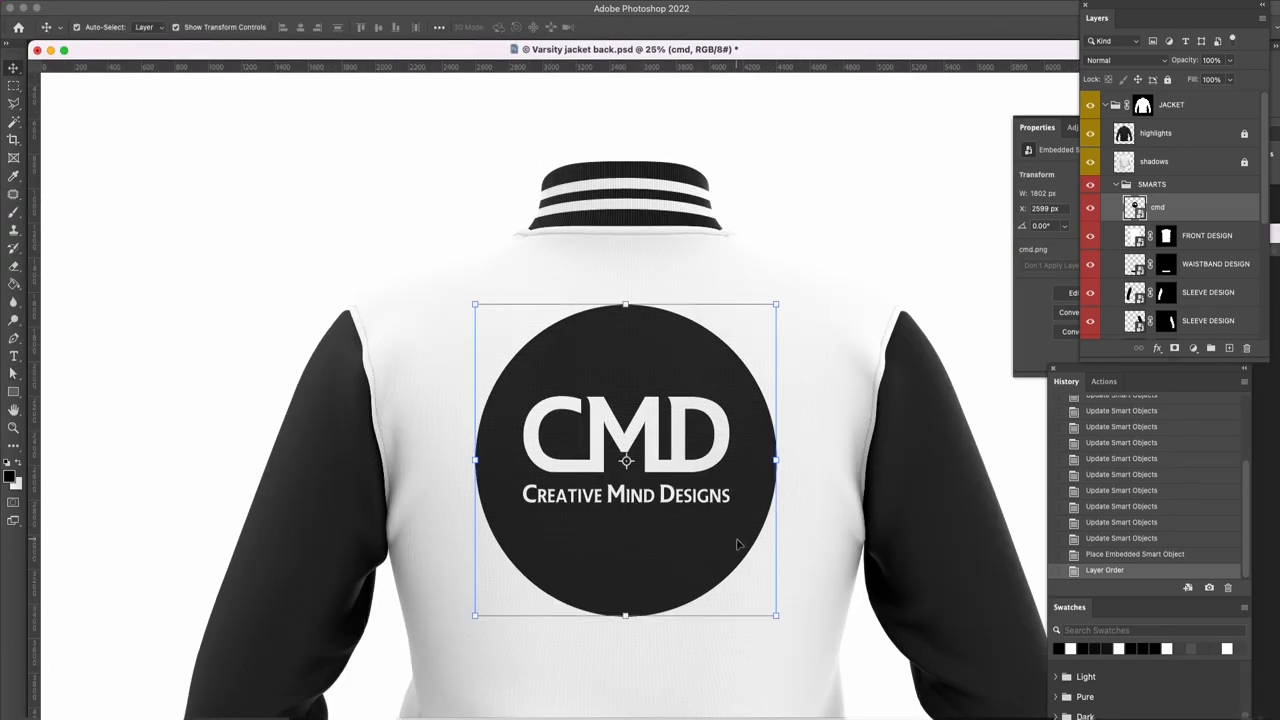
pyautogui.moveTo(736, 547)
pyautogui.mouseDown()
pyautogui.moveTo(736, 522)
pyautogui.moveTo(736, 559)
pyautogui.mouseUp()
pyautogui.moveTo(781, 319); pyautogui.dragTo(776, 324)
pyautogui.moveTo(714, 374); pyautogui.dragTo(706, 383)
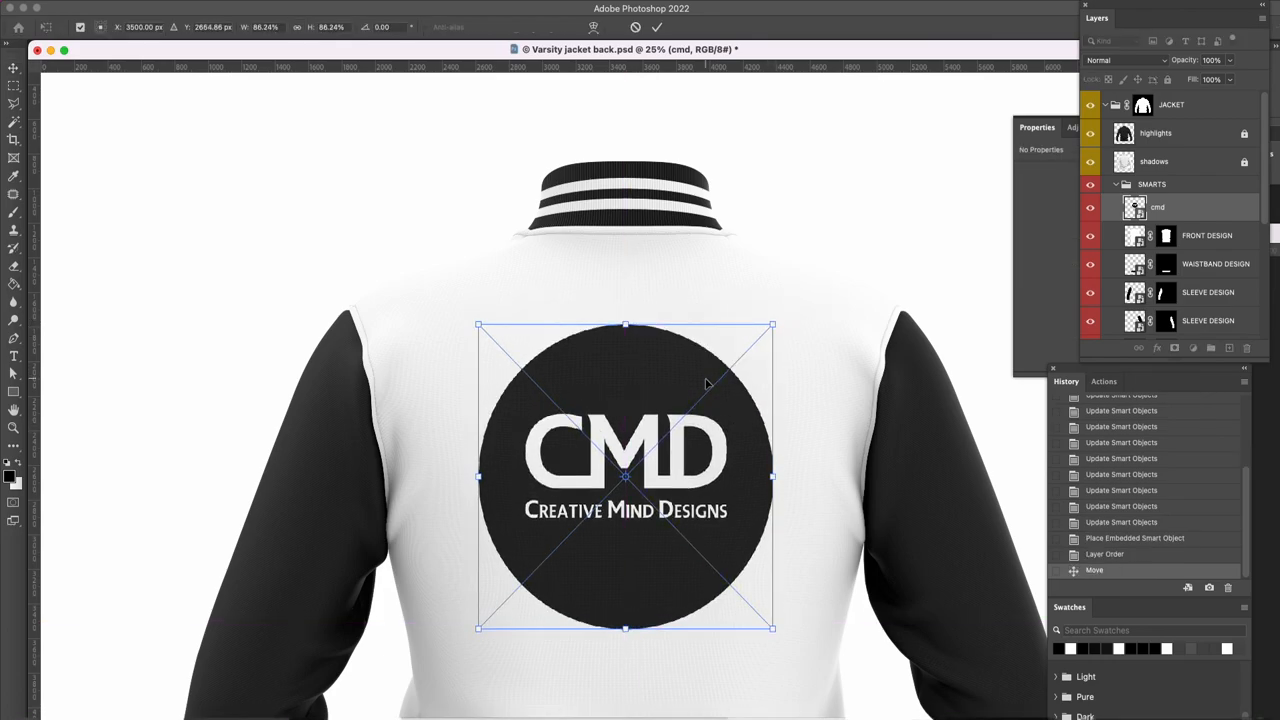
pyautogui.press('Return')
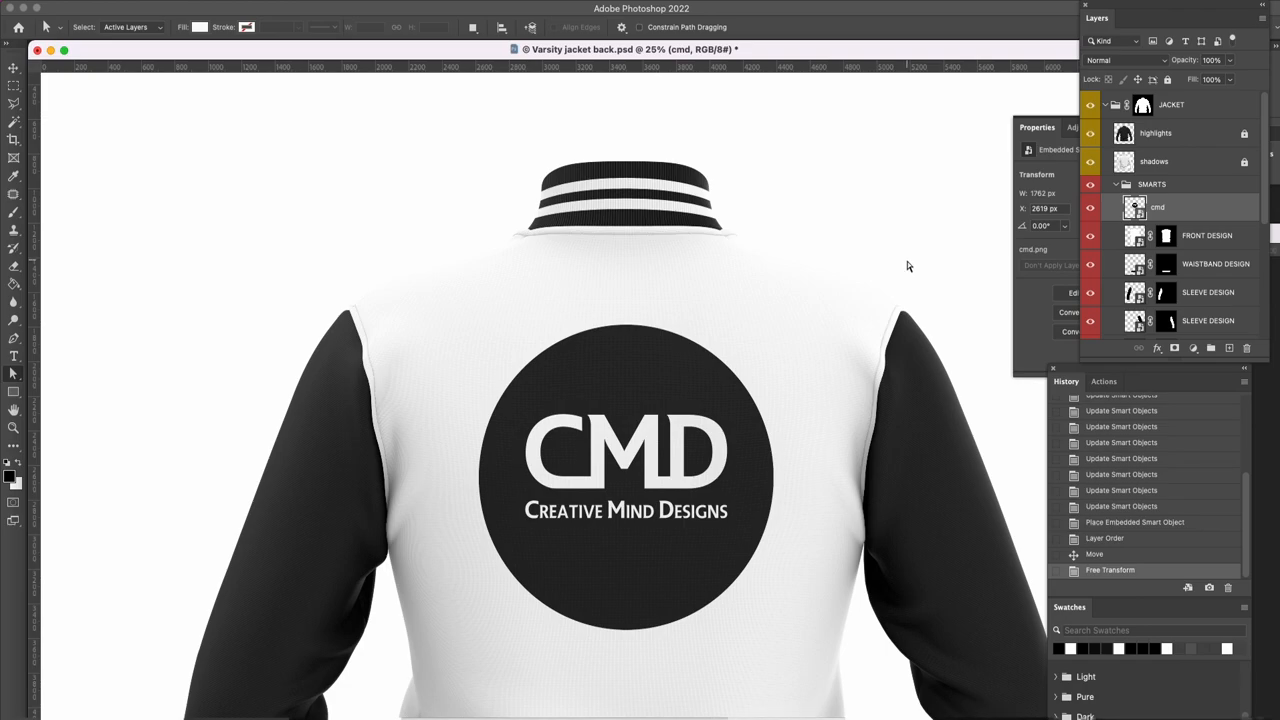
# View the jacket back and jacket front documents in full, each at 8.33% zoom.
pyautogui.press('super+minus')
pyautogui.press('super+minus')
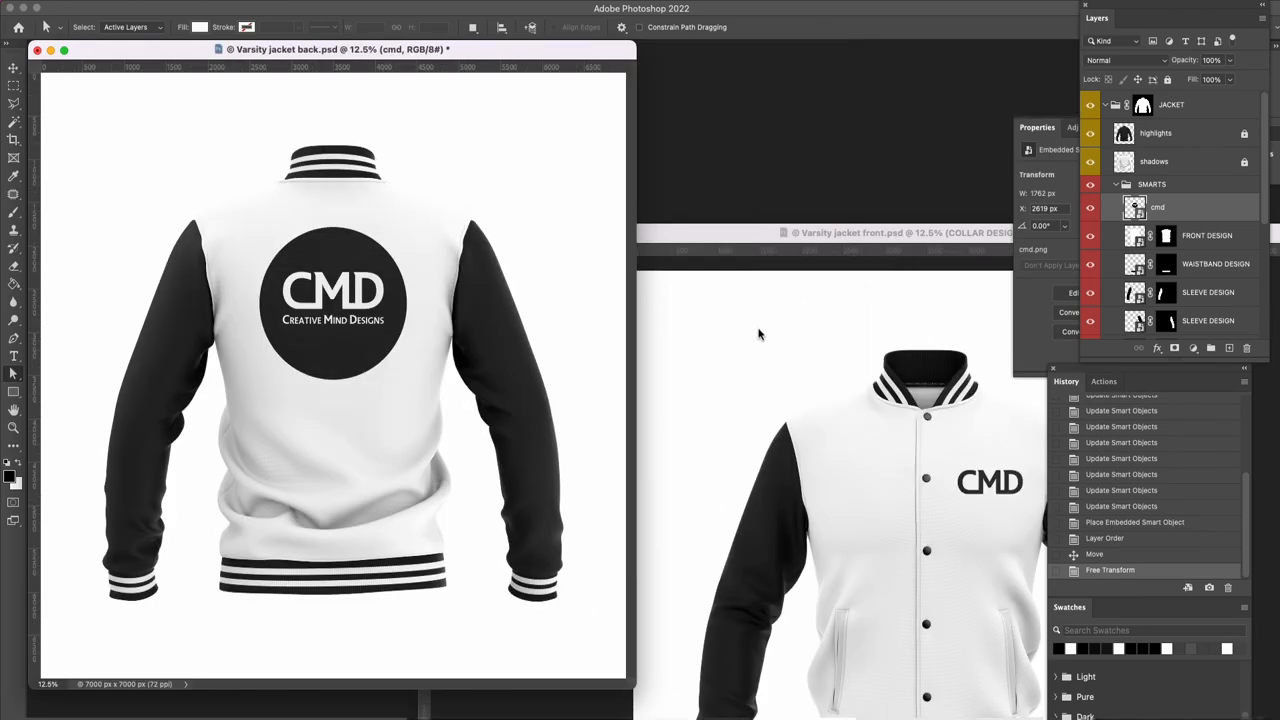
pyautogui.click(771, 238)
pyautogui.press('super+minus')
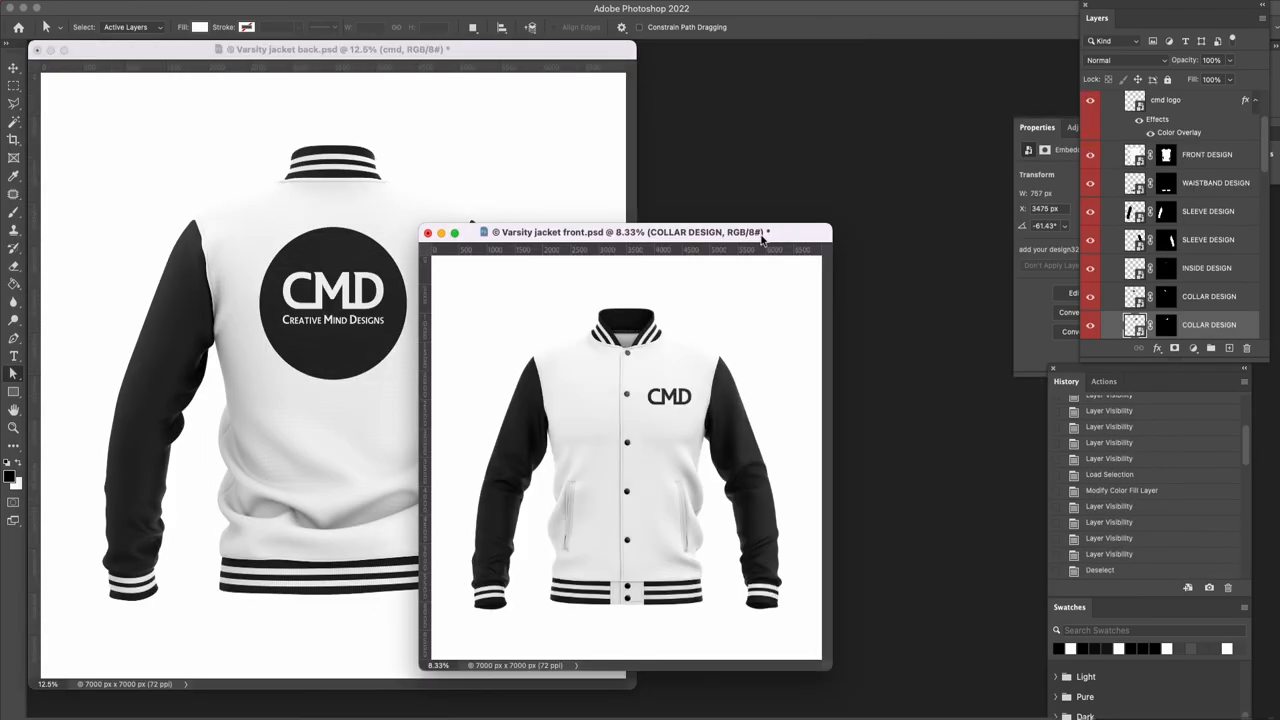
pyautogui.doubleClick(808, 232)
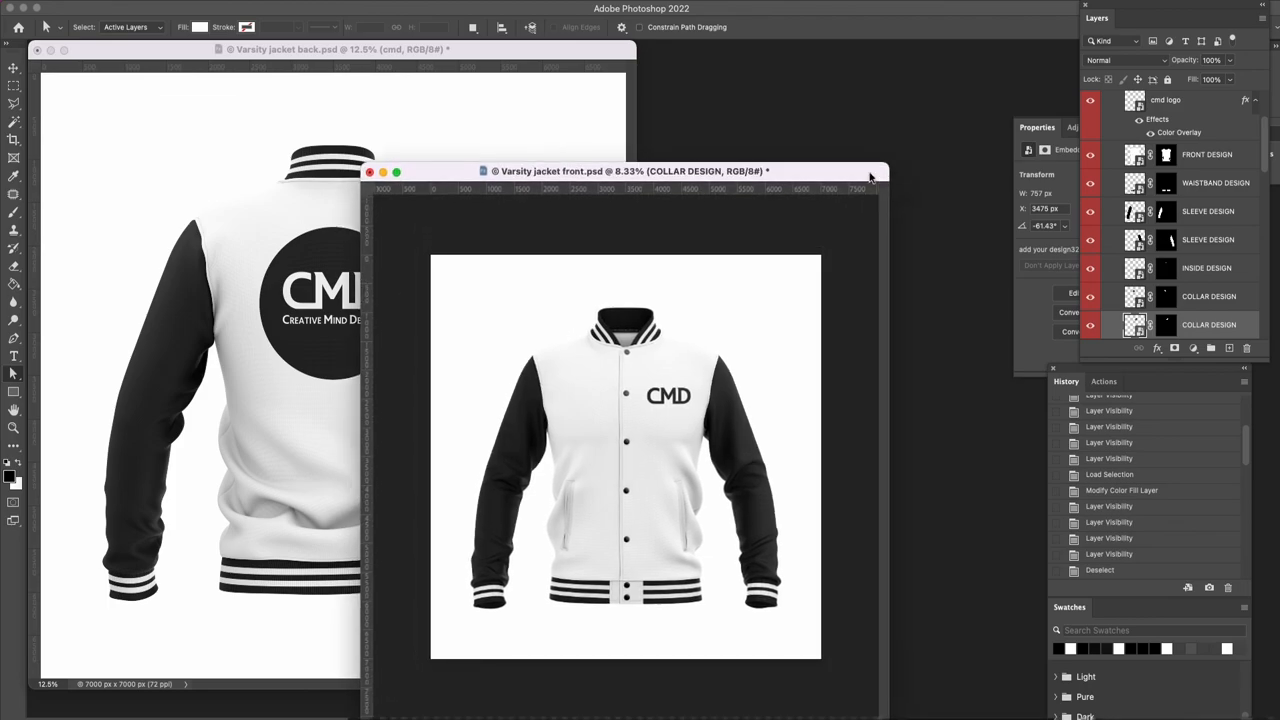
pyautogui.press('super+plus')
pyautogui.moveTo(648, 99); pyautogui.dragTo(712, 79)
pyautogui.click(566, 60)
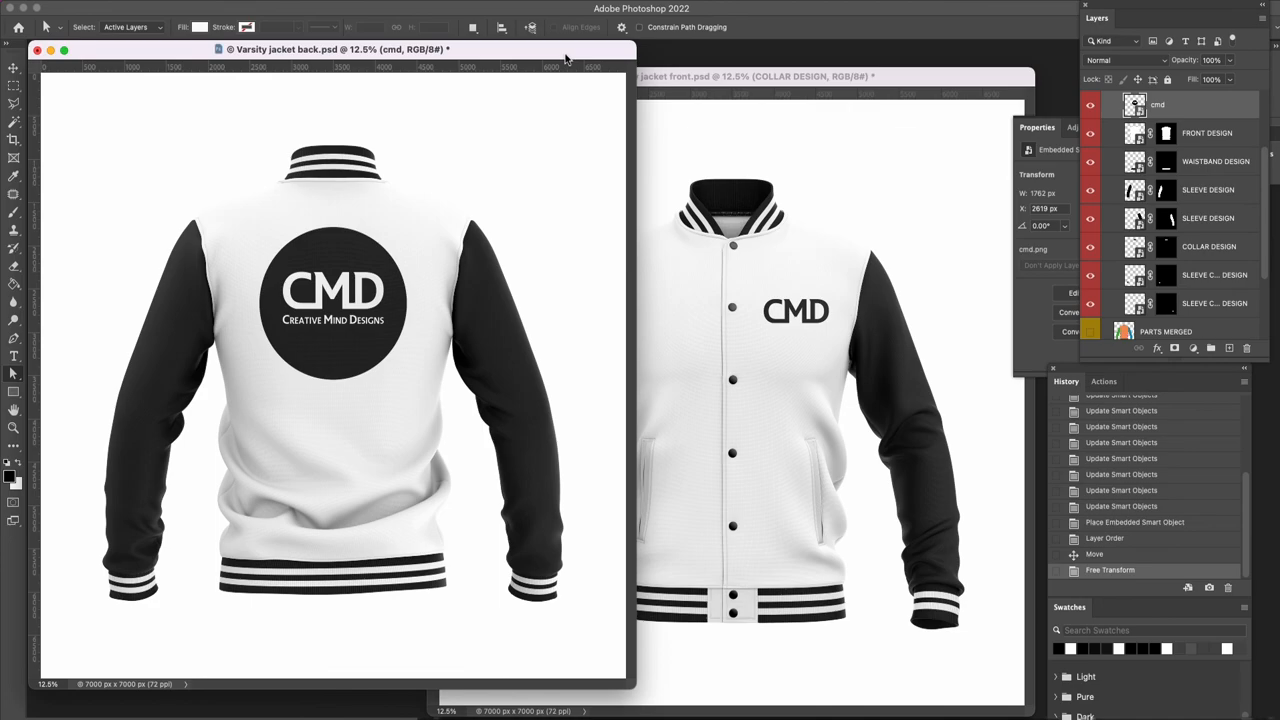
pyautogui.press('super+minus')
pyautogui.click(632, 80)
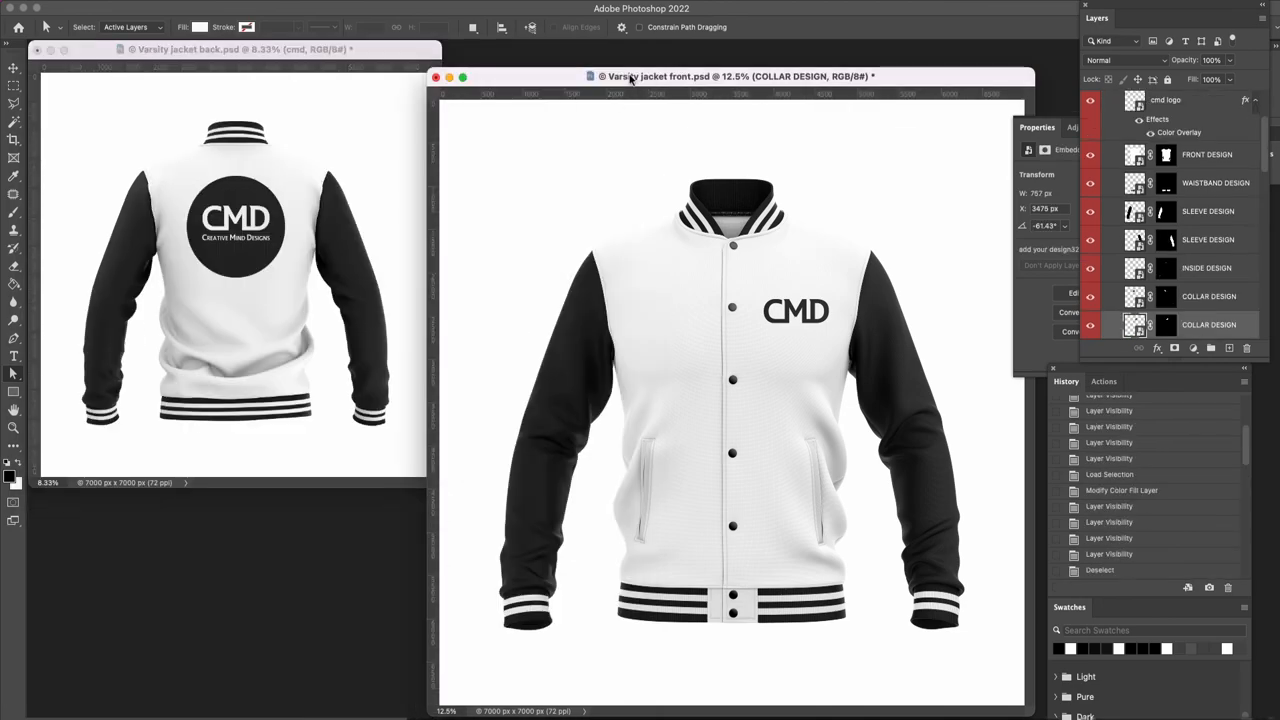
pyautogui.press('super+minus')
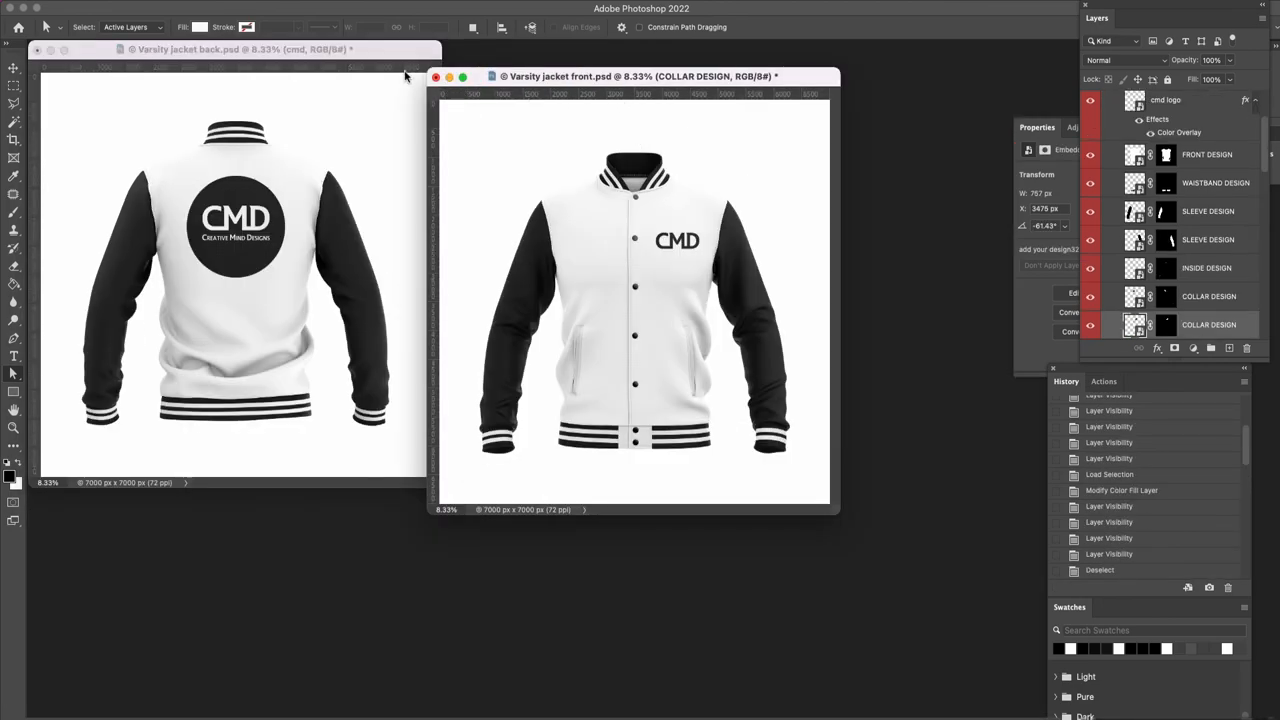
# Arrange the two document windows side by side, with the jacket front before the jacket back, to compare the mockups.
pyautogui.moveTo(368, 54); pyautogui.dragTo(535, 191)
pyautogui.moveTo(420, 126); pyautogui.dragTo(877, 354)
pyautogui.moveTo(719, 80); pyautogui.dragTo(358, 175)
pyautogui.moveTo(689, 358); pyautogui.dragTo(610, 175)
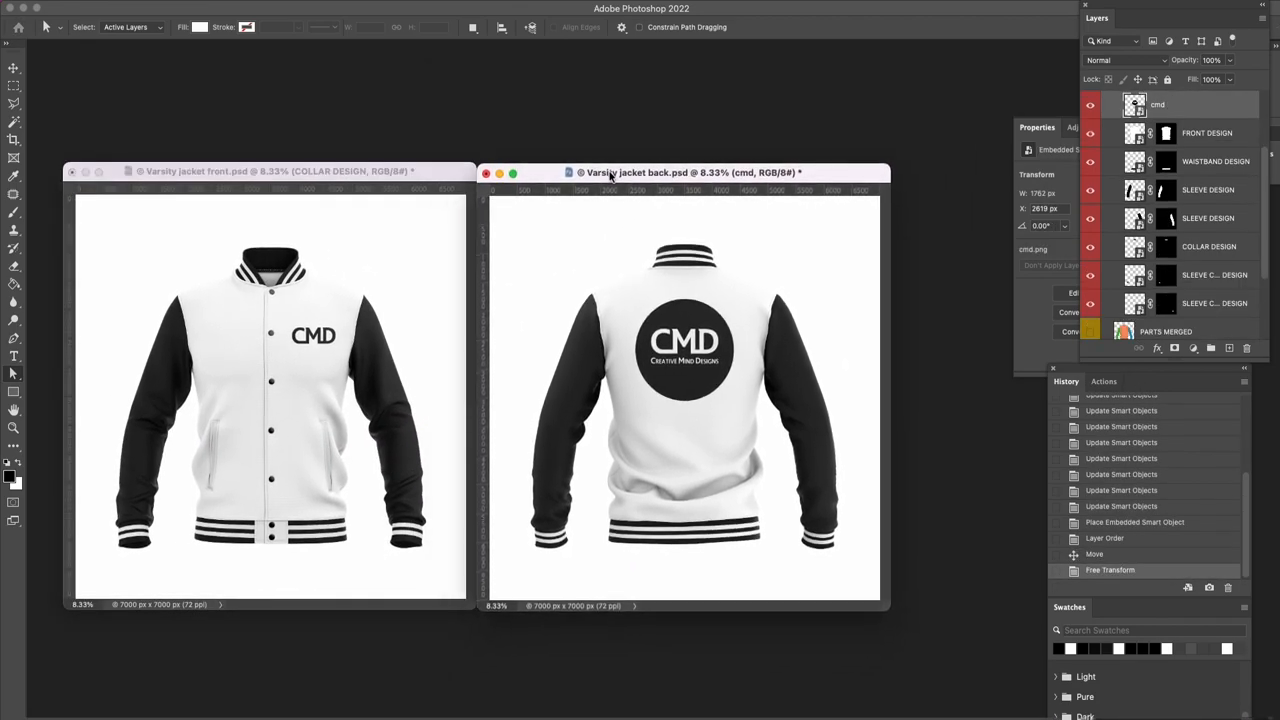
pyautogui.click(411, 176)
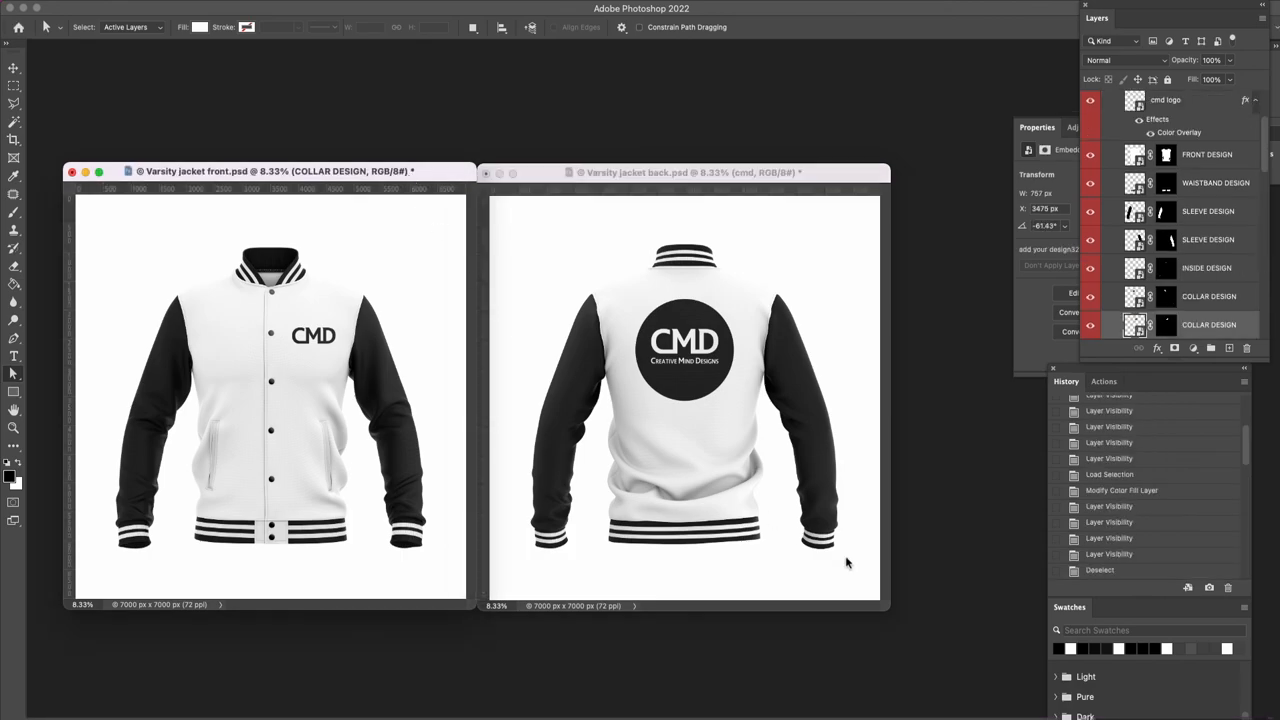